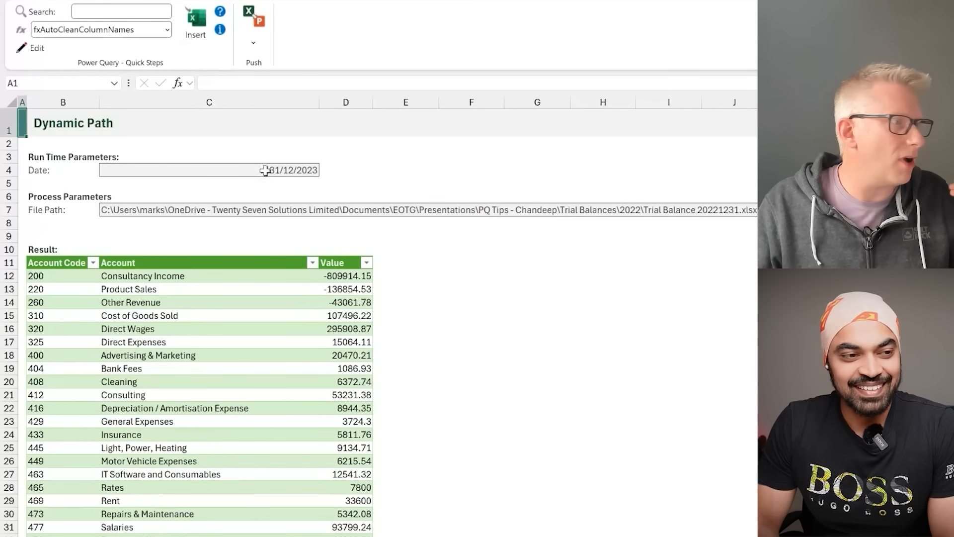
left_click(265, 170)
left_click(213, 210)
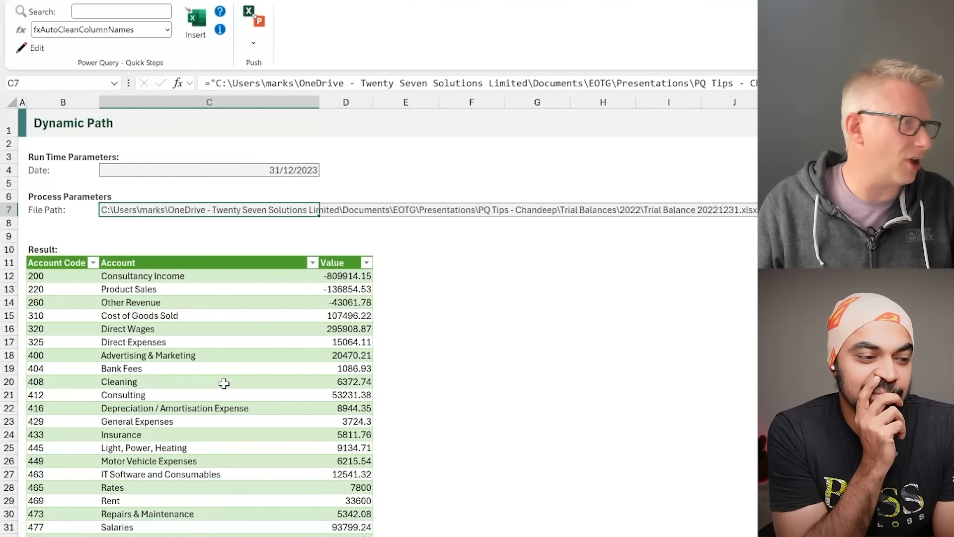
left_click(253, 169)
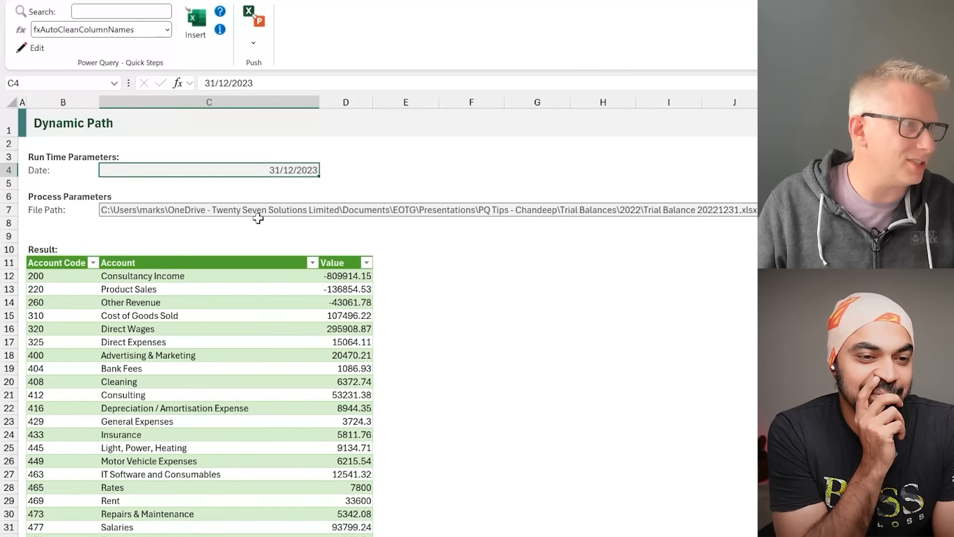
left_click(258, 220)
left_click(257, 209)
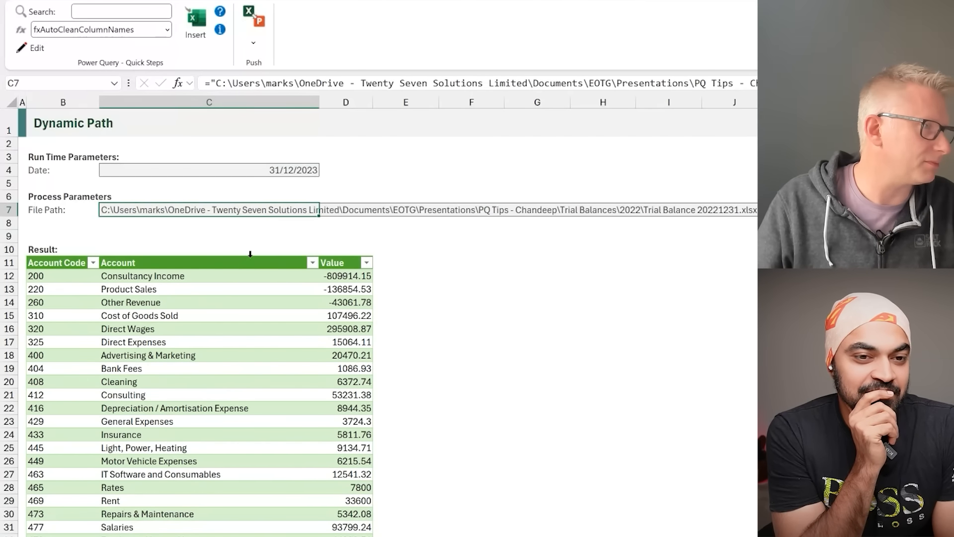
Step: Define the name Date for cell C4, which holds the run time date
left_click(239, 171)
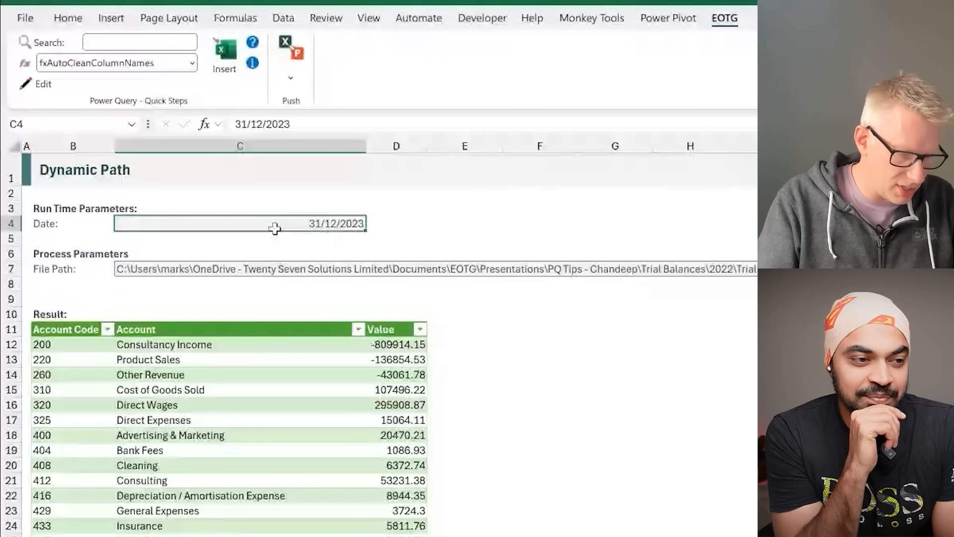
left_click(50, 122)
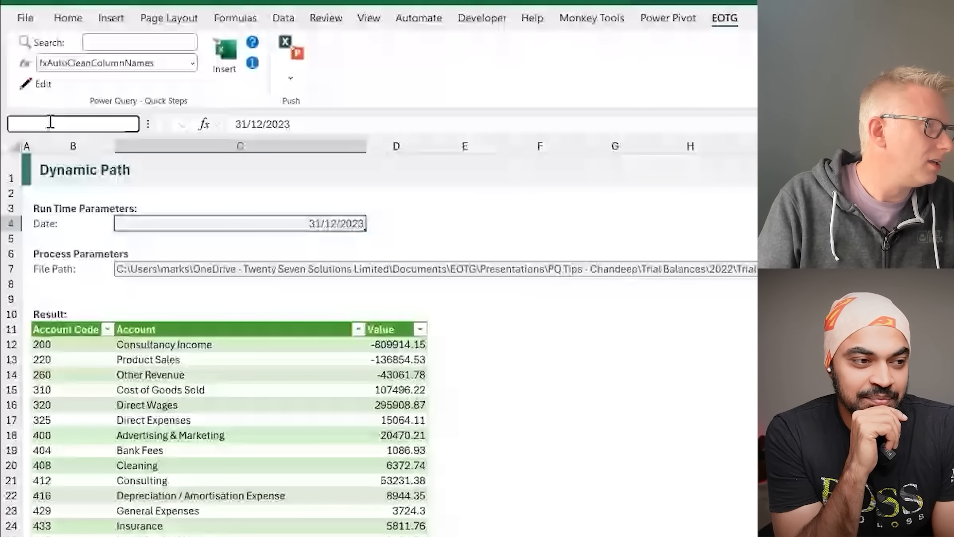
type("Date")
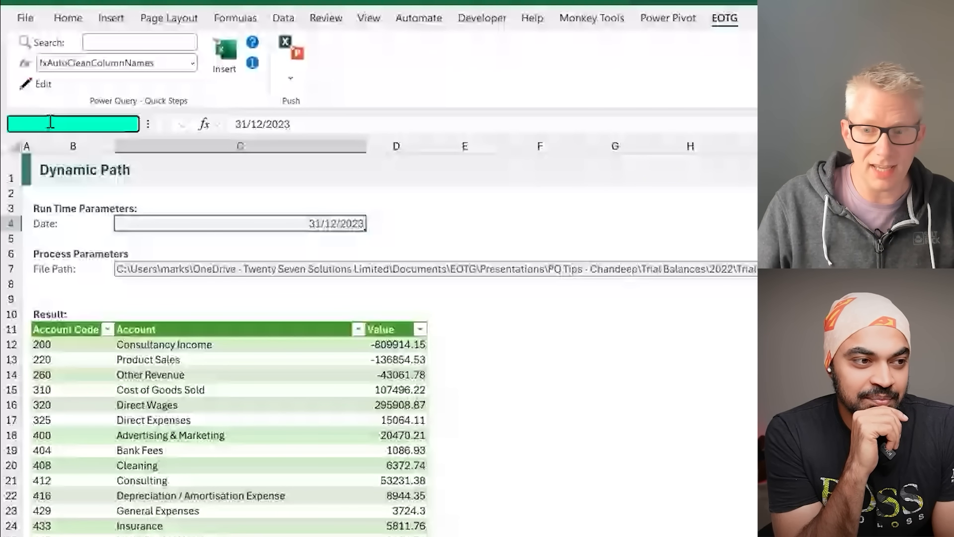
key("Return")
Step: Define the name FilePath for cell C7, which holds the file path
key("Down")
key("Down")
key("Down")
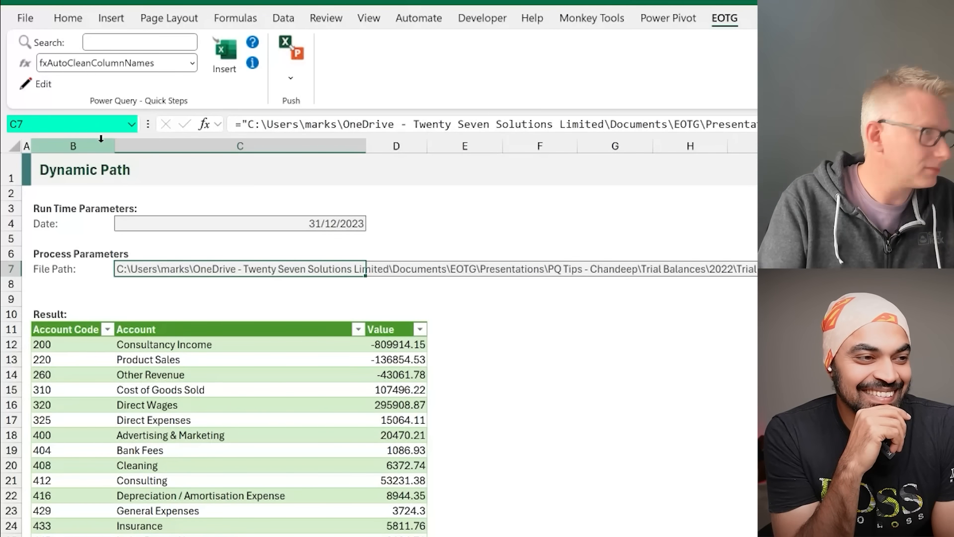
left_click(93, 125)
type("File")
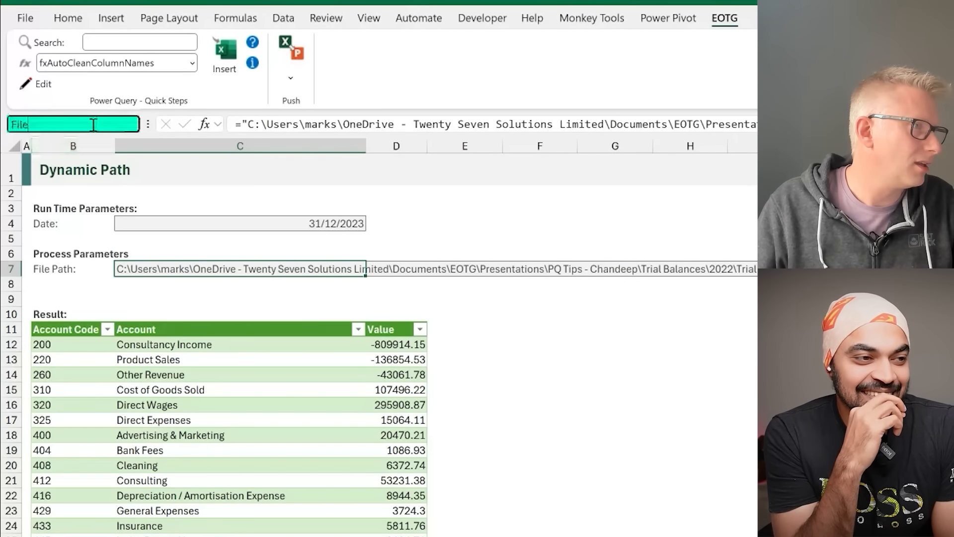
type("Path")
key("Return")
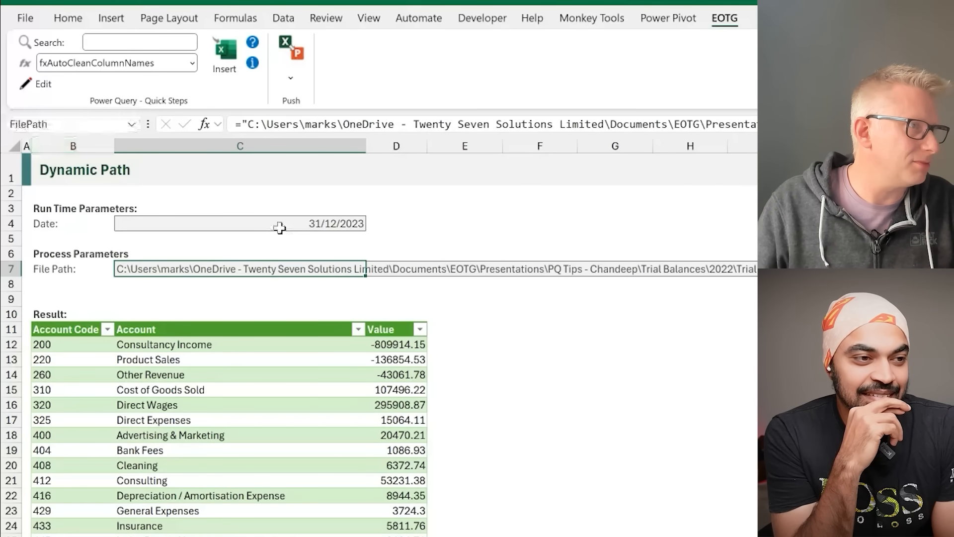
Step: Replace the 2022 folder name in the FilePath formula with a concatenated YEAR(Date)
left_click(638, 120)
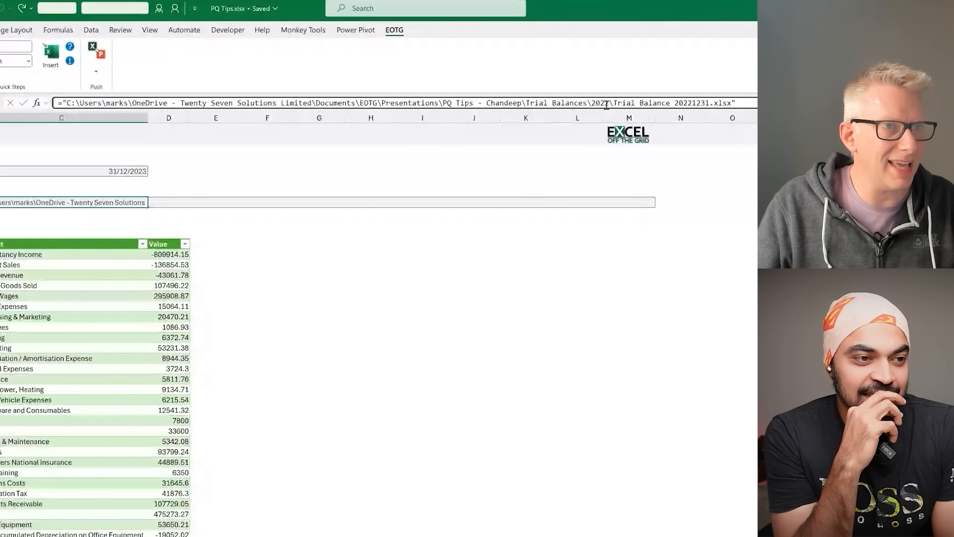
left_click(609, 103)
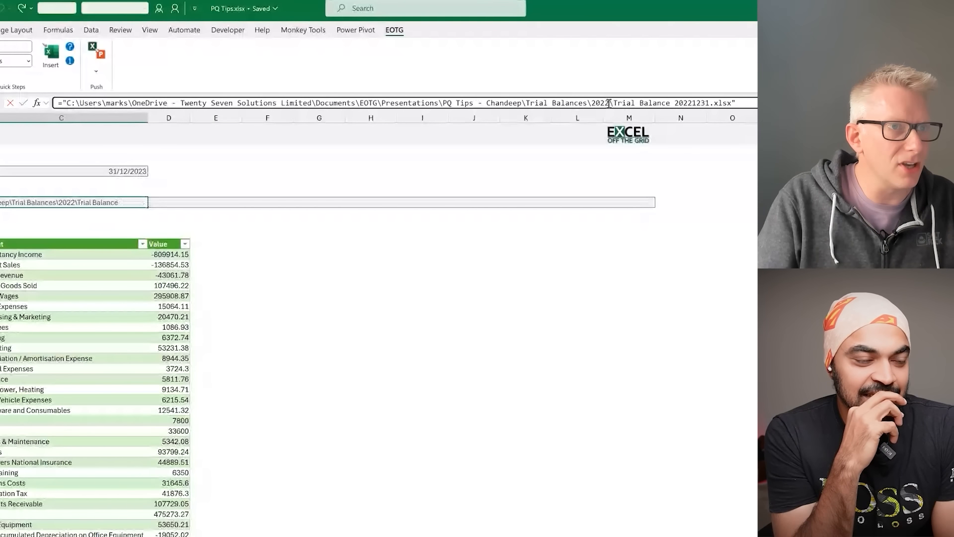
key("BackSpace")
key("BackSpace")
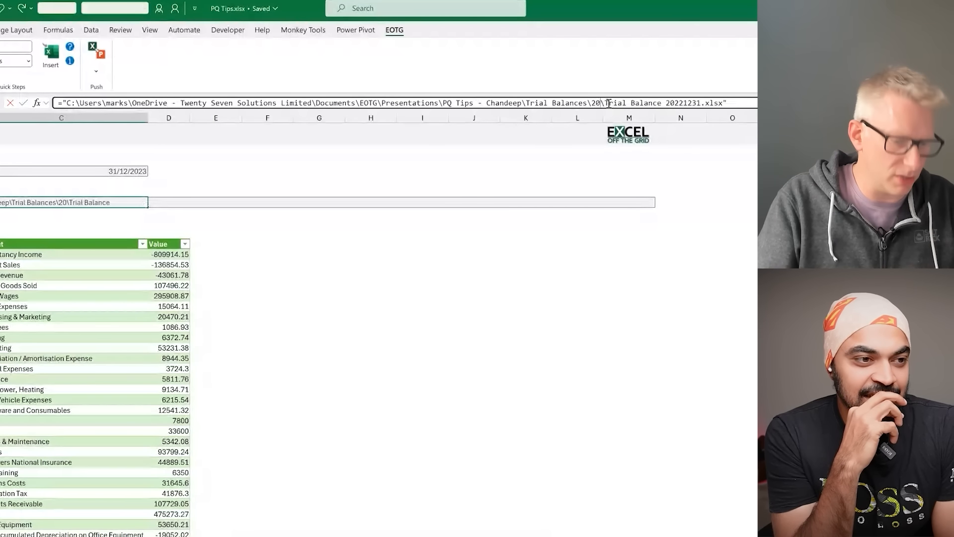
key("BackSpace")
key("BackSpace")
type("\"&&\"")
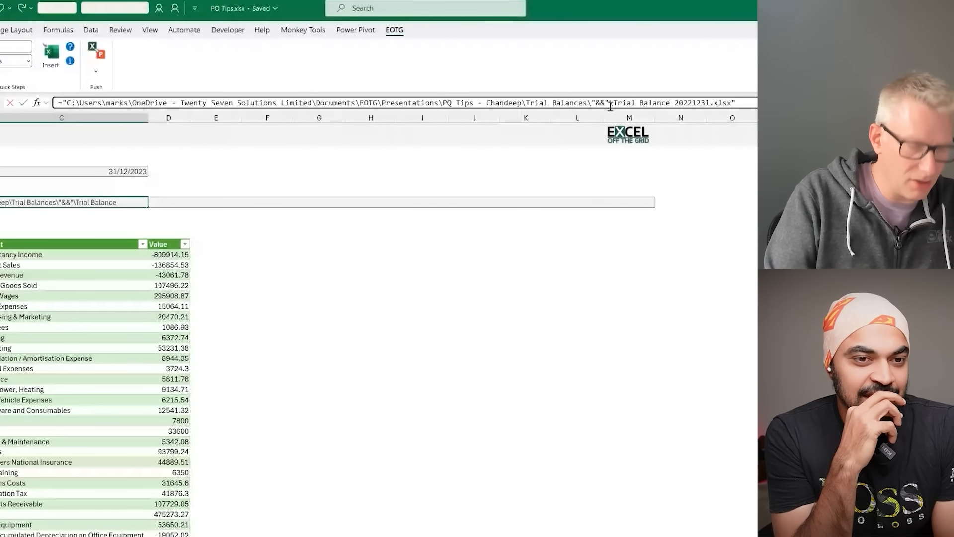
type("YEAR(Date)")
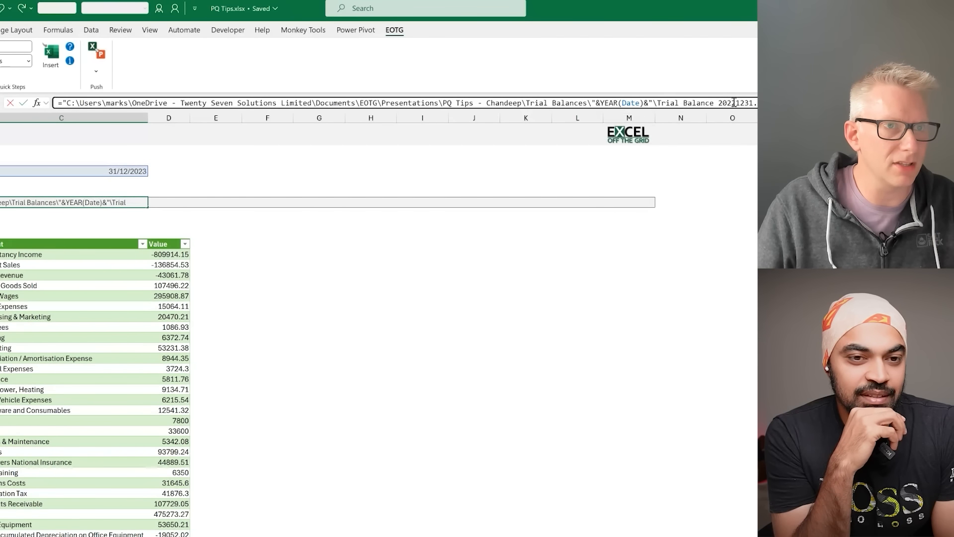
Step: Replace 20221231 in the FilePath formula's file name with a concatenated TEXT(Date,"YYYYMMDD") and commit the formula
double_click(733, 102)
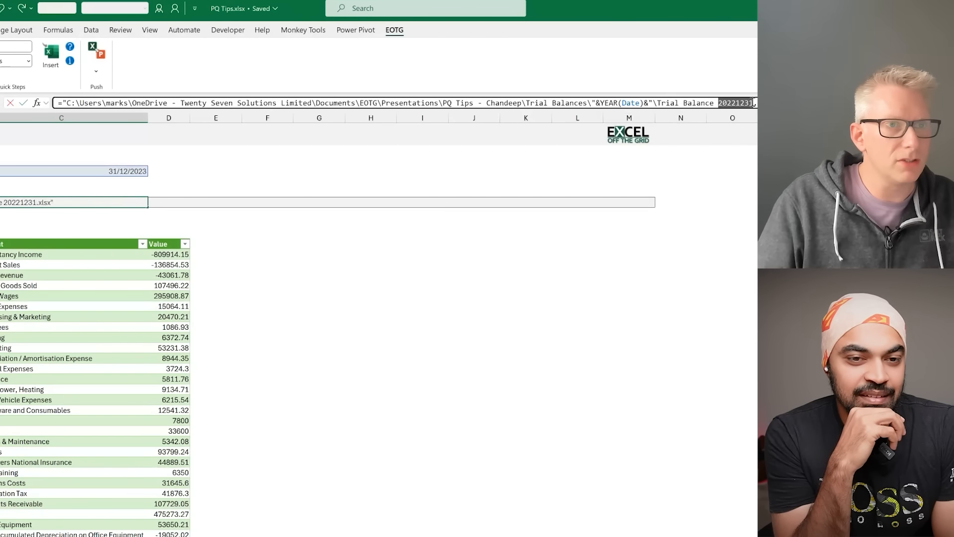
type("\"&")
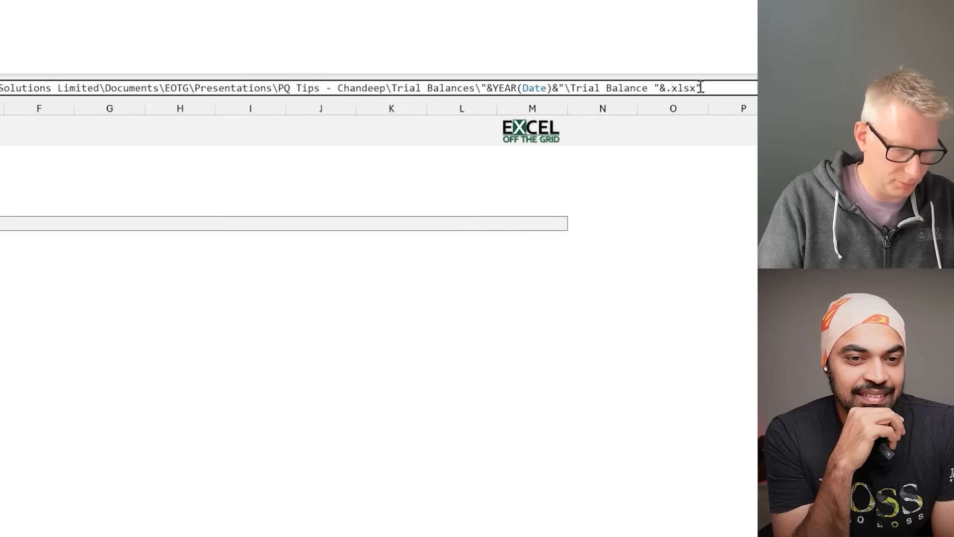
type("&\"")
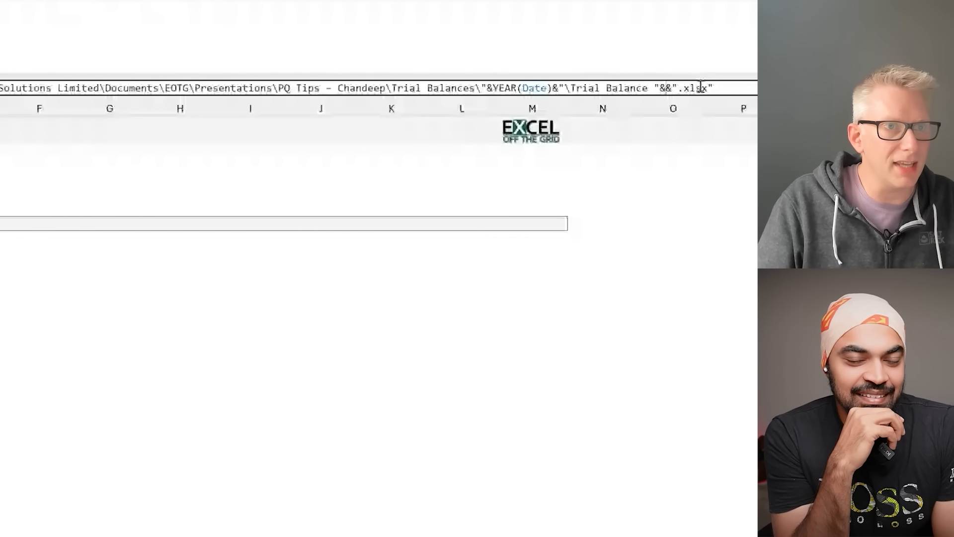
type("TEXT(Date,\"")
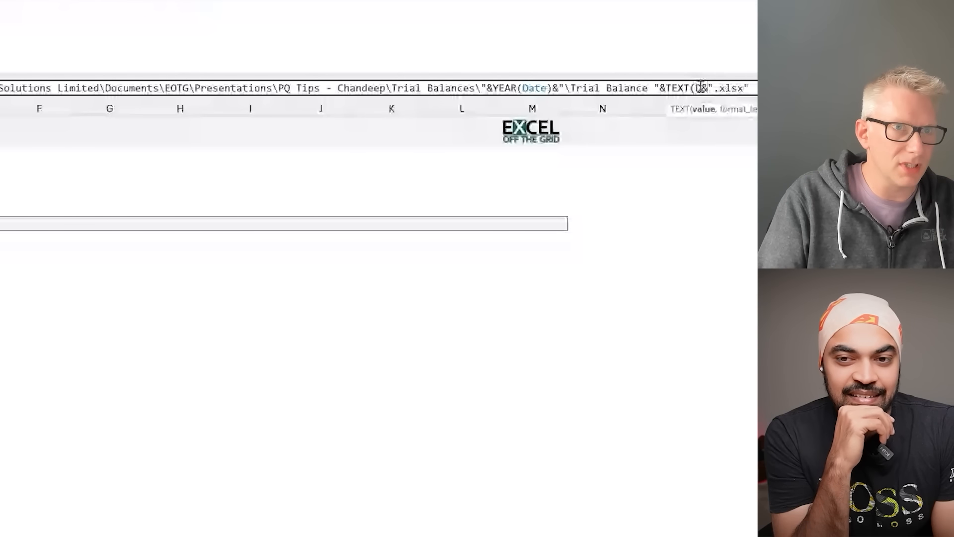
type("YYY")
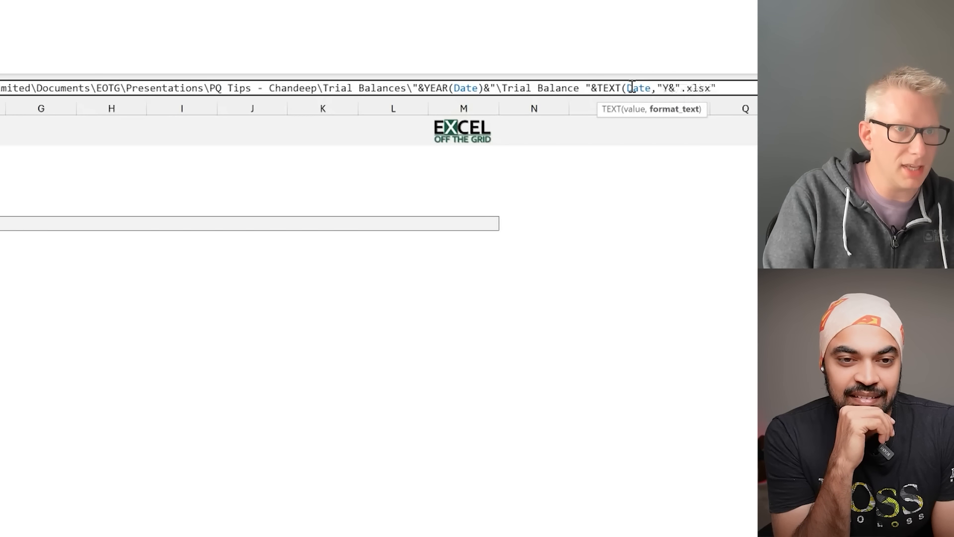
type("DD")
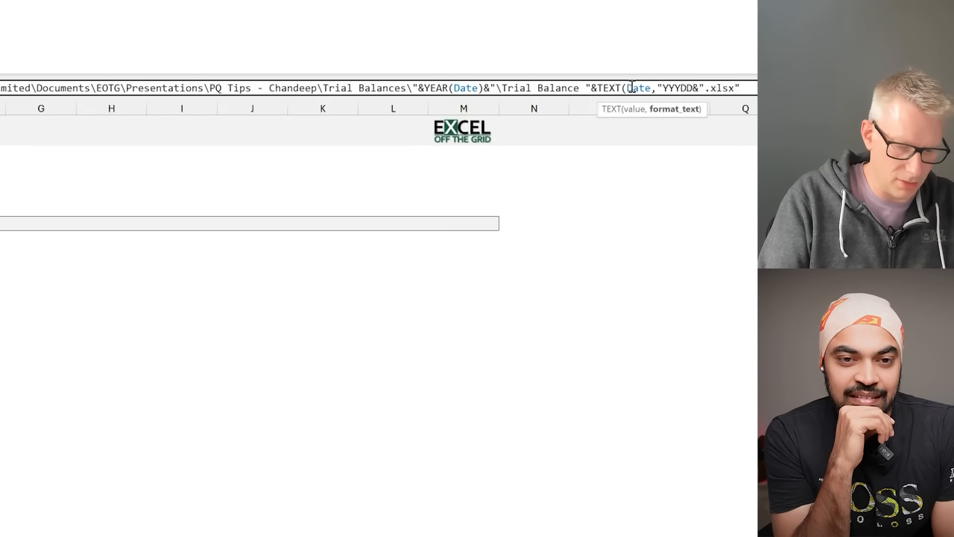
key("BackSpace")
key("BackSpace")
type("Y")
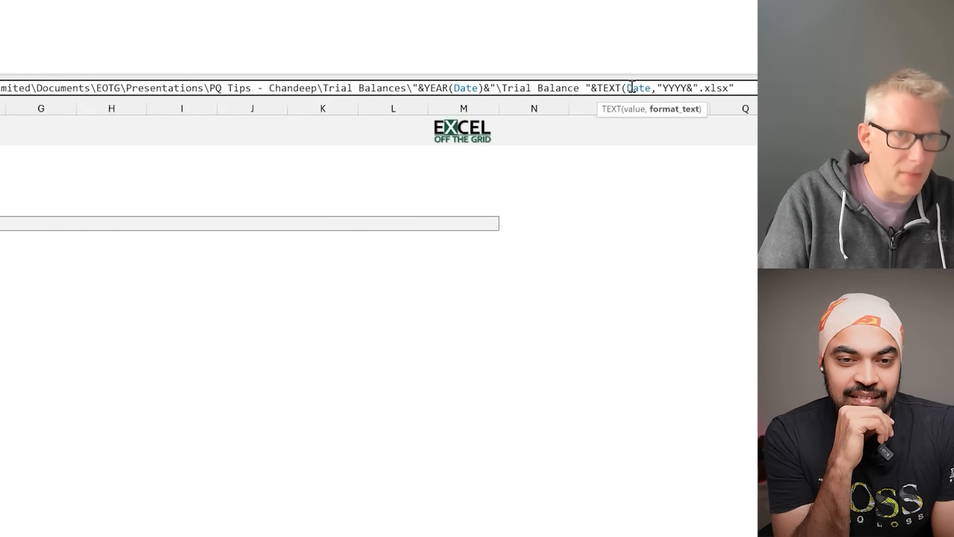
type("MMDD\"")
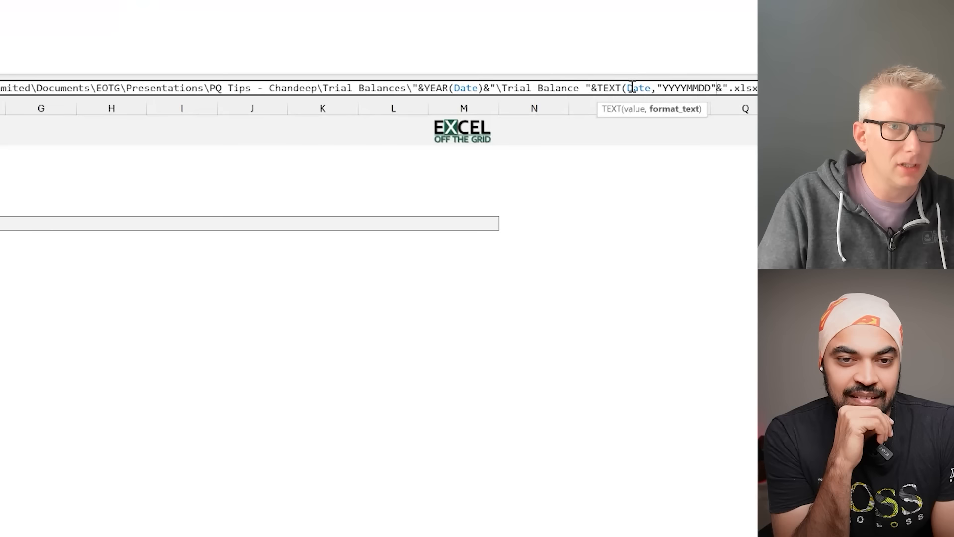
type(")")
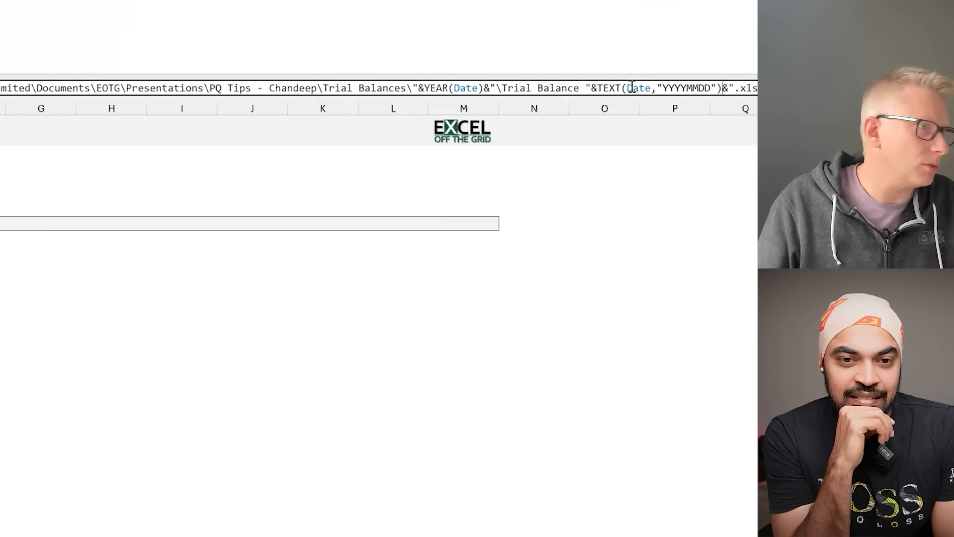
key("Return")
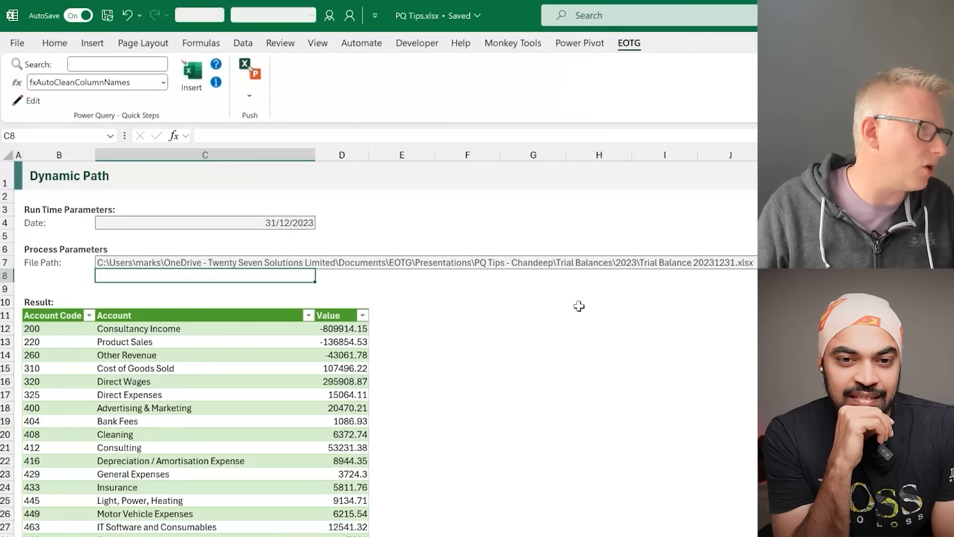
Step: Load the FilePath named range into Power Query as a query and drill down to its path text
left_click(234, 262)
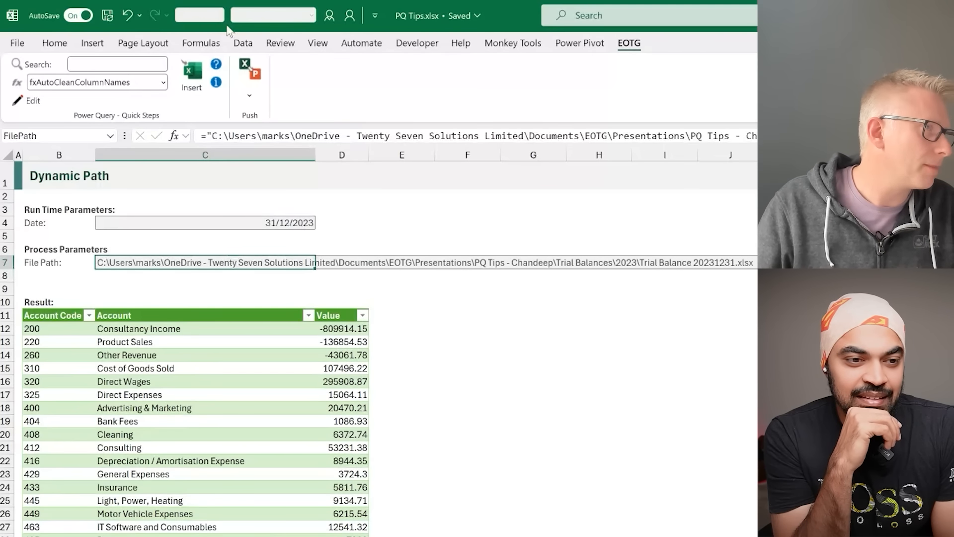
left_click(250, 47)
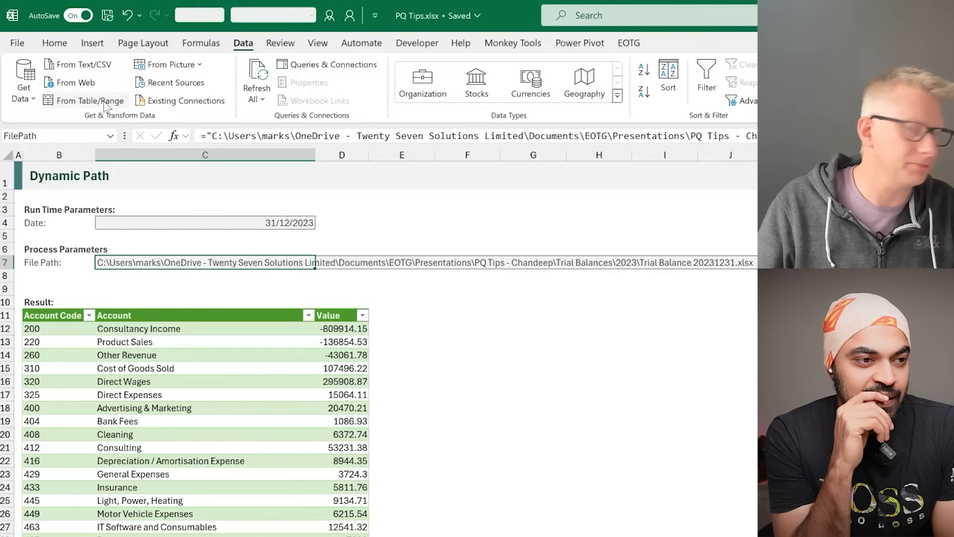
left_click(106, 101)
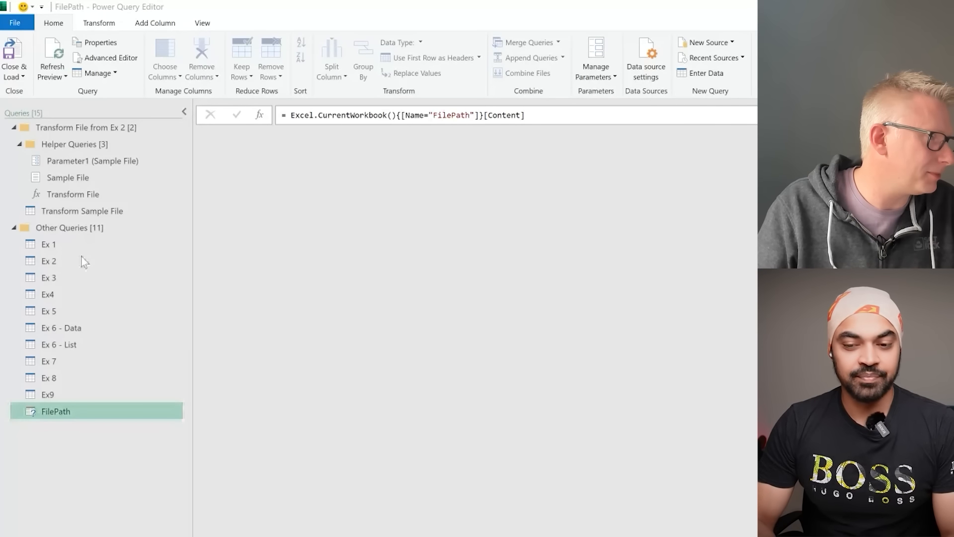
left_click(60, 413)
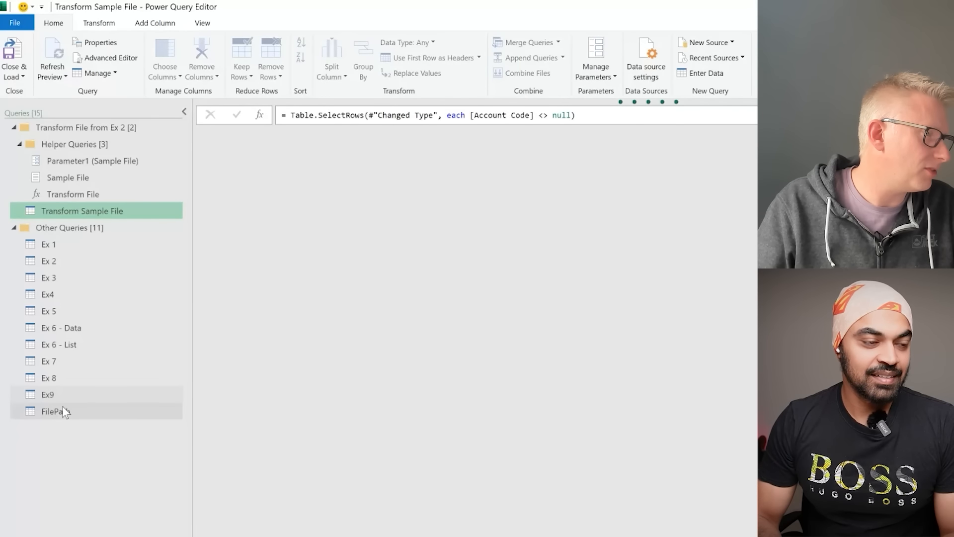
left_click(59, 411)
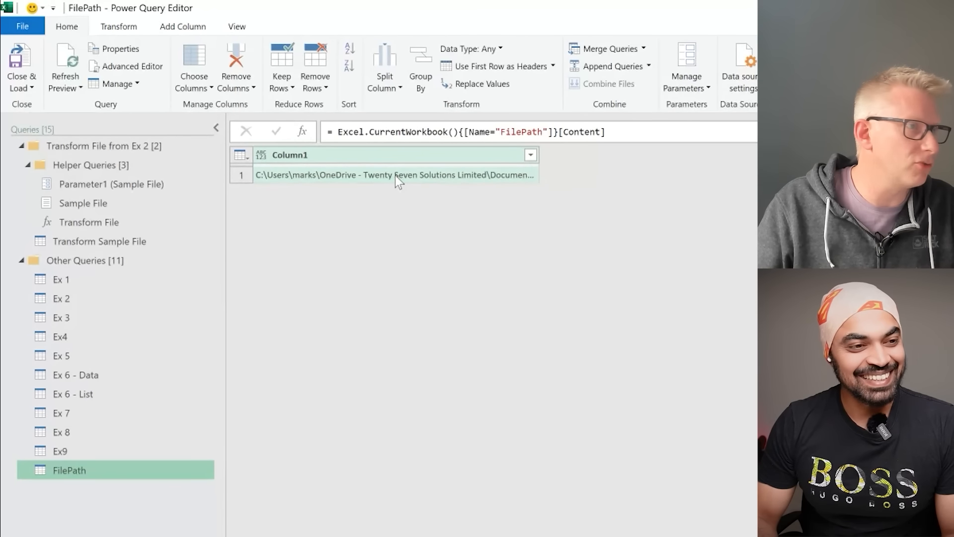
right_click(395, 175)
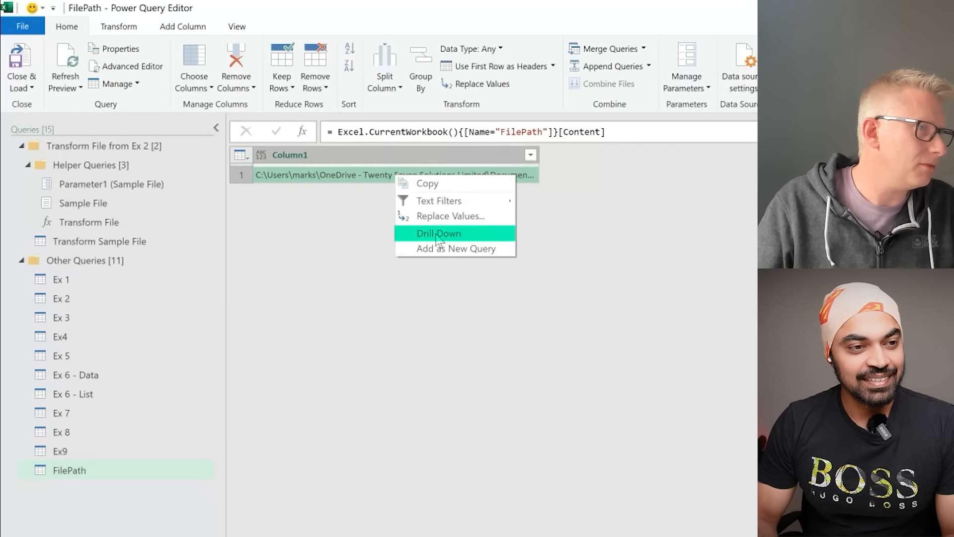
left_click(436, 234)
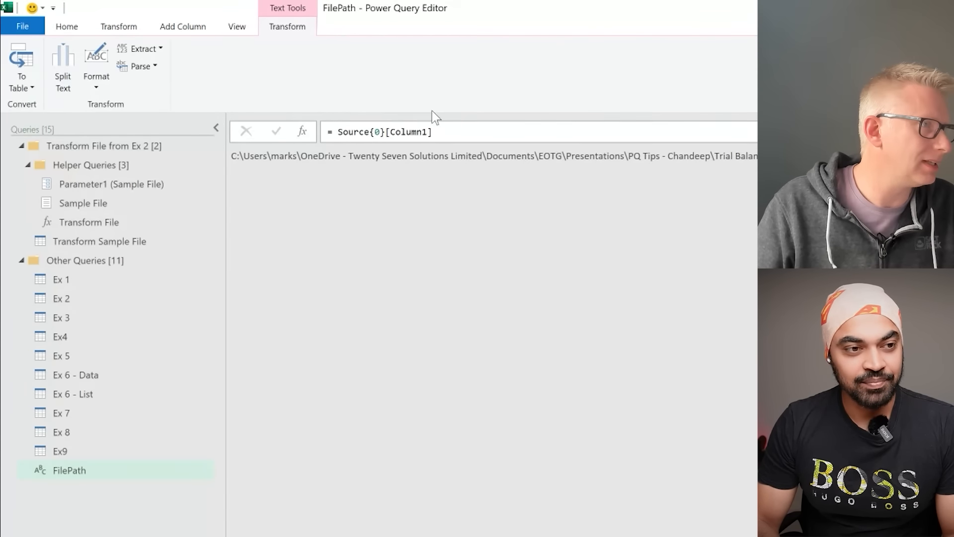
Step: Append the {0}[Column1] drill-down to the FilePath query's Source formula, copy the combined formula and commit it
left_click_drag(370, 132, 441, 132)
key("ctrl+c")
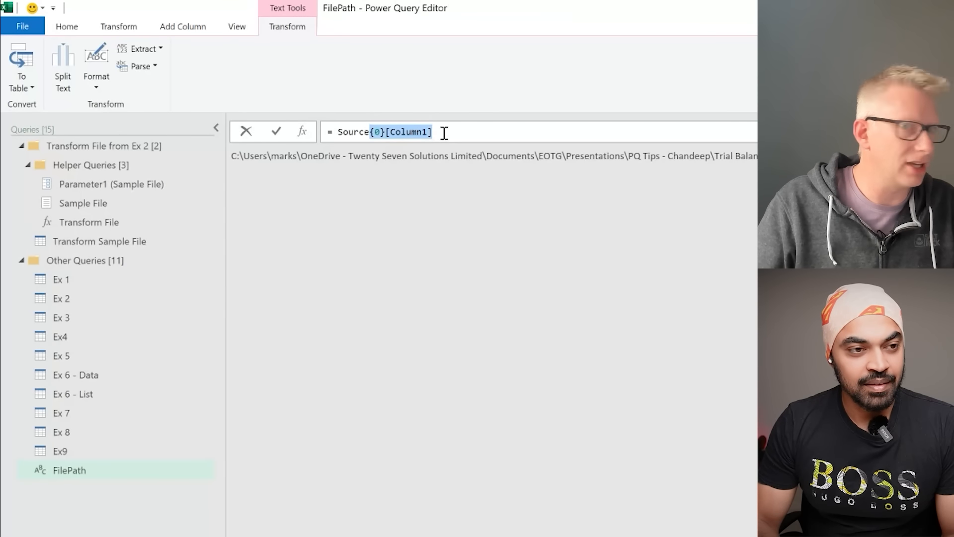
key("Escape")
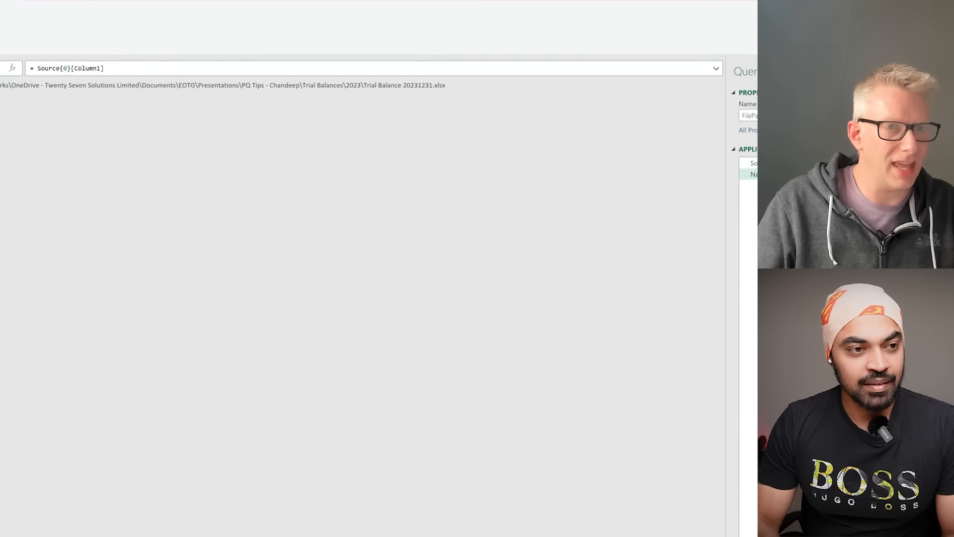
left_click(751, 163)
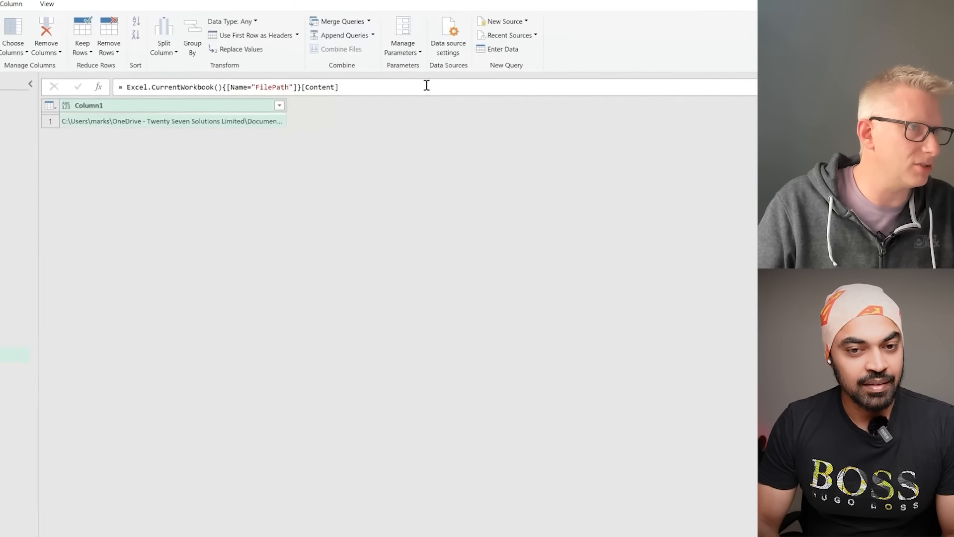
left_click(426, 86)
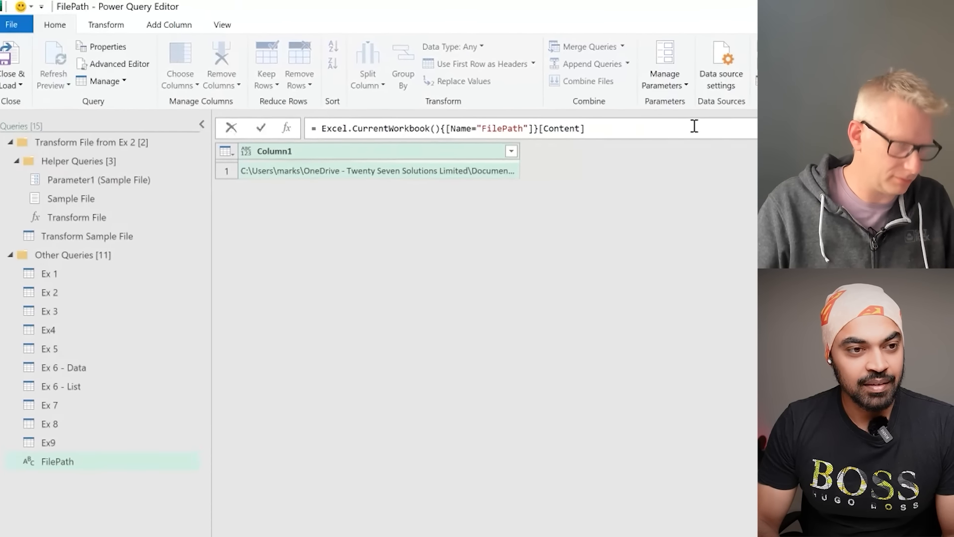
key("ctrl+v")
left_click_drag(388, 87, 104, 90)
key("ctrl+c")
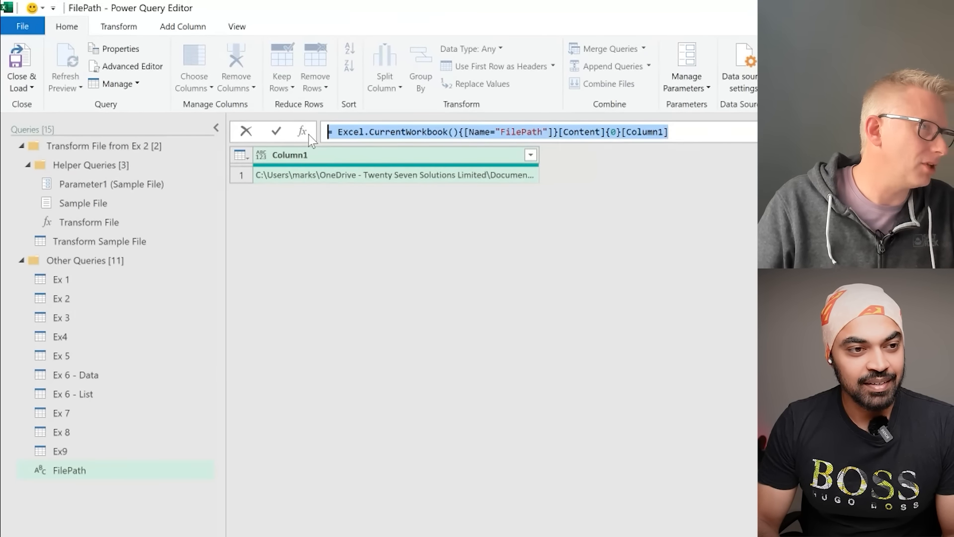
key("Return")
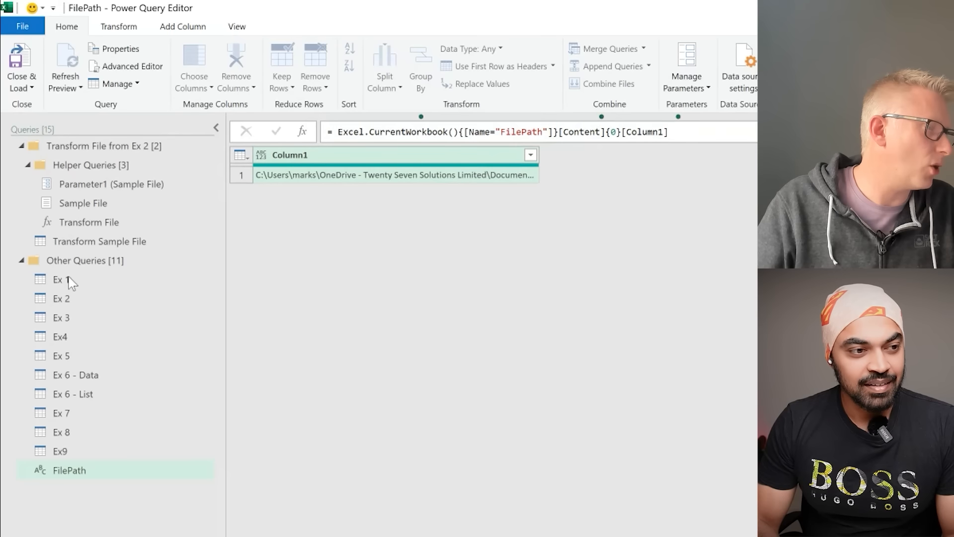
Step: Open the Ex 1 query's code in the Advanced Editor and insert blank lines above the Source step
left_click(70, 280)
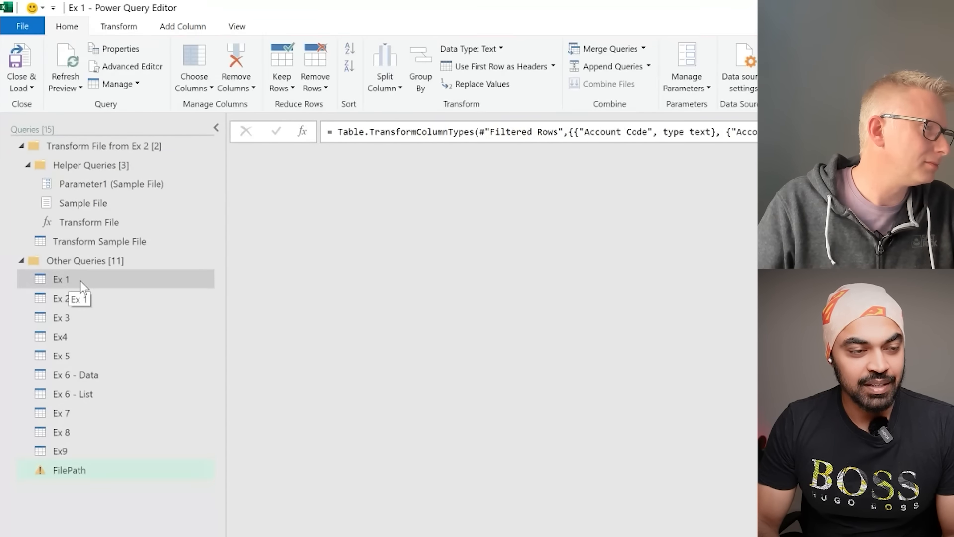
left_click(237, 27)
left_click(430, 68)
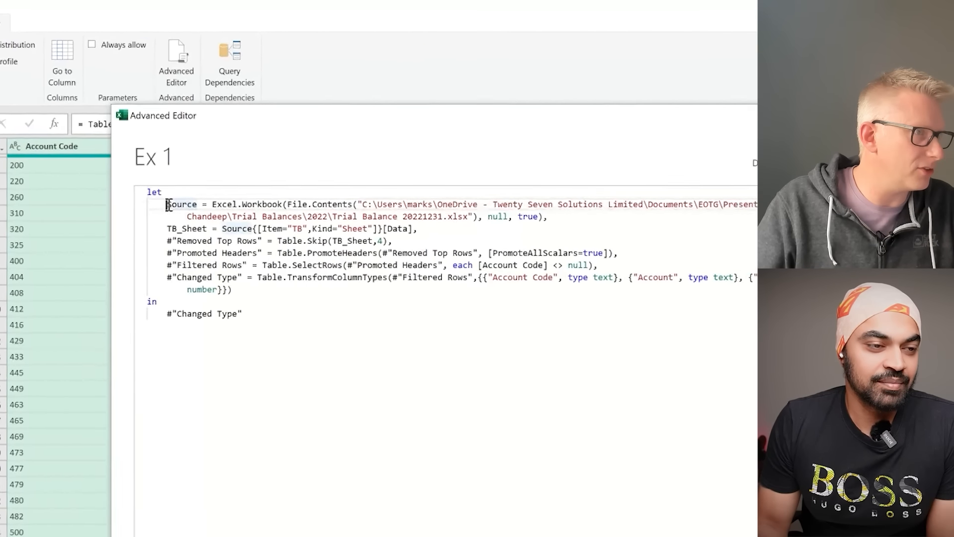
left_click(67, 199)
key("Return")
key("Return")
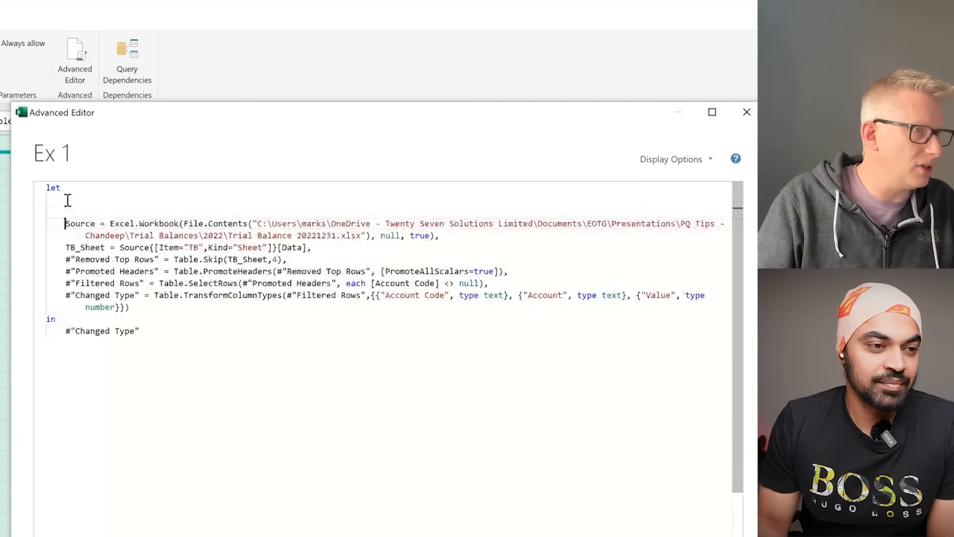
Step: Add the step FilePath = Excel.CurrentWorkbook(){[Name="FilePath"]}[Content]{0}[Column1] with a trailing comma above Source in the Ex 1 code
key("Up")
type("Fi")
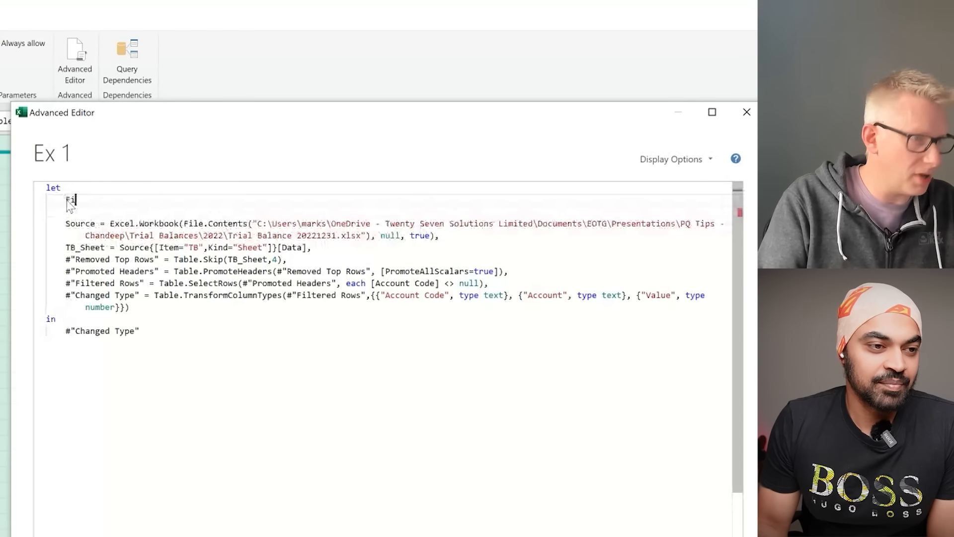
type("lePath")
key("ctrl+v")
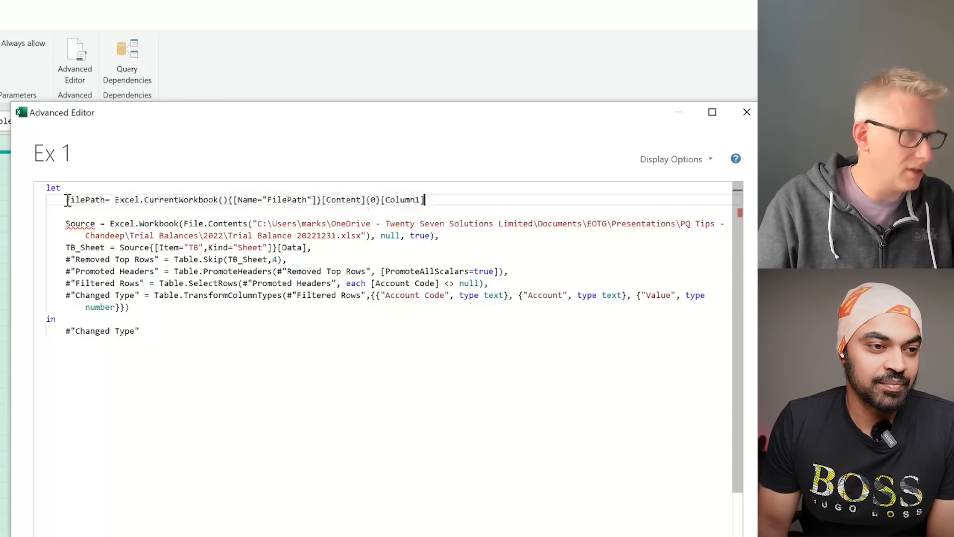
left_click(108, 203)
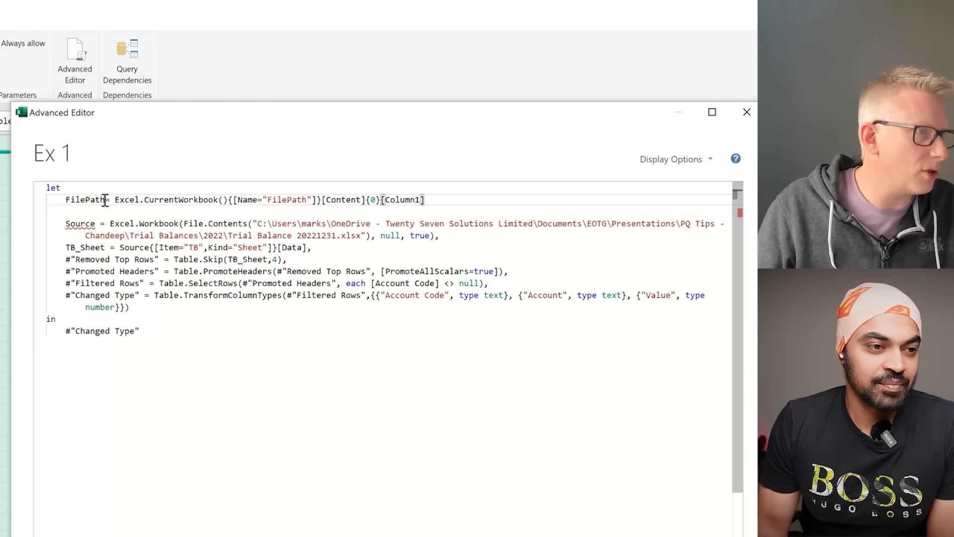
left_click(431, 200)
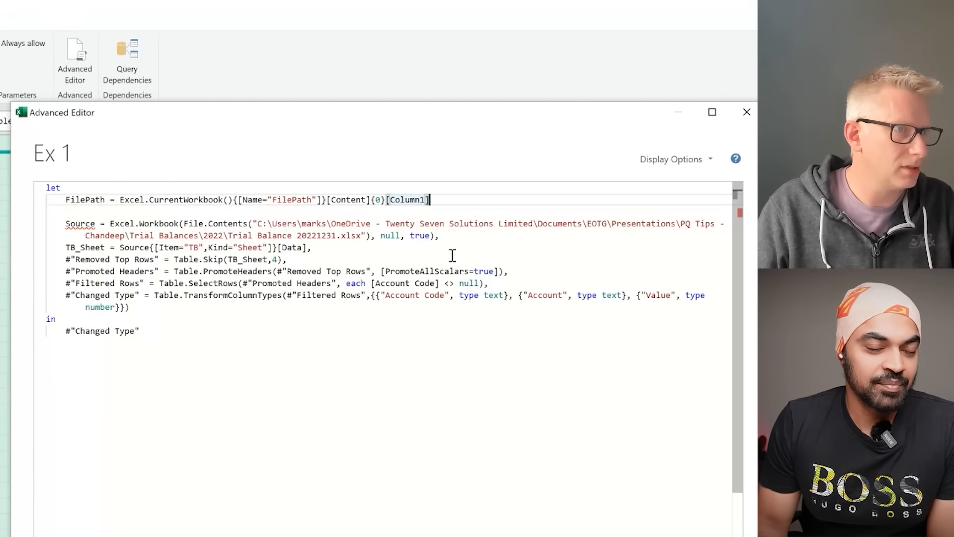
type(",")
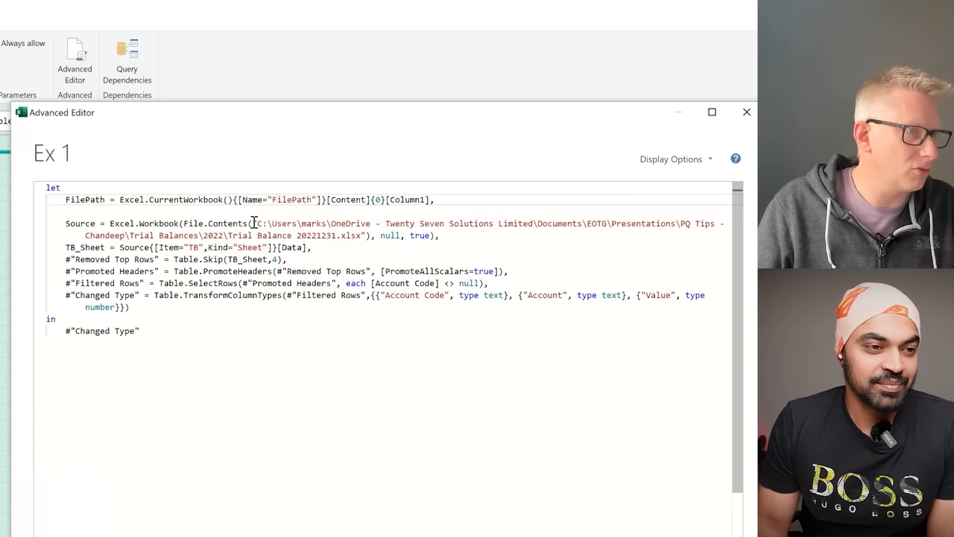
Step: Replace the hard-coded path inside File.Contents in Ex 1's Source step with FilePath and apply the code
left_click_drag(254, 223, 366, 233)
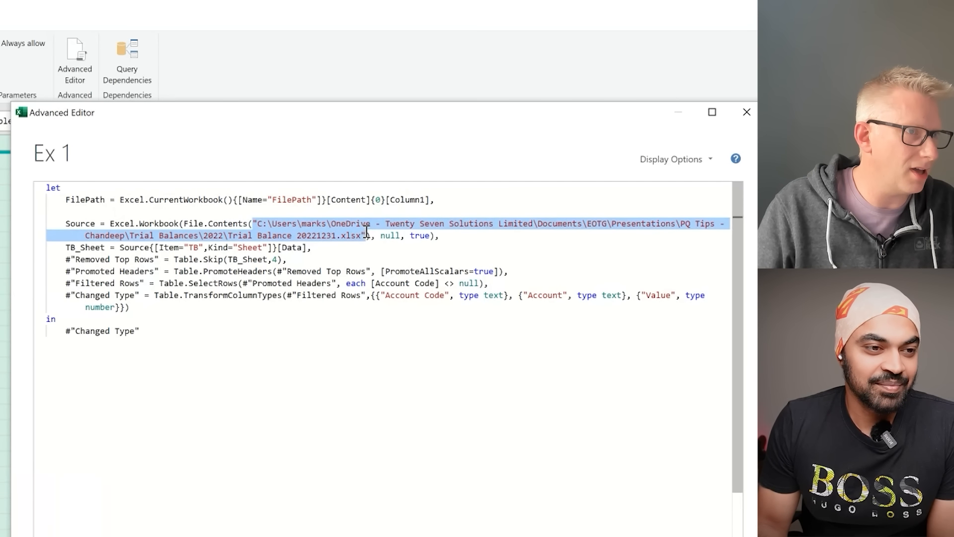
type("File.Contents(Fil")
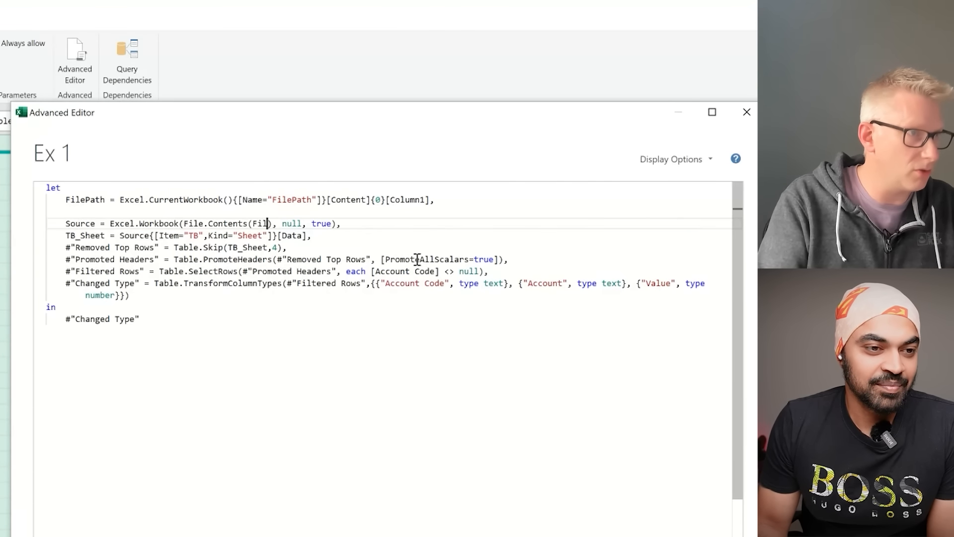
type("ePath")
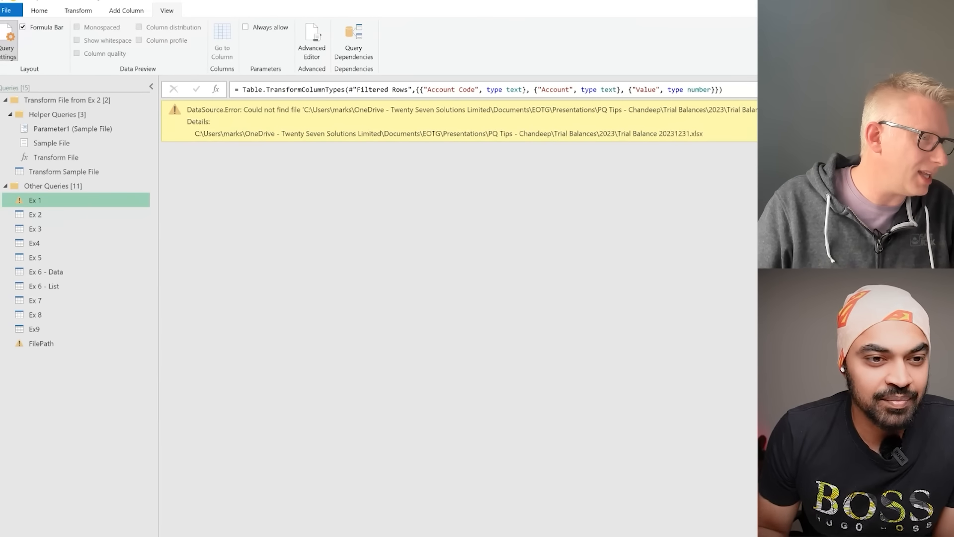
Step: Switch to File Explorer, browse to the Trial Balances 2022 folder and copy the path of Trial Balance 20221231.xlsx
key("alt+Tab")
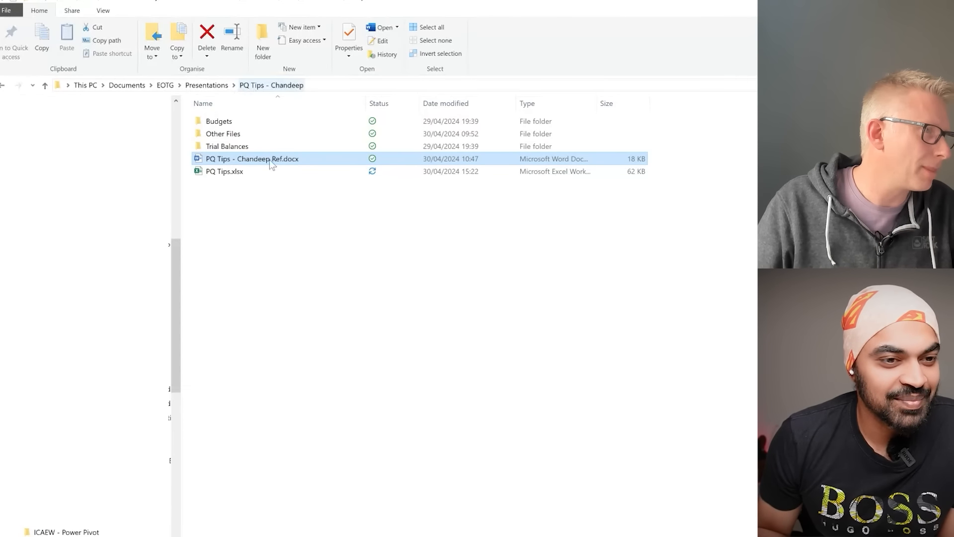
double_click(262, 258)
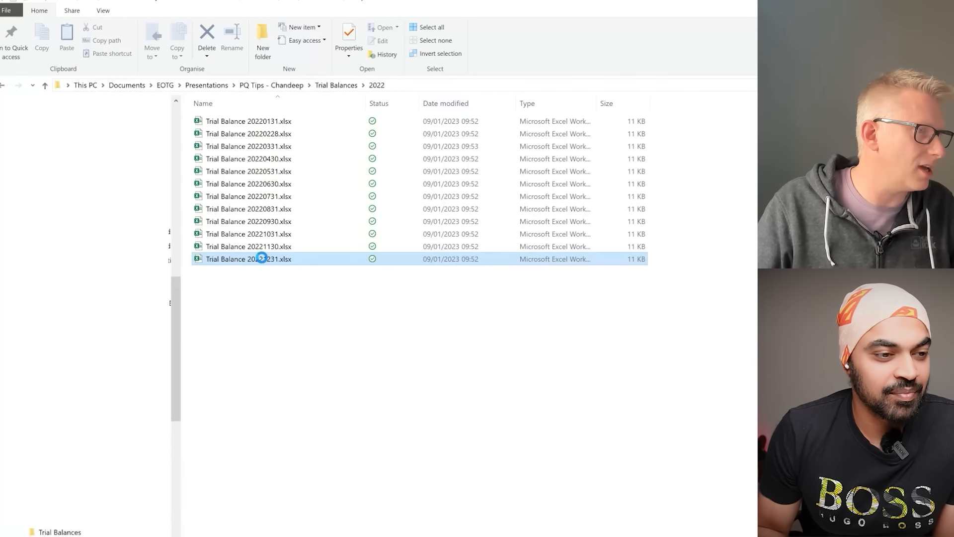
right_click(262, 258, "shift")
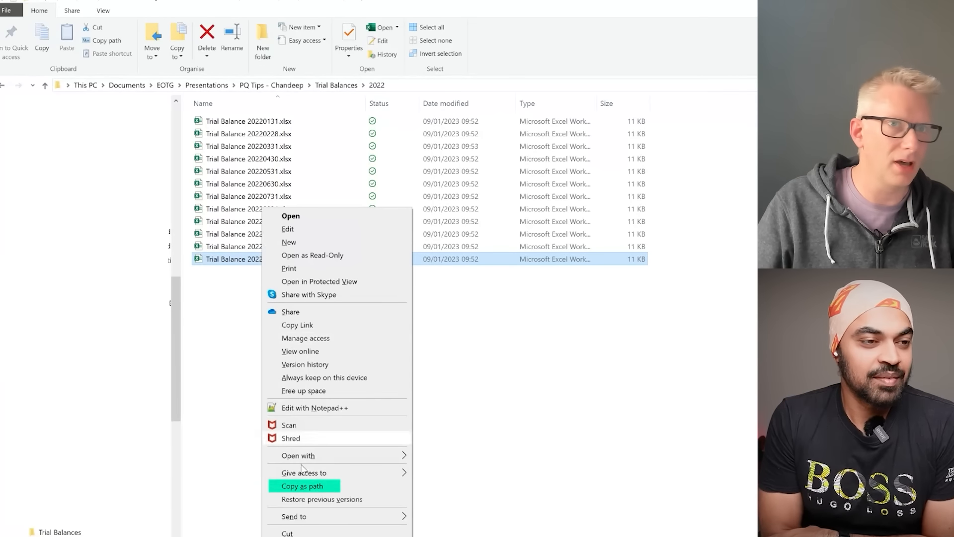
left_click(302, 486)
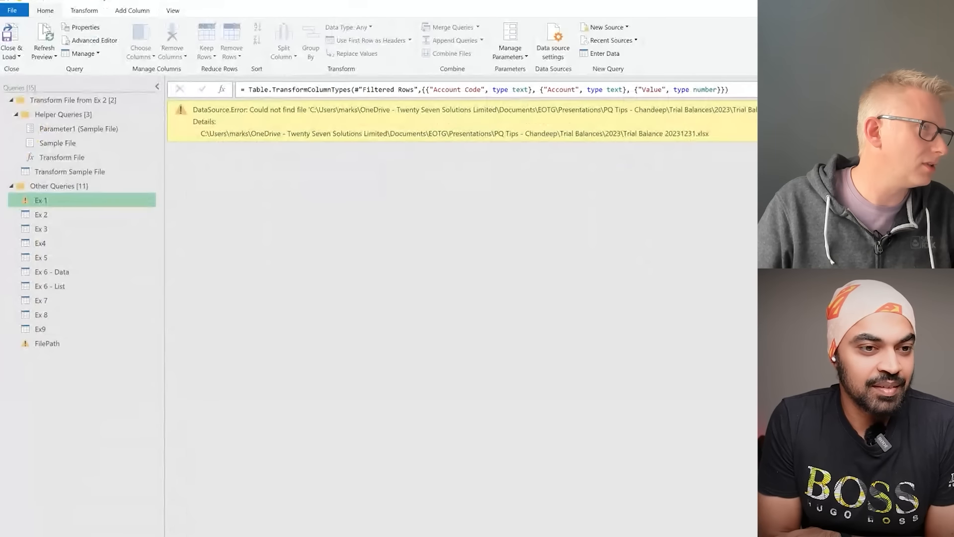
Step: Close the Power Query Editor, load the queries back into the workbook and dismiss the error dialog
left_click(18, 40)
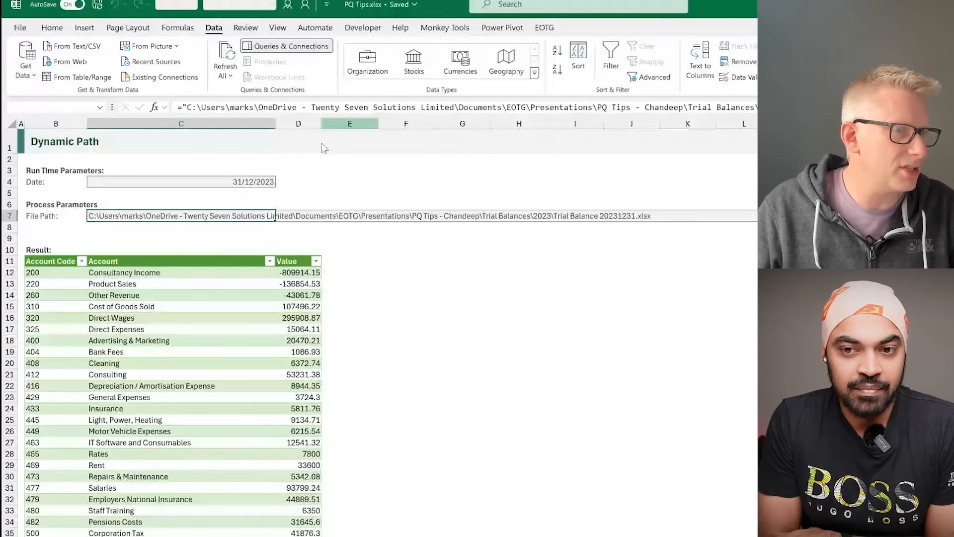
key("Return")
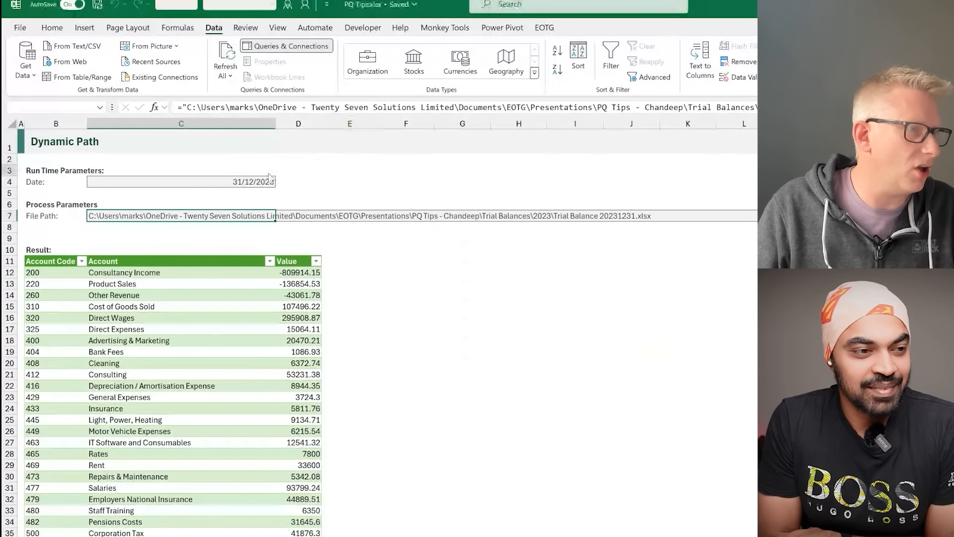
left_click(273, 172)
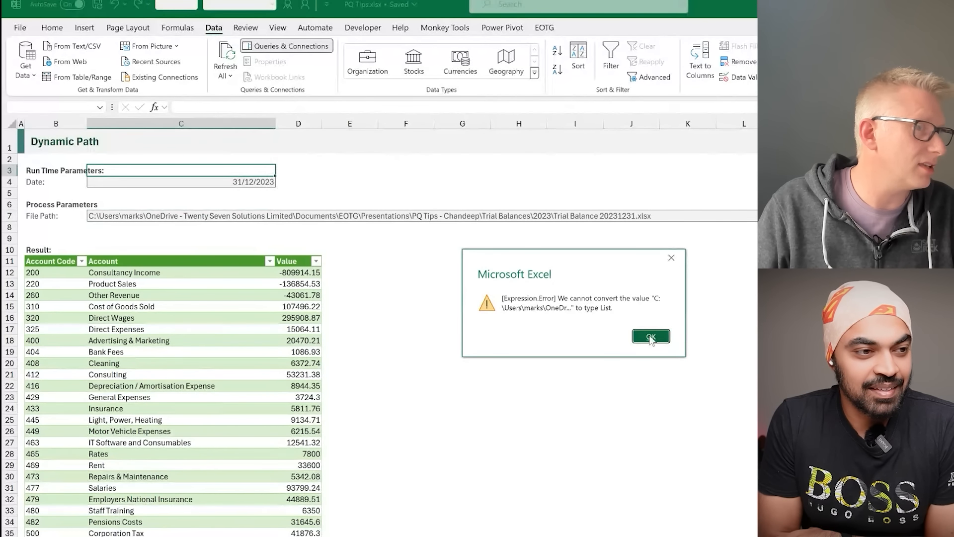
left_click(651, 337)
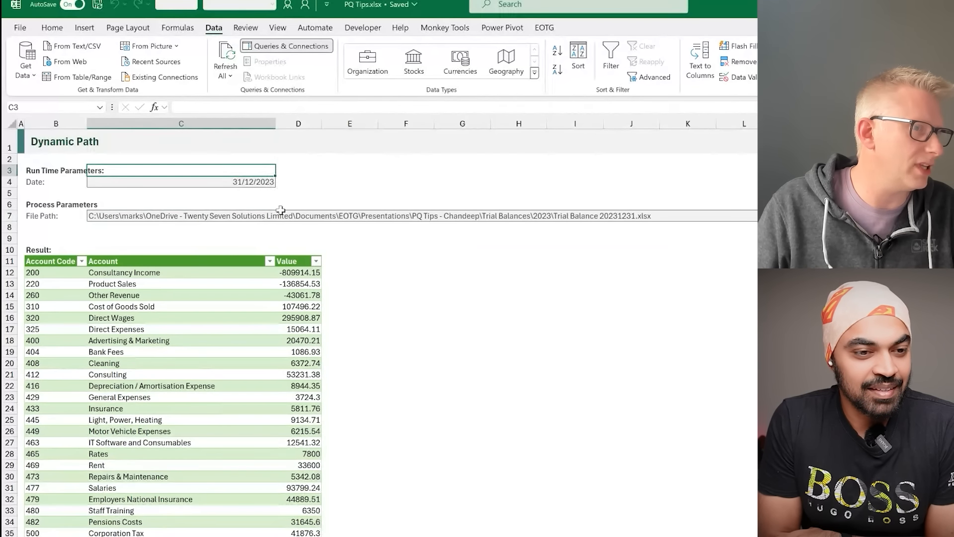
Step: Set the Date parameter in cell C4 to 31/12/2022, refresh the queries and dismiss the error dialog
left_click(267, 182)
left_click(252, 108)
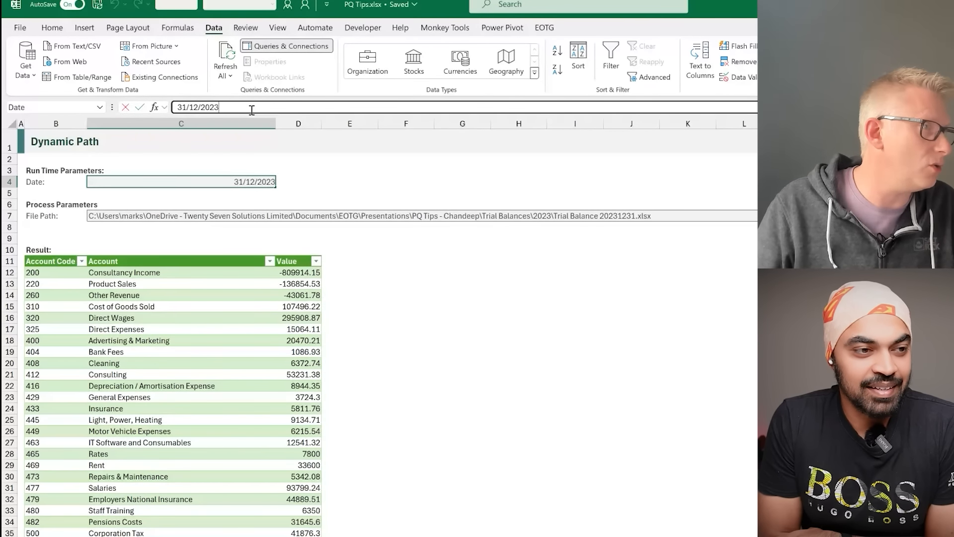
key("BackSpace")
type("2")
key("Return")
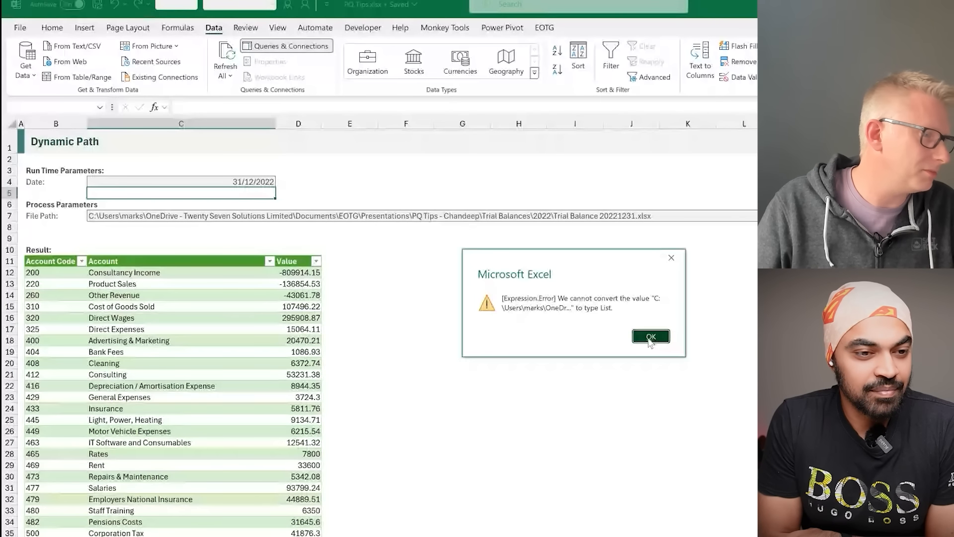
left_click(650, 337)
Step: Set the Date parameter in cell C4 to 31/01/2023
key("Up")
left_click(239, 123)
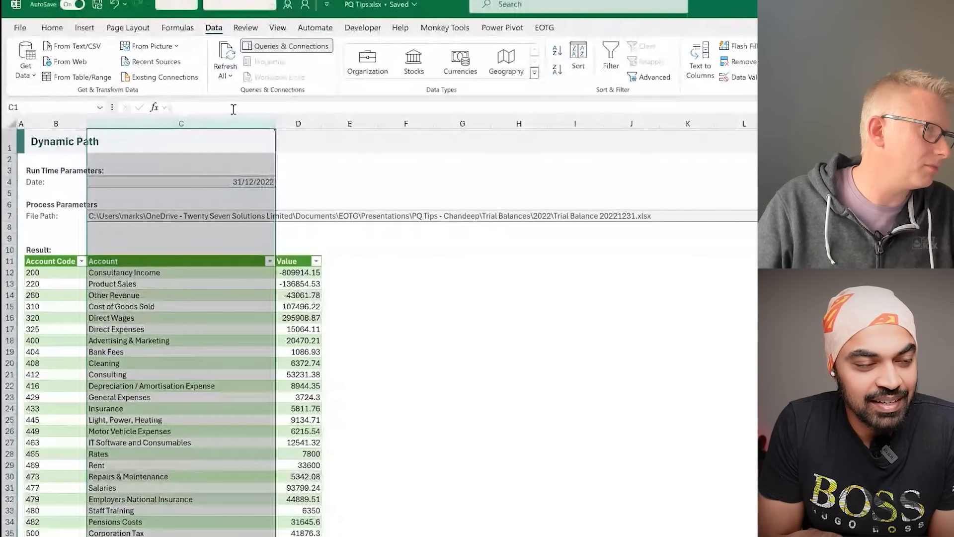
left_click(222, 181)
left_click(230, 107)
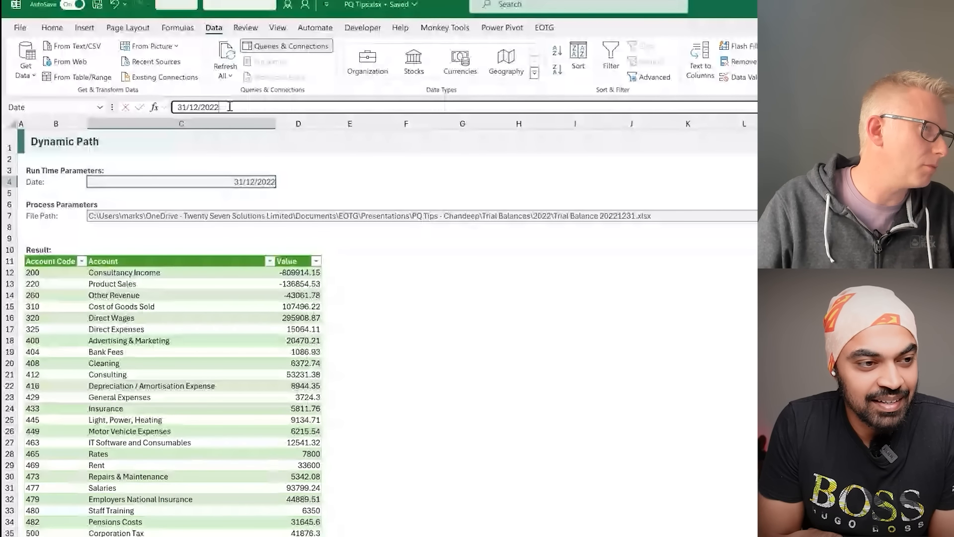
left_click_drag(230, 107, 156, 111)
type("31/01/2")
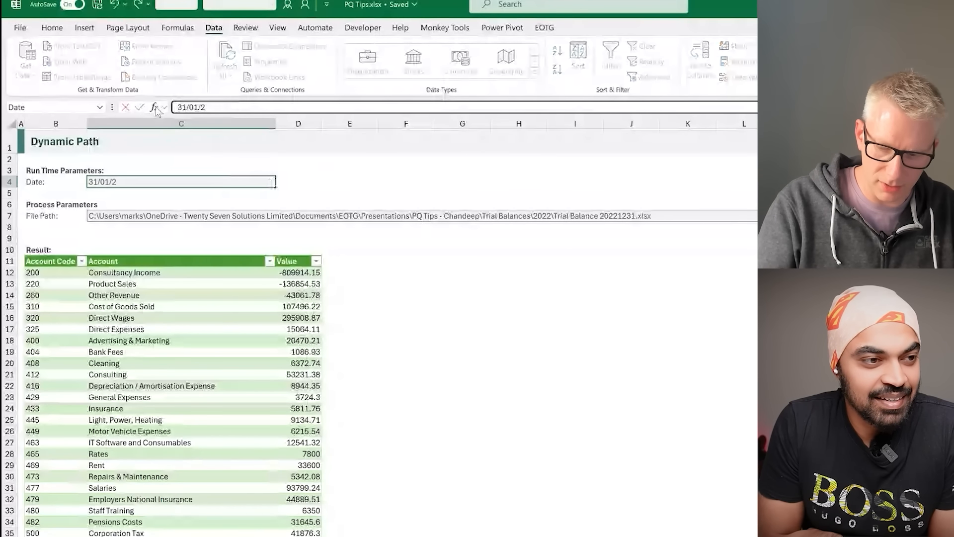
type("023")
key("Return")
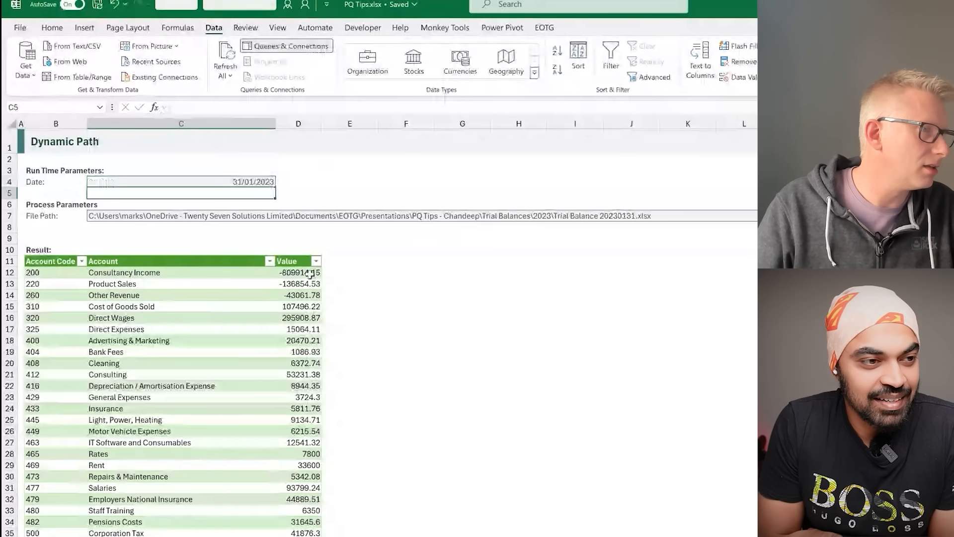
Step: Refresh all queries for the new date and select the first entry in the result table's Value column
left_click(310, 274)
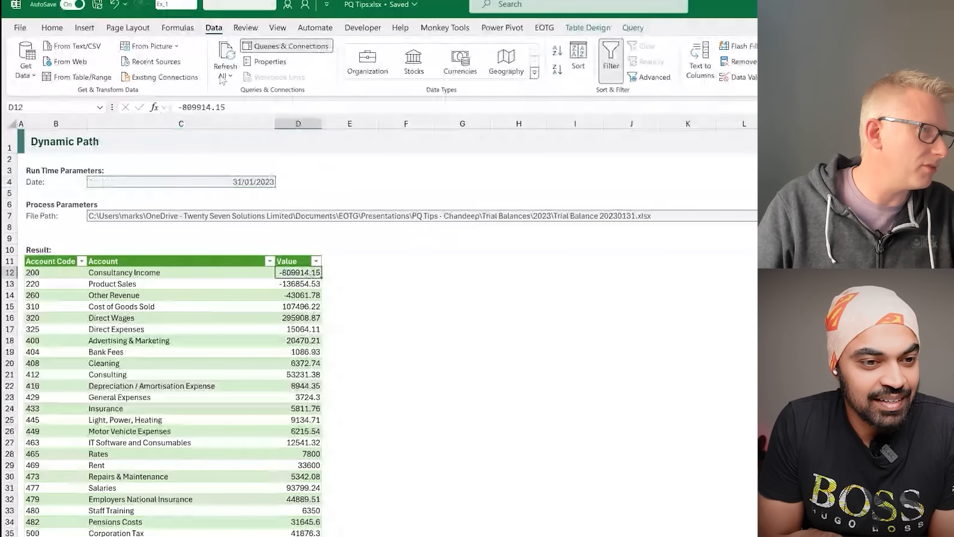
left_click(227, 57)
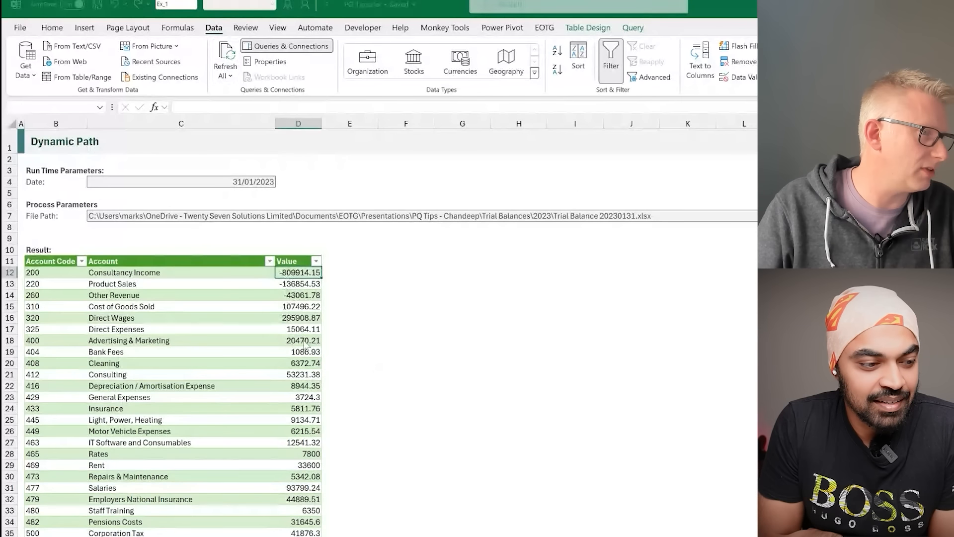
left_click(649, 338)
left_click(649, 338)
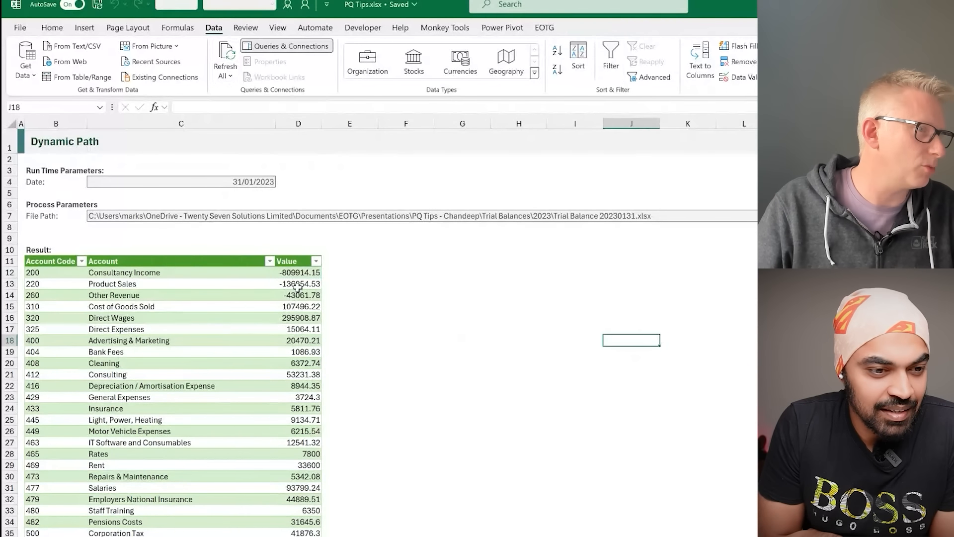
left_click(301, 272)
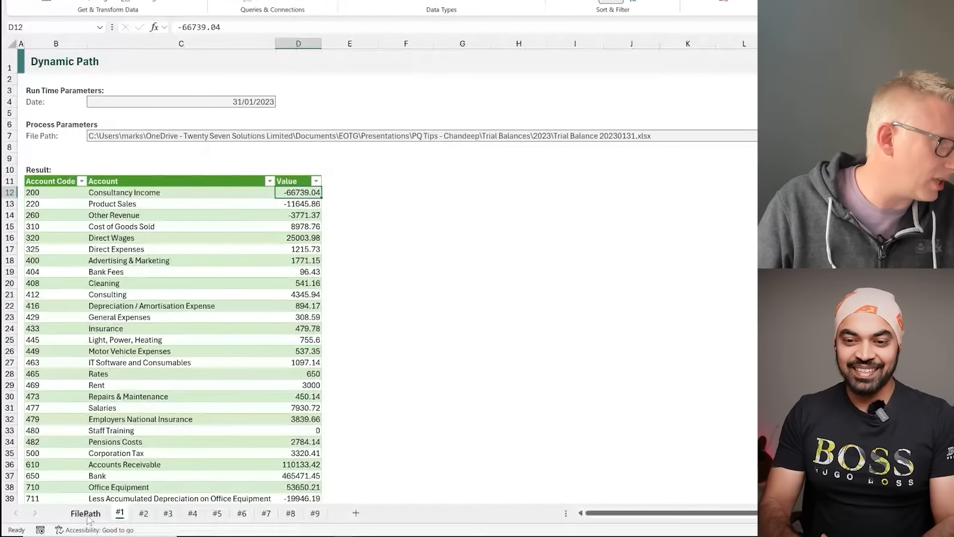
Step: Delete the FilePath worksheet from the workbook and confirm its removal
left_click(87, 515)
right_click(87, 515)
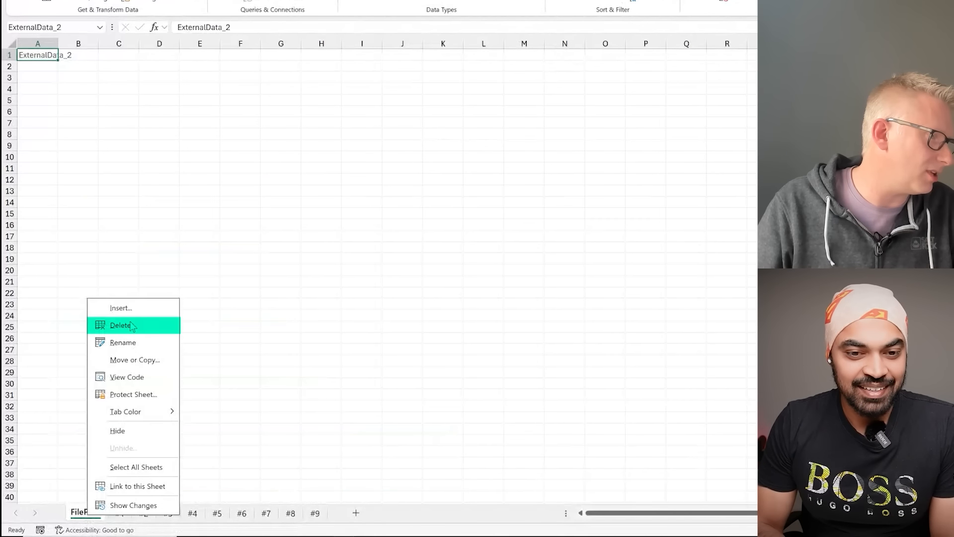
key("Escape")
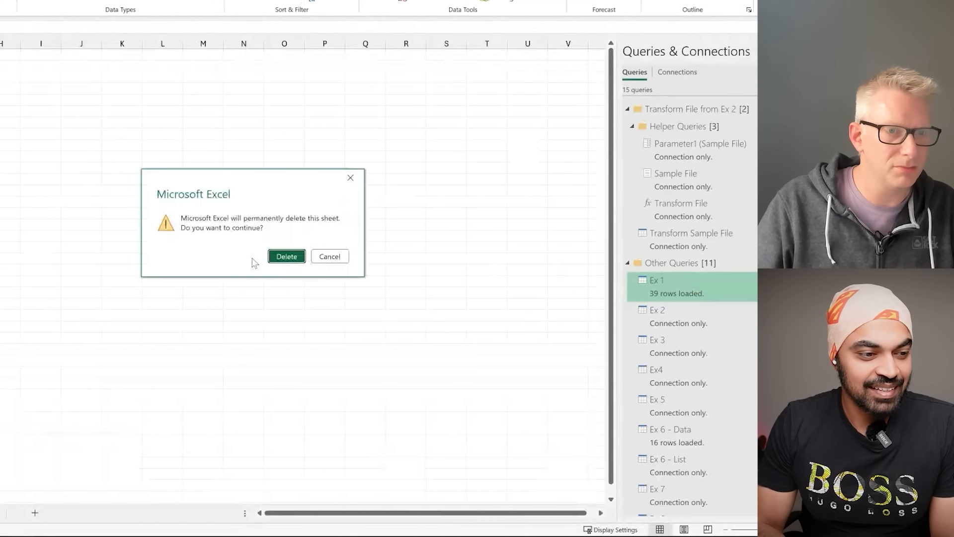
left_click(287, 256)
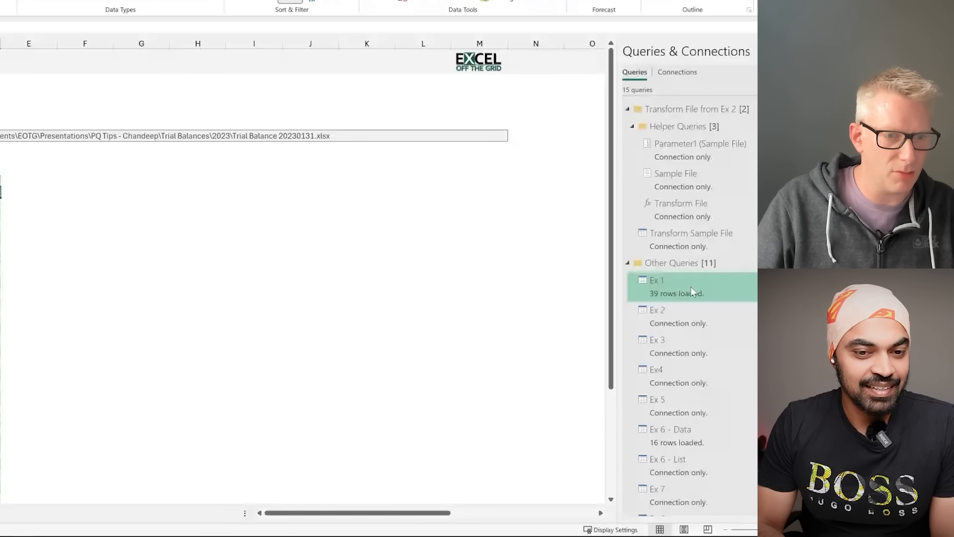
Step: Delete the FilePath query from the workbook's Other Queries group and confirm its removal
scroll(692, 291, "down", 3)
right_click(670, 499)
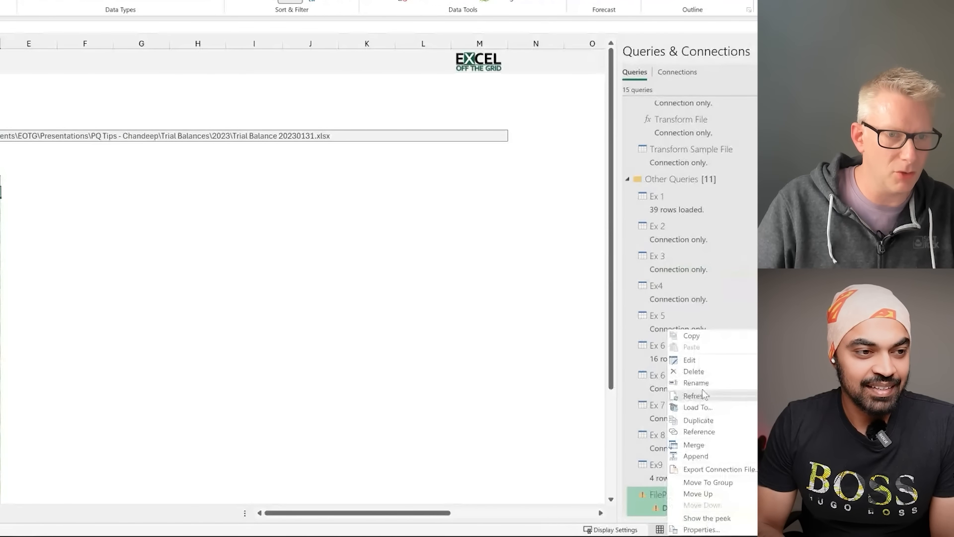
left_click(692, 371)
left_click(311, 253)
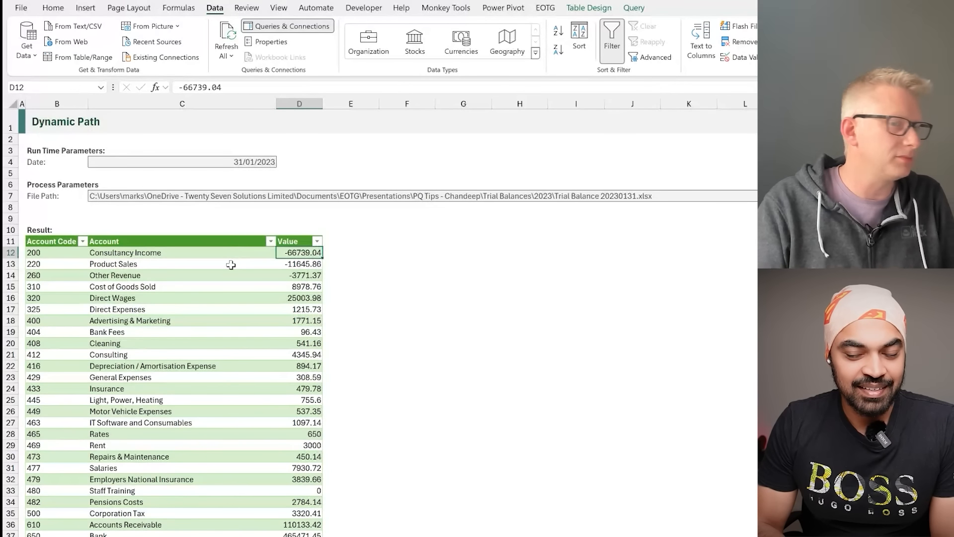
Step: Set the Date parameter in cell C4 to 31/12/2022, refresh the queries and select the first entry in the Value column
key("Left")
left_click(245, 157)
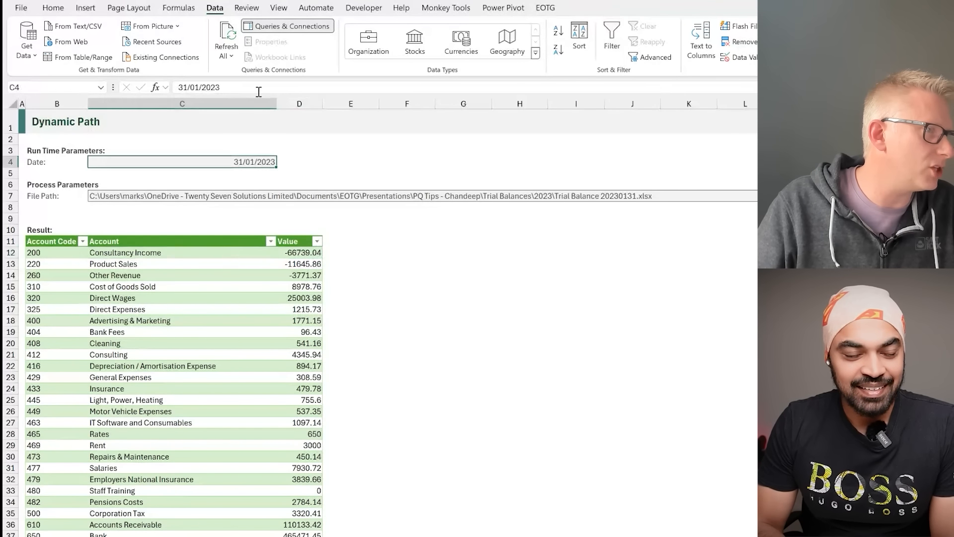
left_click(228, 87)
key("shift+Home")
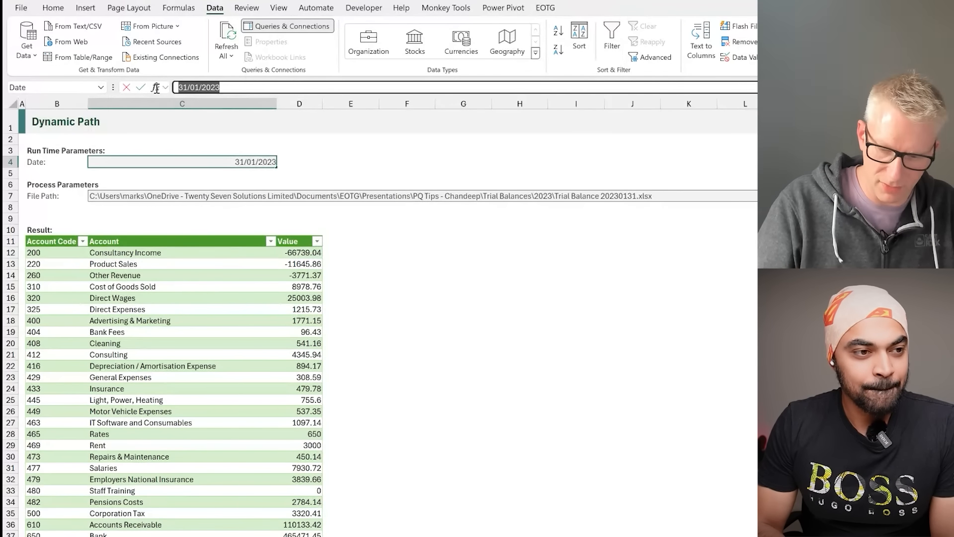
type("31/12/20")
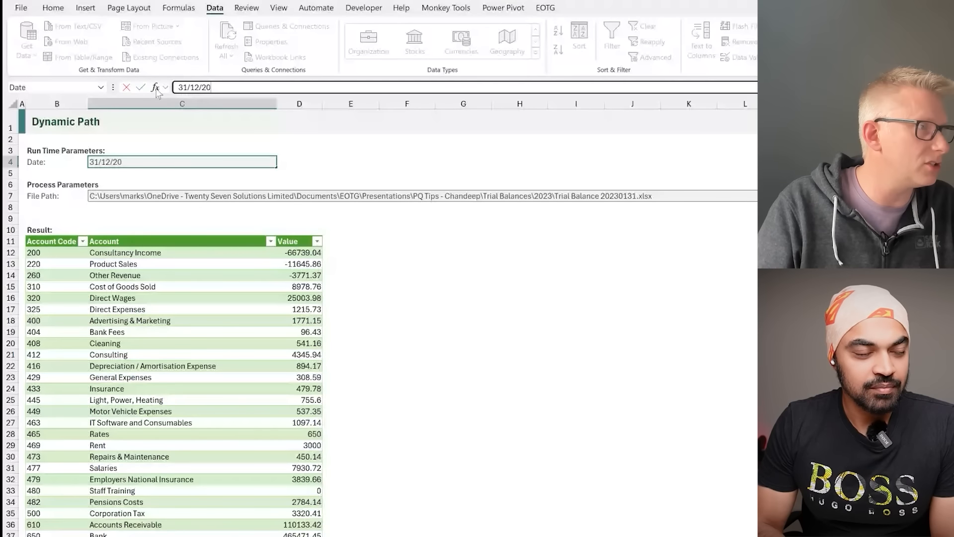
left_click(298, 255)
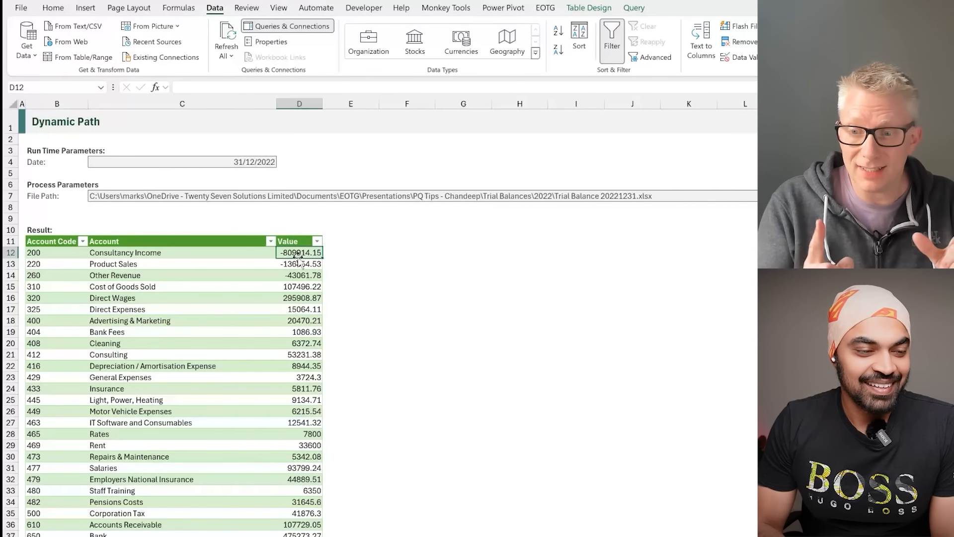
left_click(193, 194)
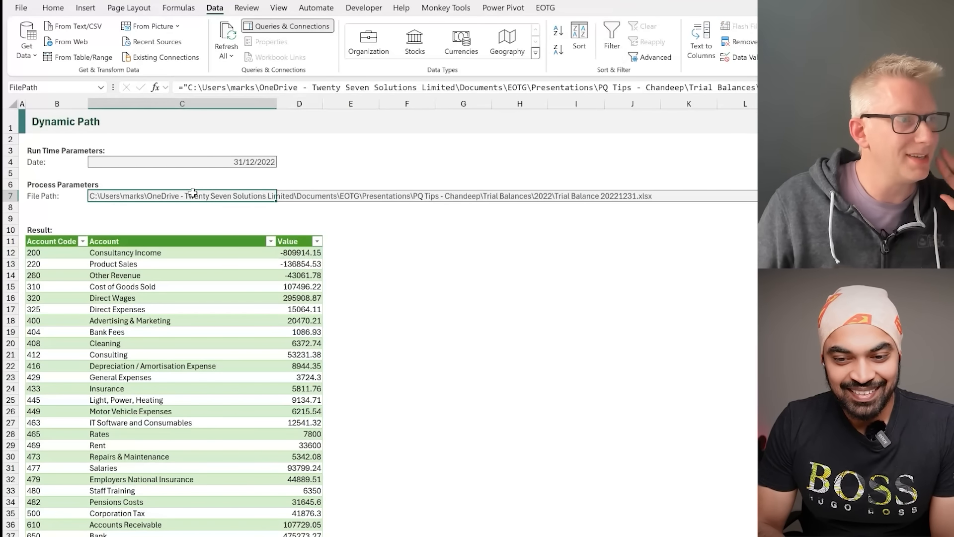
left_click(143, 163)
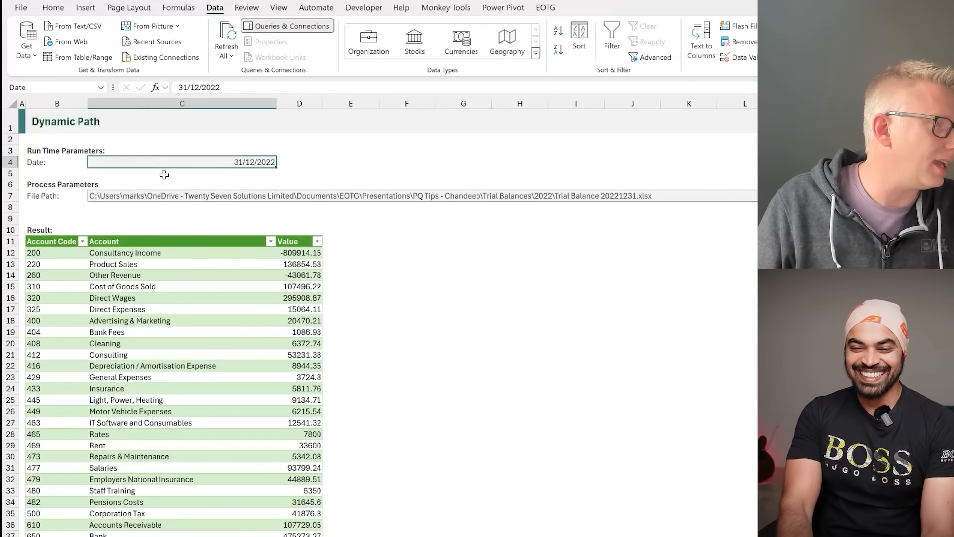
left_click(168, 196)
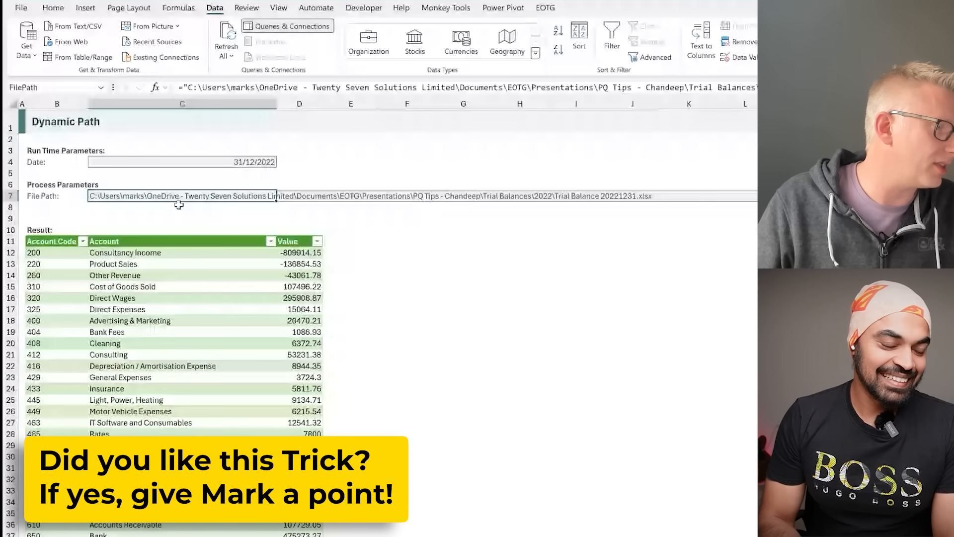
left_click(157, 297)
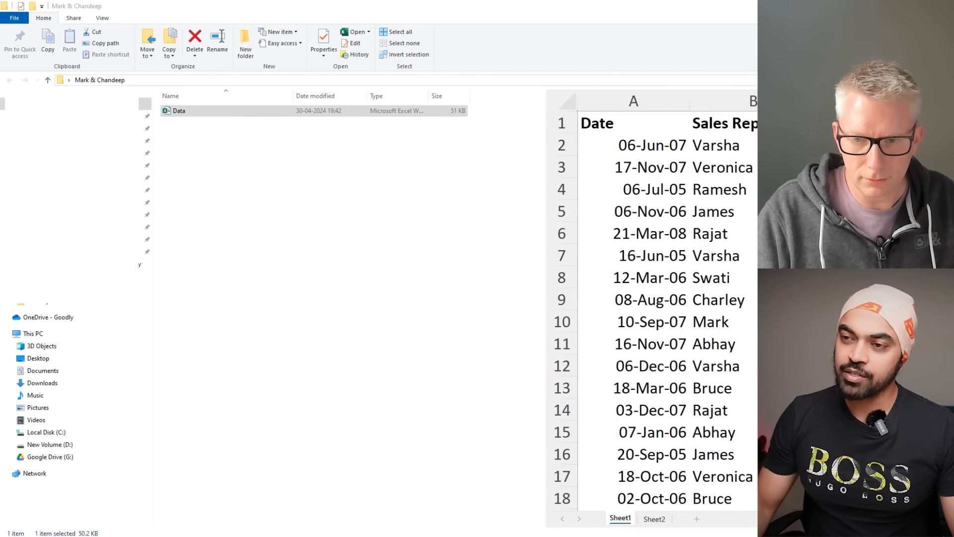
left_click_drag(155, 96, 195, 130)
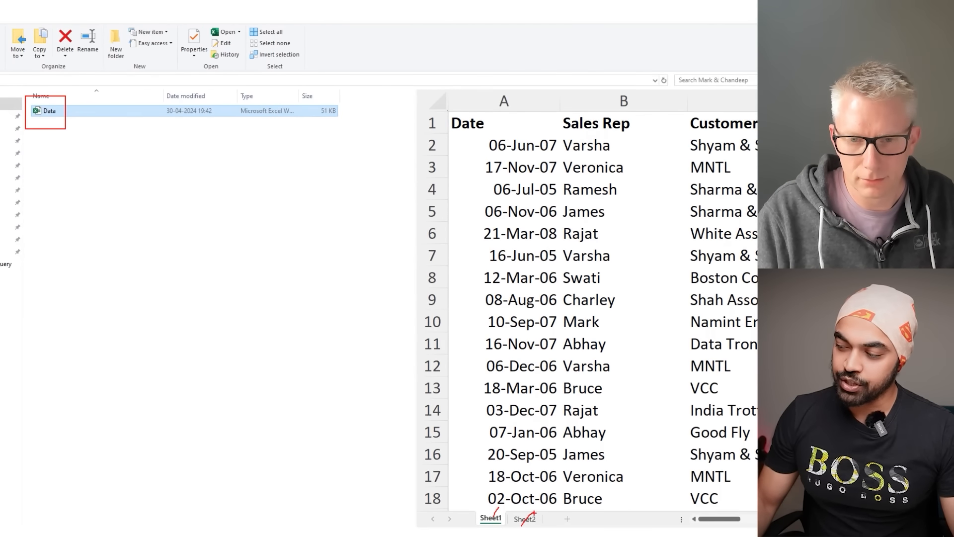
key("Escape")
left_click_drag(473, 502, 510, 524)
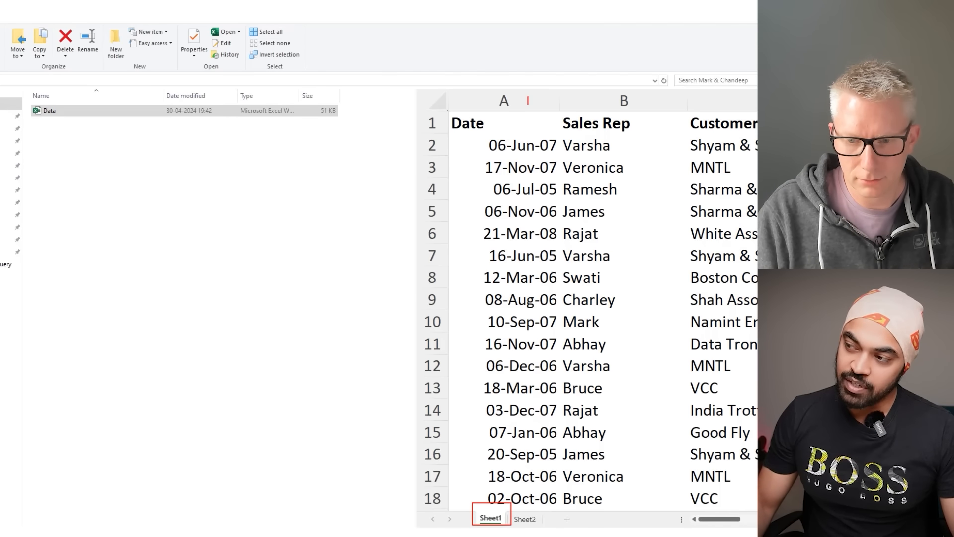
key("Escape")
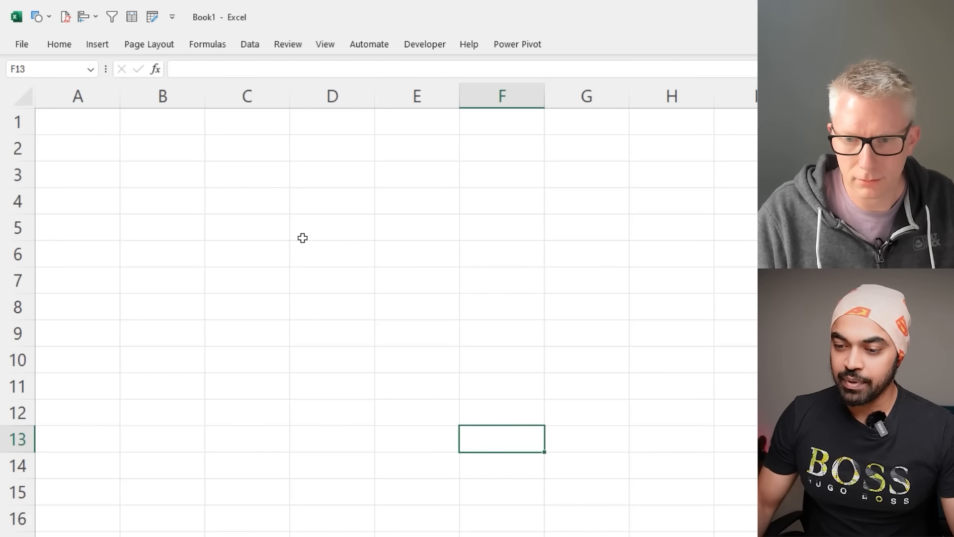
Step: Import Sheet1 of the Data.xlsx workbook from its Desktop subfolder into the blank workbook and open it for transformation in the Power Query Editor
left_click(255, 45)
left_click(28, 90)
mouse_move(74, 121)
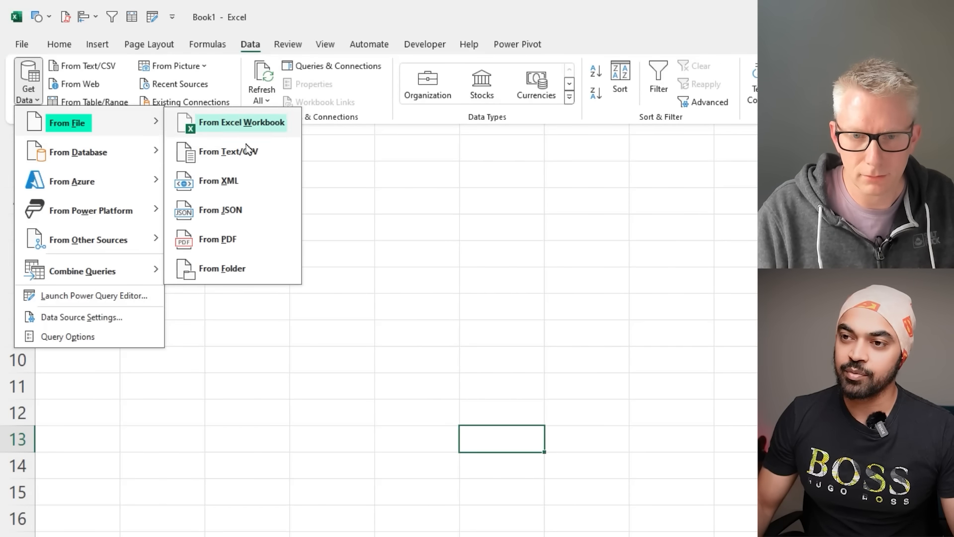
left_click(249, 124)
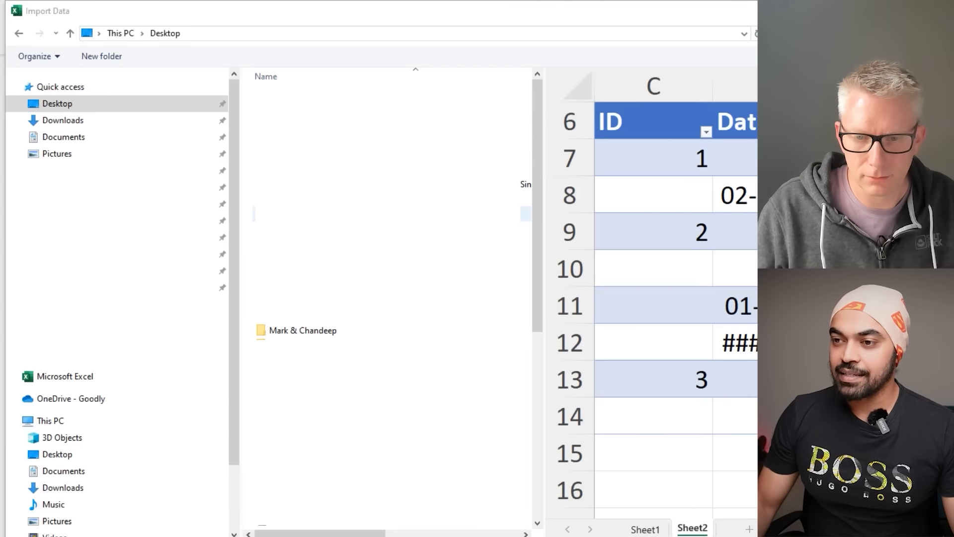
double_click(298, 330)
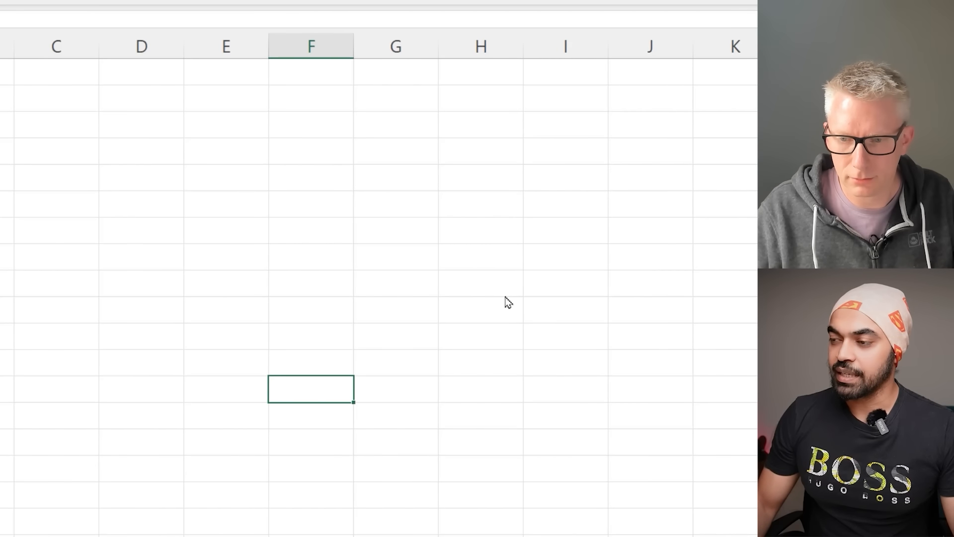
left_click(247, 225)
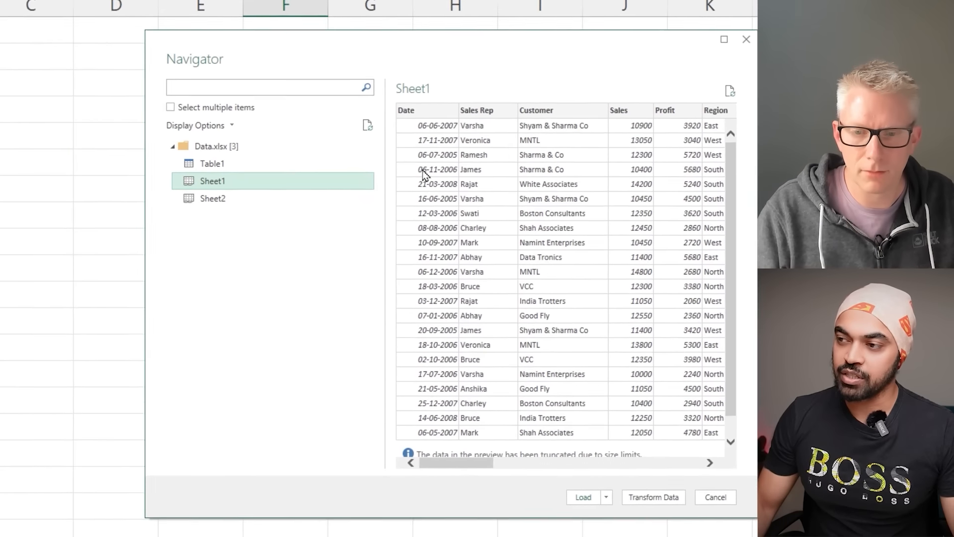
left_click(653, 497)
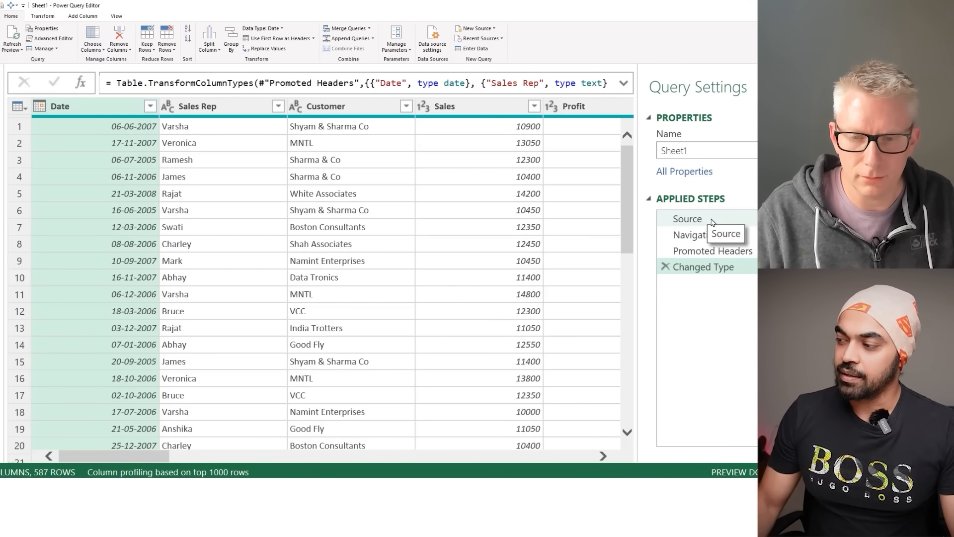
Step: Review the Sheet1 query's Source, Navigation and Promoted Headers steps, and examine the Excel.Workbook function's null argument in the expanded Source formula
left_click(712, 221)
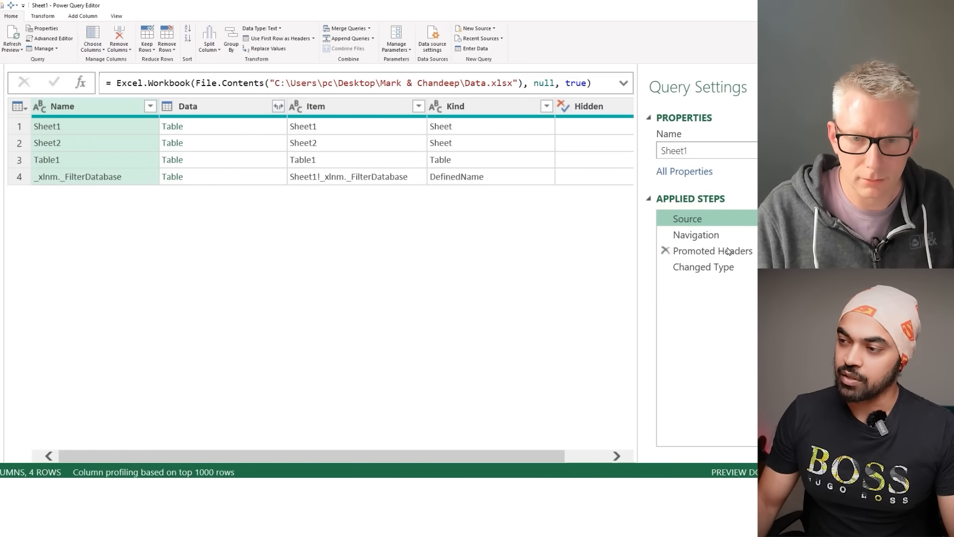
left_click(716, 238)
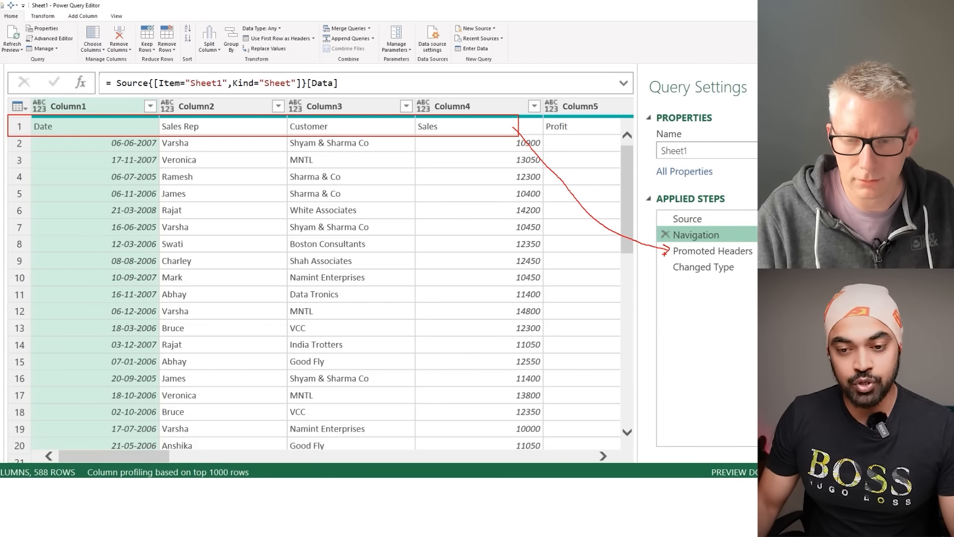
left_click(708, 251)
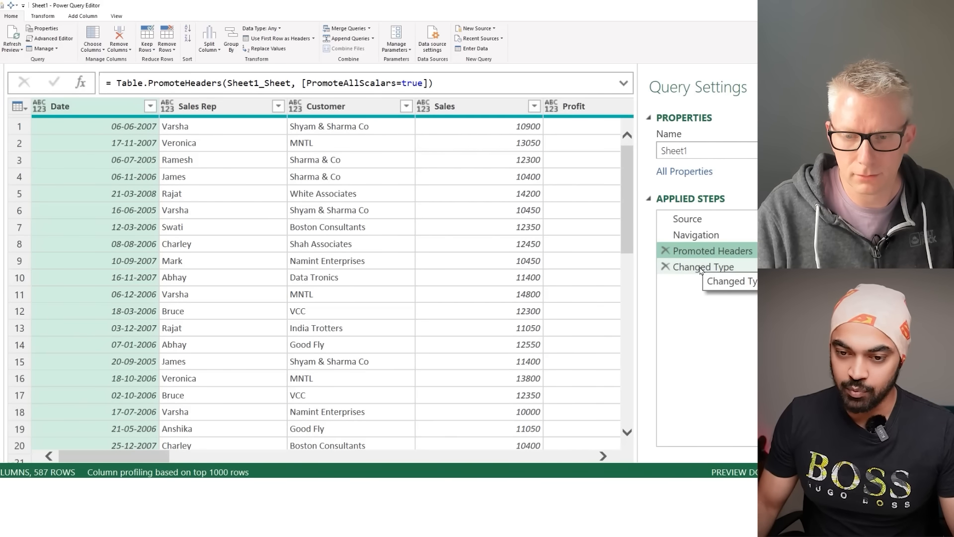
left_click(695, 221)
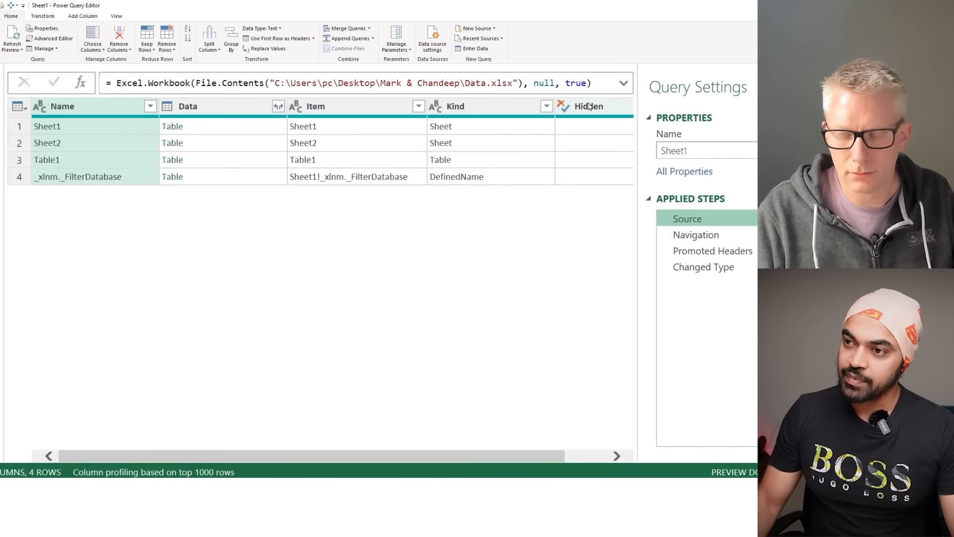
left_click(624, 83)
left_click_drag(110, 71, 189, 95)
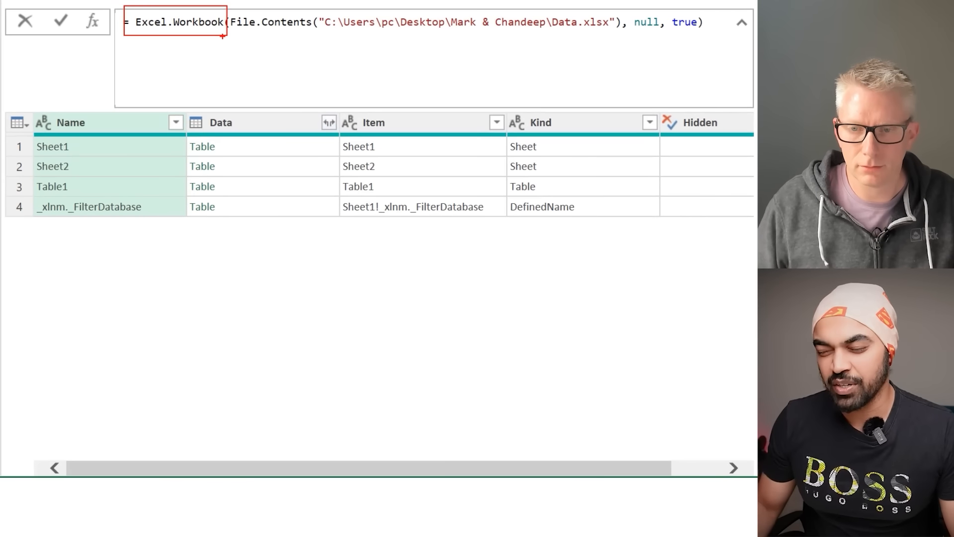
key("Escape")
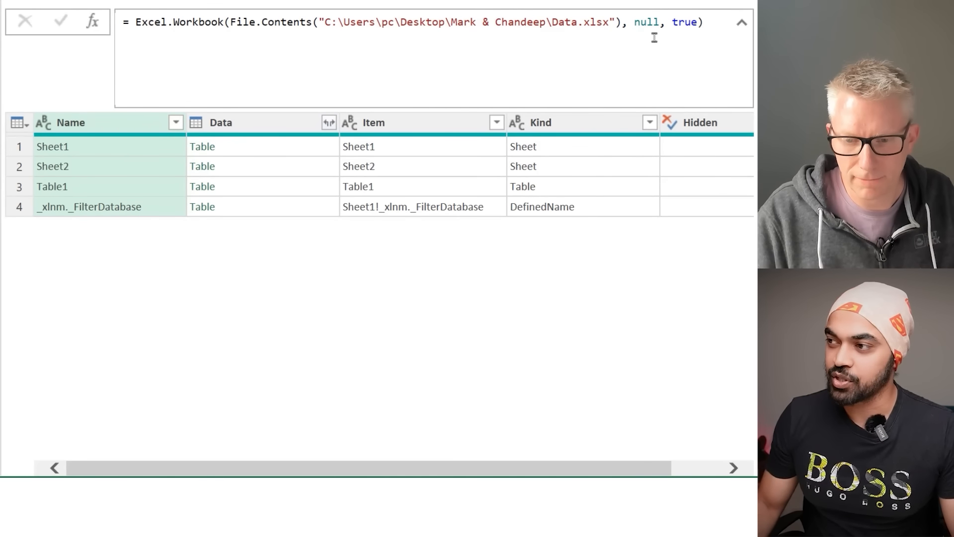
left_click_drag(625, 9, 670, 36)
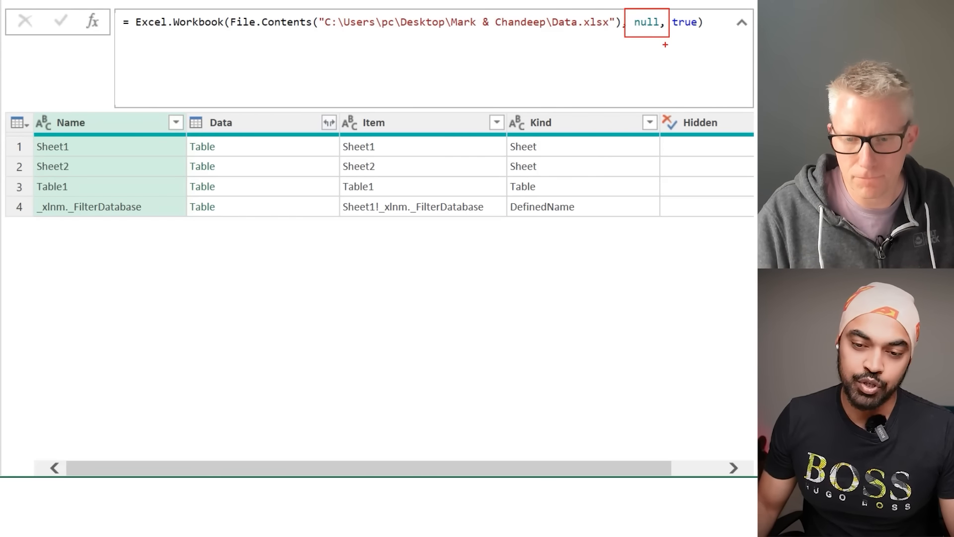
key("Escape")
left_click(650, 24)
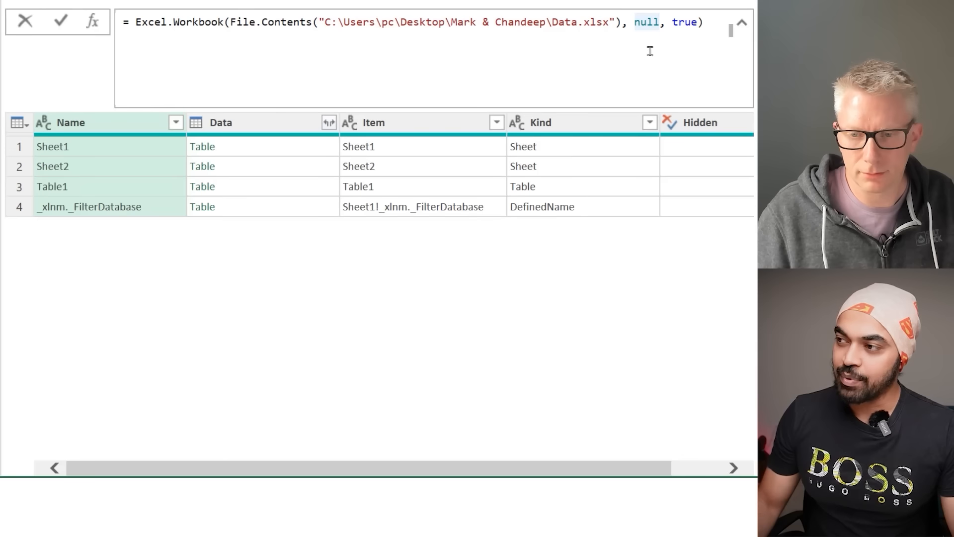
double_click(651, 23)
type("true")
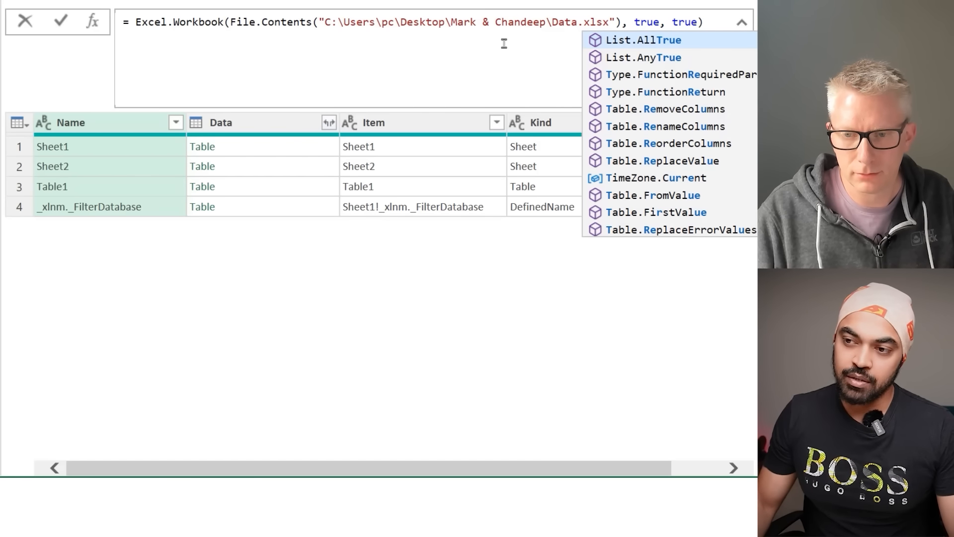
key("Escape")
double_click(647, 21)
type("null")
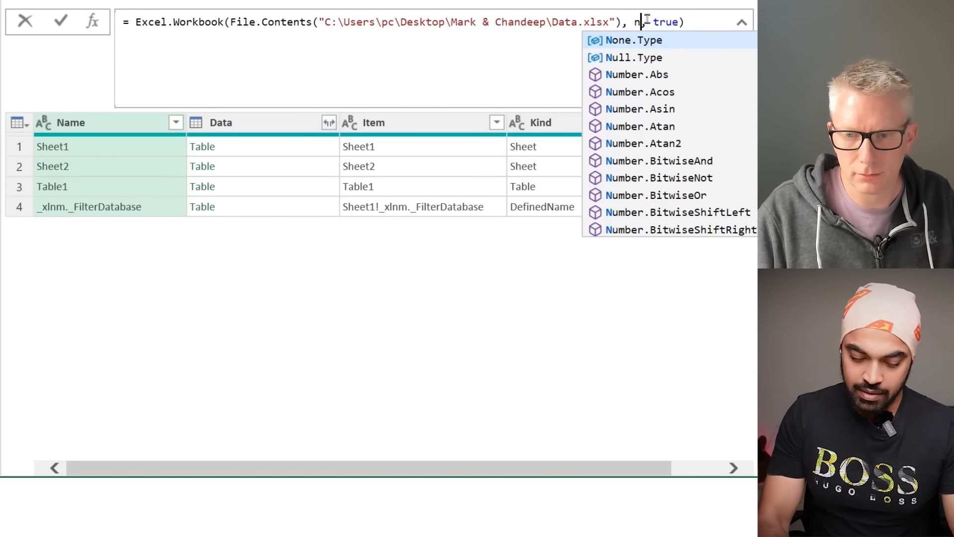
left_click(516, 293)
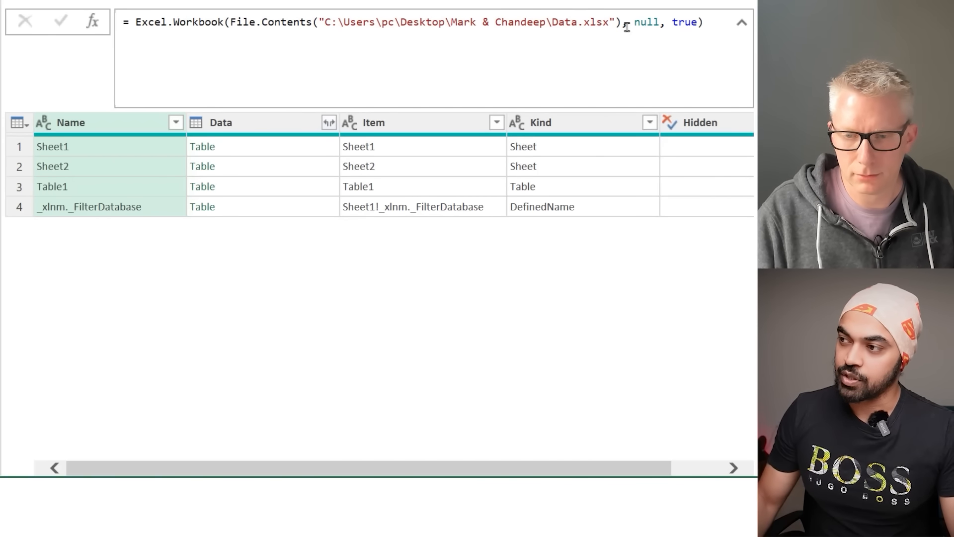
Step: Preview Sheet1's nested table from the Data column of the Source step and enlarge the preview to examine its header row
left_click(248, 152)
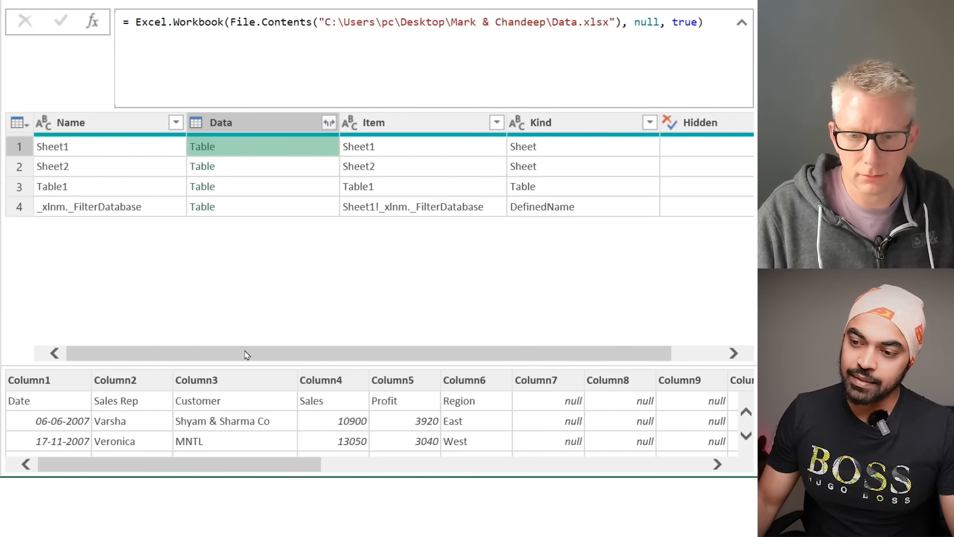
left_click_drag(245, 364, 259, 253)
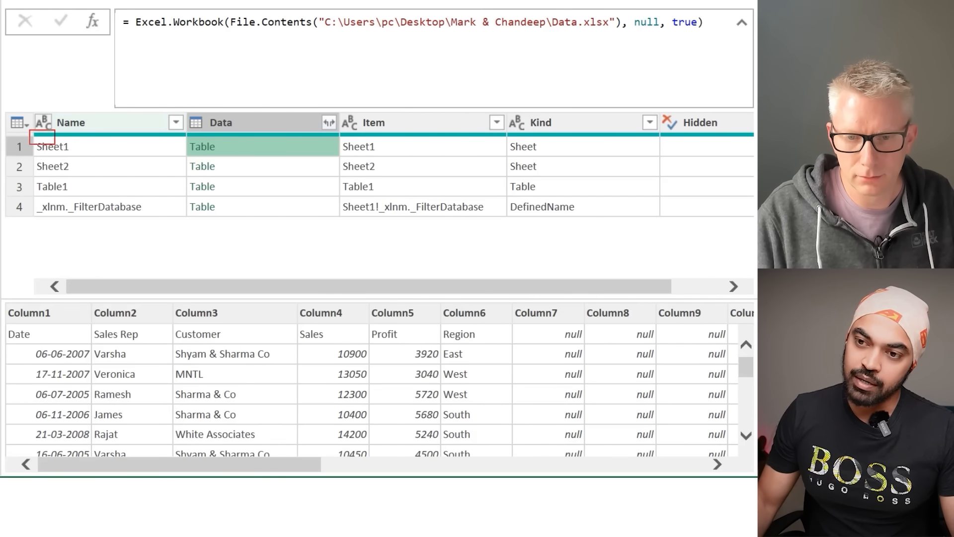
left_click_drag(30, 131, 241, 159)
mouse_move(1, 325)
left_mouse_down()
mouse_move(41, 341)
mouse_move(271, 347)
left_mouse_up()
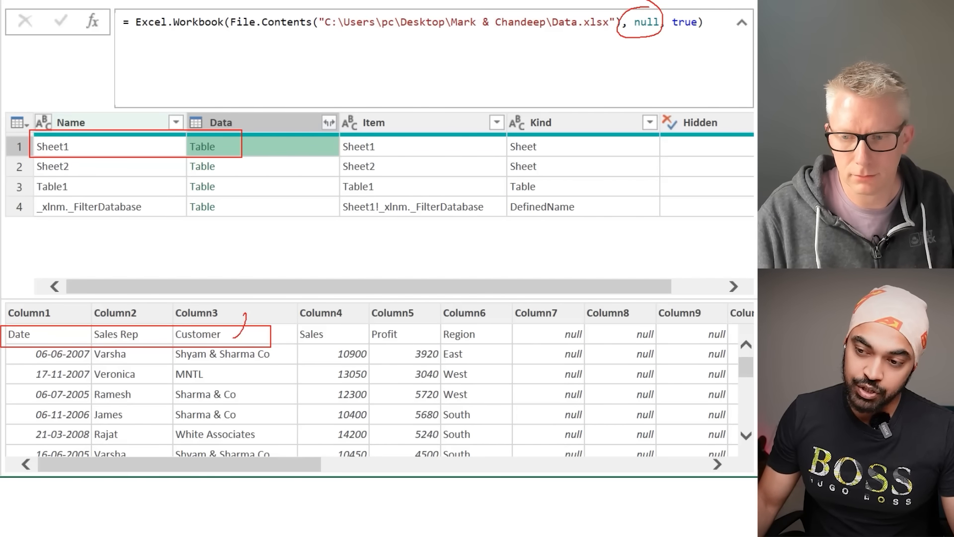
left_click_drag(243, 314, 251, 322)
left_click_drag(725, 242, 728, 245)
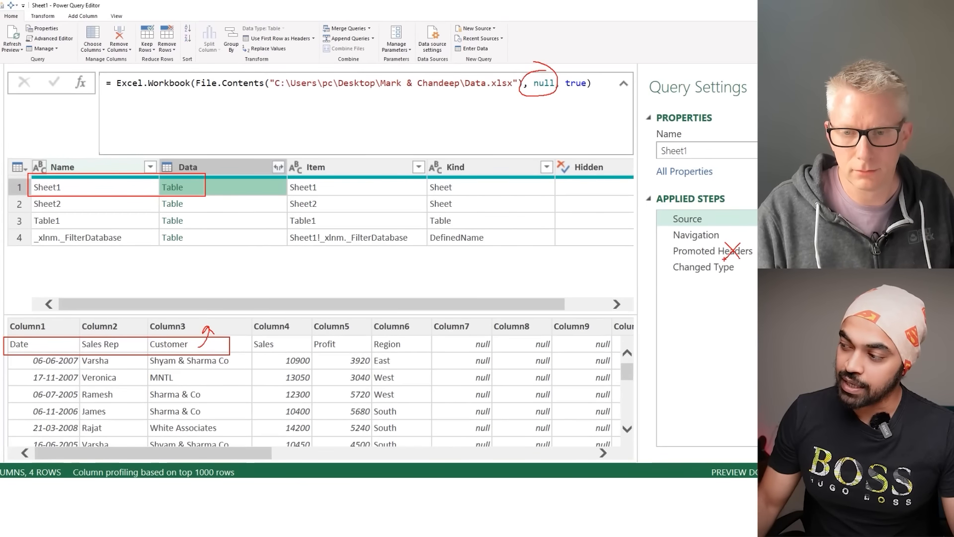
Step: Change the null argument of Excel.Workbook to true in the Sheet1 query's Source formula
double_click(543, 83)
type("true")
left_click(388, 143)
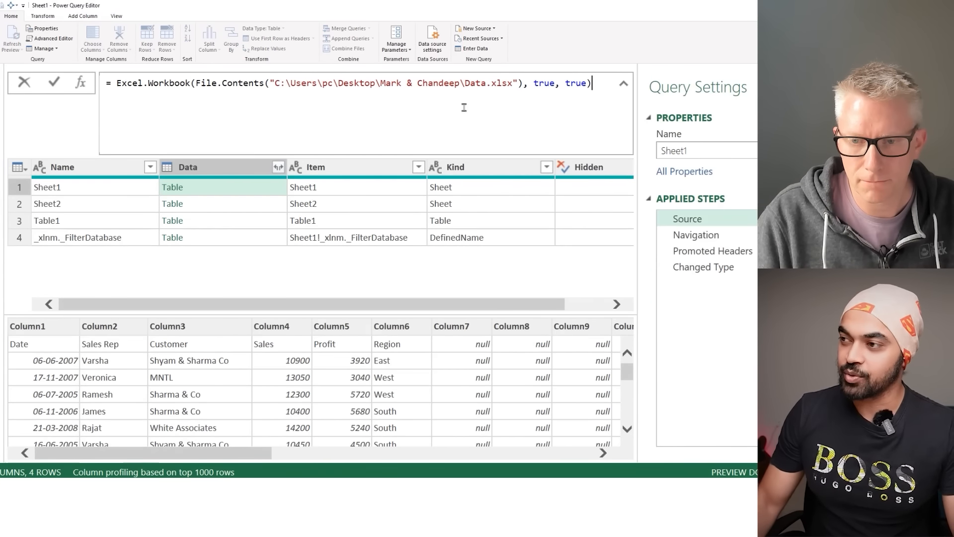
key("Return")
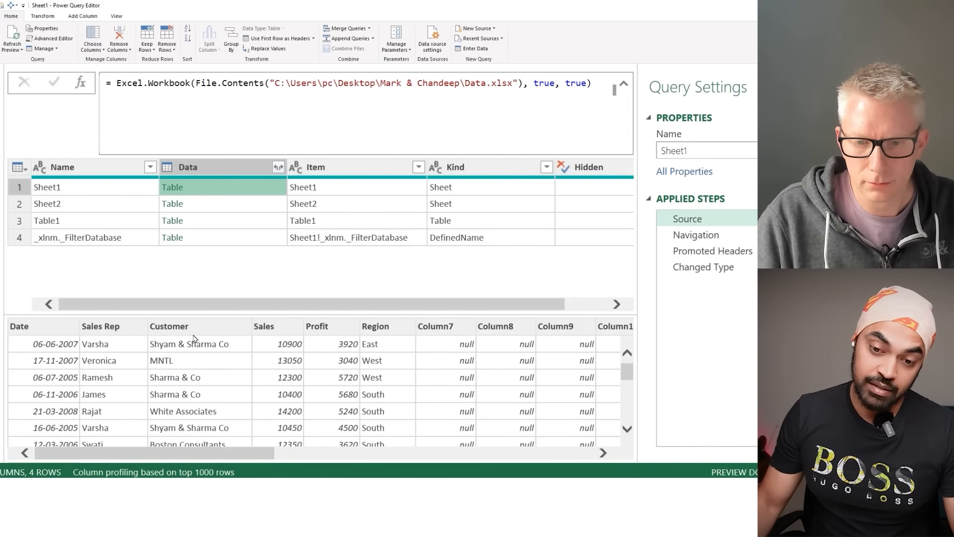
Step: Check the column headers in the Sheet1 query's Navigation step and select the Promoted Headers step
left_click(678, 236)
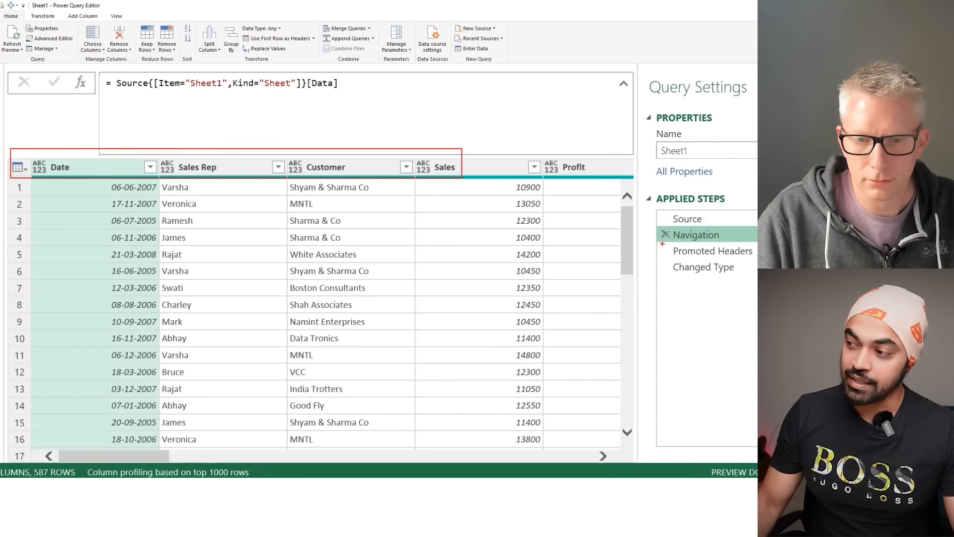
left_click(666, 251)
left_click(461, 265)
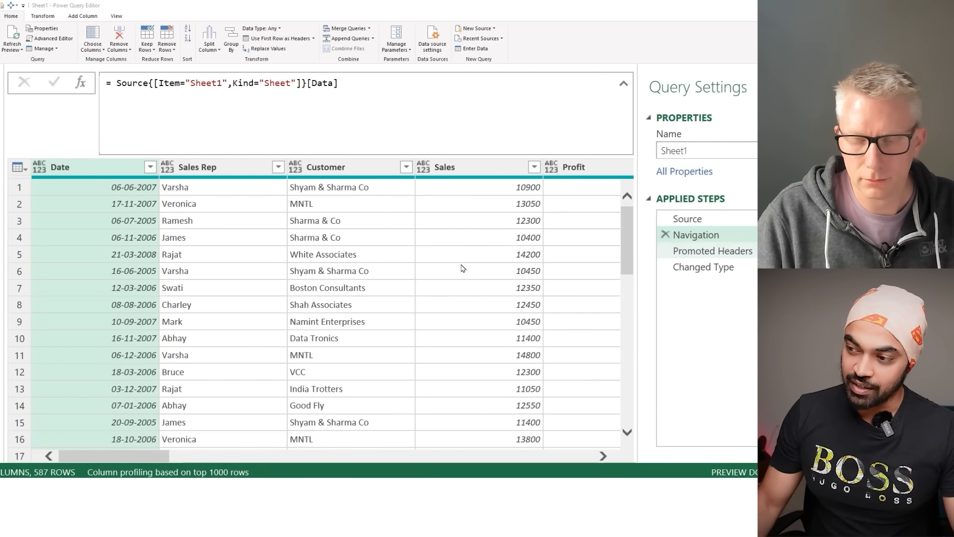
left_click(710, 252)
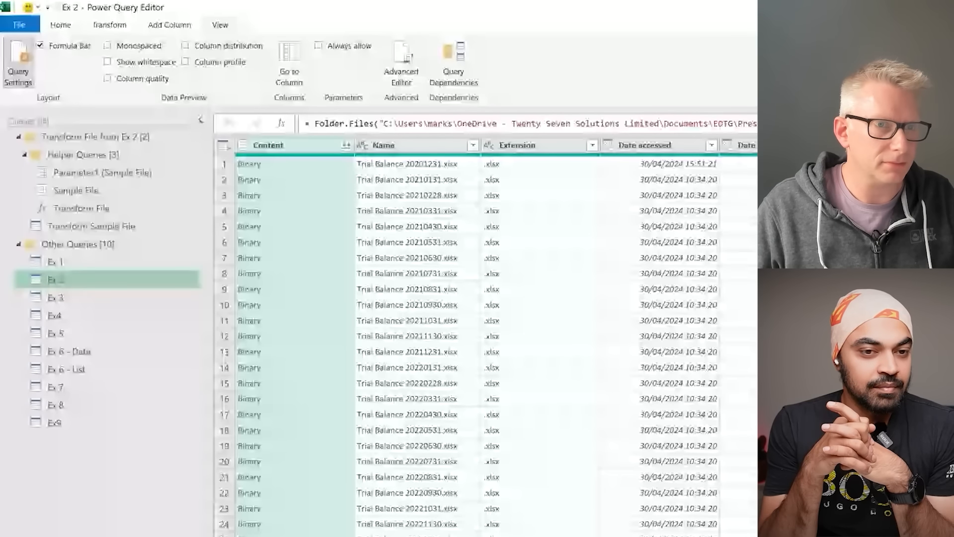
Step: View the Transform Sample File query, return to Ex 2 and examine the Source.Name values of its combined data
left_click(105, 230)
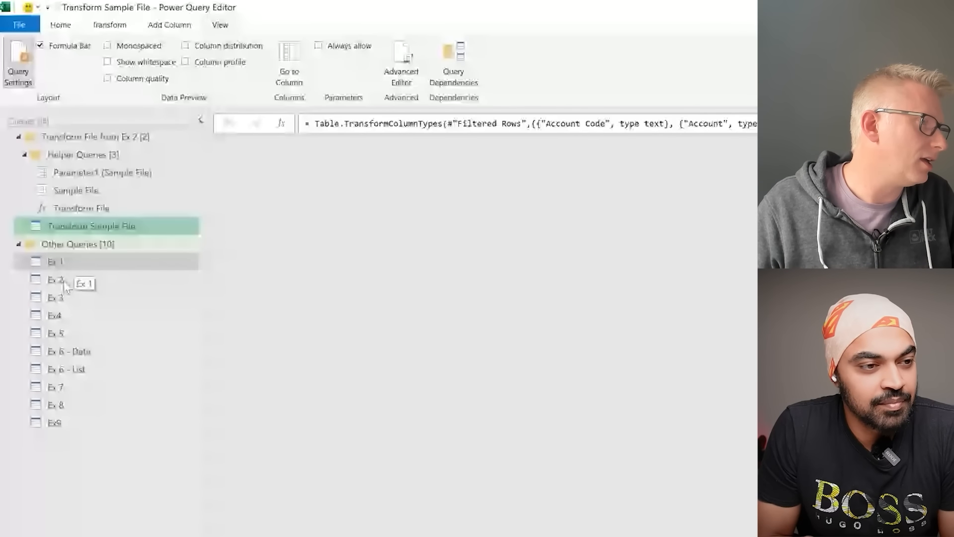
left_click(65, 283)
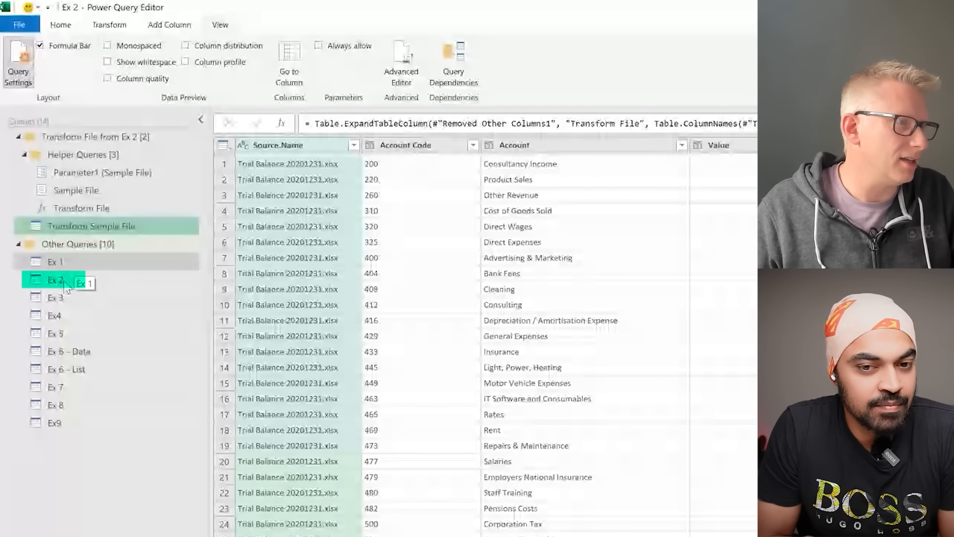
scroll(512, 340, "down", 4)
scroll(511, 340, "down", 15)
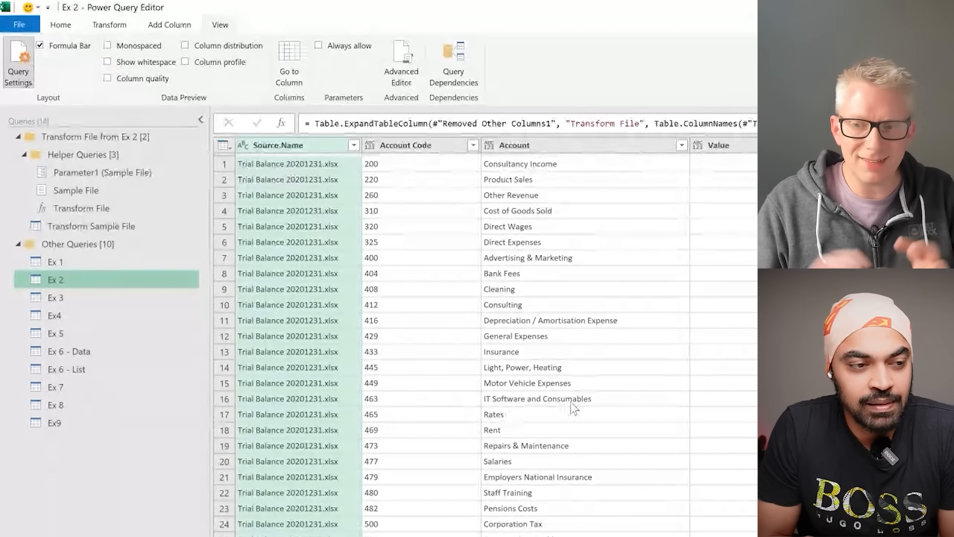
left_click(307, 168)
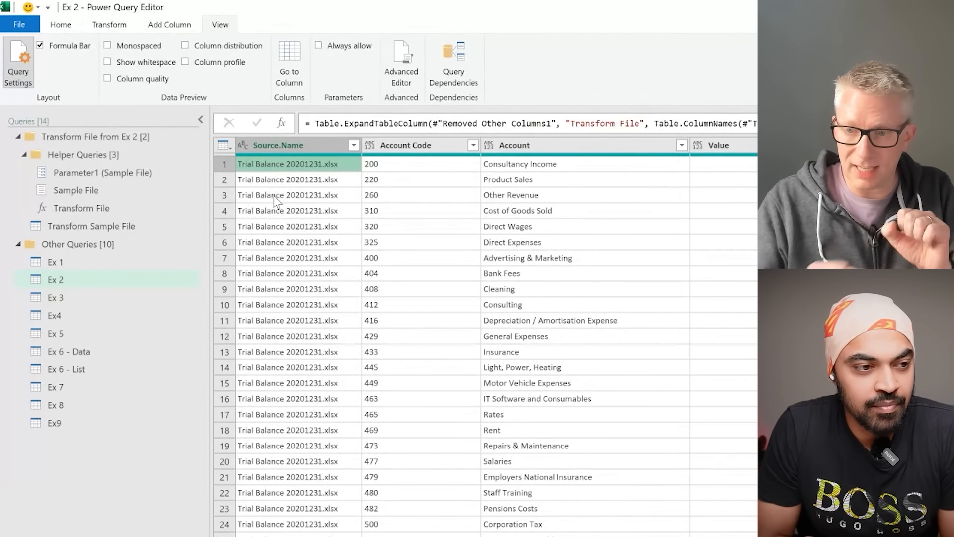
Step: Review the Transform Sample File query's applied steps from Source to Filtered Rows, including the title rows above the table in Navigation
left_click(106, 227)
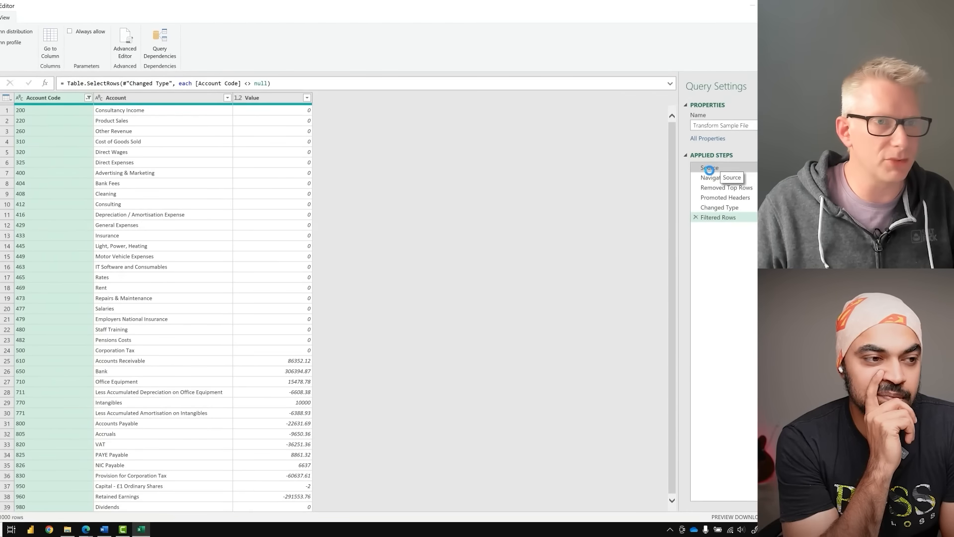
left_click(709, 169)
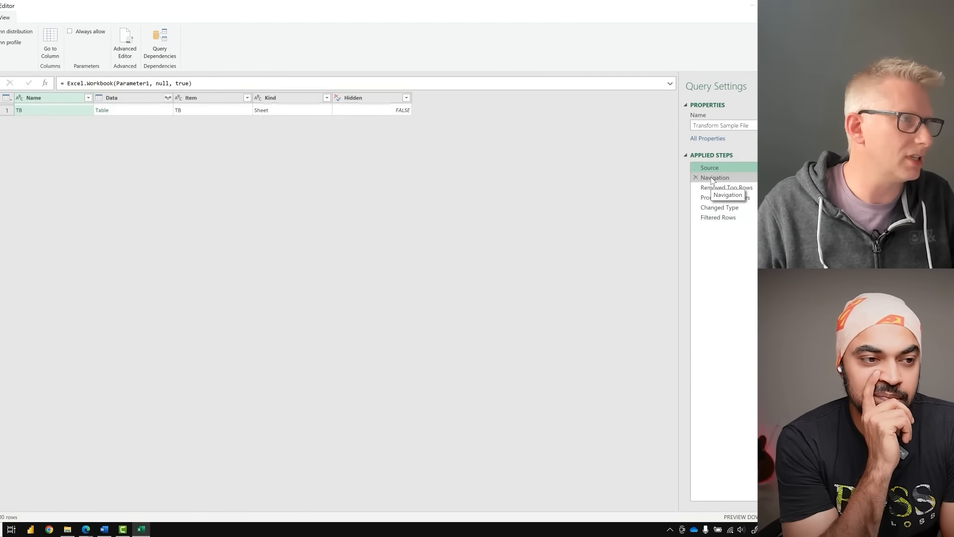
left_click(713, 178)
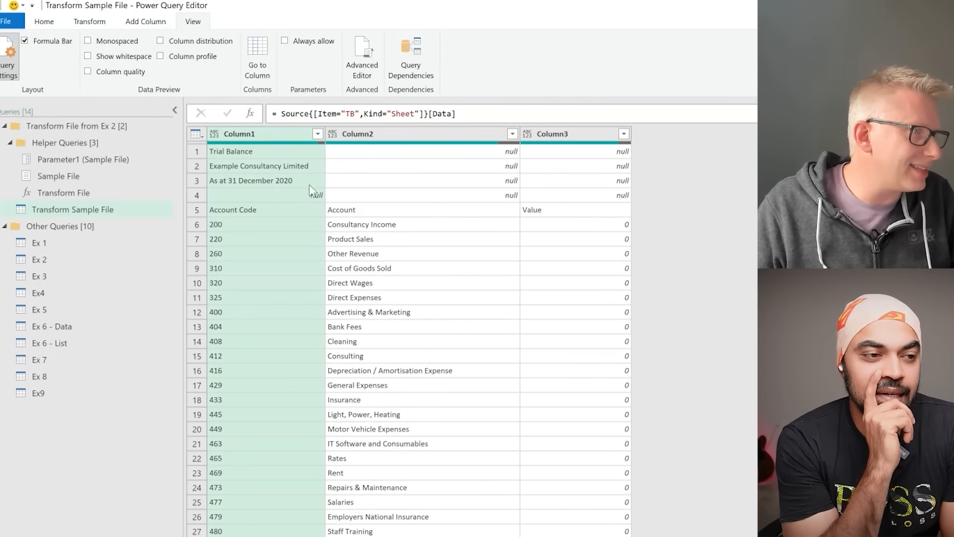
left_click(230, 185)
left_click(234, 183)
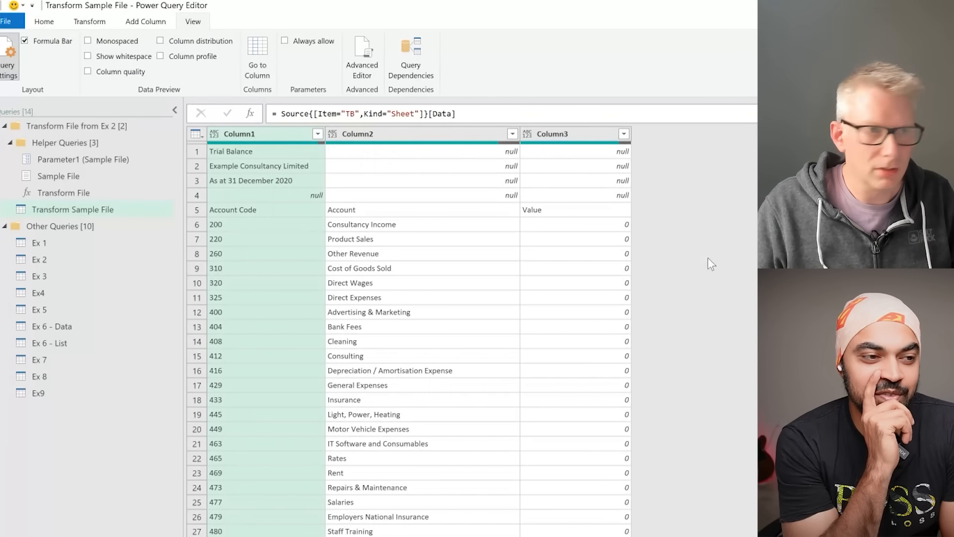
left_click(264, 139)
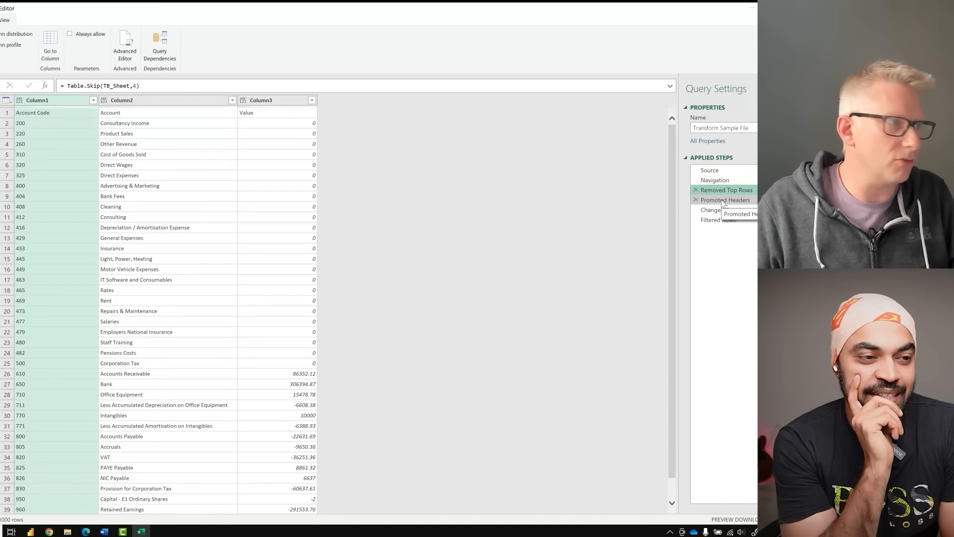
left_click(715, 200)
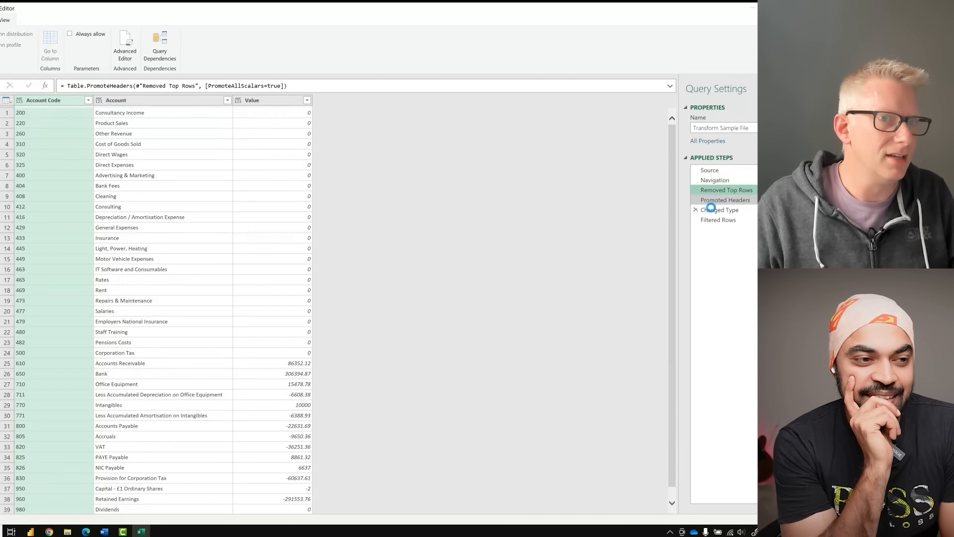
left_click(712, 214)
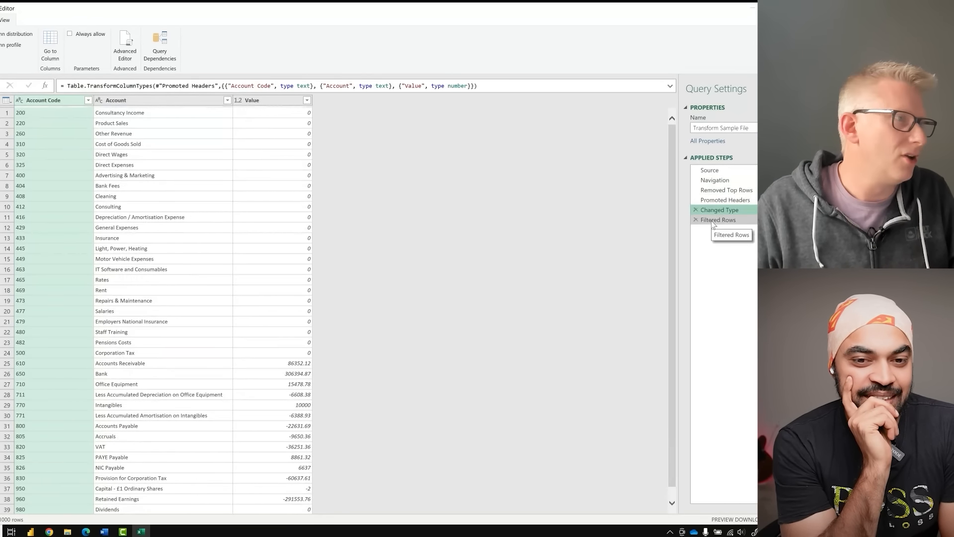
left_click(710, 220)
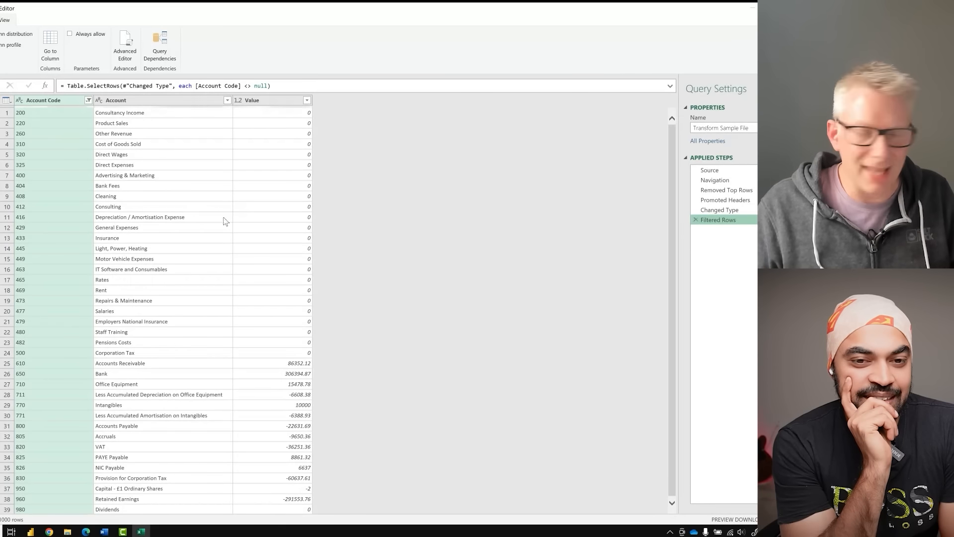
Step: Revisit the Source and Navigation steps of Transform Sample File to examine the date row above the trial balance table
left_click(709, 171)
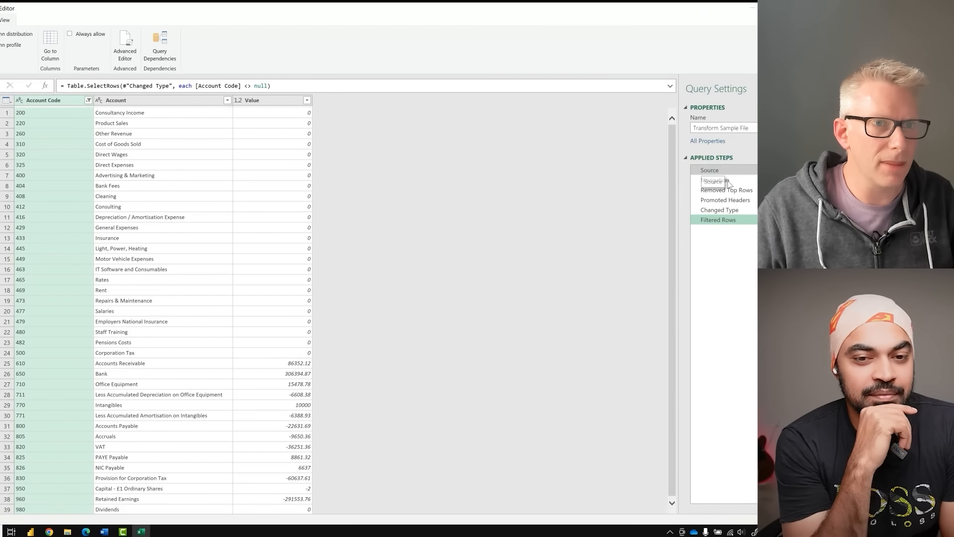
left_click(727, 180)
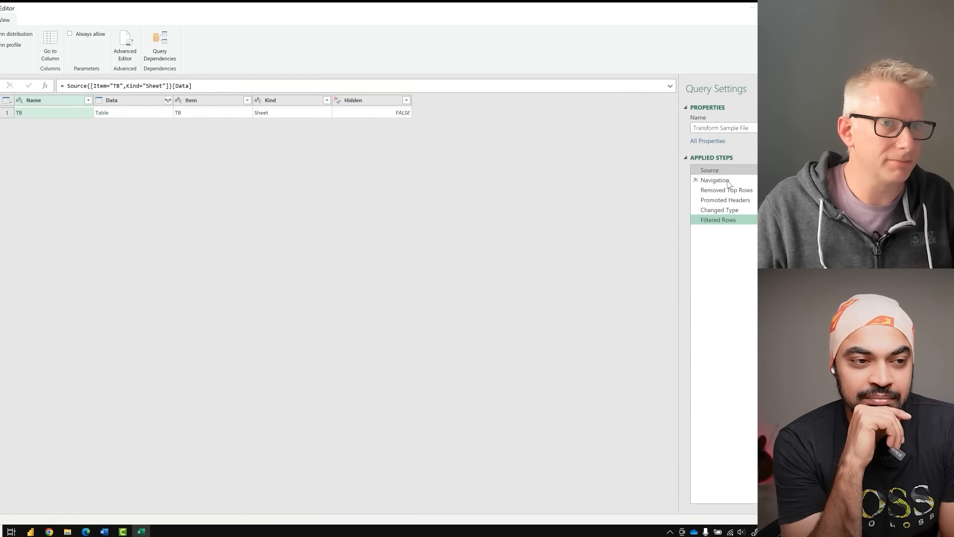
left_click(63, 140)
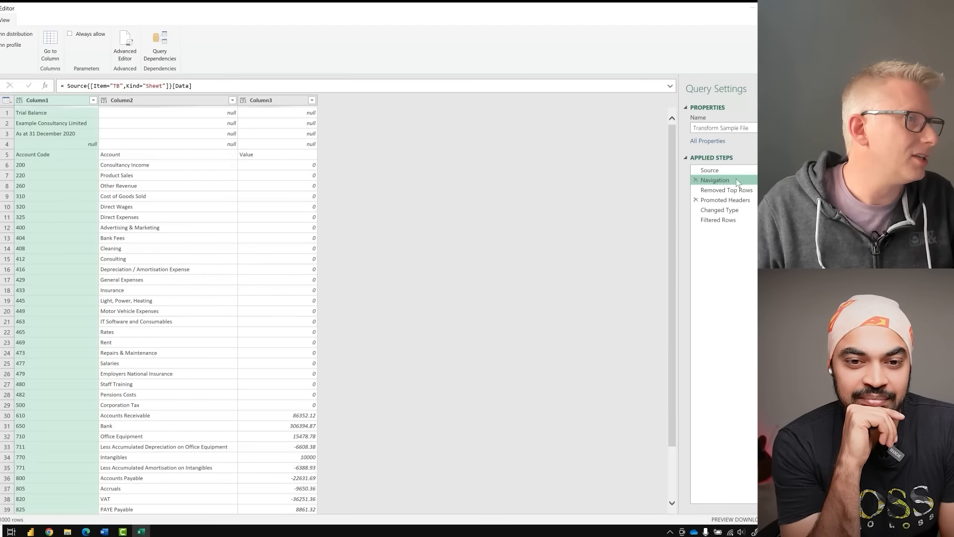
Step: Examine the TB_Sheet reference in the Removed Top Rows formula and in the query's full M code, leaving the code unchanged
left_click(713, 190)
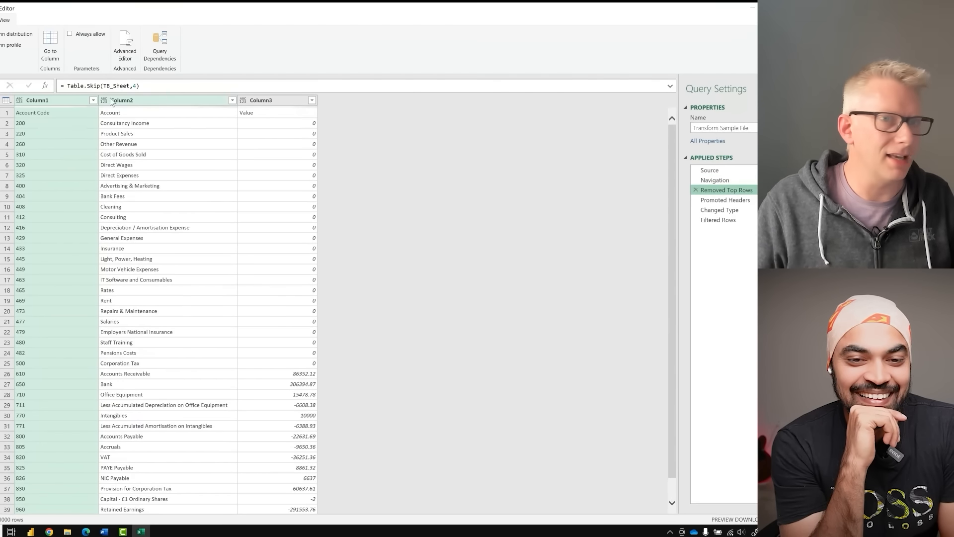
left_click_drag(103, 85, 129, 85)
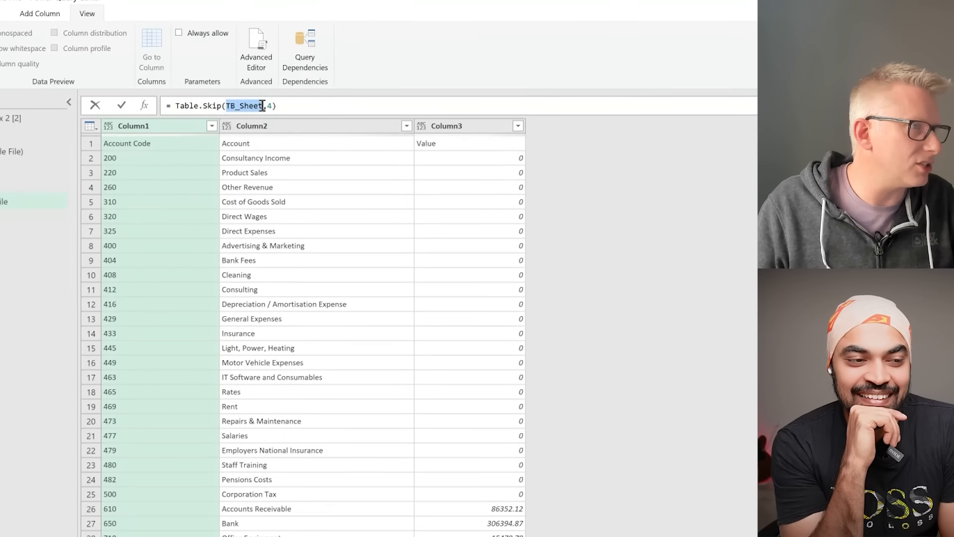
left_click(260, 47)
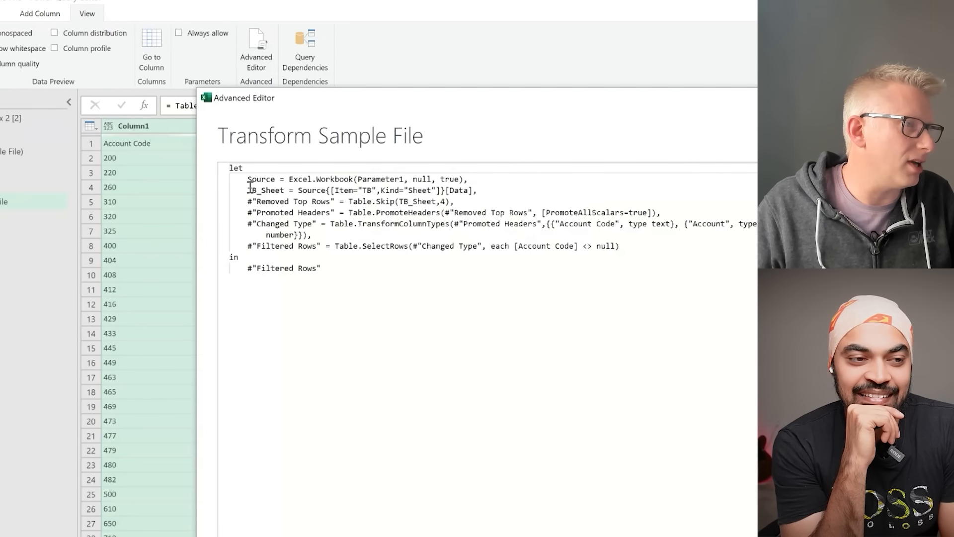
double_click(279, 191)
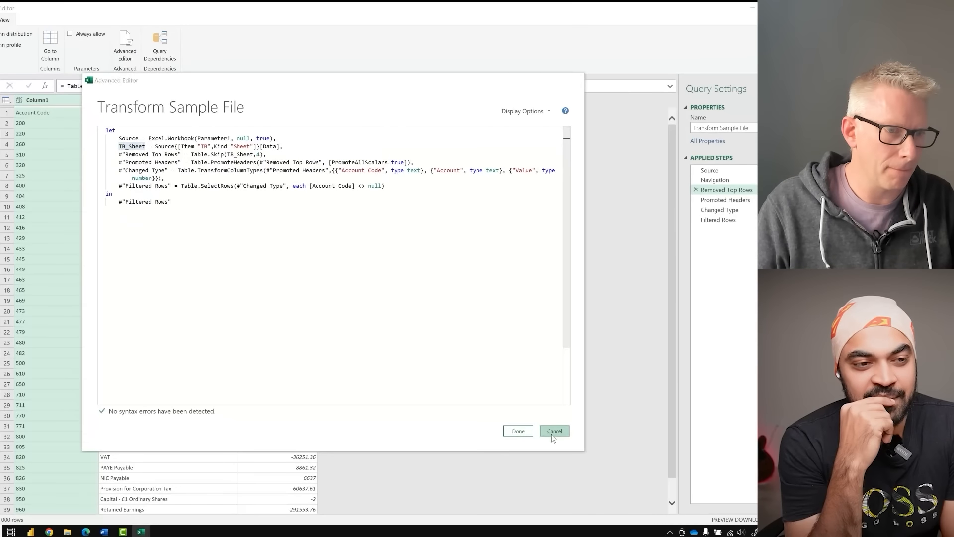
left_click(554, 432)
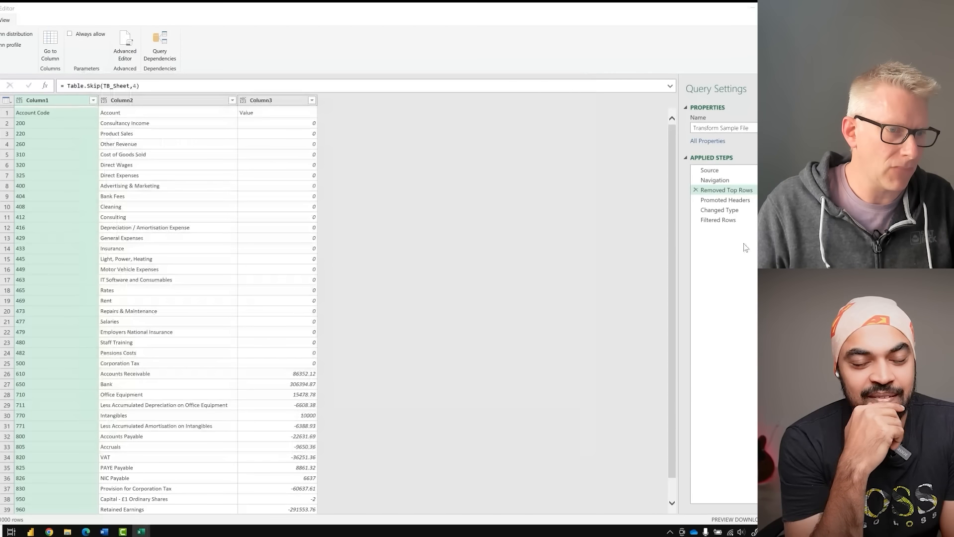
Step: Add a custom column named Date after the Filtered Rows step with the formula TB_Sheet[Column1]{2}
left_click(727, 221)
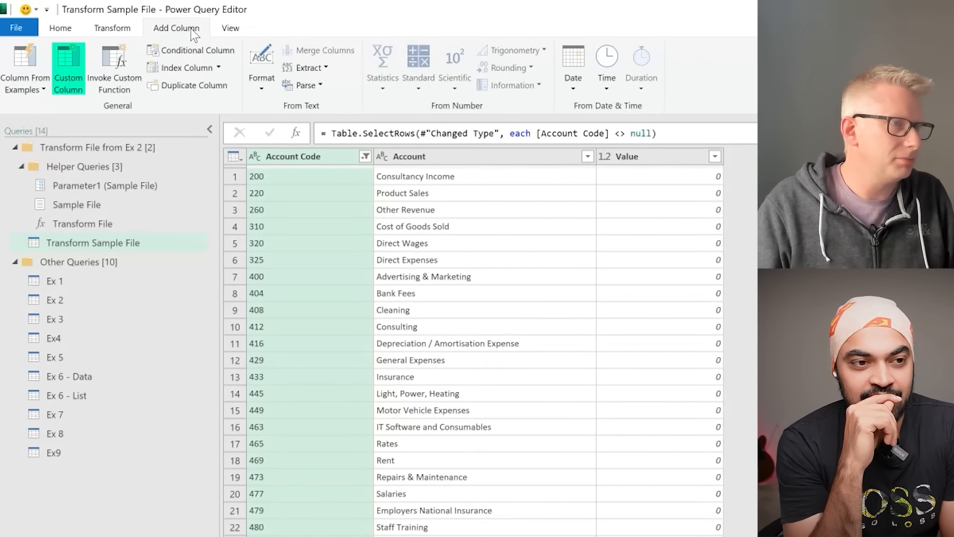
left_click(68, 68)
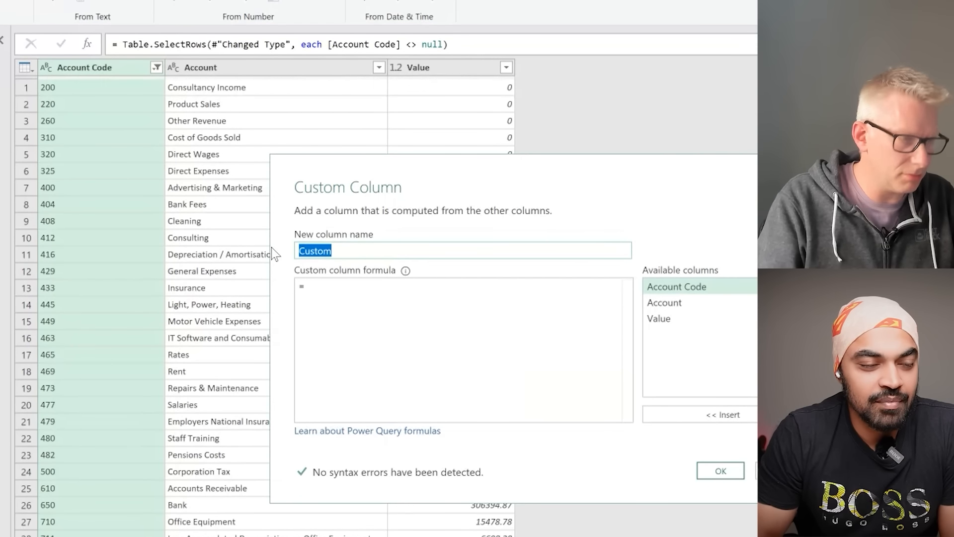
type("Date")
left_click(337, 286)
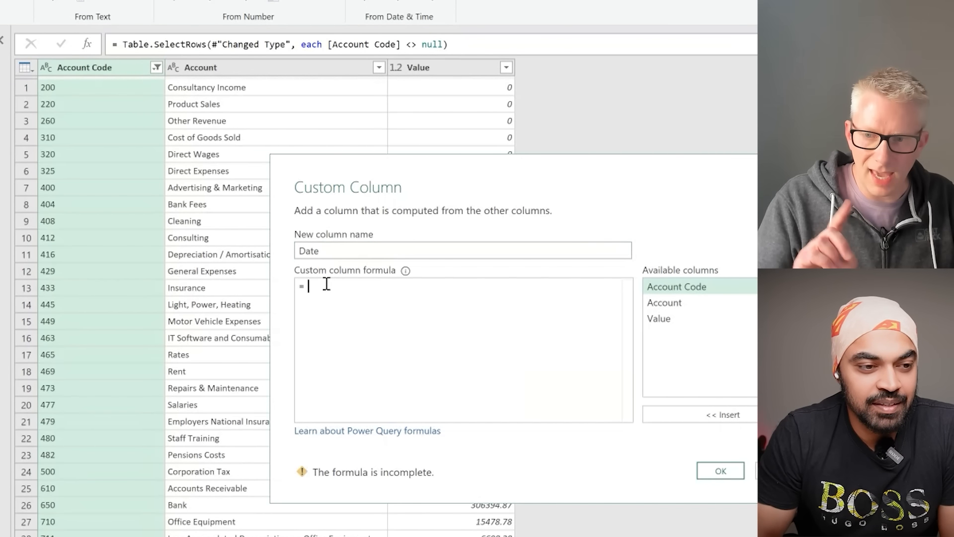
type("Ta")
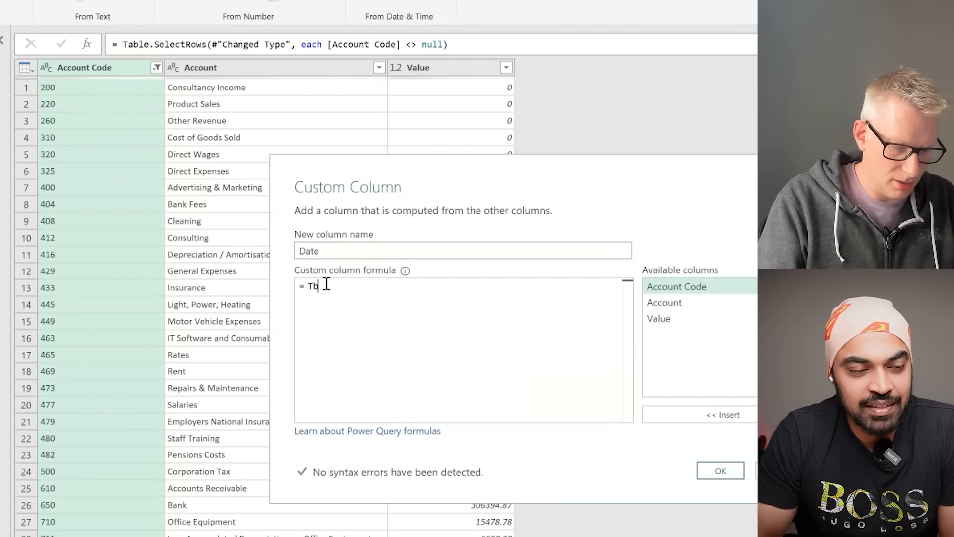
type("_Sheet")
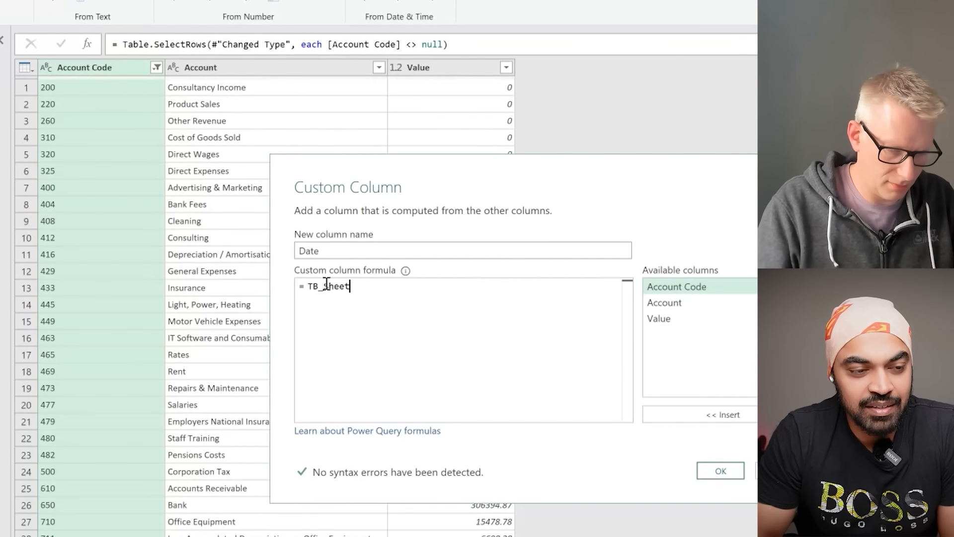
type("[Column1]{")
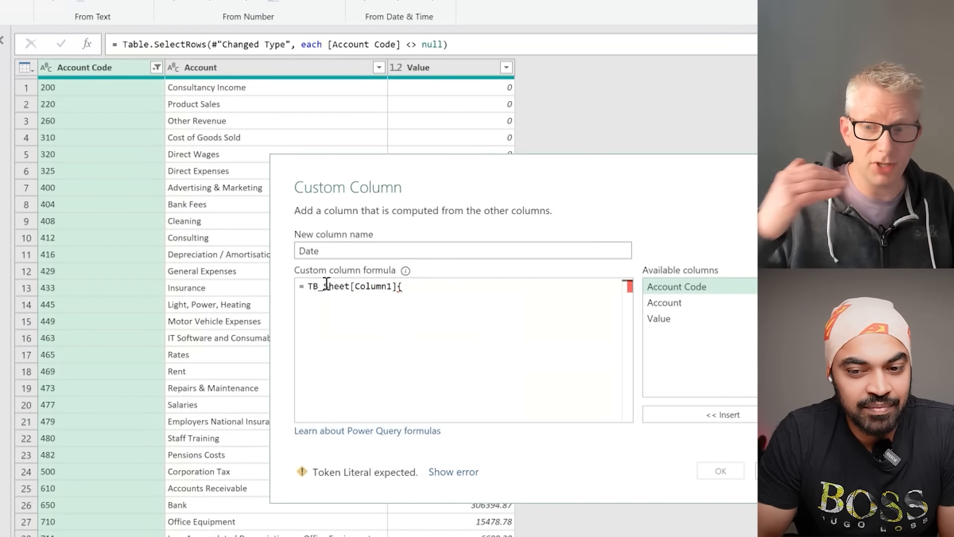
type("2")
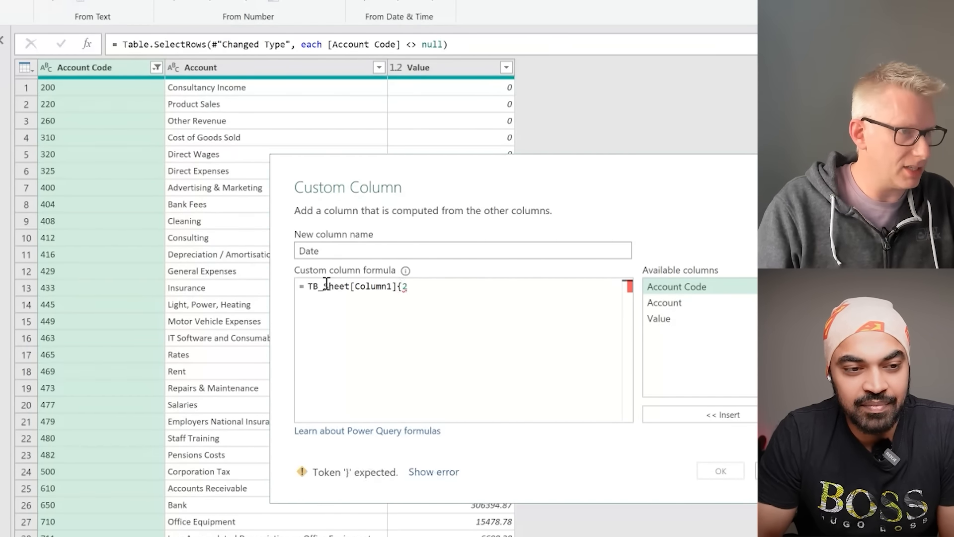
type("}")
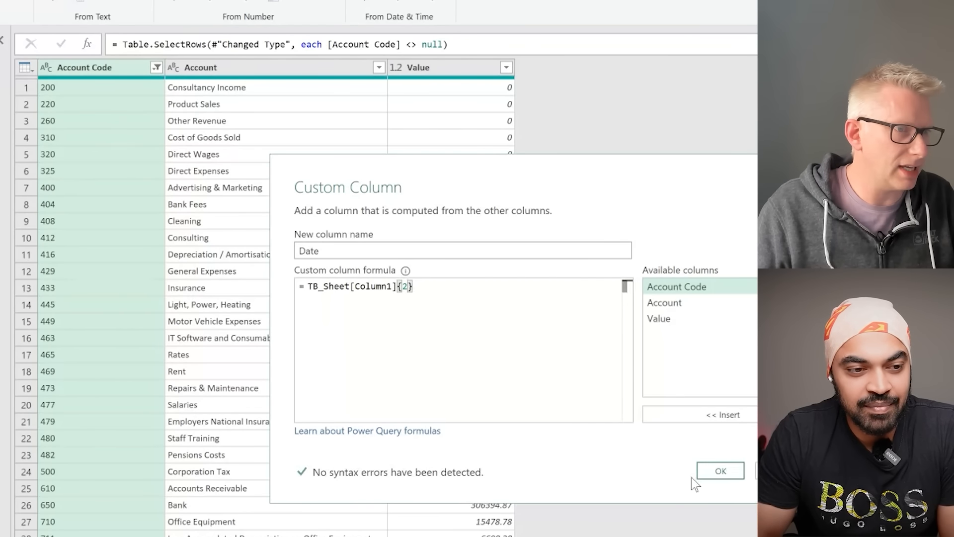
left_click(719, 472)
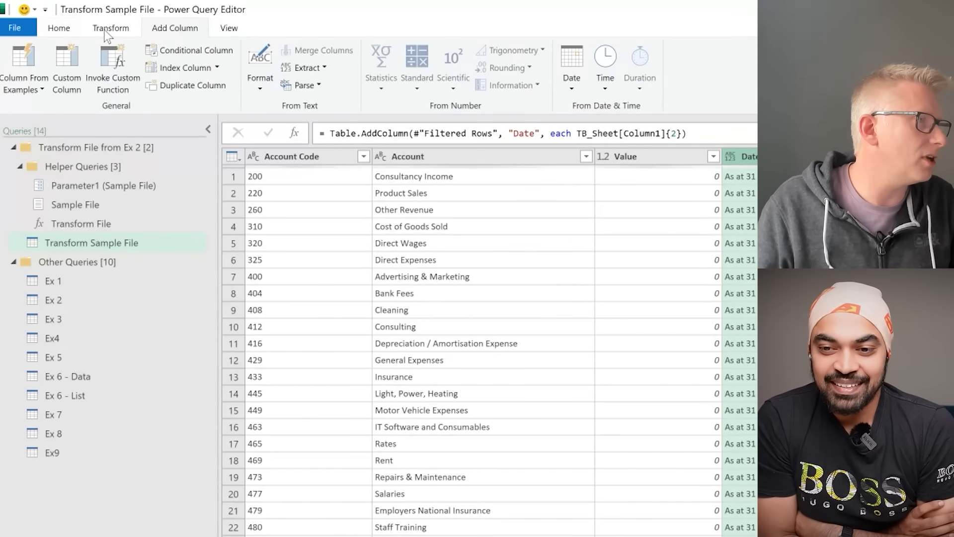
Step: Extract the text after the delimiter "As at" in the Date column of Transform Sample File
left_click(121, 30)
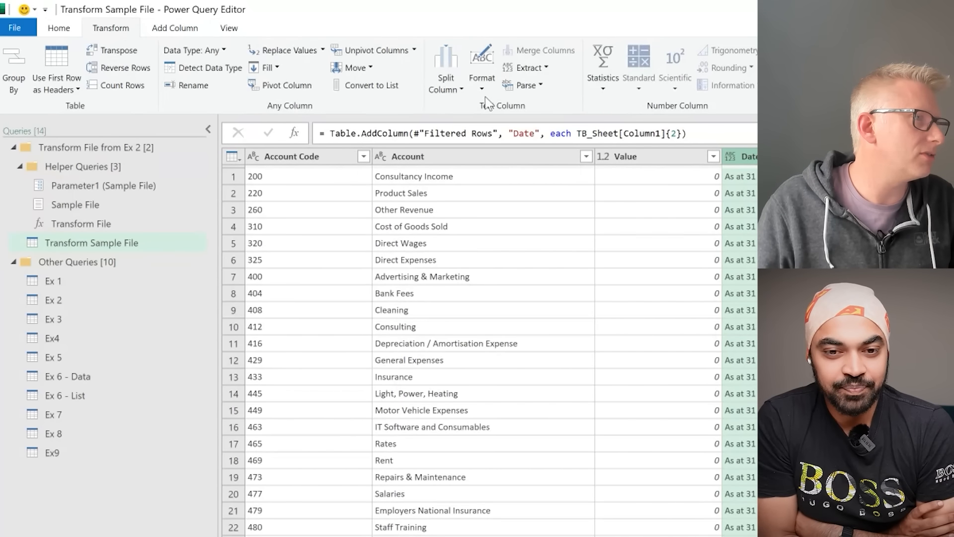
left_click(546, 68)
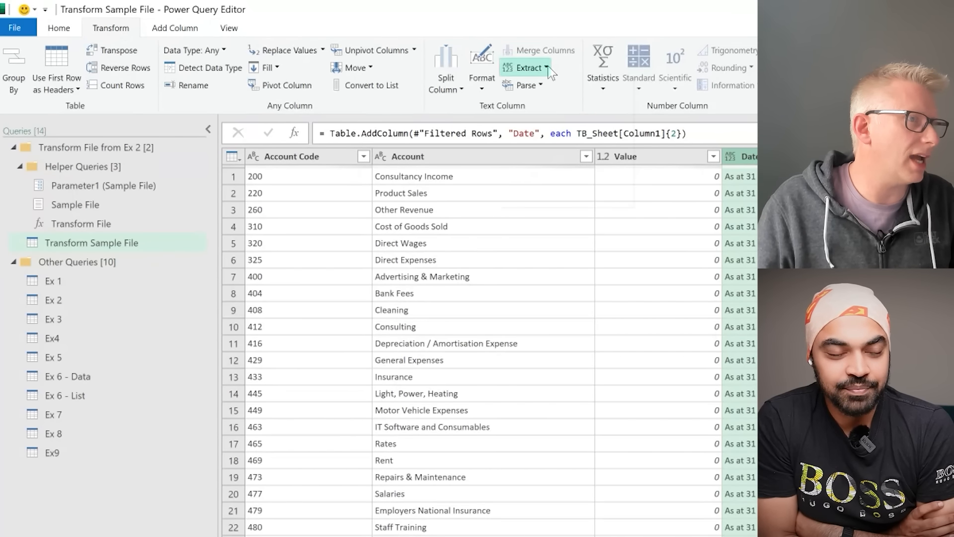
left_click(582, 177)
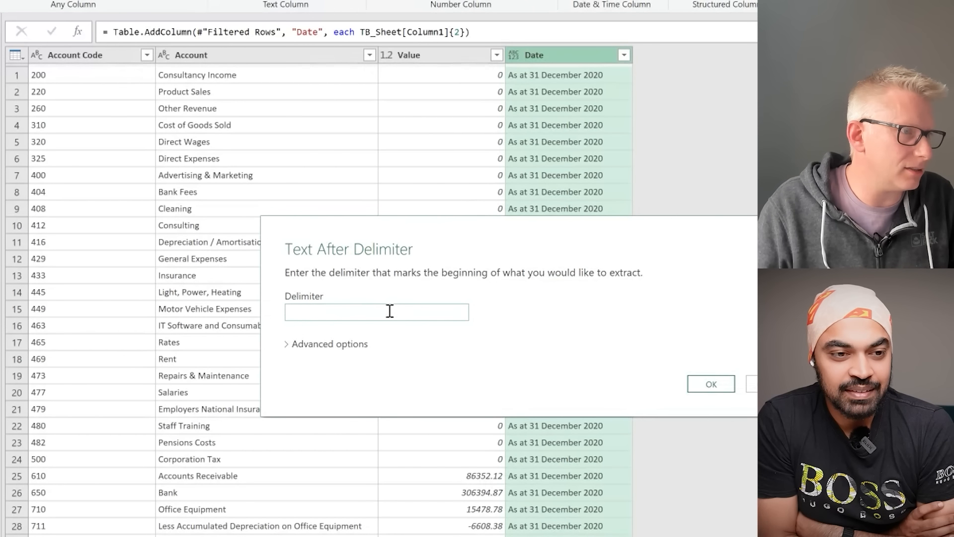
type("As")
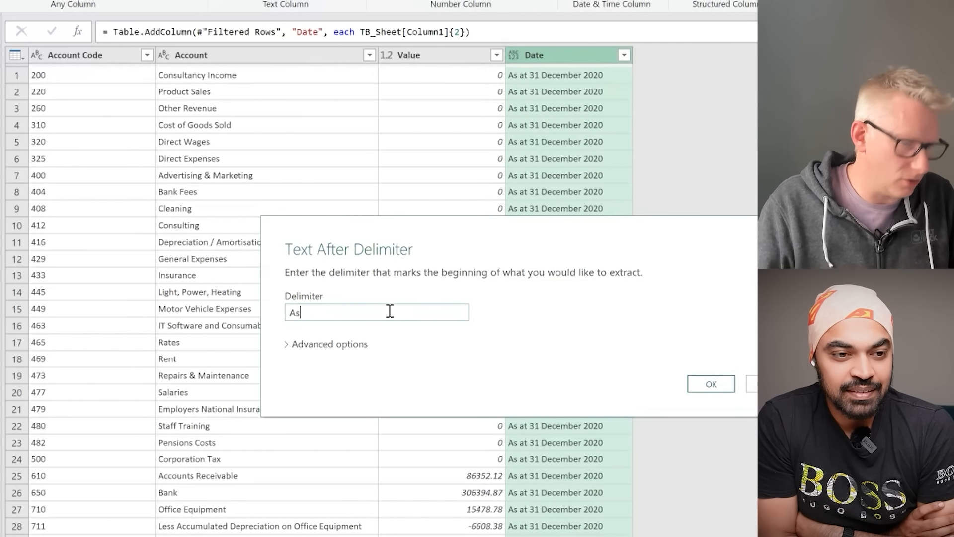
type(" at")
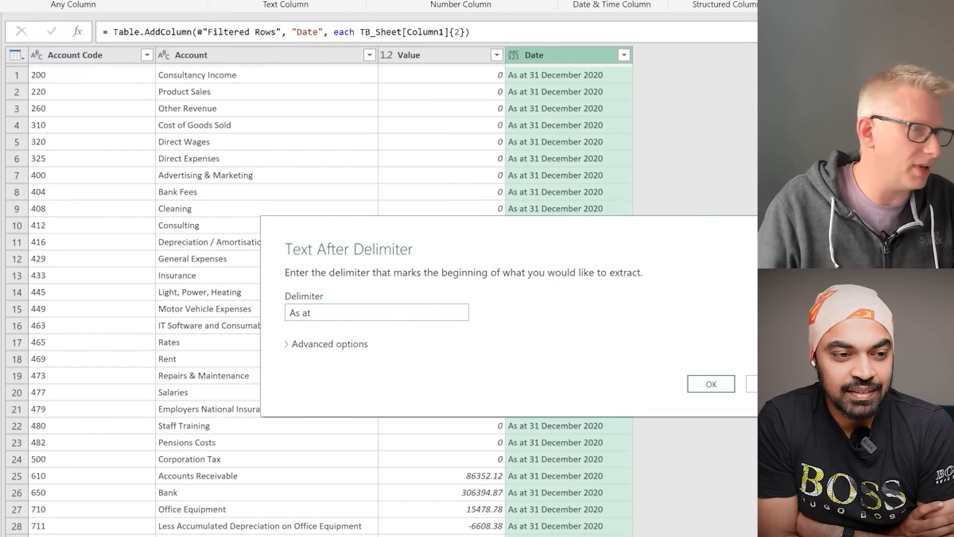
left_click(711, 384)
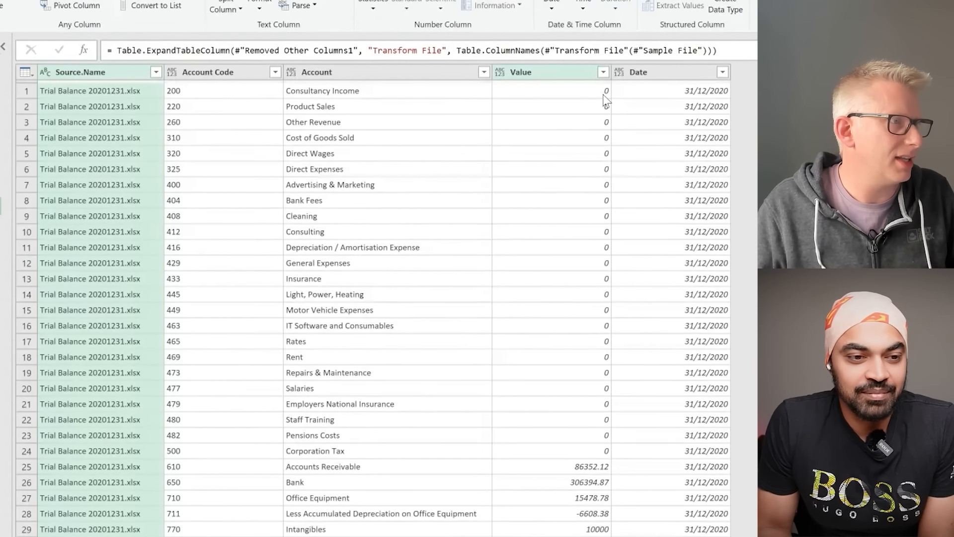
Step: Review the Date column through the combined trial balance rows of the different source files
scroll(651, 194, "down", 15)
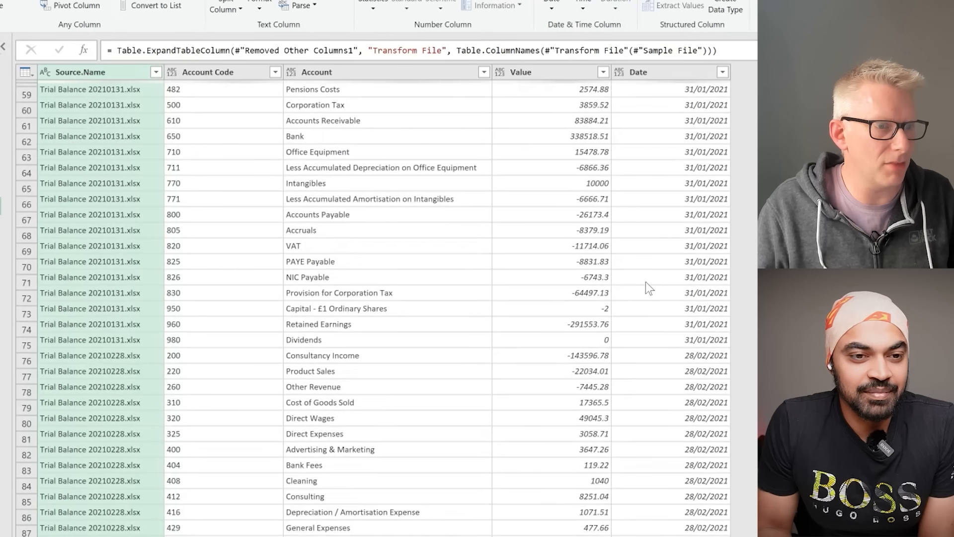
scroll(646, 281, "down", 1)
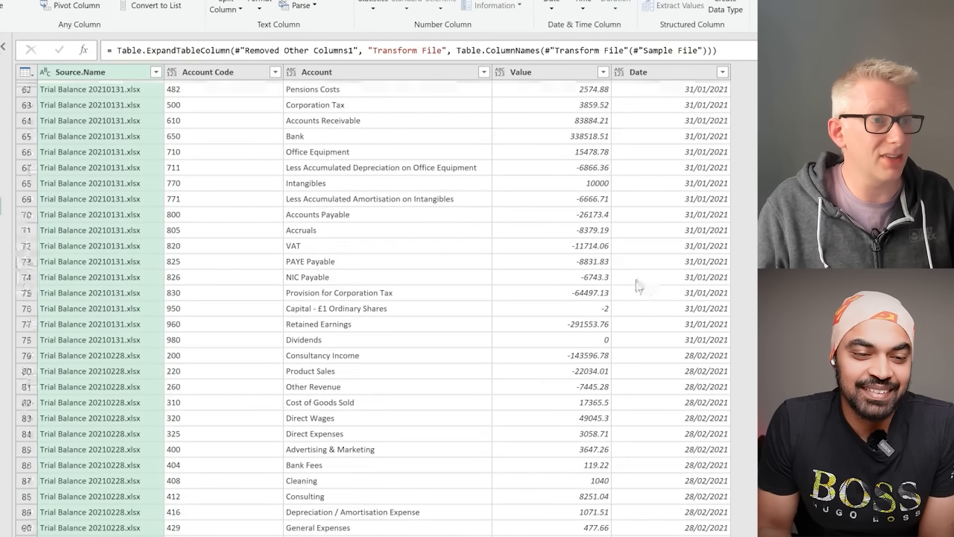
scroll(638, 286, "up", 20)
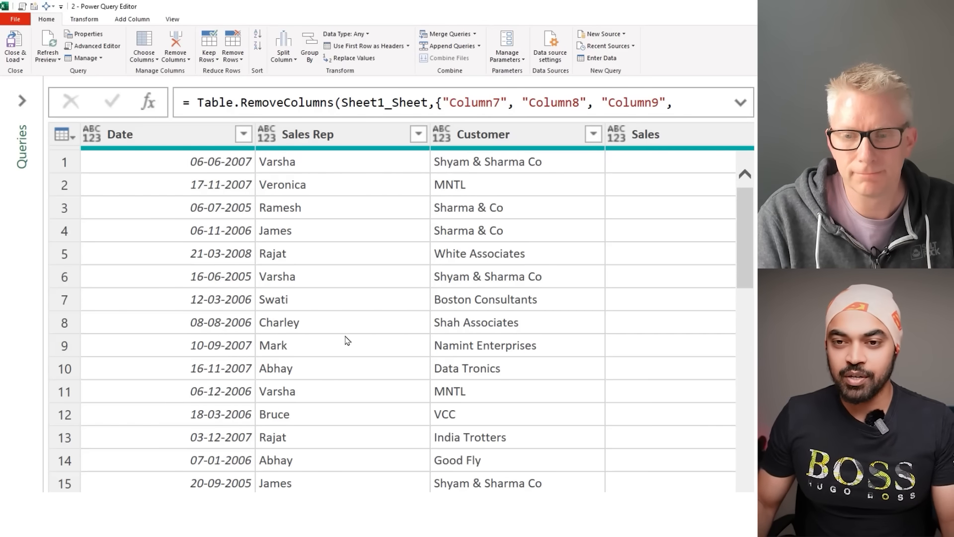
left_click(135, 22)
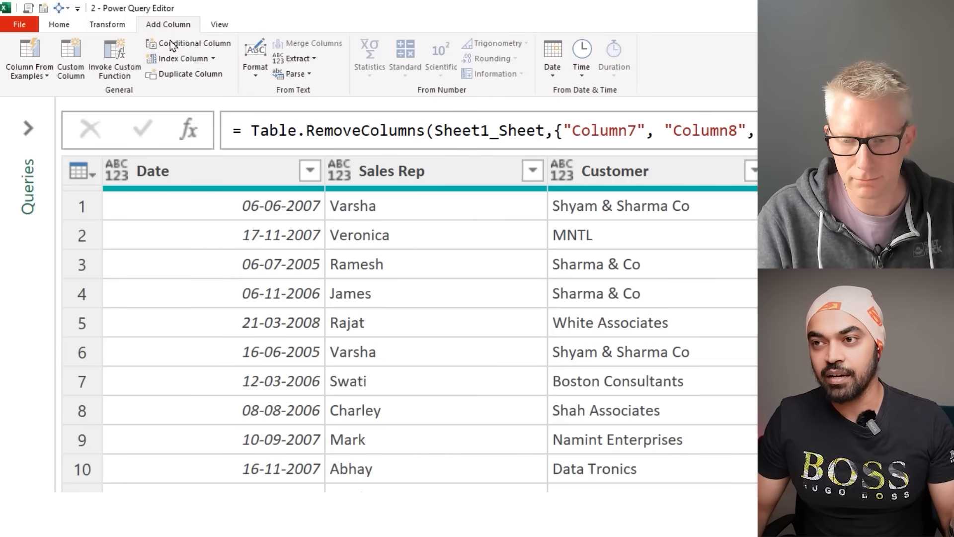
key("ctrl+2")
left_click_drag(141, 10, 204, 40)
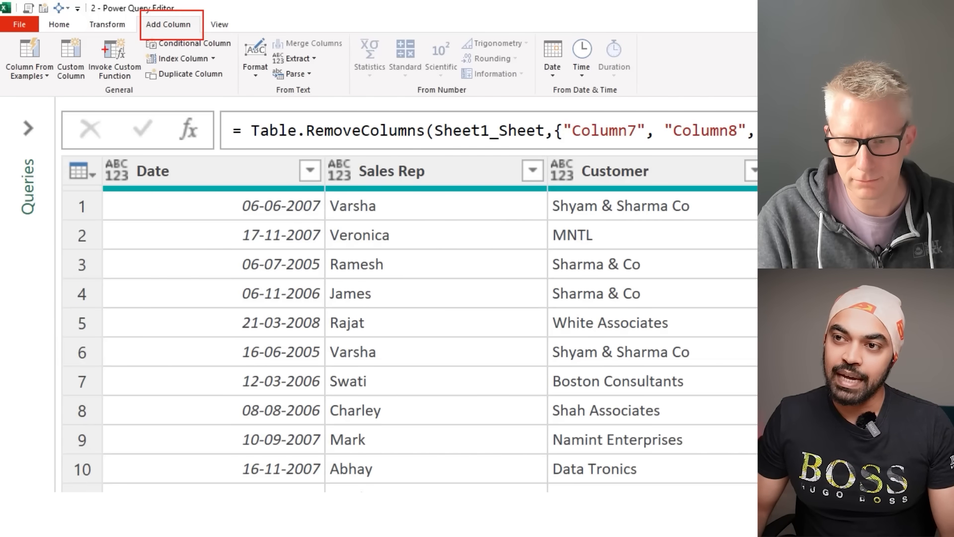
left_click_drag(54, 43, 91, 97)
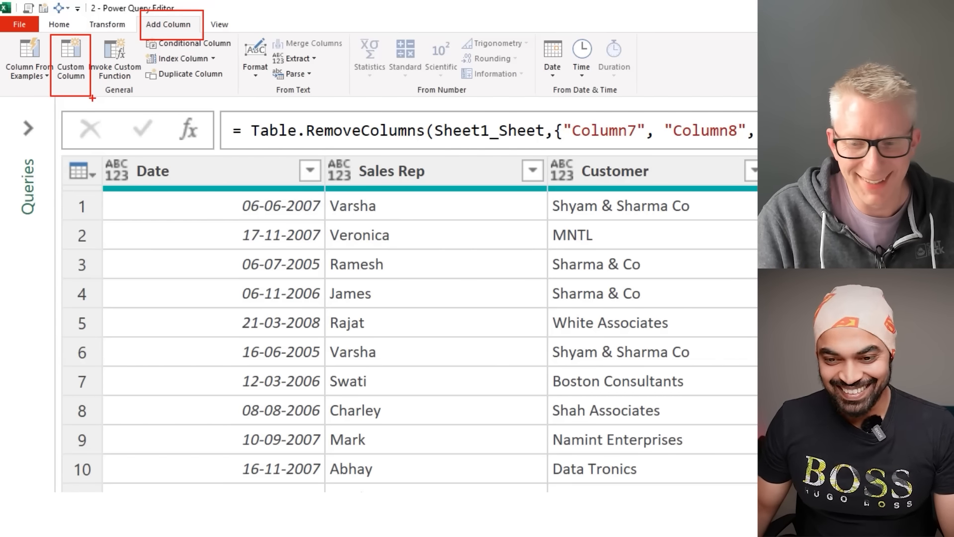
key("Escape")
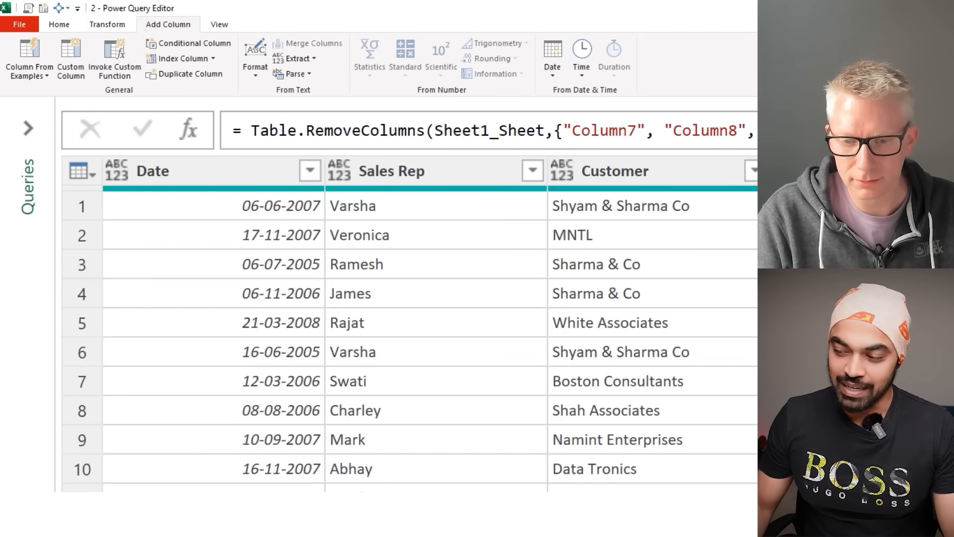
Step: Create a new blank query and expand its formula bar to several lines
left_click(28, 128)
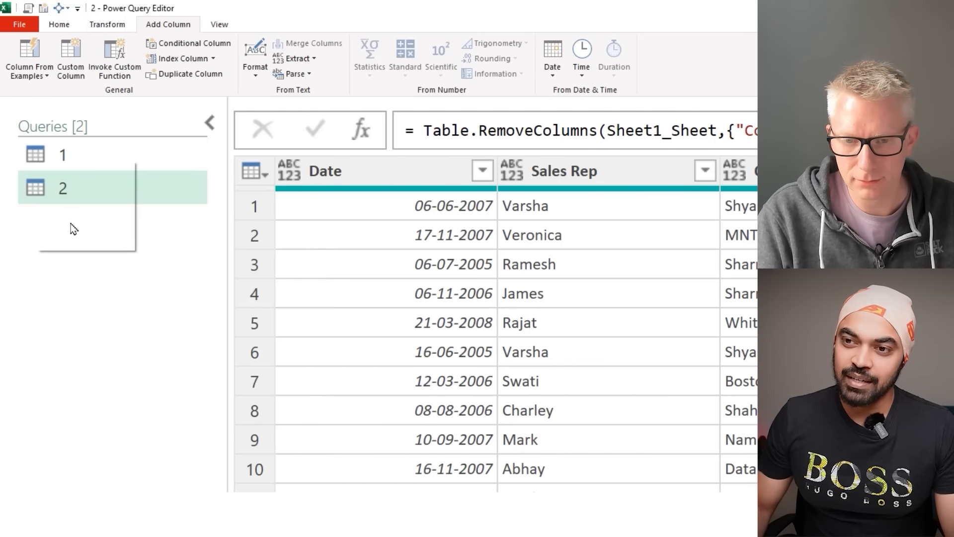
right_click(70, 226)
mouse_move(123, 198)
mouse_move(187, 248)
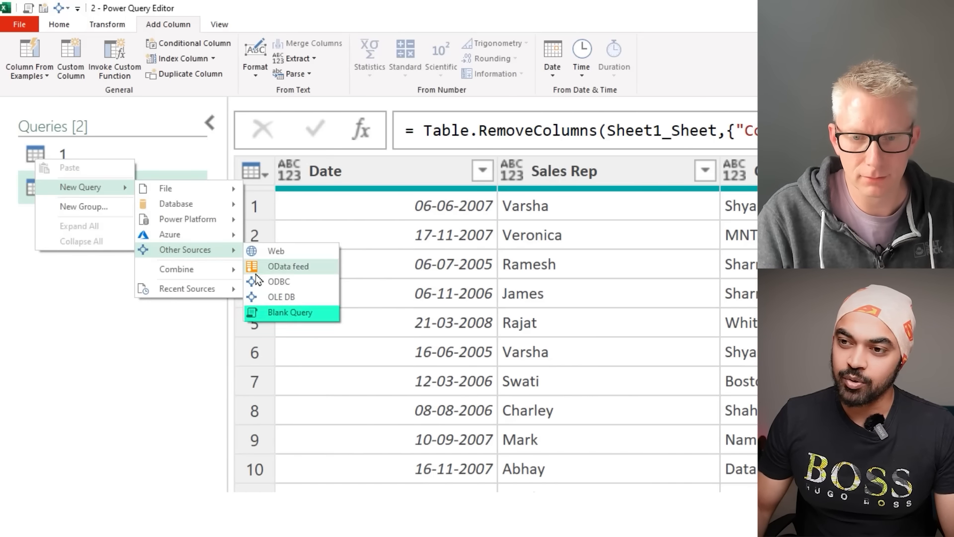
left_click(296, 314)
left_click(219, 25)
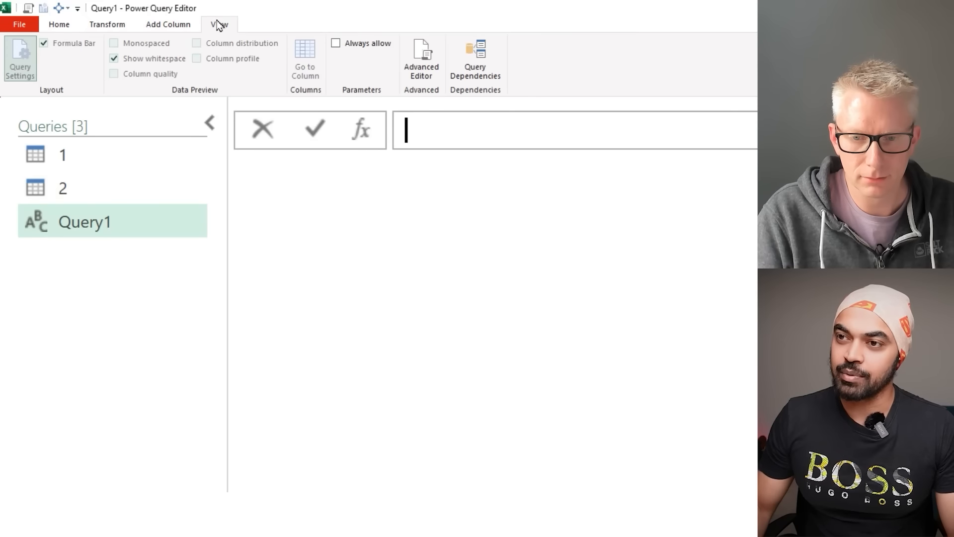
key("ctrl+shift+u")
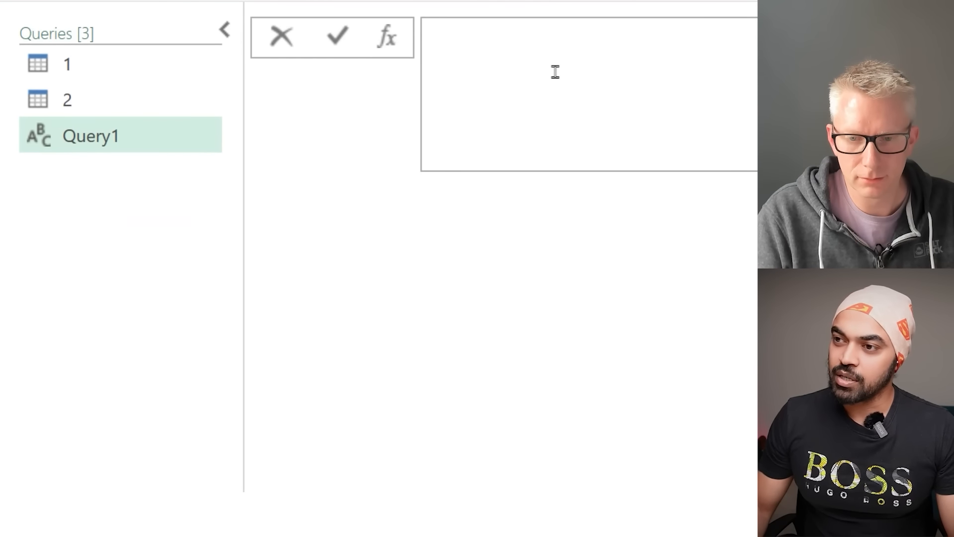
type("[")
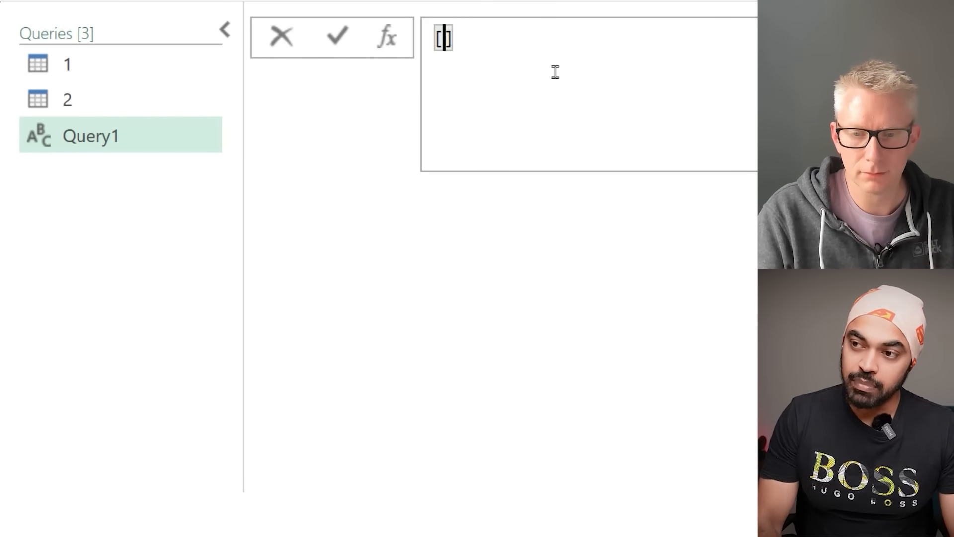
key("shift+Return")
key("Left")
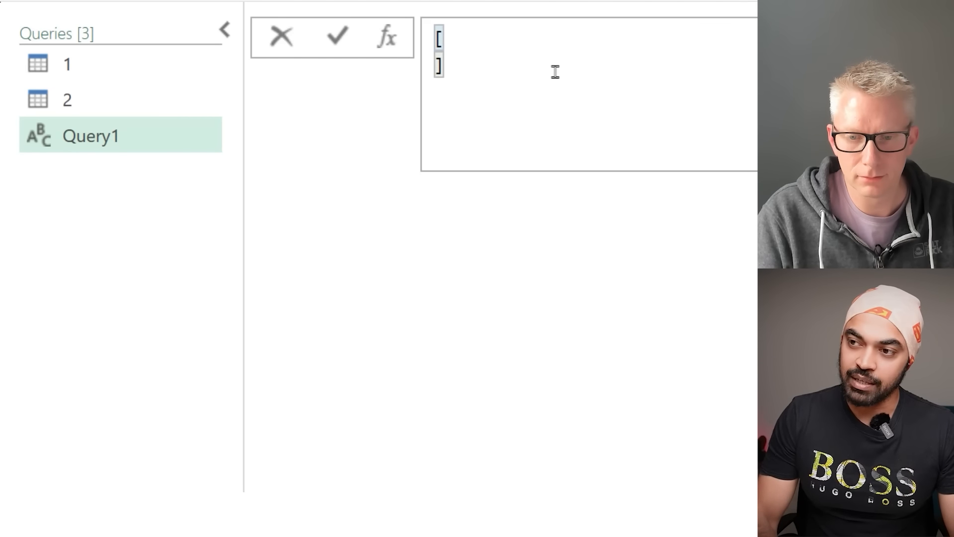
key("shift+Return")
key("Tab")
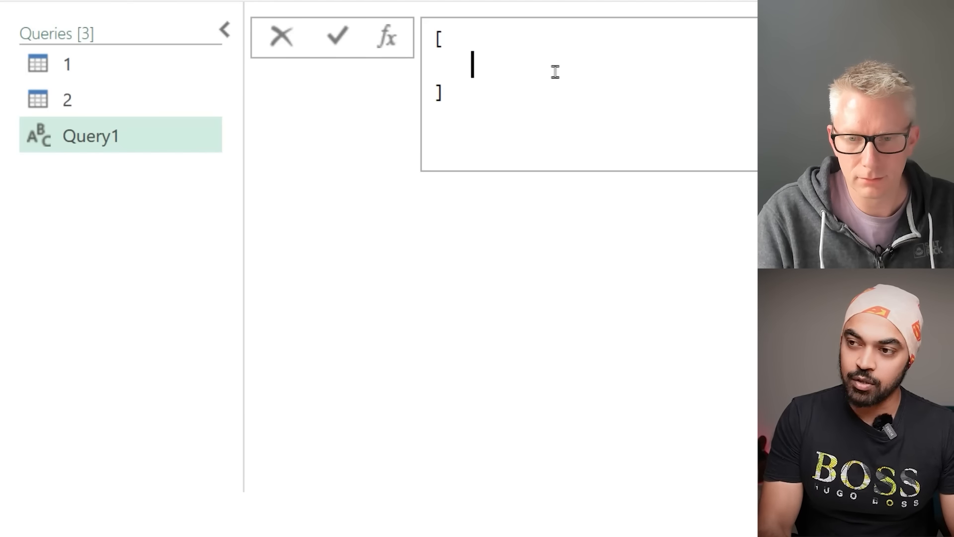
type("Name =")
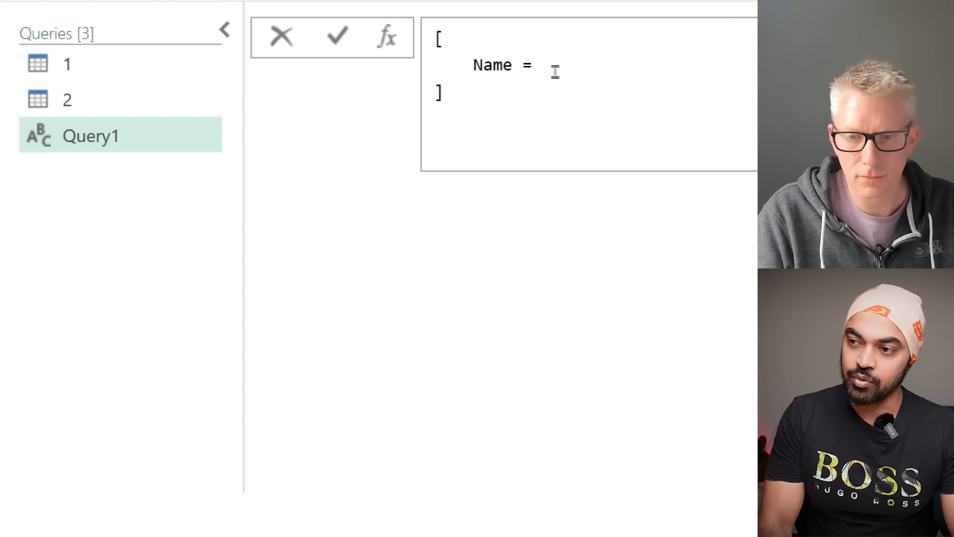
key("Return")
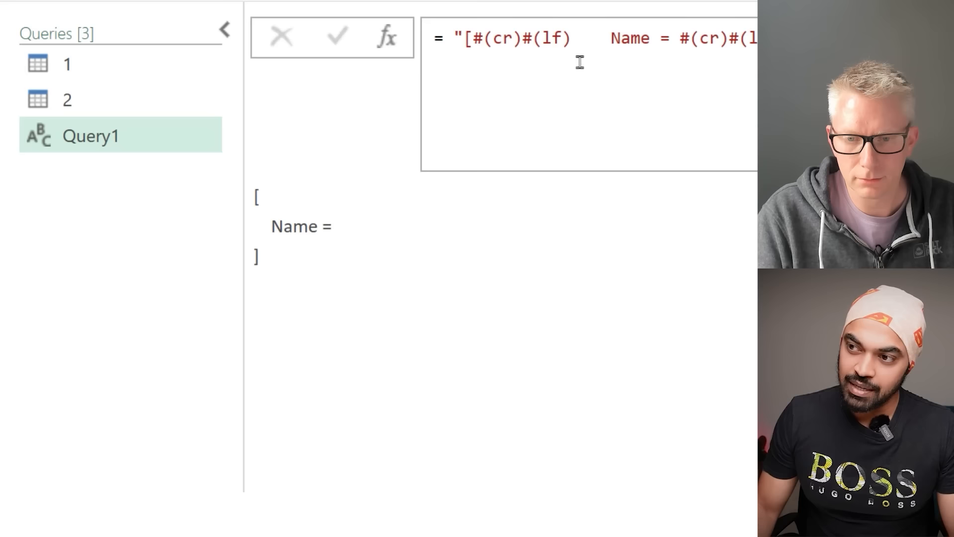
left_click(454, 34)
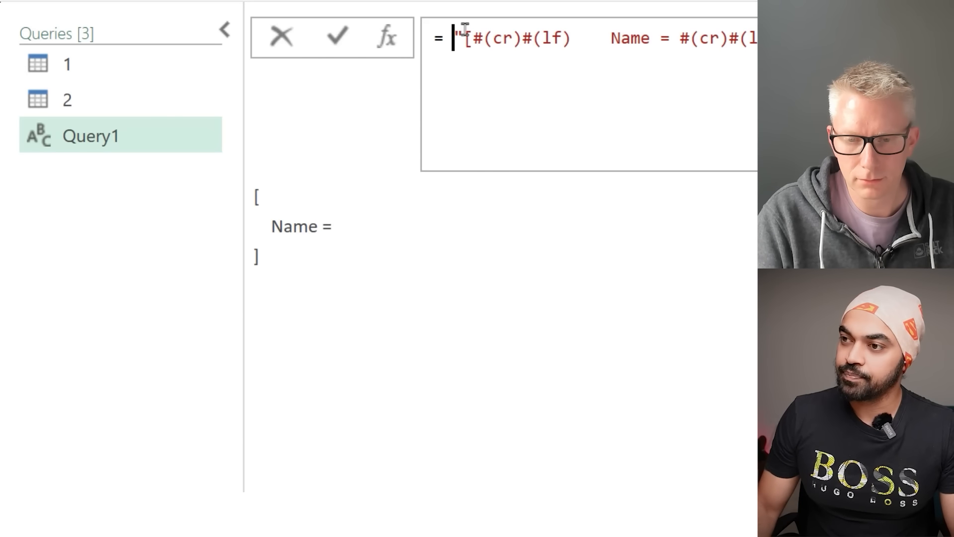
key("shift+End")
key("Delete")
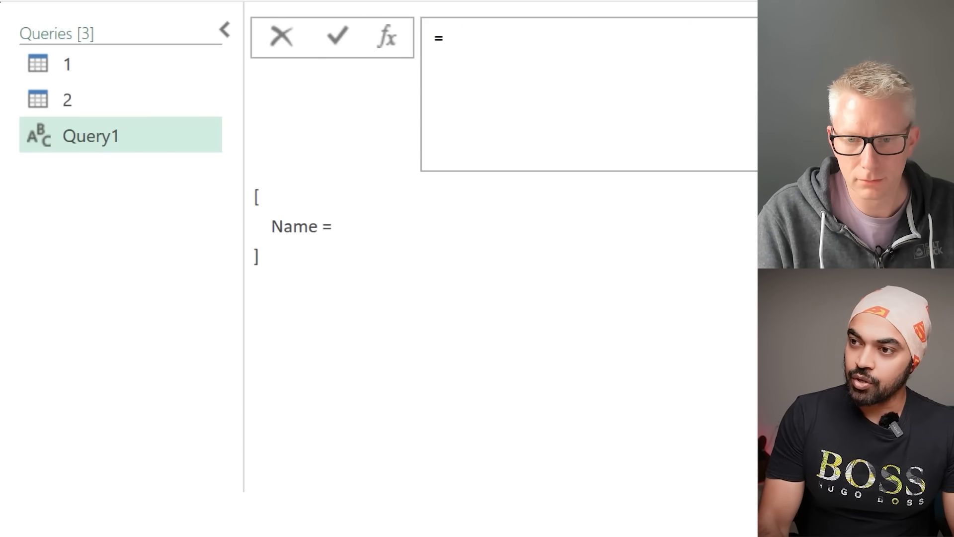
Step: Define a record in the blank query with a Name field holding the person's first name as text and an Age field of 38
type("[")
key("shift+Return")
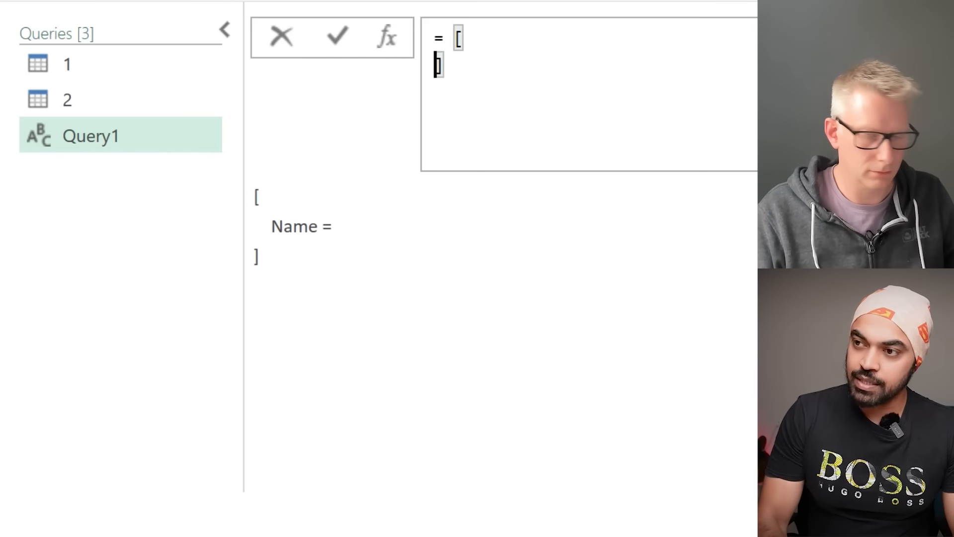
key("shift+Return")
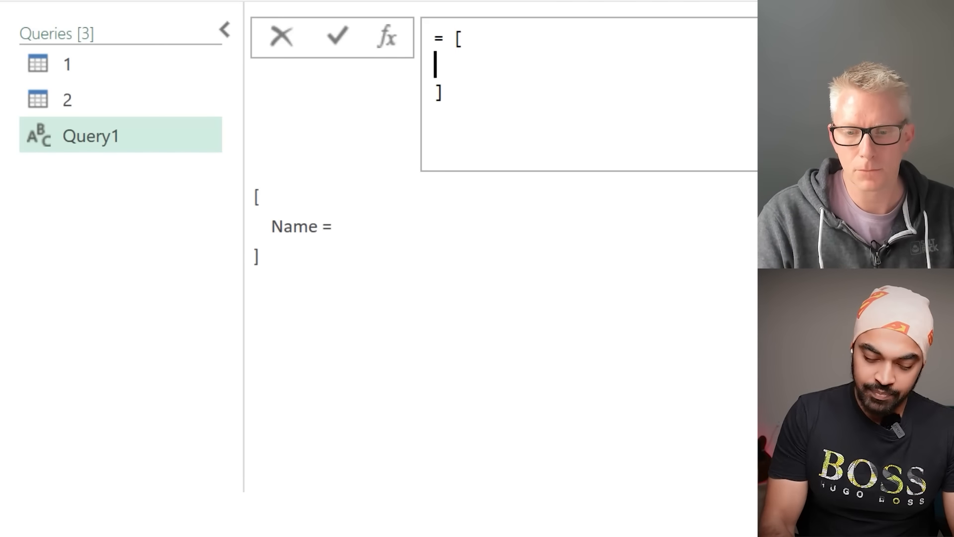
type("Name =")
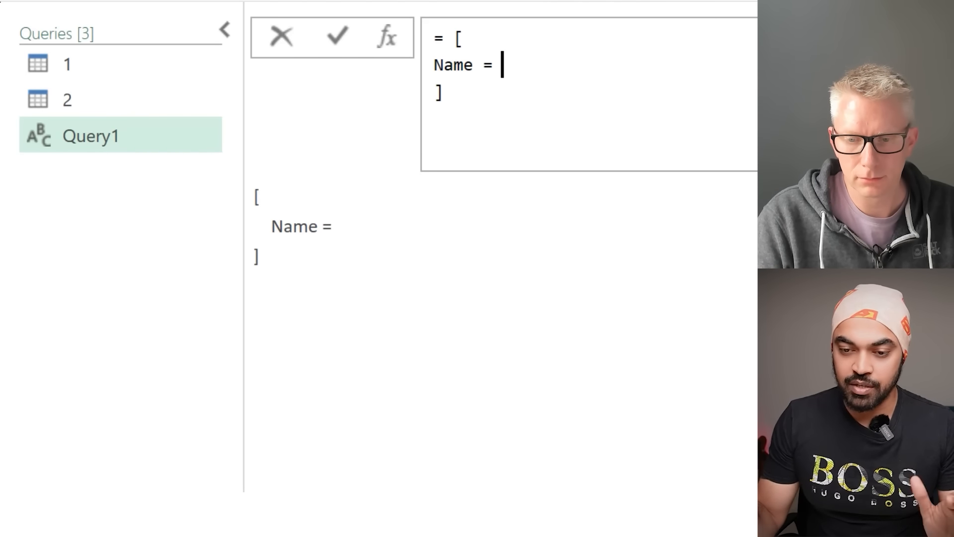
type("\"")
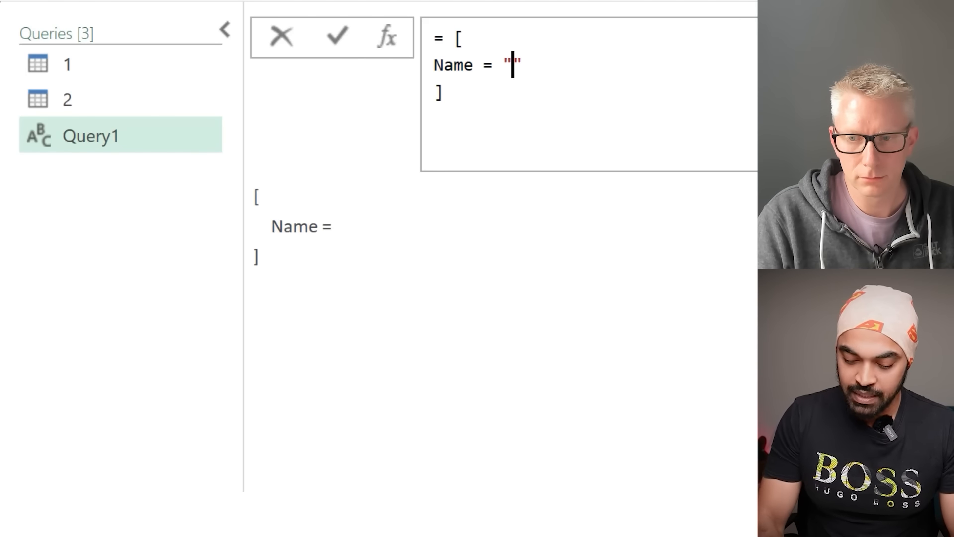
type("Chandeep\",")
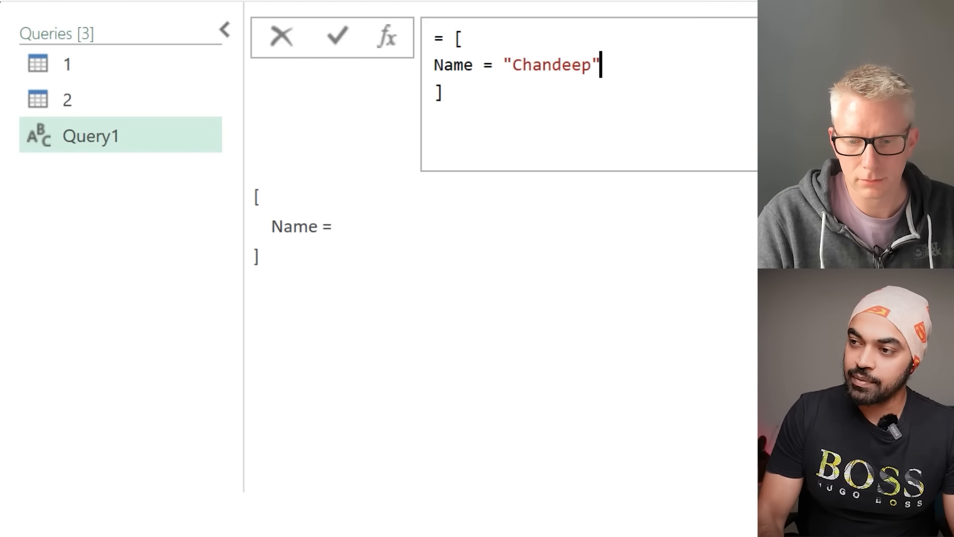
key("shift+Return")
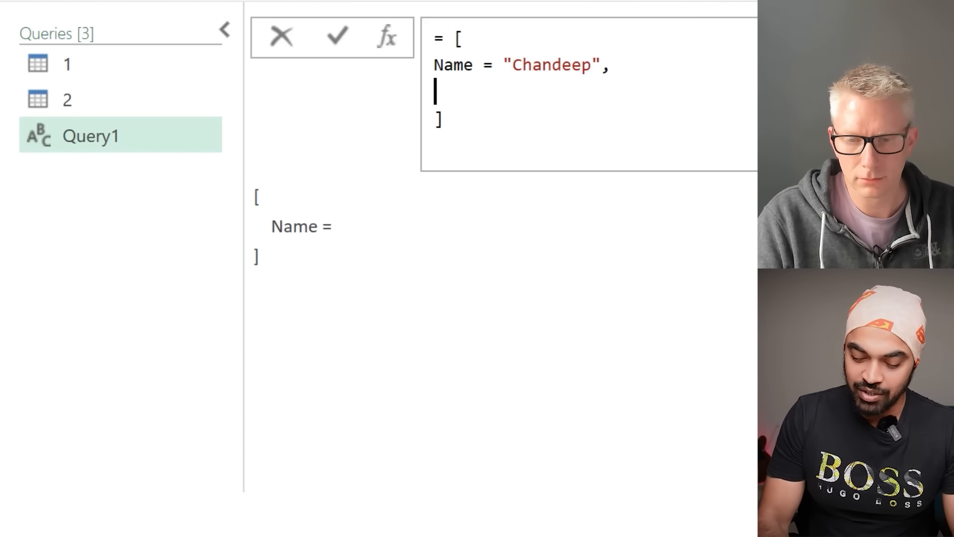
type("Age = ")
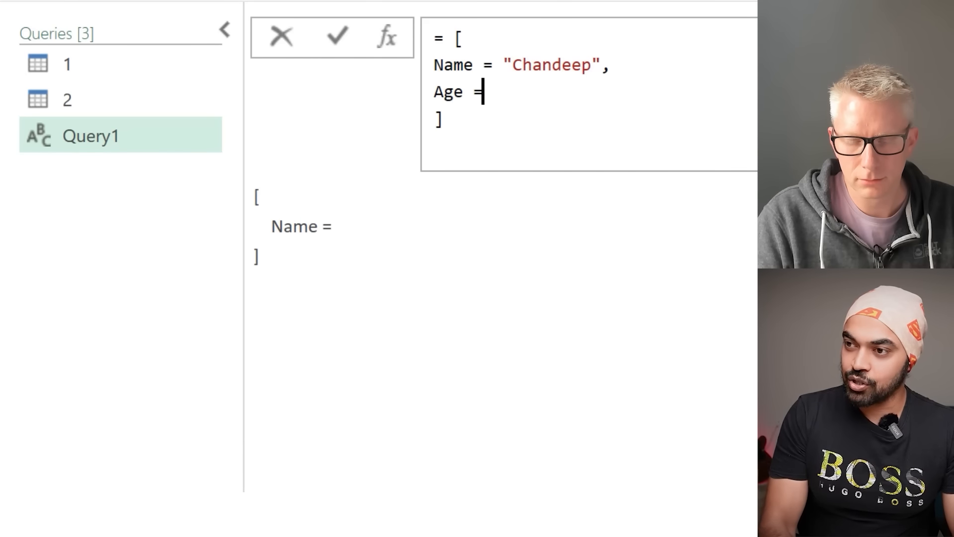
type("38")
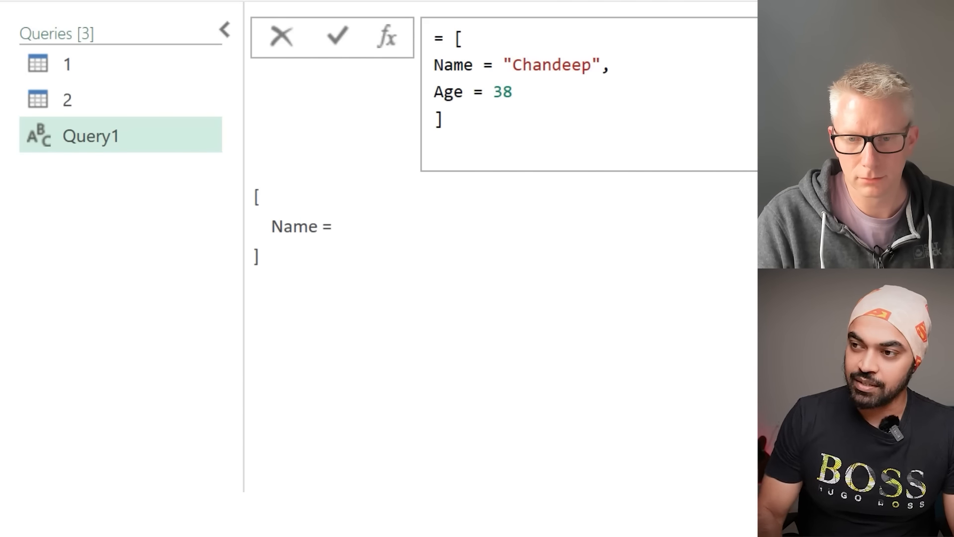
key("Return")
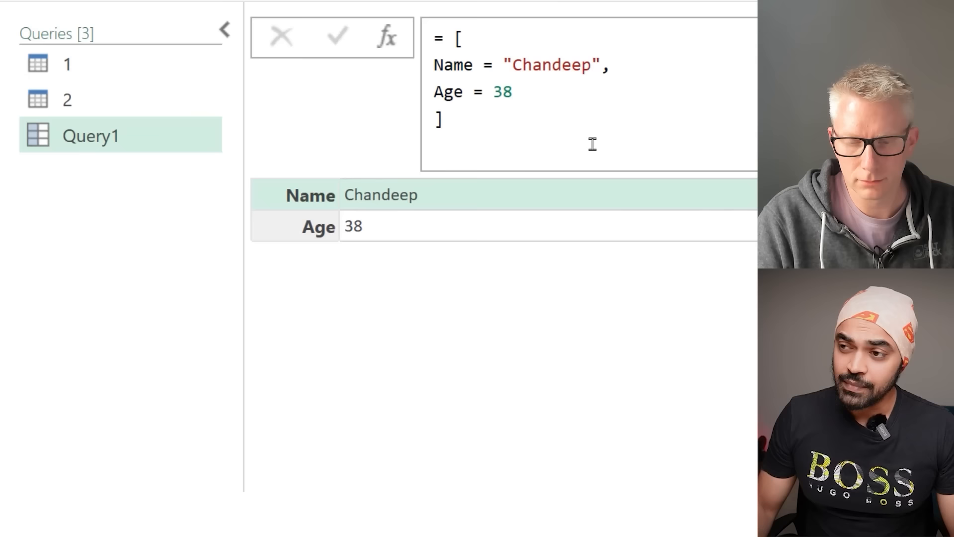
key("ctrl+2")
mouse_move(241, 159)
left_mouse_down()
mouse_move(323, 220)
mouse_move(441, 362)
left_mouse_up()
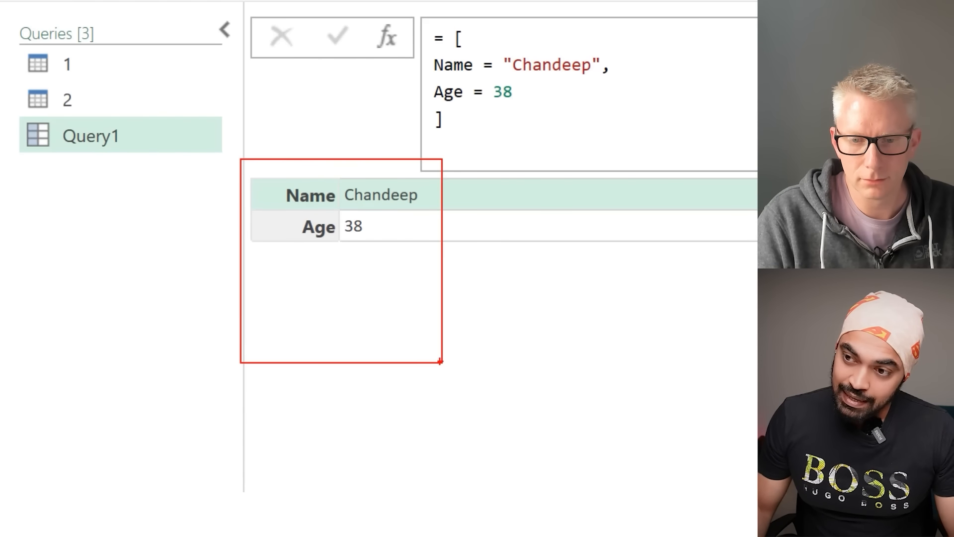
left_click_drag(381, 301, 380, 380)
left_click_drag(371, 344, 403, 357)
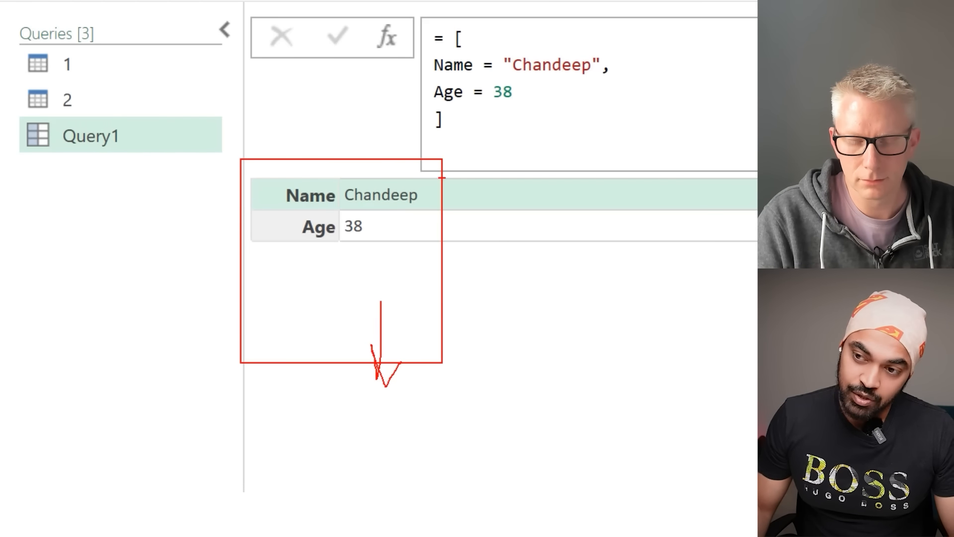
Step: Mark the Name and Age field names and their values in Query1's record preview, clearing the marks when done
key("Escape")
key("ctrl+2")
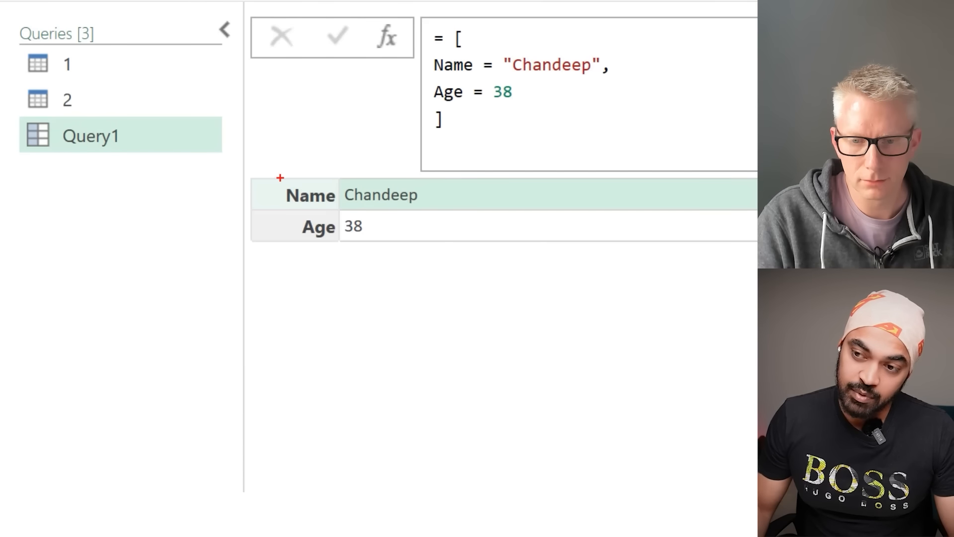
left_click_drag(275, 182, 332, 203)
left_click_drag(277, 218, 318, 242)
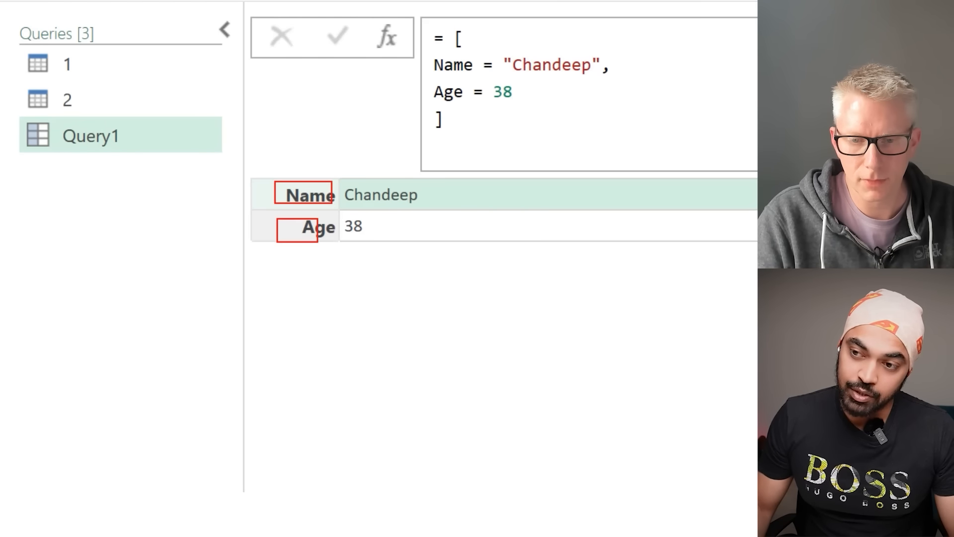
left_click_drag(405, 236, 439, 218)
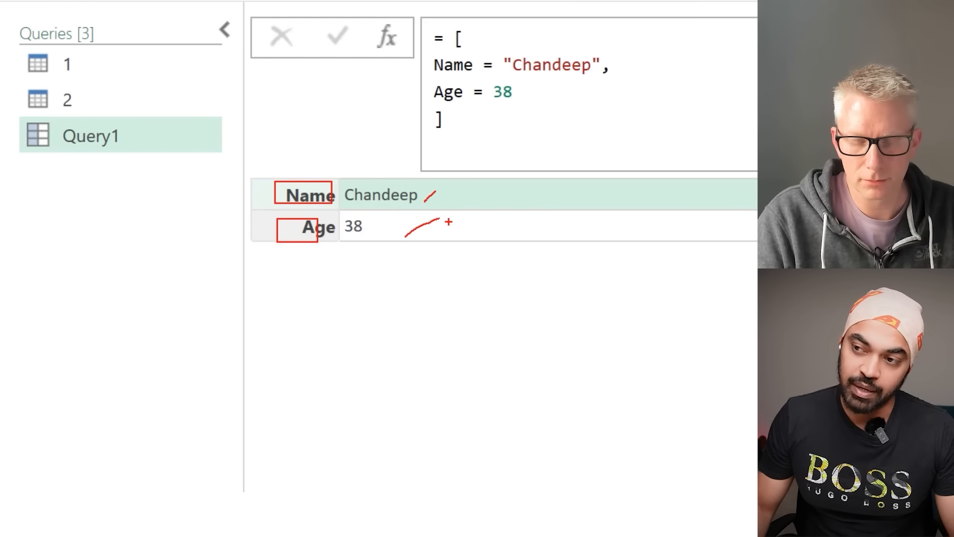
key("Escape")
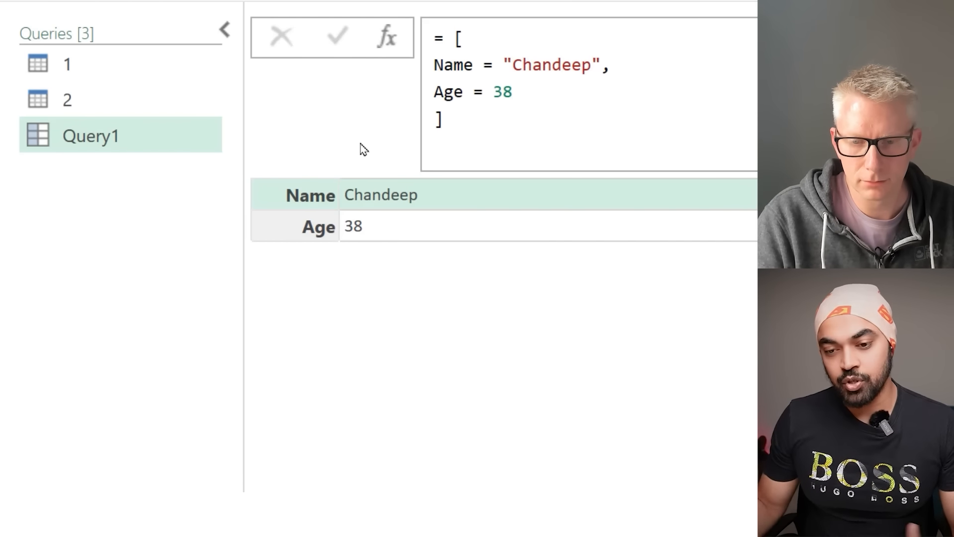
Step: Open query 2 with a one-line formula bar and a collapsed queries list, showing its Sales, Profit and Region columns
left_click(119, 105)
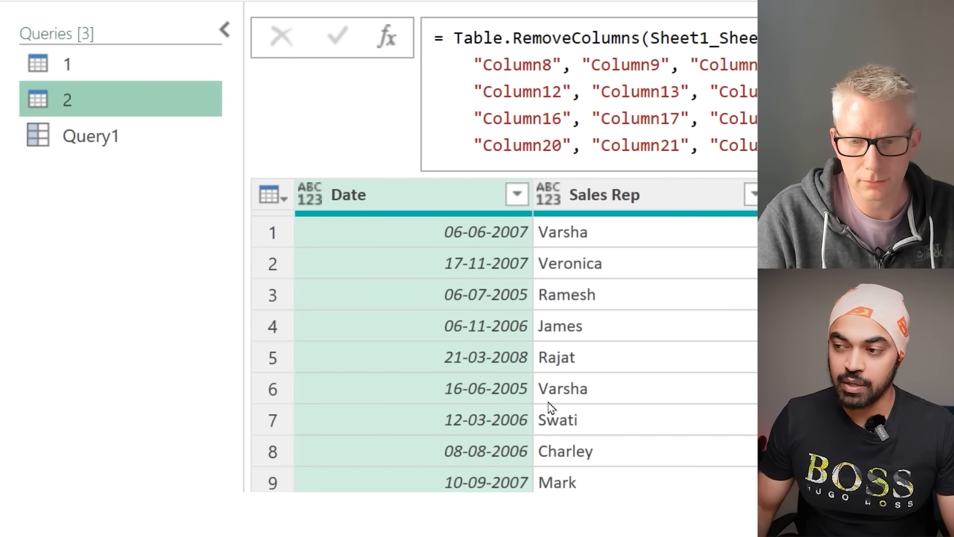
scroll(300, 228, "right", 3)
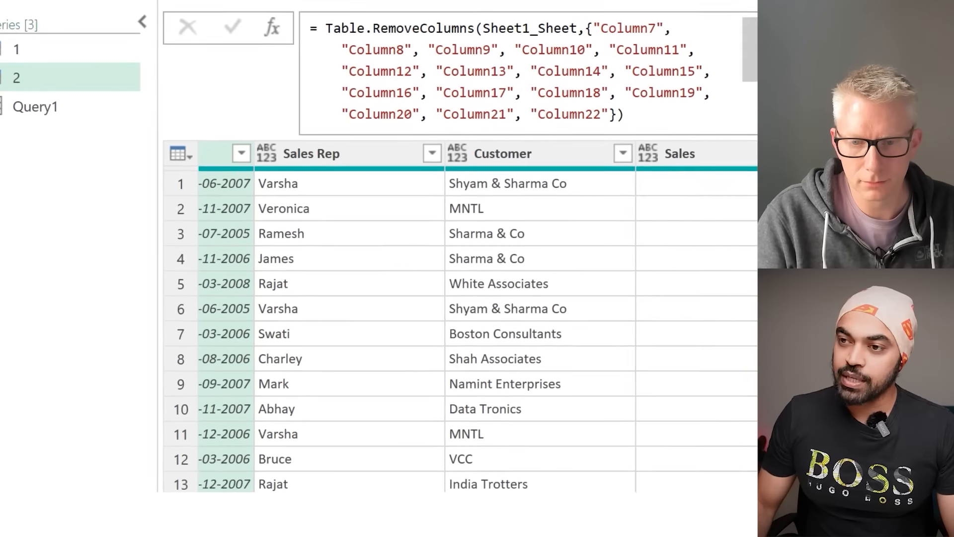
left_click(730, 28)
left_click(171, 24)
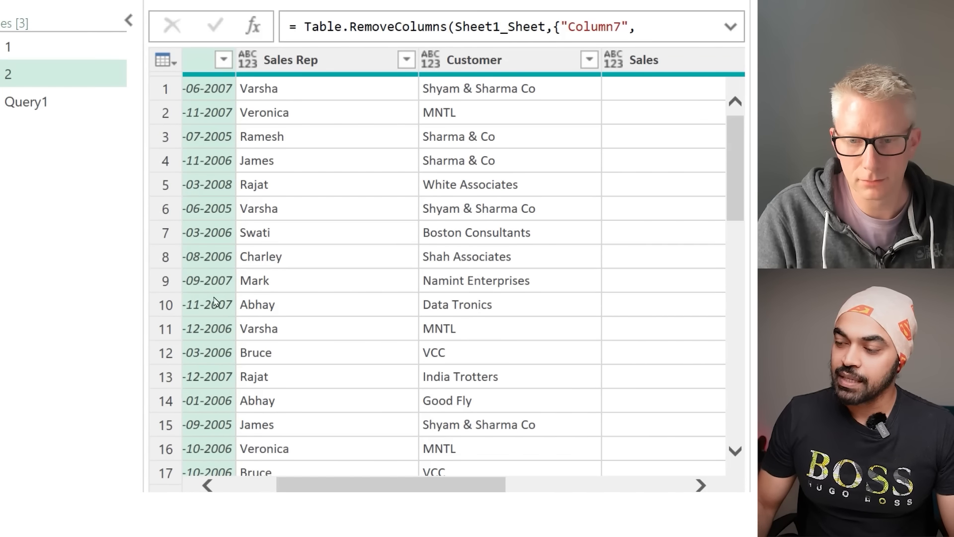
left_click(129, 20)
left_click_drag(426, 486, 539, 486)
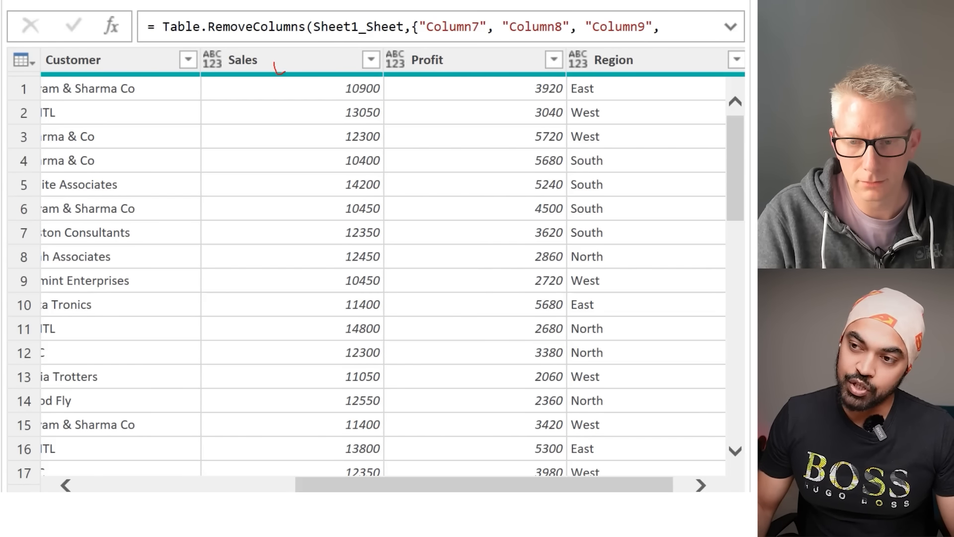
Step: Mark the Sales and Profit columns as the inputs for the cost, profit percentage and commission calculations, clearing the marks each time
left_click_drag(285, 72, 307, 55)
left_click_drag(428, 68, 466, 58)
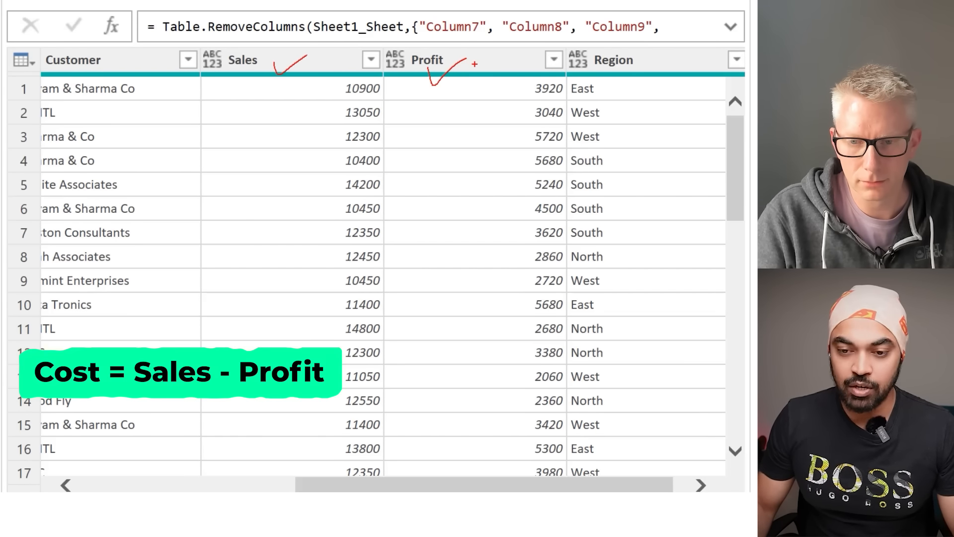
key("Escape")
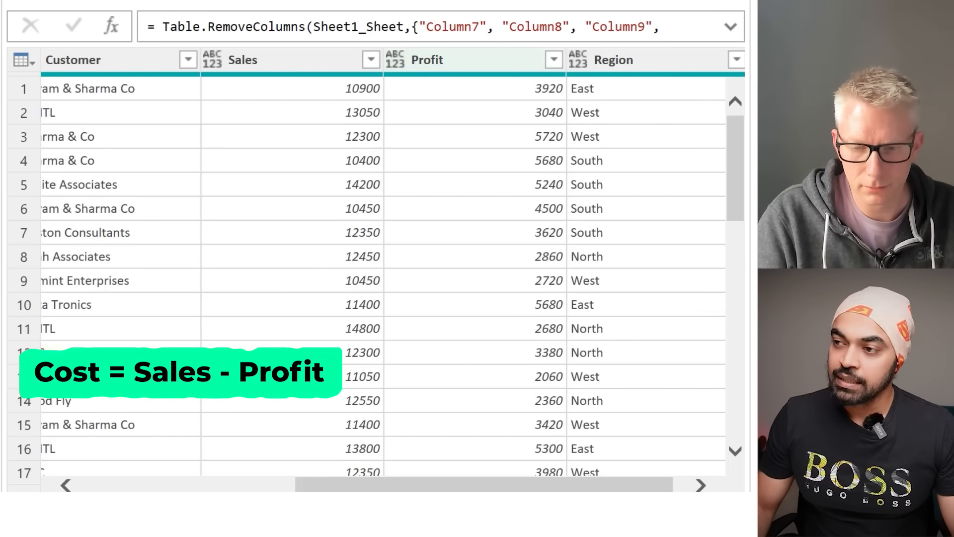
left_click_drag(575, 58, 525, 137)
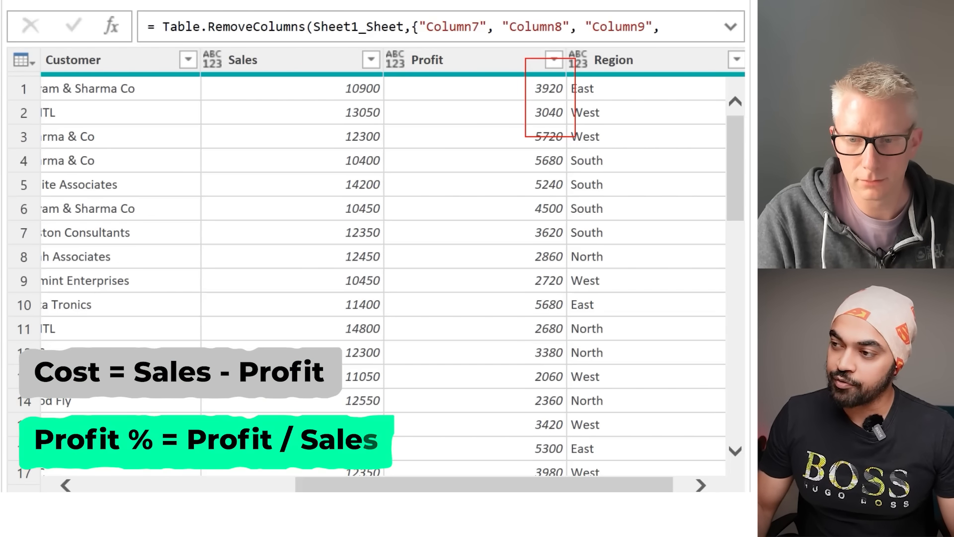
left_click_drag(307, 58, 380, 145)
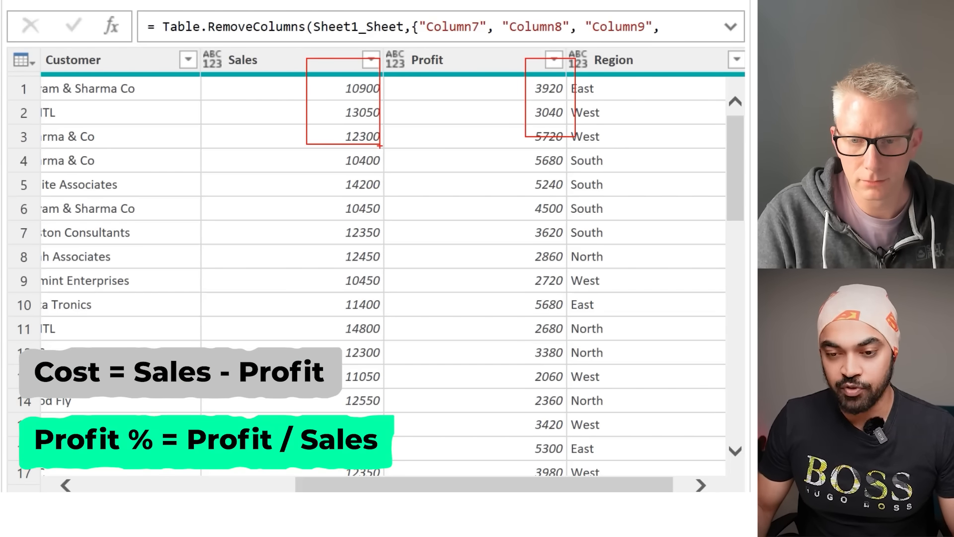
key("Escape")
key("ctrl+2")
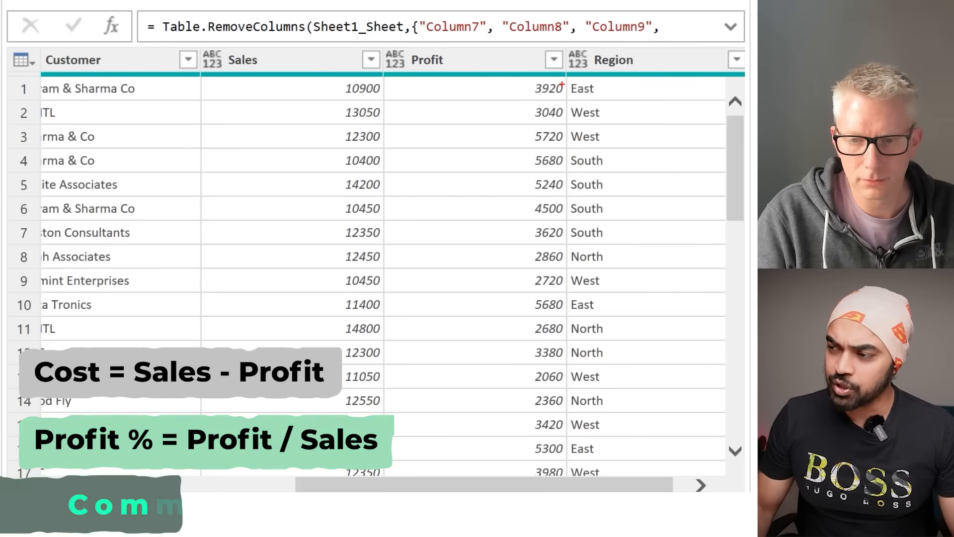
left_click_drag(529, 68, 568, 141)
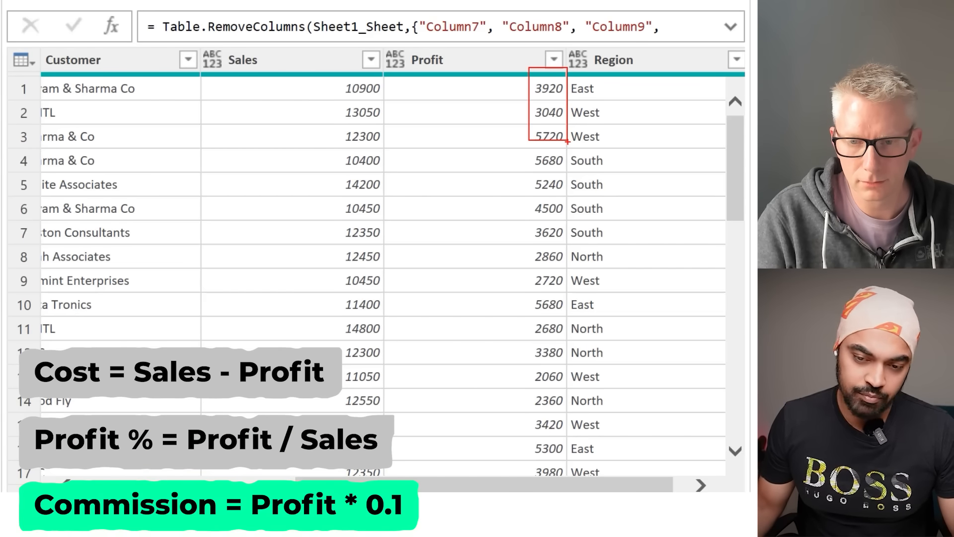
key("Escape")
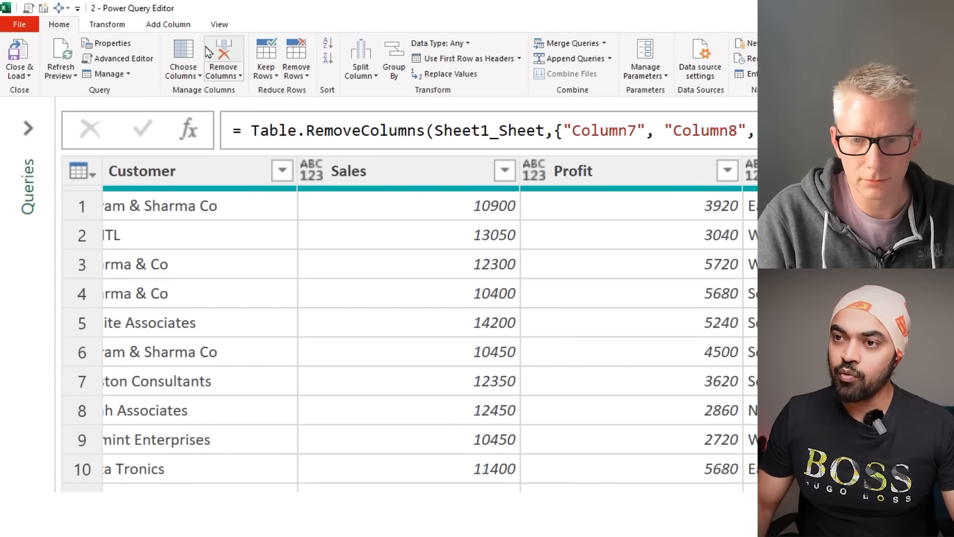
Step: Start a custom column in query 2 with an empty record in square brackets spread over separate lines
left_click(167, 24)
left_click(71, 59)
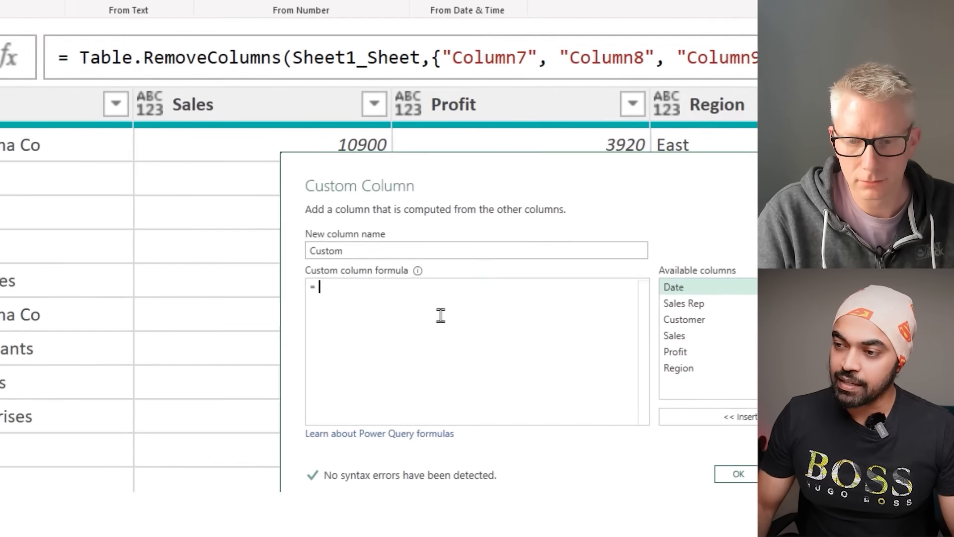
type("[")
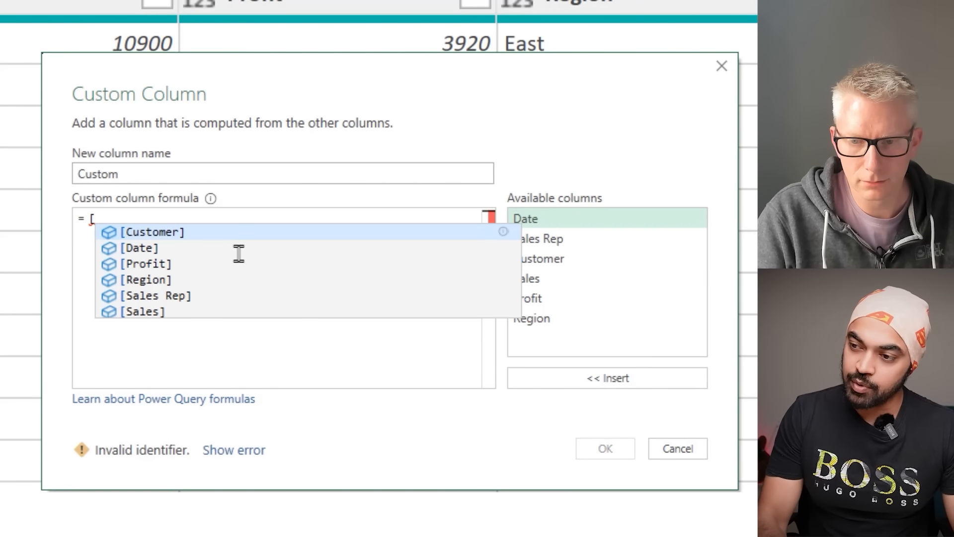
key("Escape")
key("Return")
type("]")
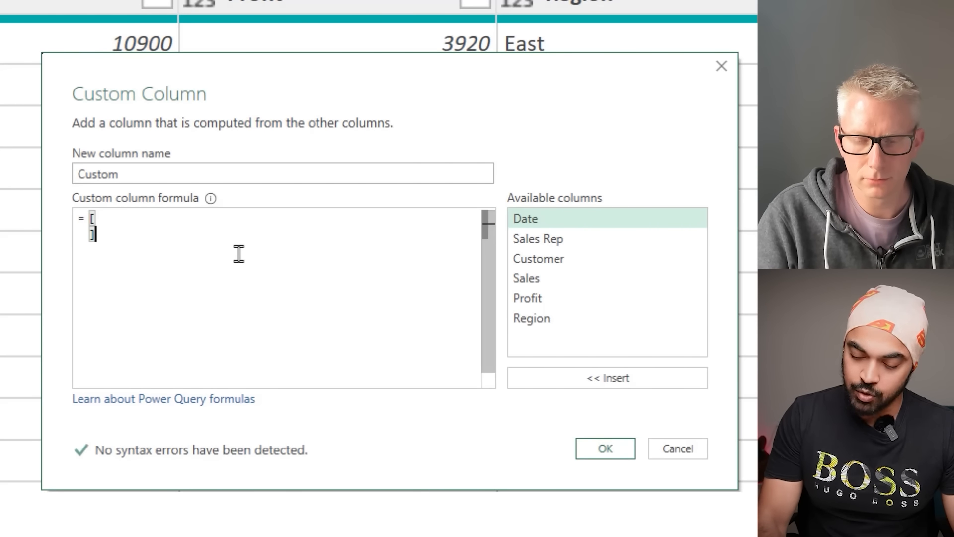
key("Return")
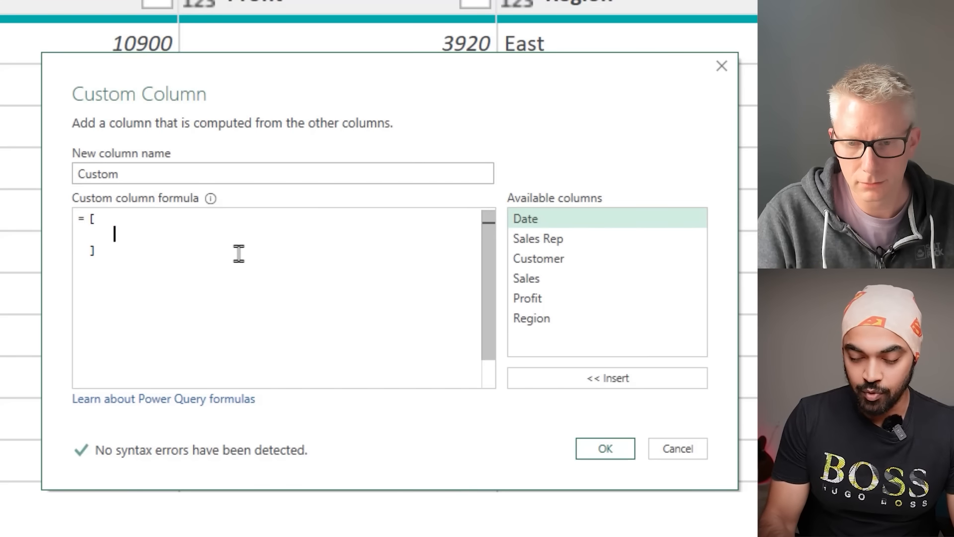
Step: Add a Cost field to the record that subtracts [Profit] from [Sales], followed by a comma
type("Cost =")
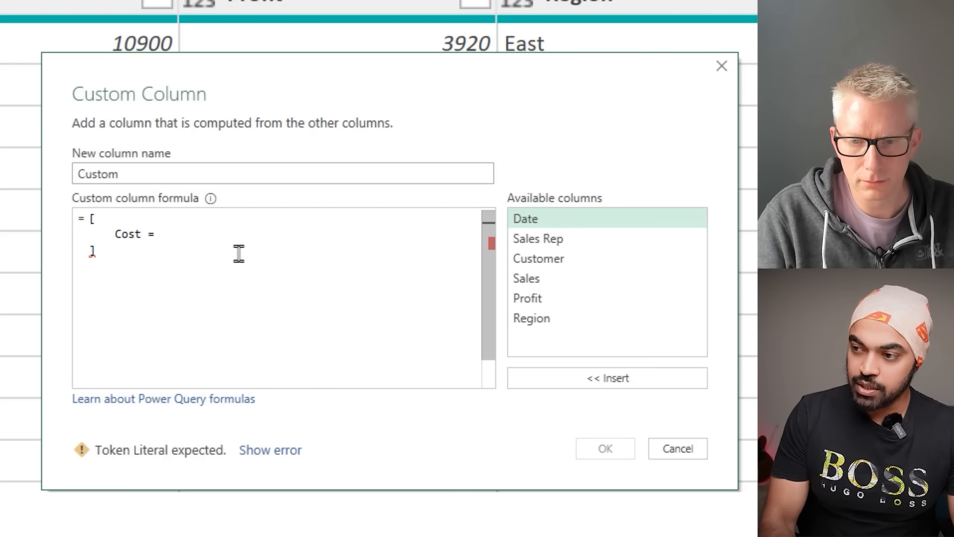
double_click(562, 286)
type("-")
double_click(562, 302)
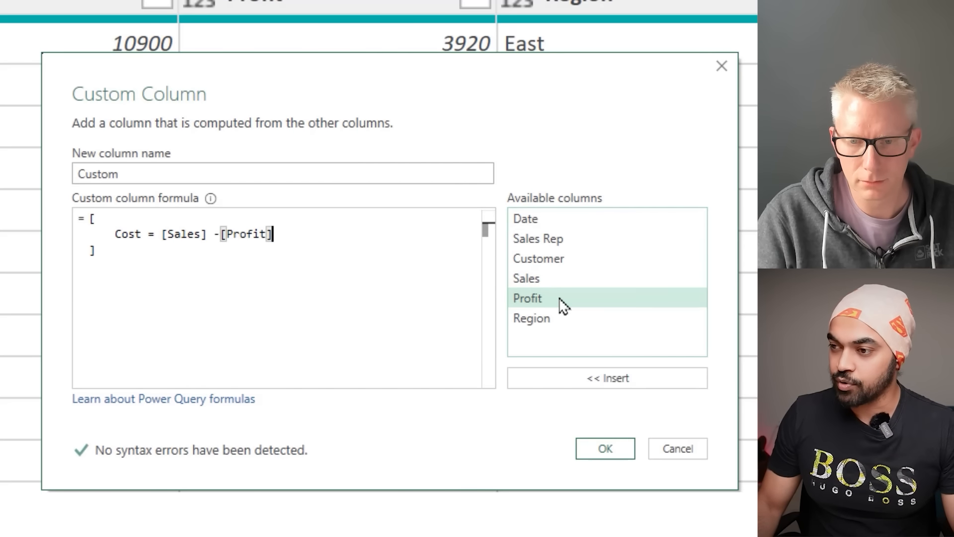
type(",")
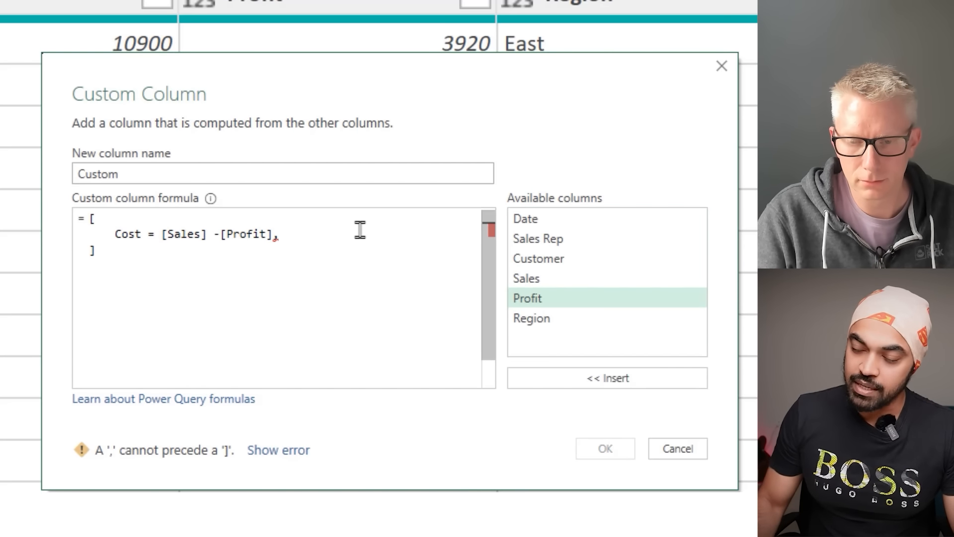
Step: Add a ProfitPct field on its own line of the record, dividing [Profit] by [Sales] and ending with a comma
type("as")
key("Left")
key("Left")
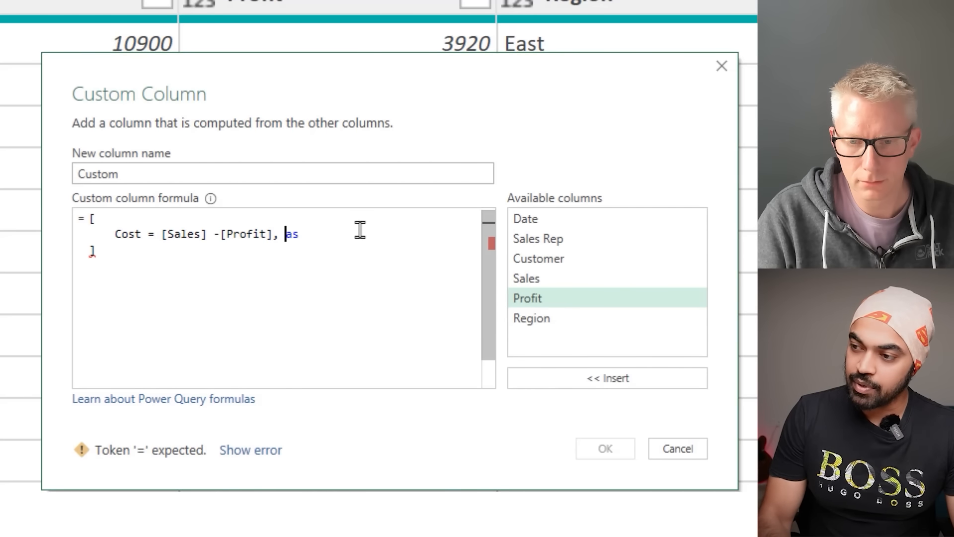
key("Return")
key("shift+End")
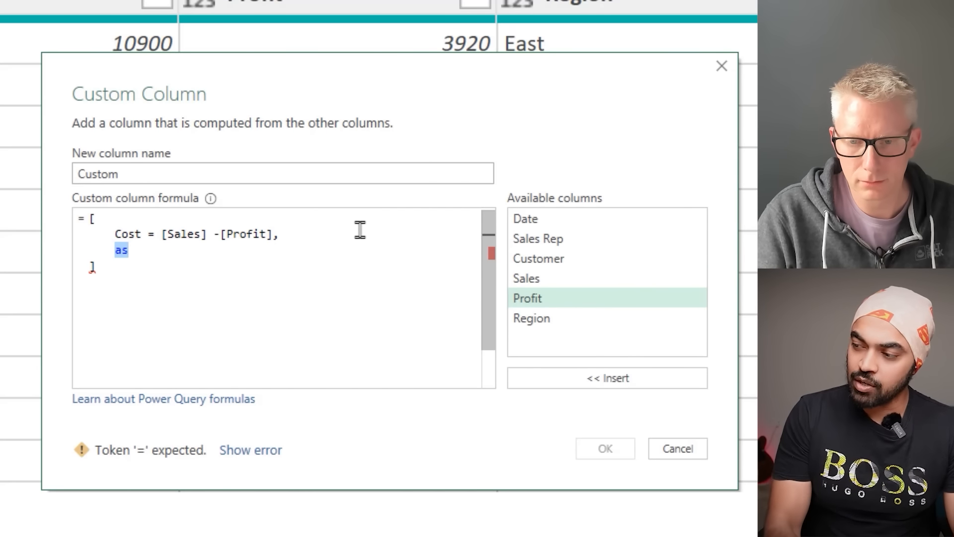
type("Prof")
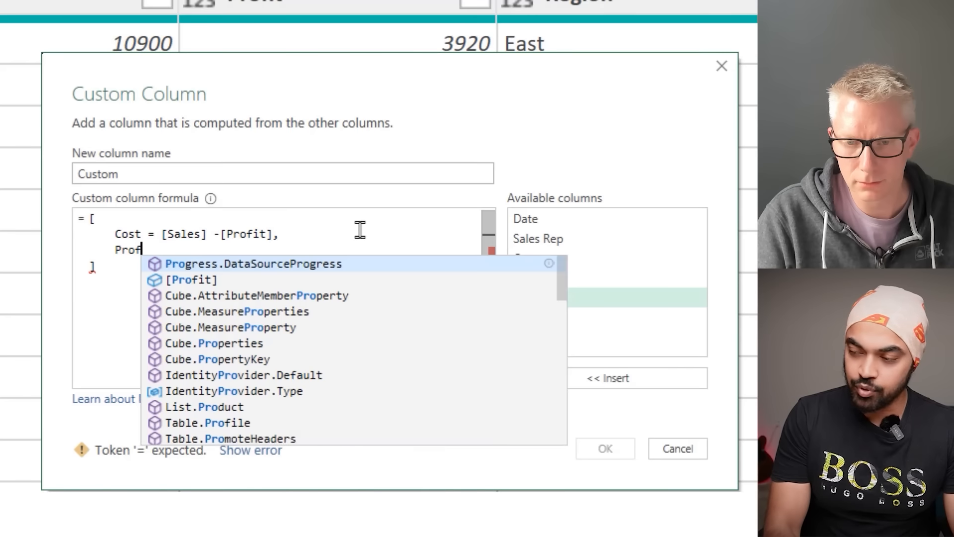
type("itPct =")
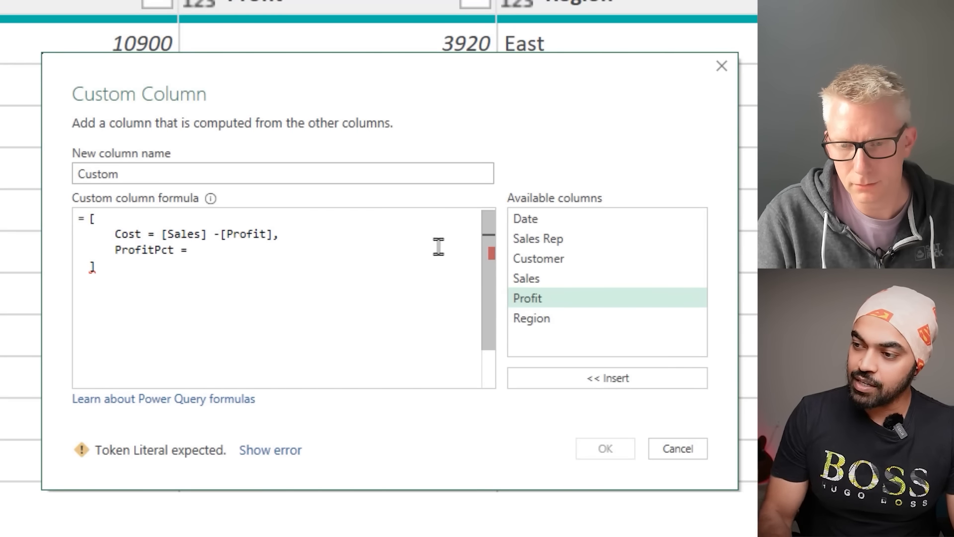
double_click(530, 299)
type("/")
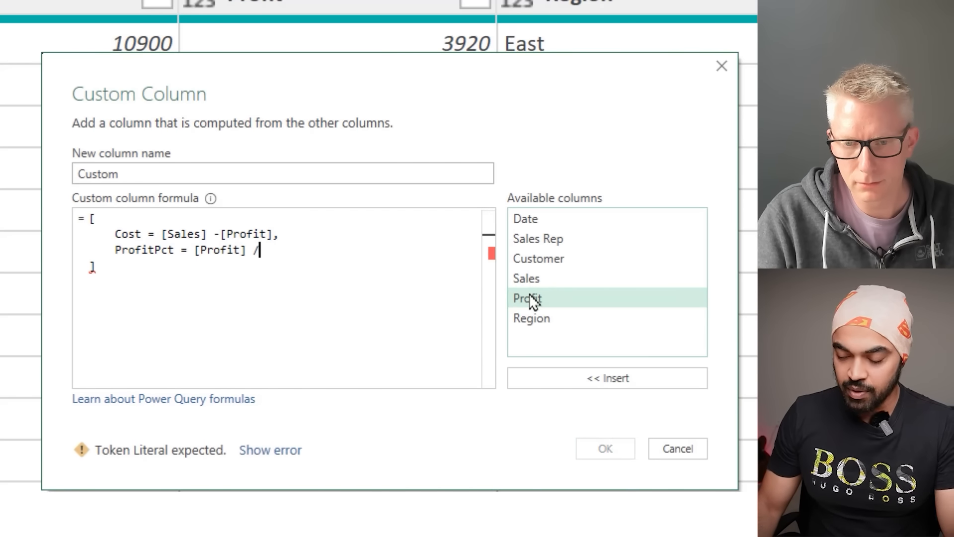
double_click(556, 279)
type(", ")
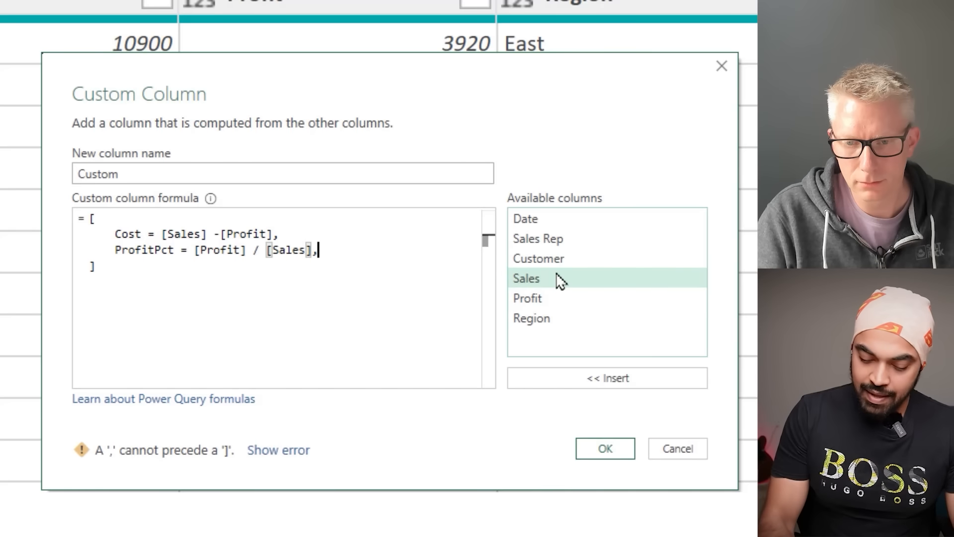
Step: Add a Comm field of 0.1 * [Profit] on a new line of the record and create the custom column
type("    Comm")
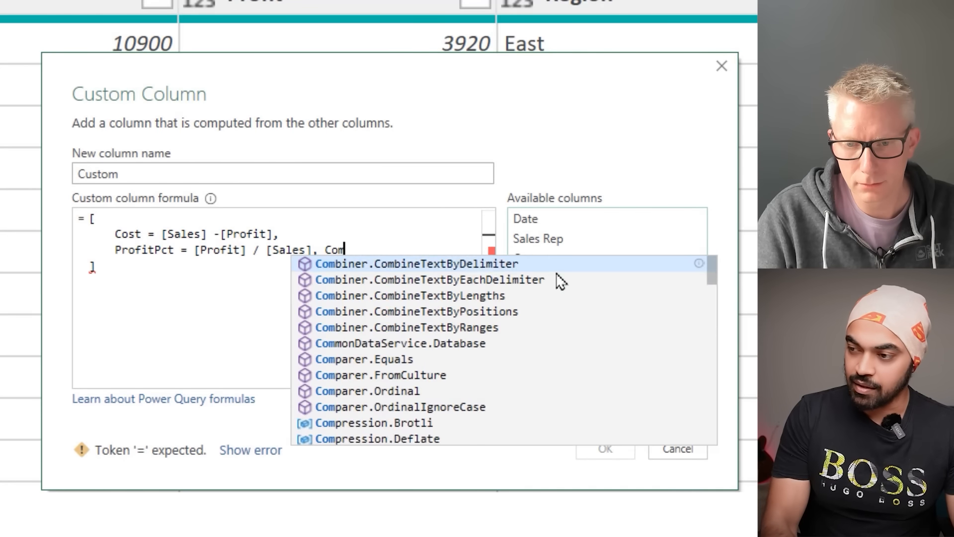
key("Left")
key("Left")
key("Left")
key("Left")
key("Return")
key("End")
type("=")
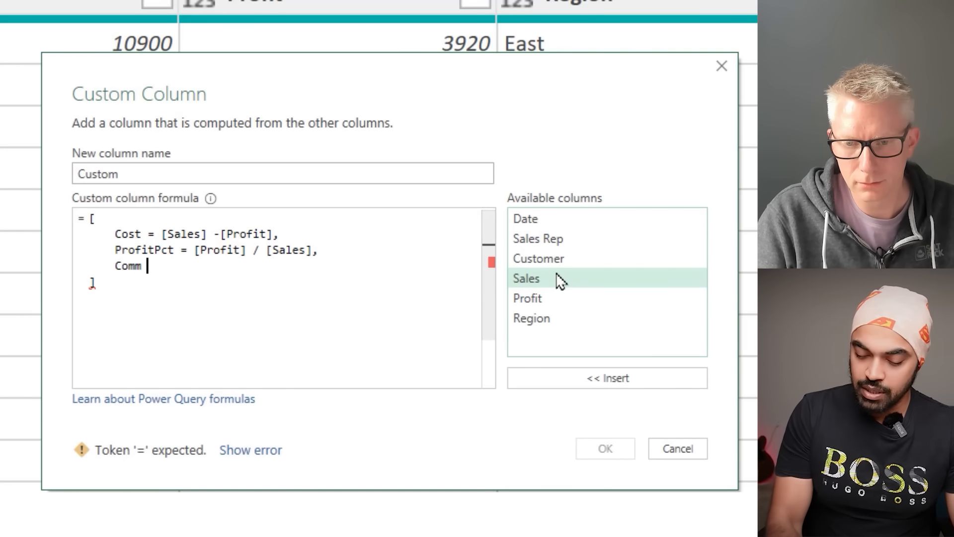
type(" 0")
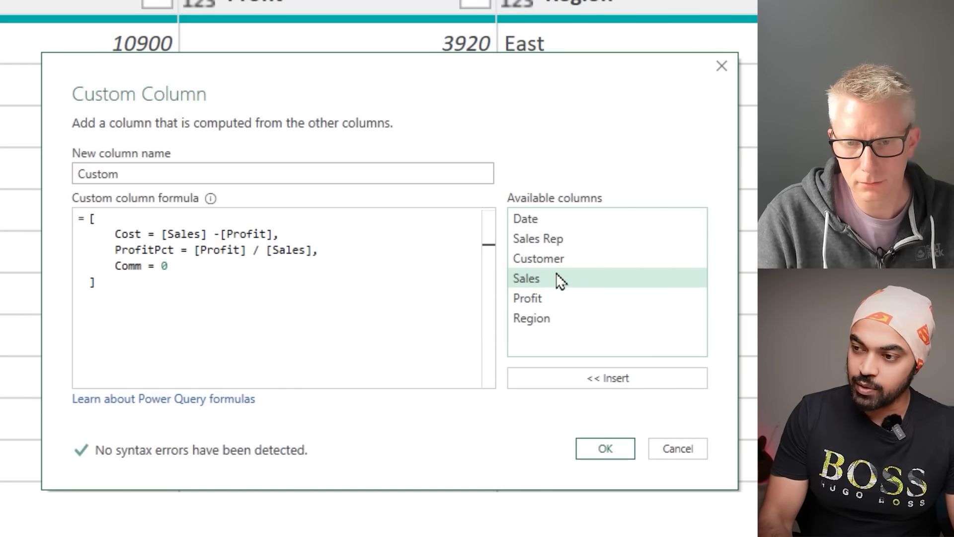
type(".1 *")
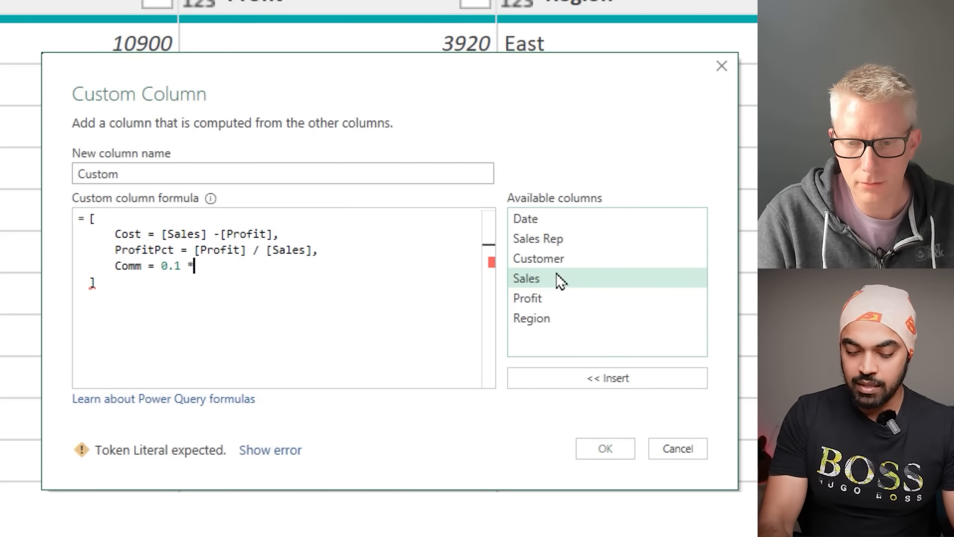
double_click(550, 298)
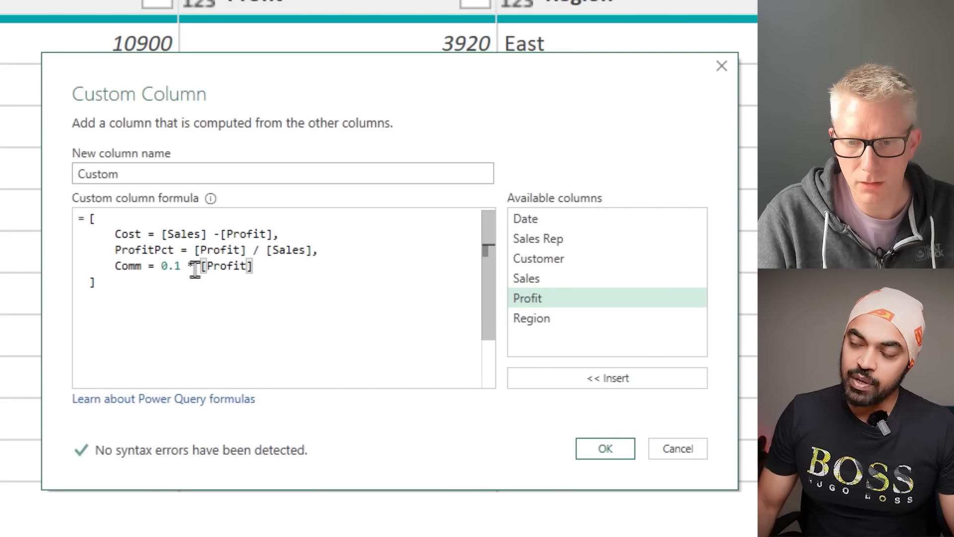
left_click(605, 449)
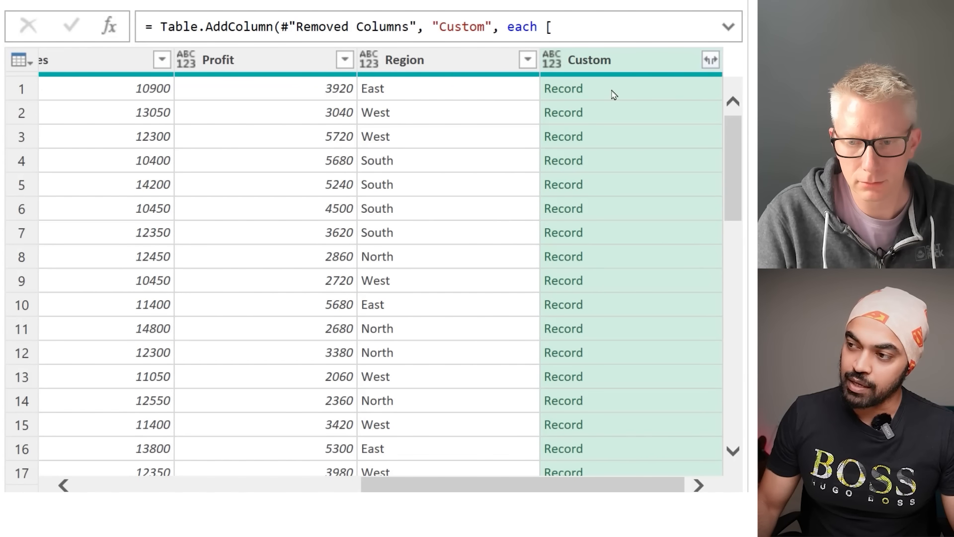
Step: Preview the record in the first row of the Custom column and enlarge the preview area
left_click(614, 95)
left_click_drag(213, 422, 235, 314)
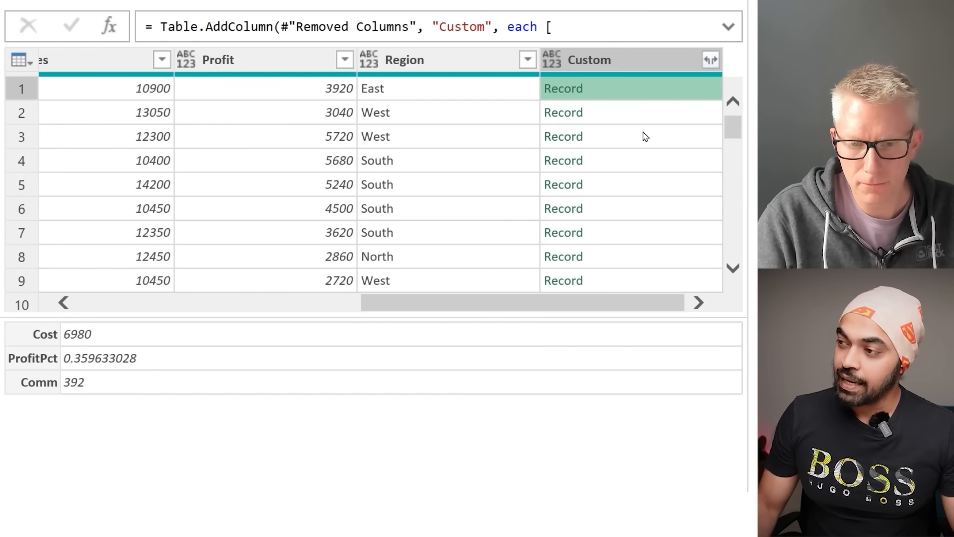
Step: Open the expand options for the record fields of the Custom column
left_click_drag(545, 316, 545, 340)
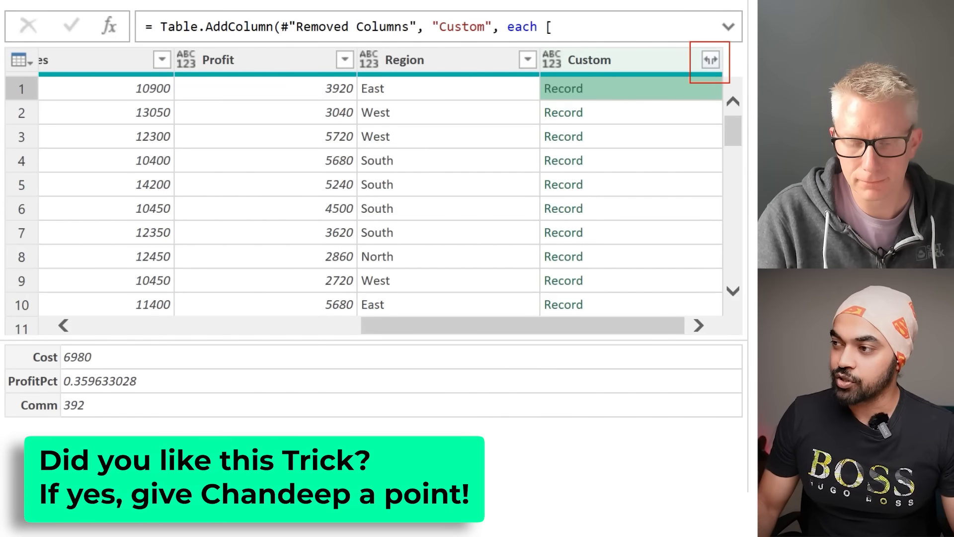
left_click(711, 60)
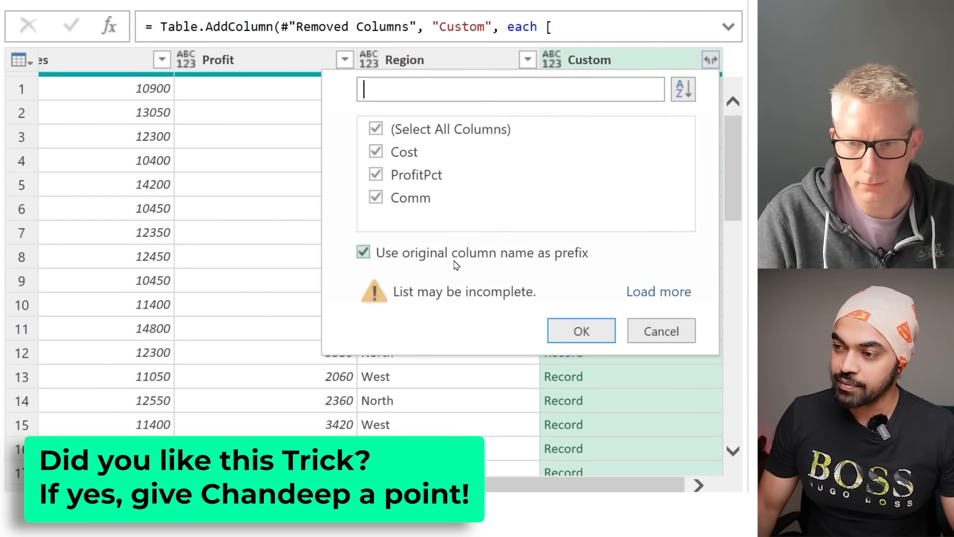
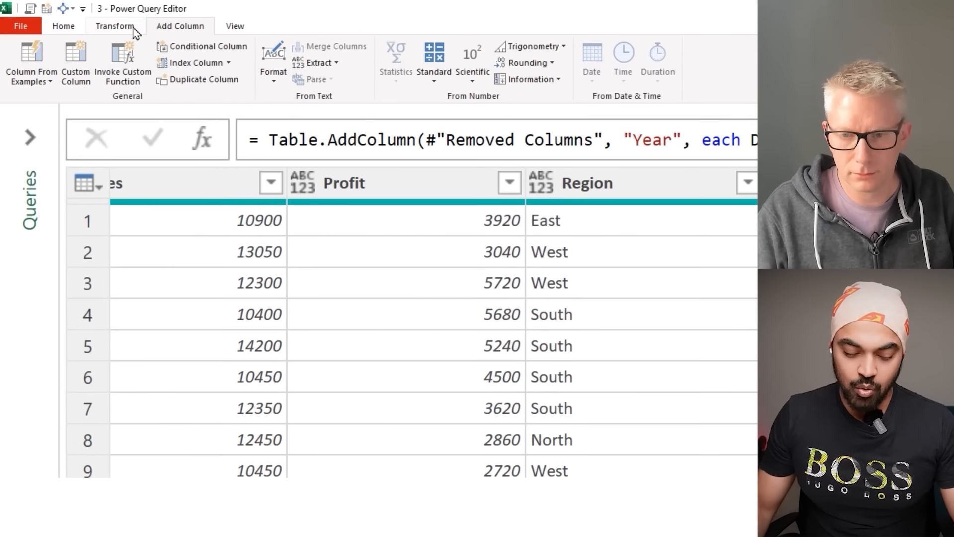
Step: Group the rows by Year using the advanced options, with a Total Sales column that sums Sales
left_click(88, 0)
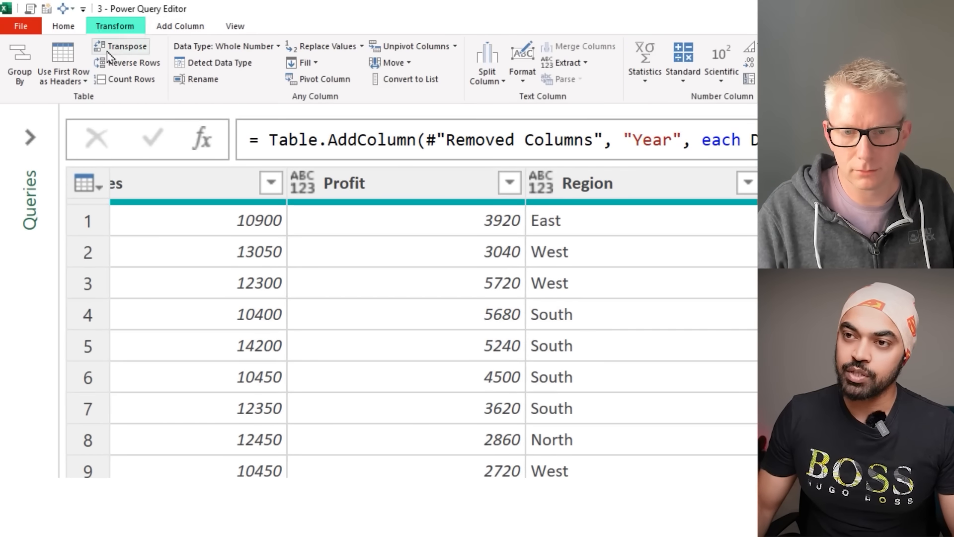
left_click(29, 64)
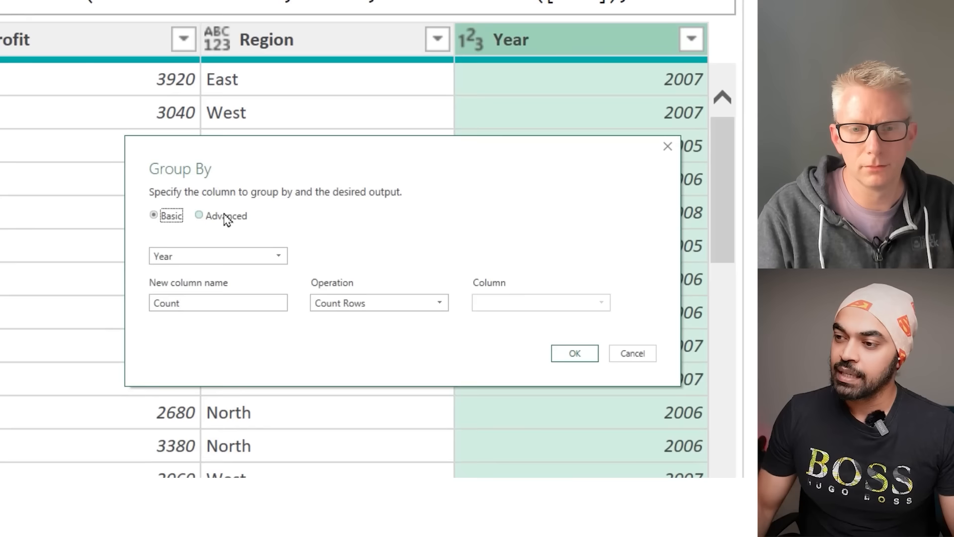
left_click(225, 216)
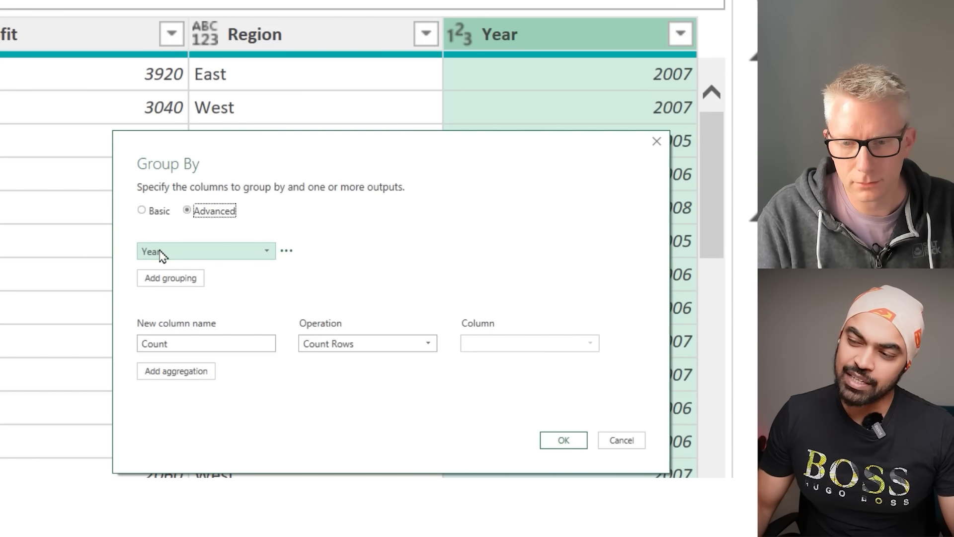
double_click(226, 341)
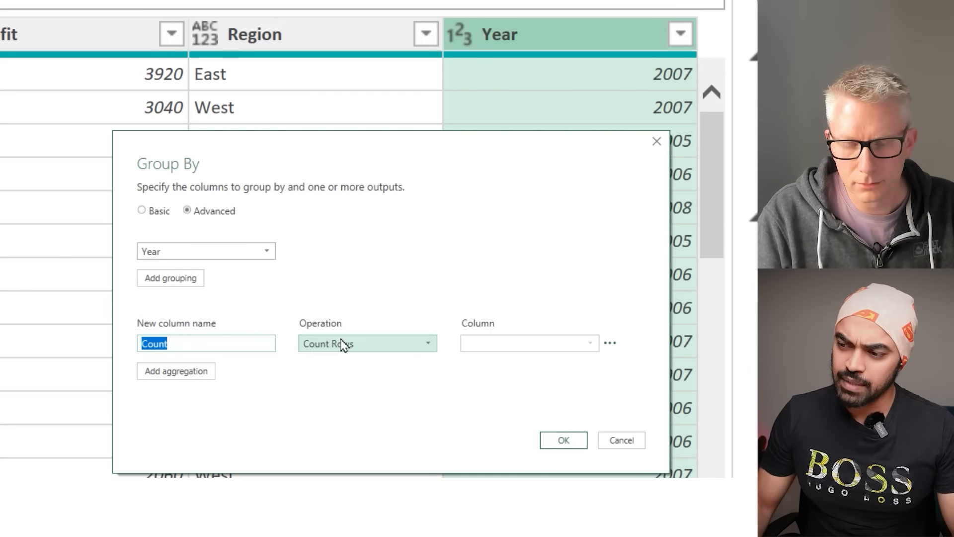
type("Total Sales")
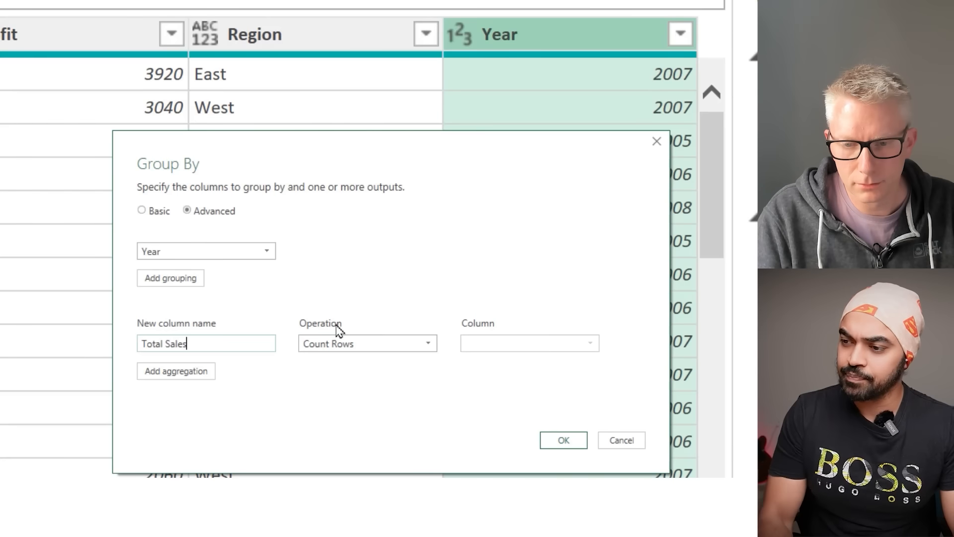
left_click(337, 350)
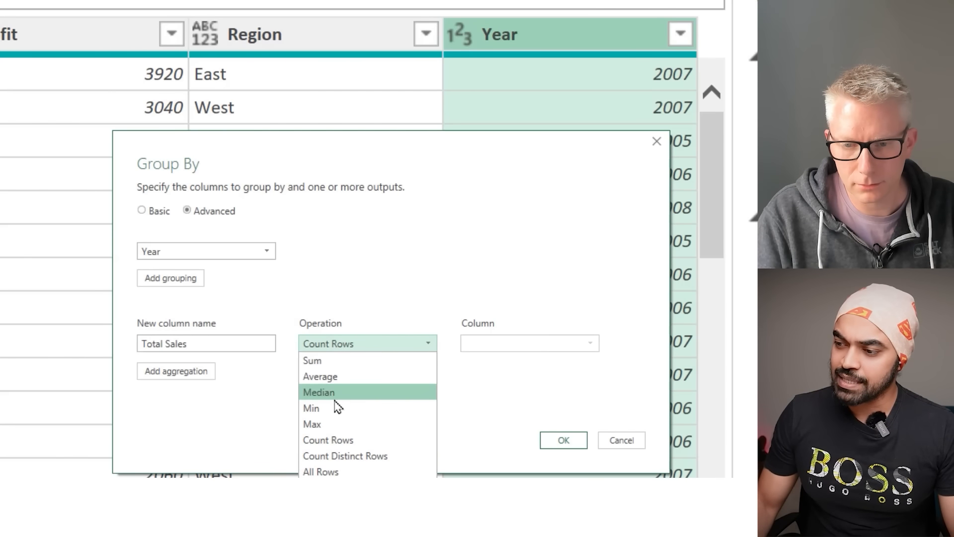
left_click(329, 361)
left_click(532, 343)
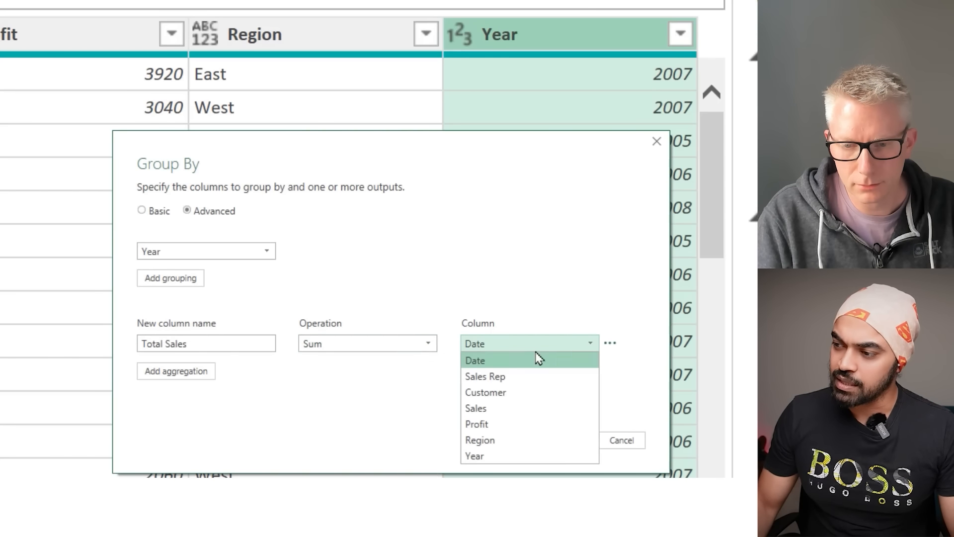
left_click(517, 408)
left_click(559, 439)
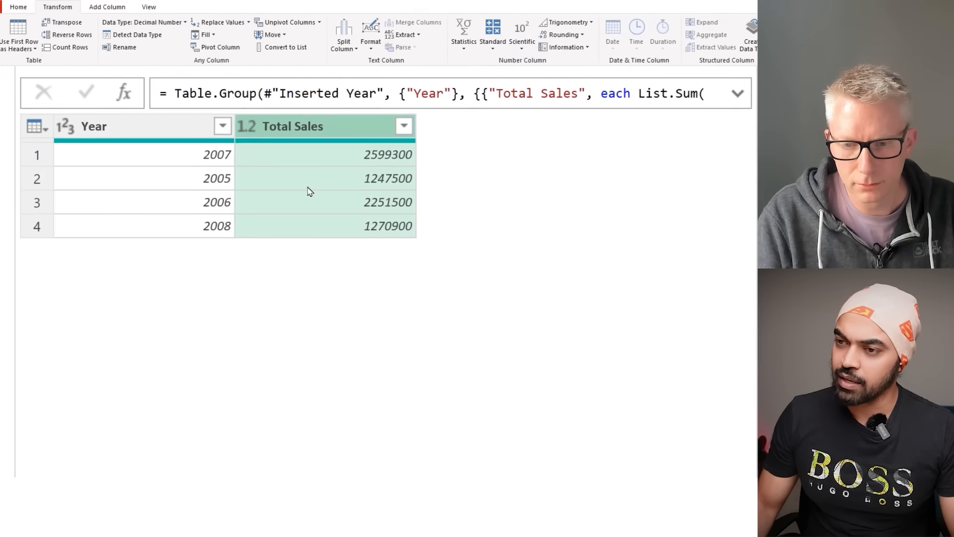
Step: Examine the yearly totals, the Grouped Rows step and its Table.Group formula
left_click_drag(210, 148, 261, 249)
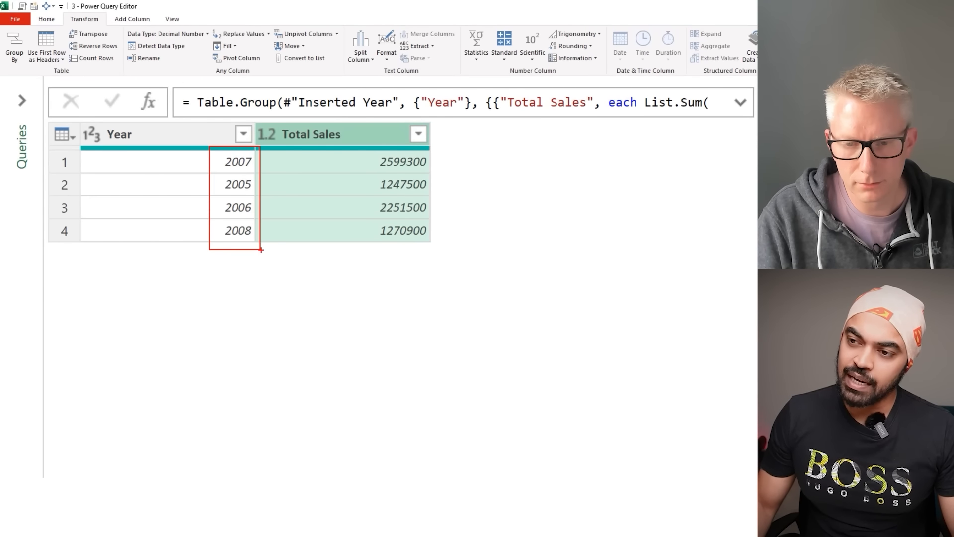
left_click_drag(437, 238, 457, 221)
left_click_drag(427, 217, 447, 202)
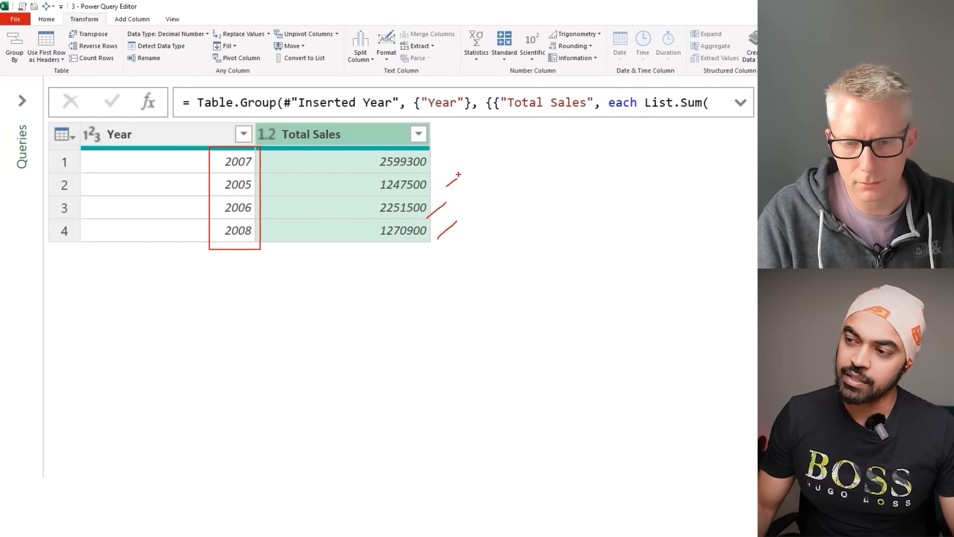
key("Escape")
key("ctrl+2")
left_click_drag(590, 305, 705, 342)
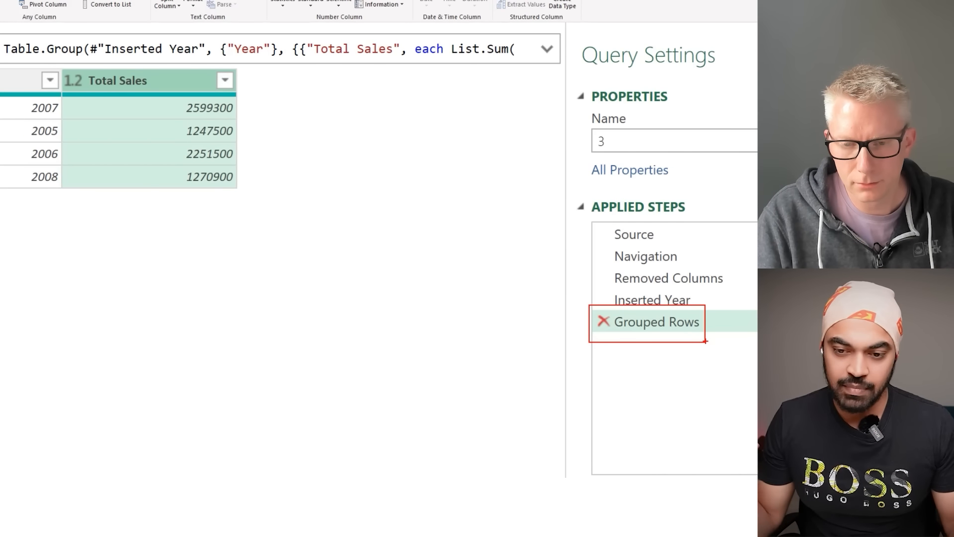
key("Escape")
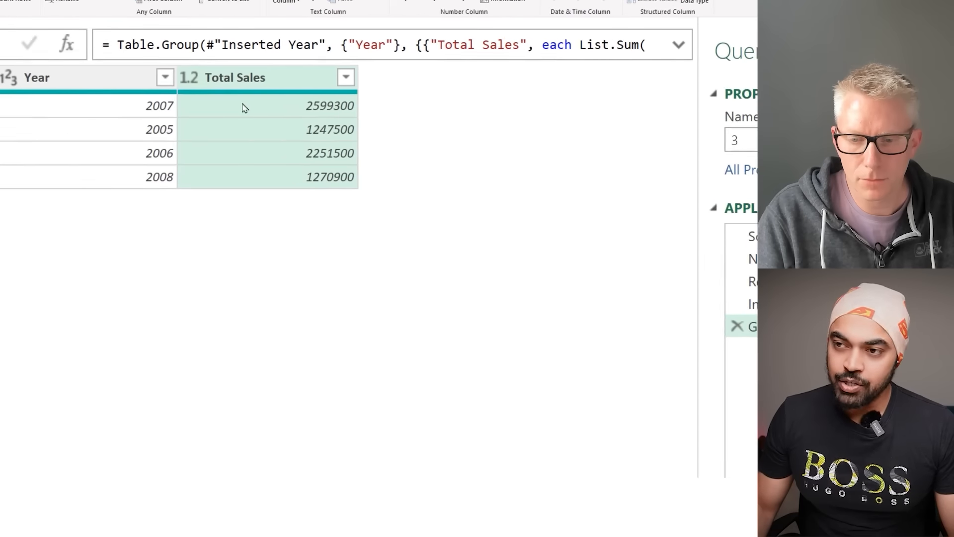
key("ctrl+2")
left_click_drag(154, 31, 682, 59)
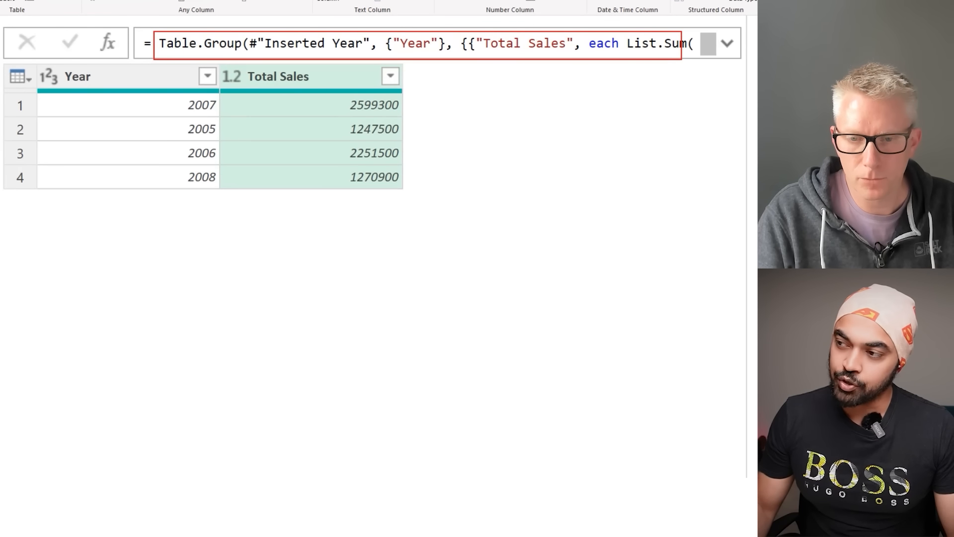
key("Escape")
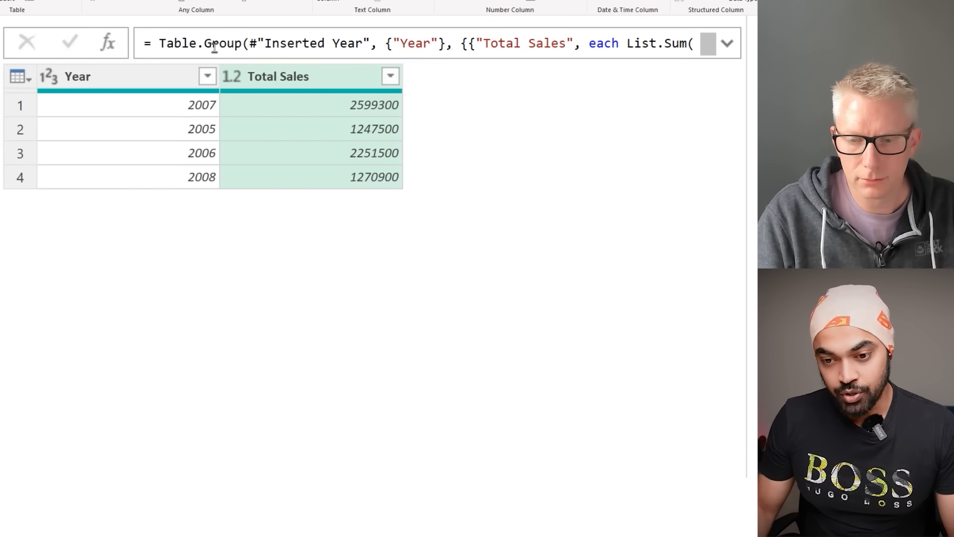
Step: Insert a custom step after Grouped Rows and rename it Totals
left_click(104, 48)
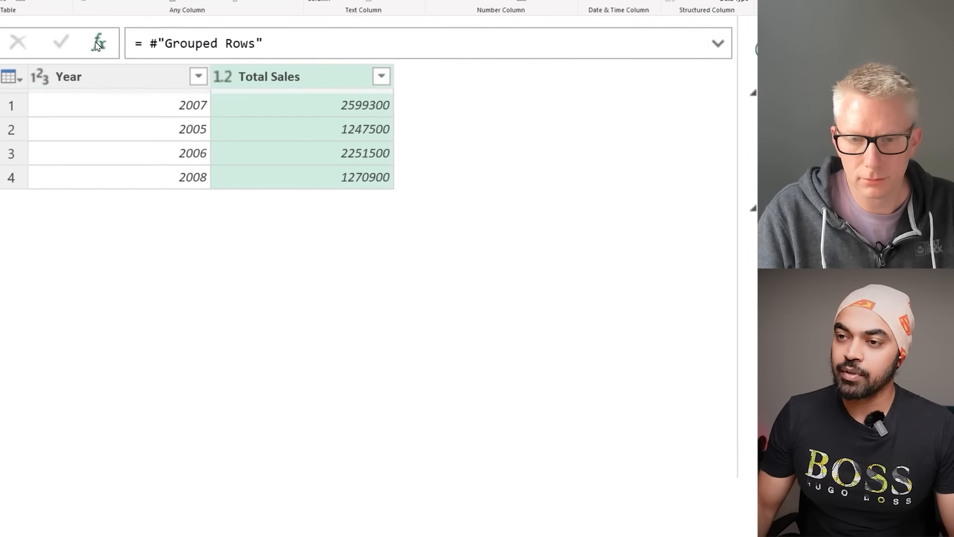
double_click(706, 356)
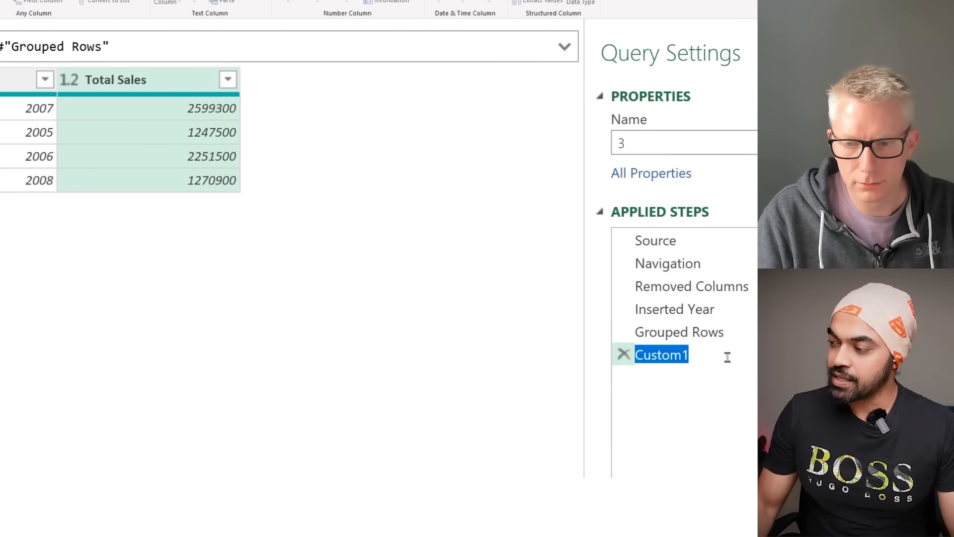
type("Totals")
key("Return")
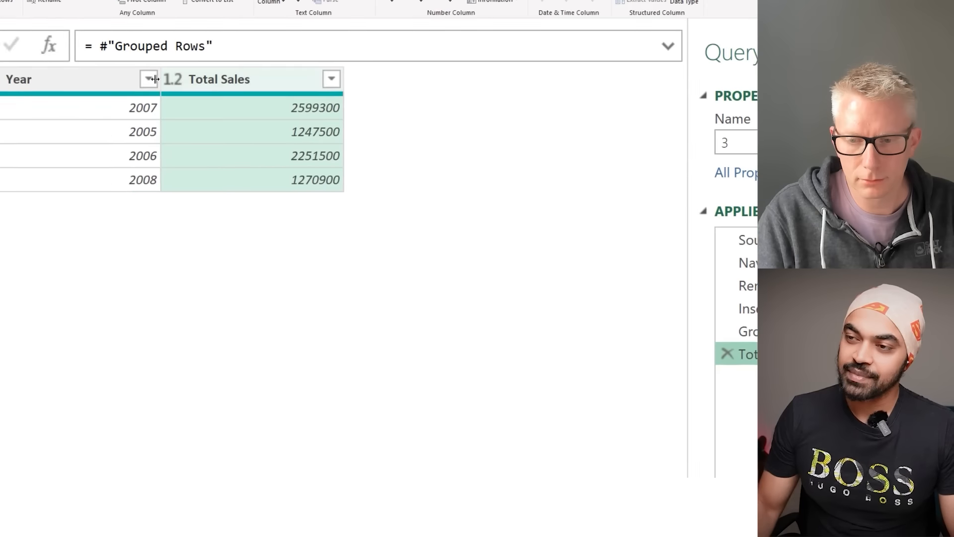
Step: Replace the Totals formula with an open Table.Group( call that takes #"Grouped Rows" as its table argument, followed by a comma
left_click(187, 46)
type("Table.Group(")
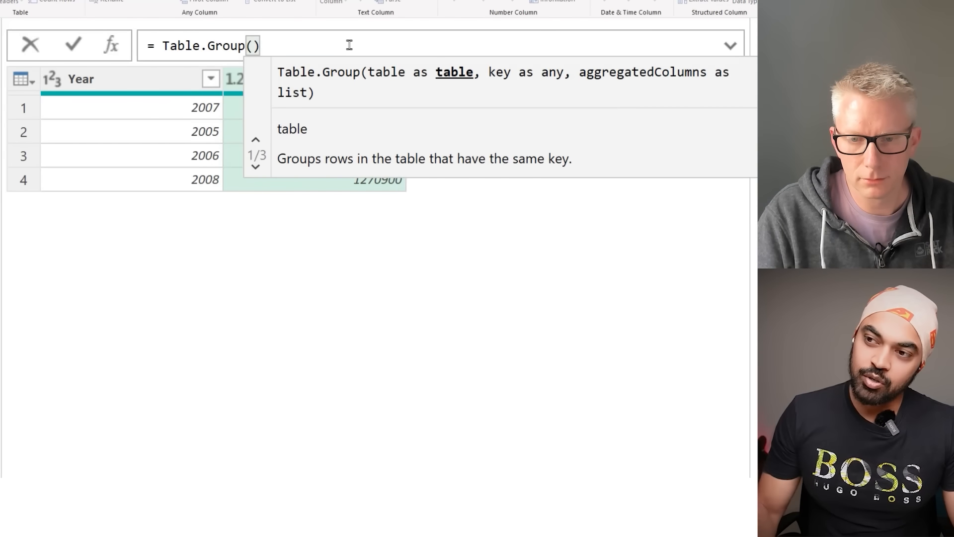
key("Delete")
key("ctrl+2")
mouse_move(349, 53)
left_mouse_down()
mouse_move(483, 94)
mouse_move(668, 249)
mouse_move(767, 317)
left_mouse_up()
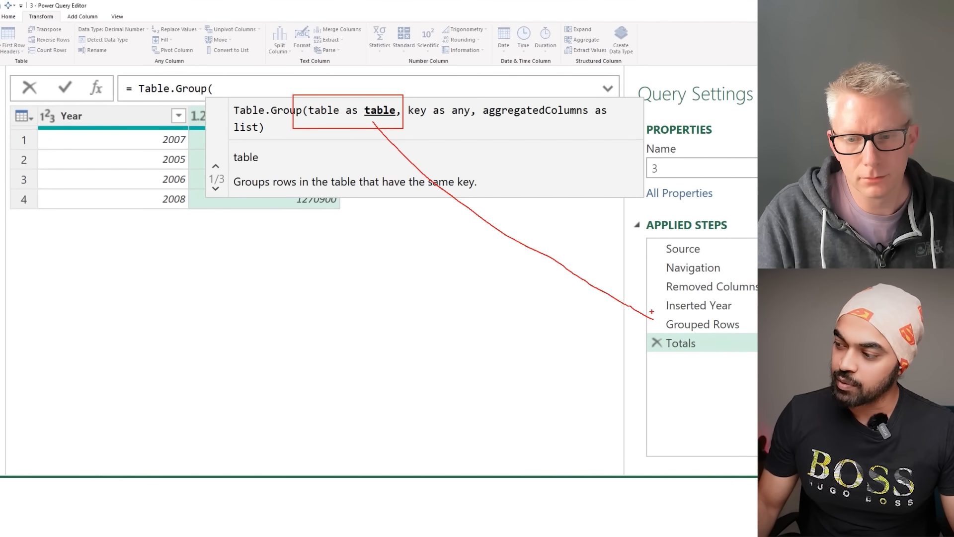
key("Escape")
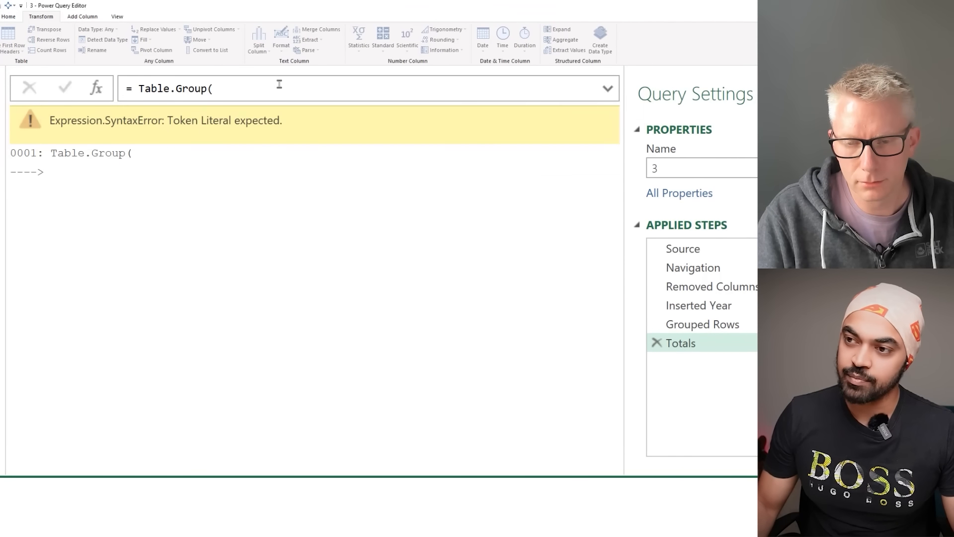
type("#")
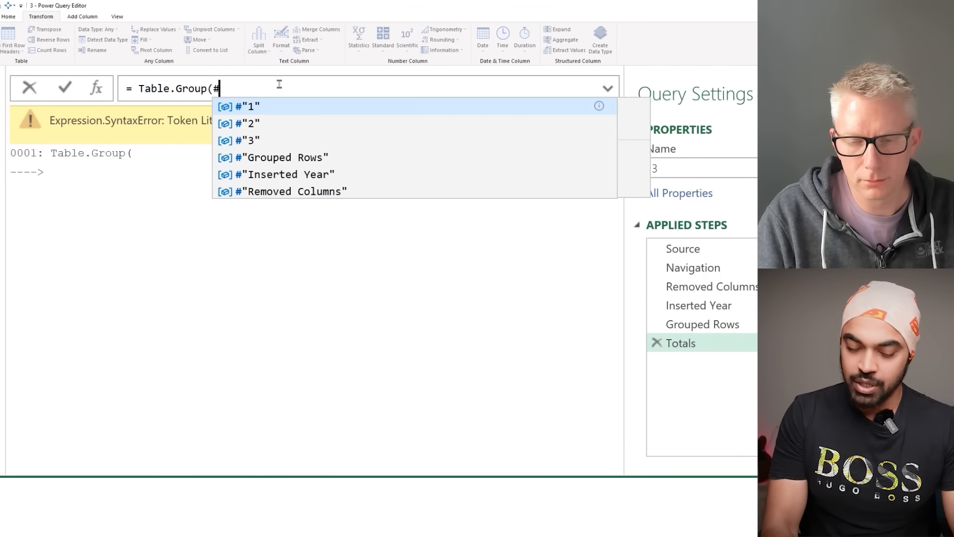
key("Down")
key("Down")
key("Down")
key("Tab")
type(",")
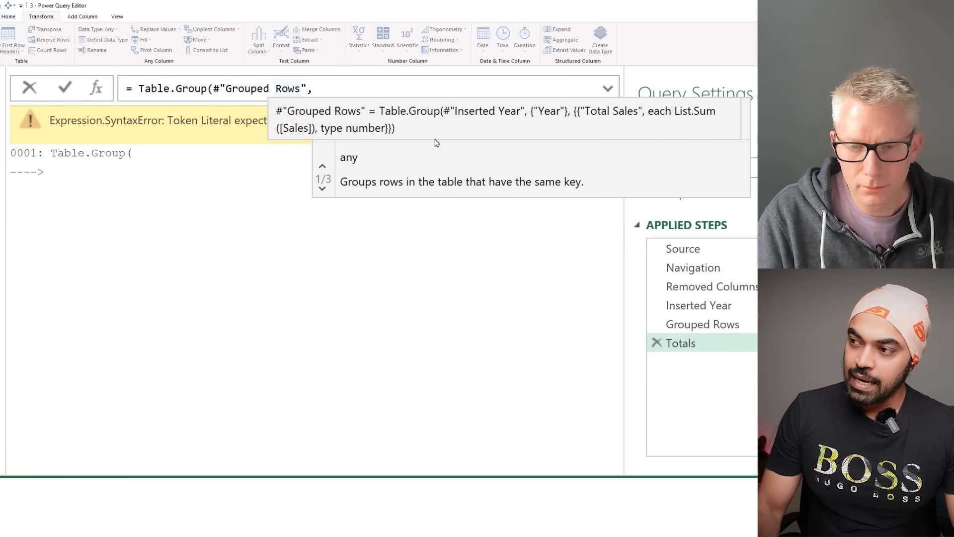
Step: Examine the full Grouped Rows formula to see how its key argument groups the table by Year
left_click_drag(504, 96, 576, 122)
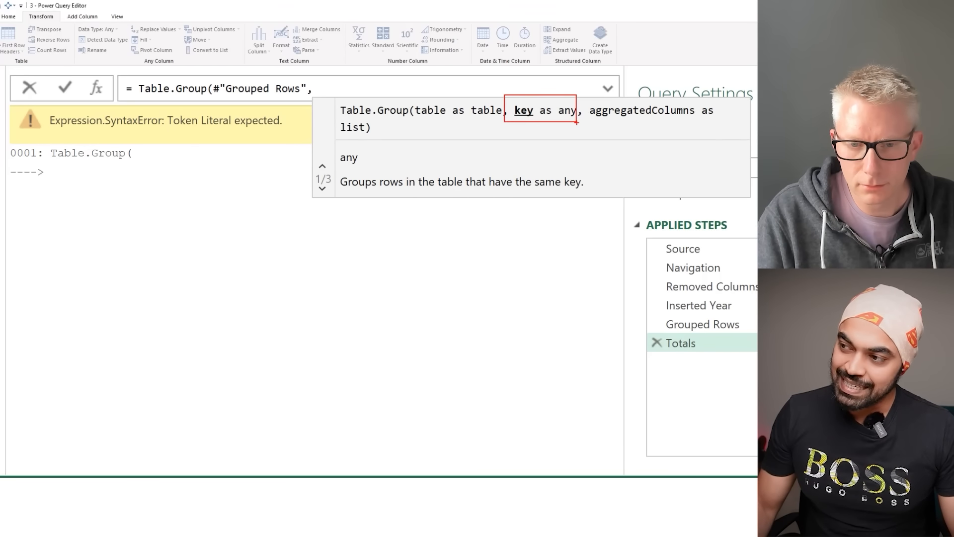
left_click(700, 325)
left_click(607, 91)
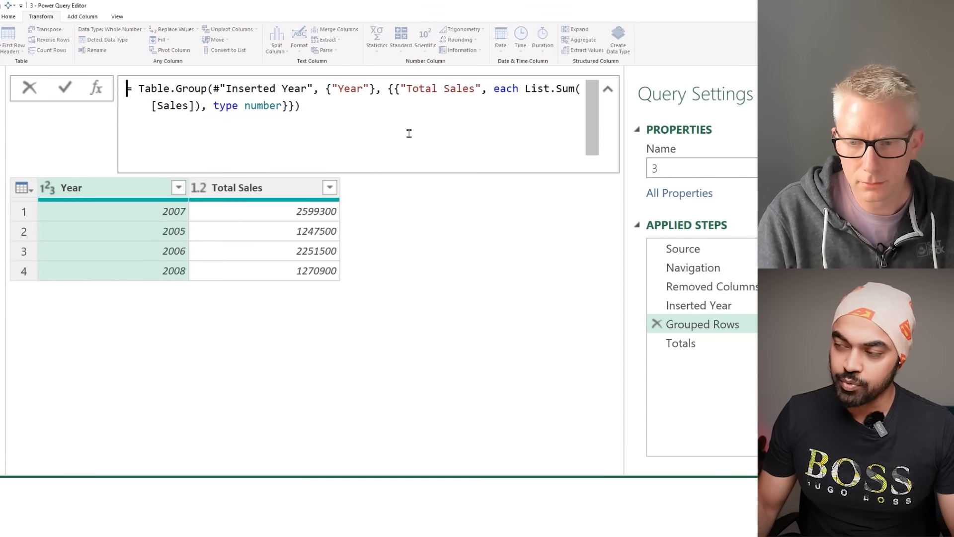
left_click_drag(317, 72, 379, 103)
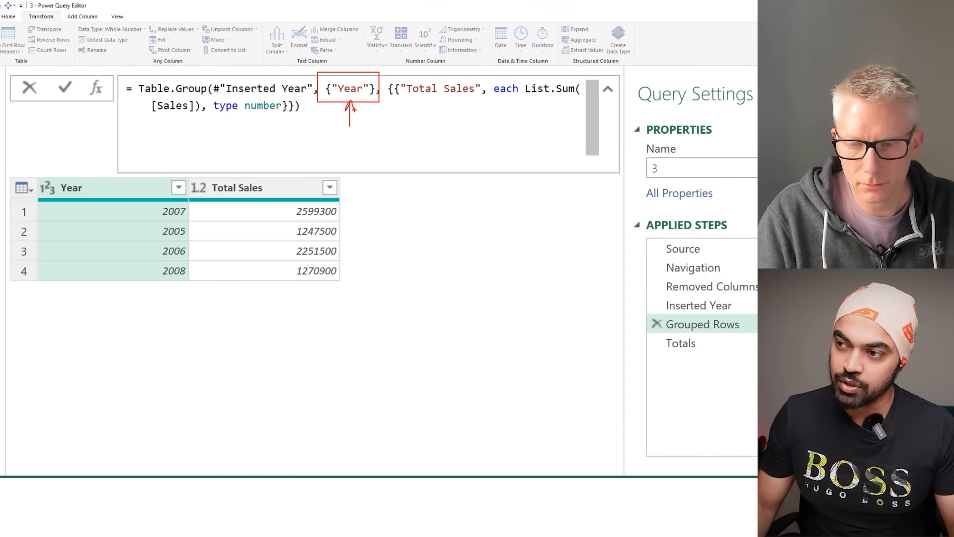
left_click_drag(91, 170, 50, 157)
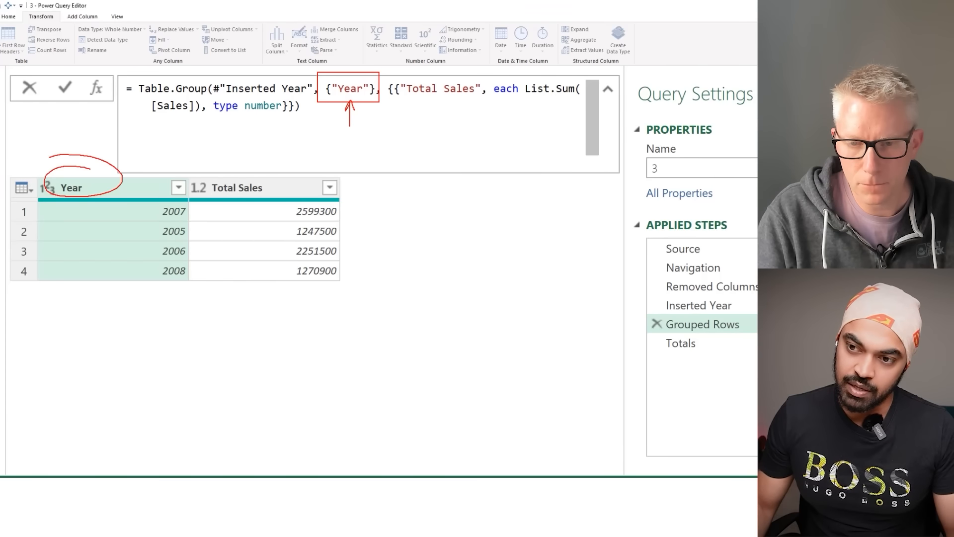
key("Escape")
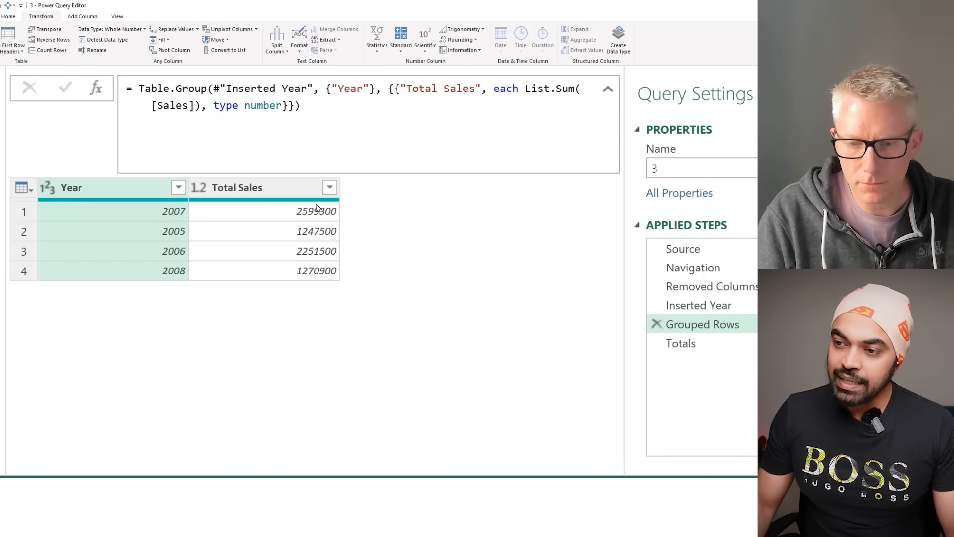
mouse_move(287, 192)
left_mouse_down()
mouse_move(341, 255)
mouse_move(343, 283)
left_mouse_up()
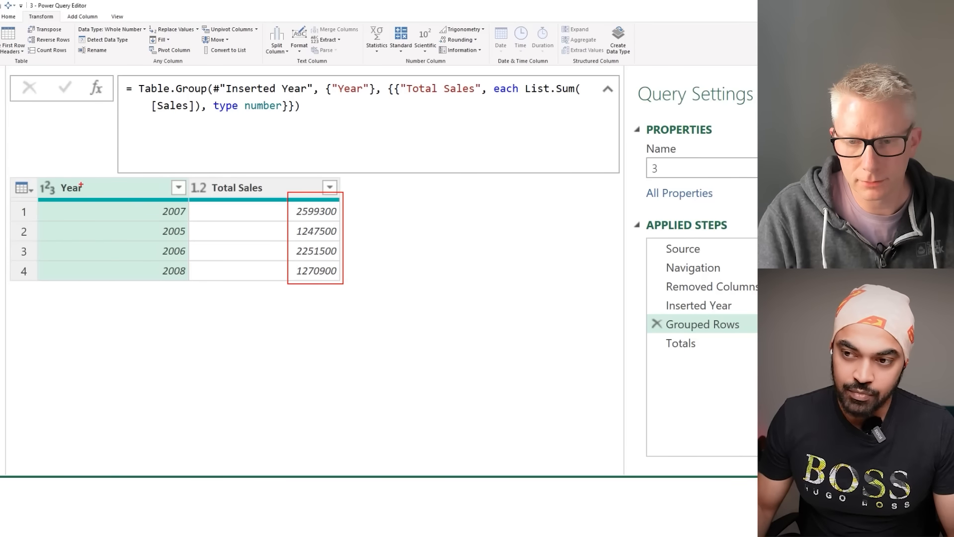
left_click_drag(81, 182, 118, 214)
left_click_drag(109, 185, 99, 210)
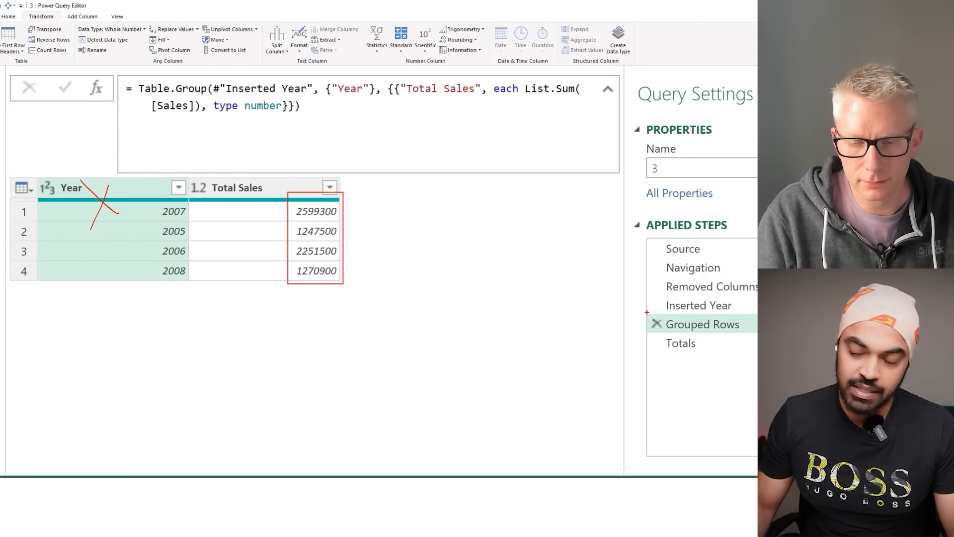
key("Escape")
Step: Add an empty list {} as the key argument of the Totals step's Table.Group formula, followed by a comma
left_click(705, 343)
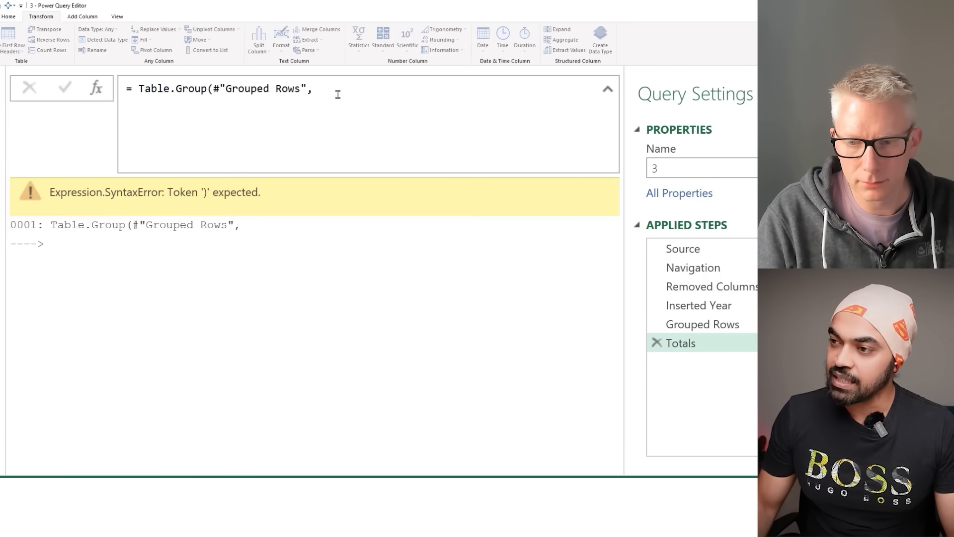
left_click(338, 95)
type("{}")
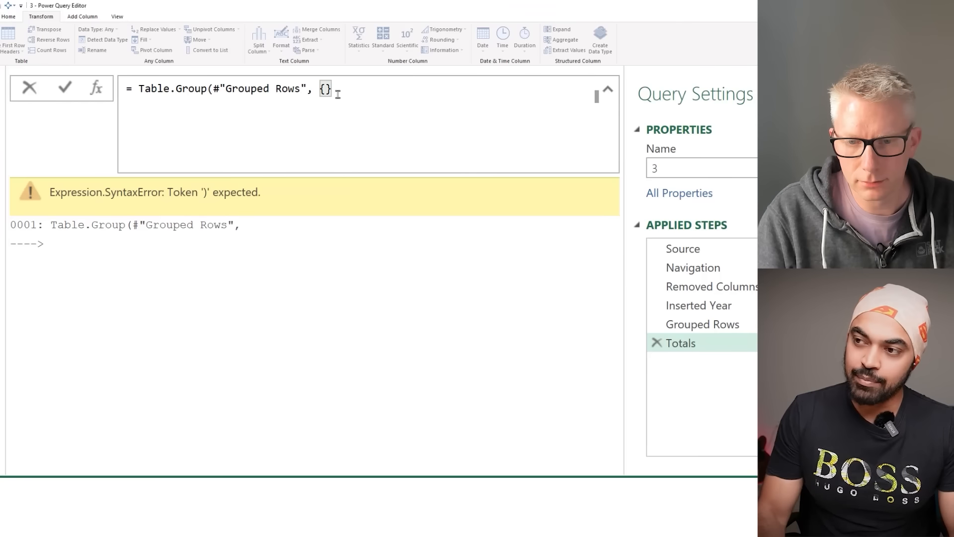
type(",")
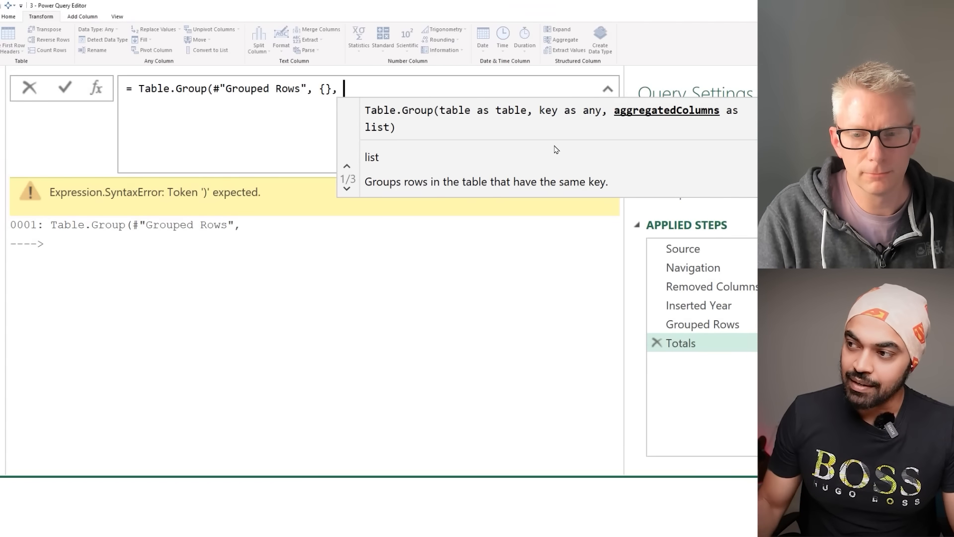
Step: Examine the Total Sales column in the Grouped Rows step, returning to the Totals step
left_click(723, 325)
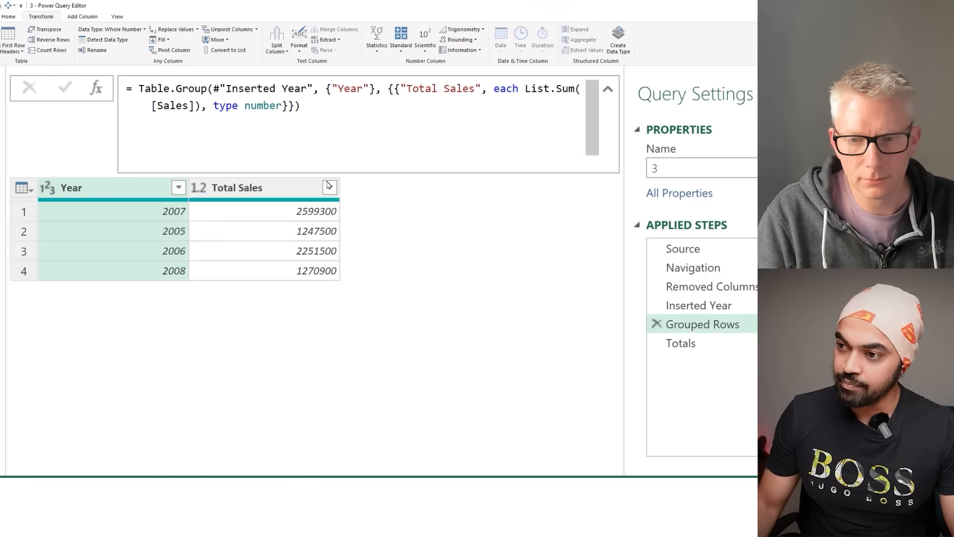
mouse_move(201, 171)
left_mouse_down()
mouse_move(354, 293)
mouse_move(388, 235)
left_mouse_up()
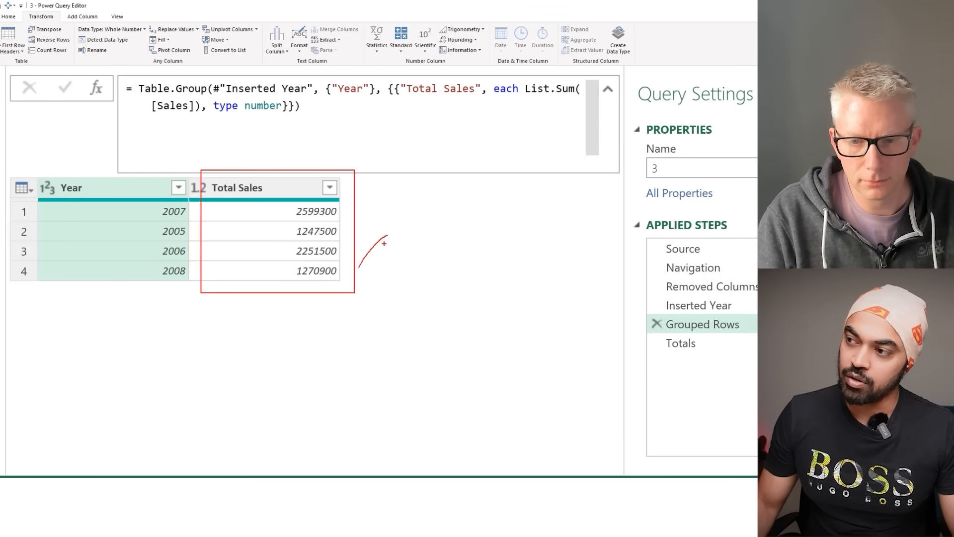
left_click(715, 343)
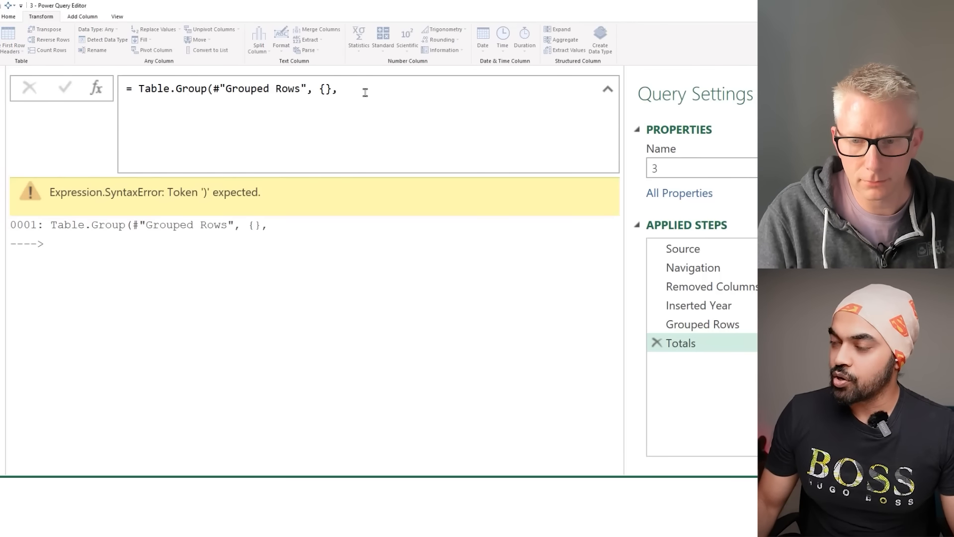
left_click(366, 92)
type("{")
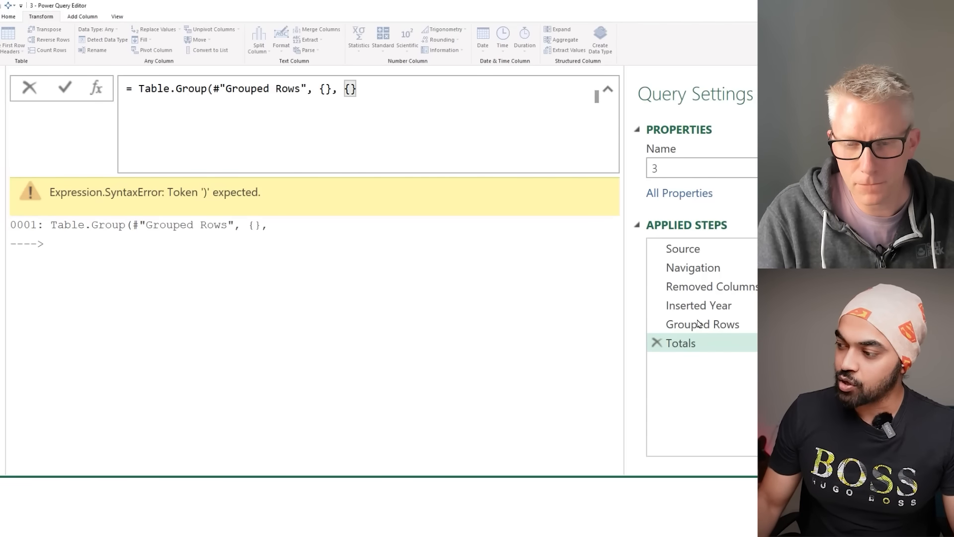
left_click(669, 323)
double_click(668, 323)
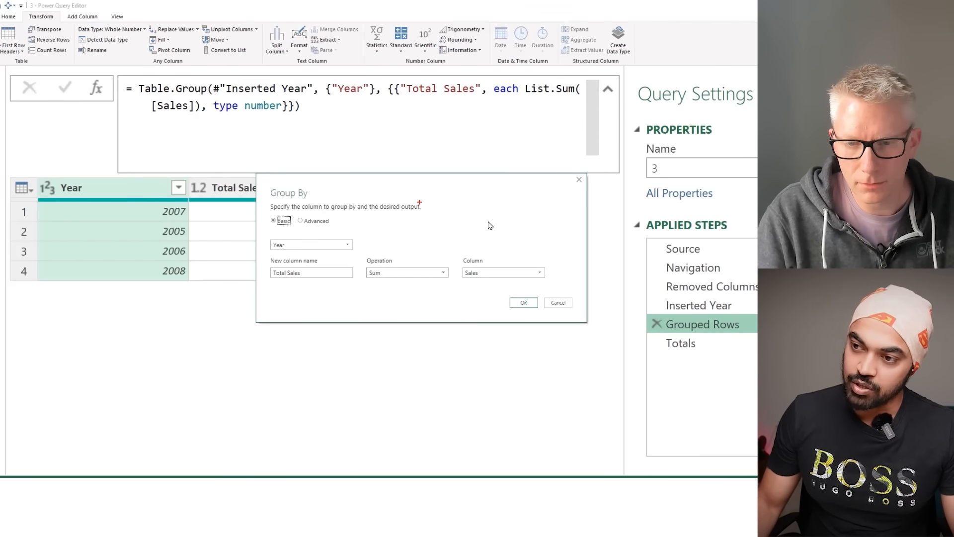
left_click(558, 303)
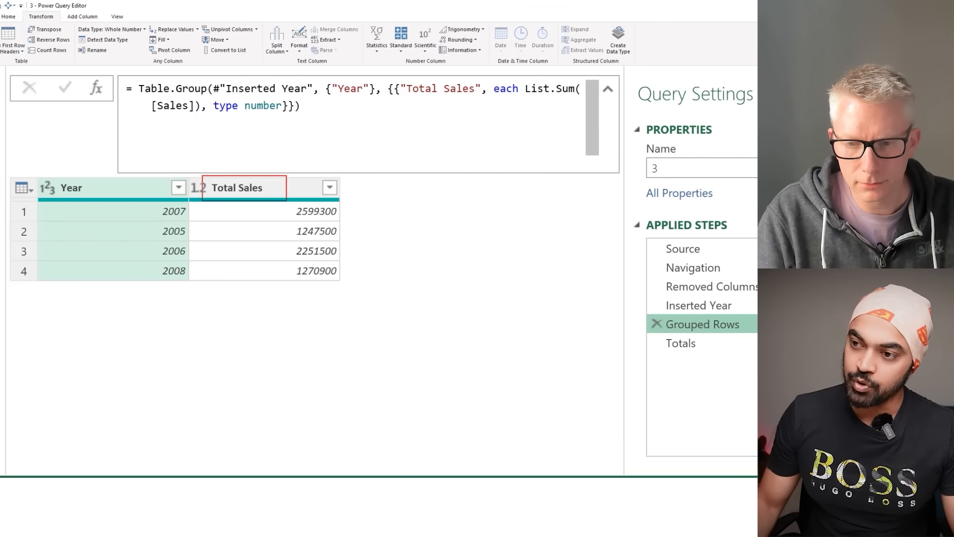
Step: Complete the Totals formula with the aggregation list {"Total Sales", each List.Sum([Total Sales])}, close the Table.Group call and apply it
left_click(697, 344)
left_click(367, 86)
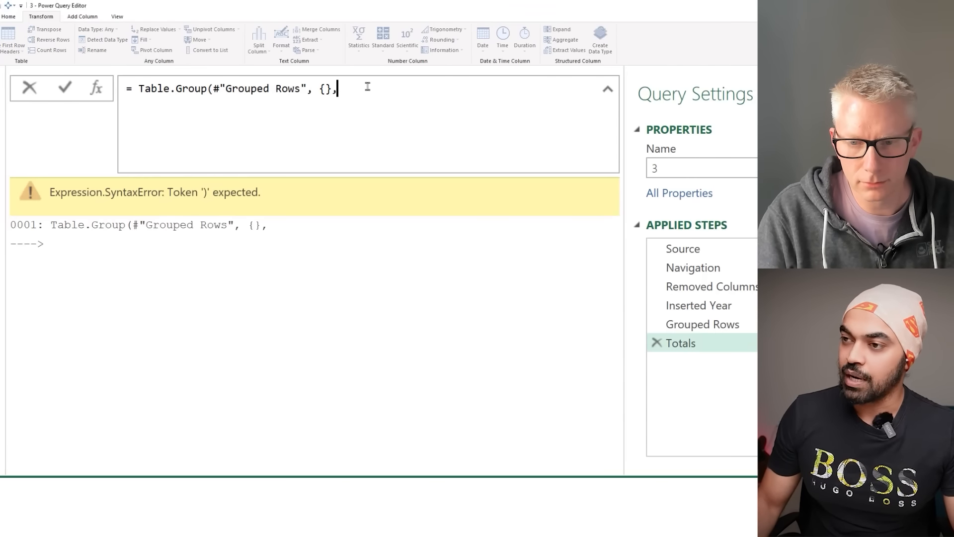
type("{\"Total Sa")
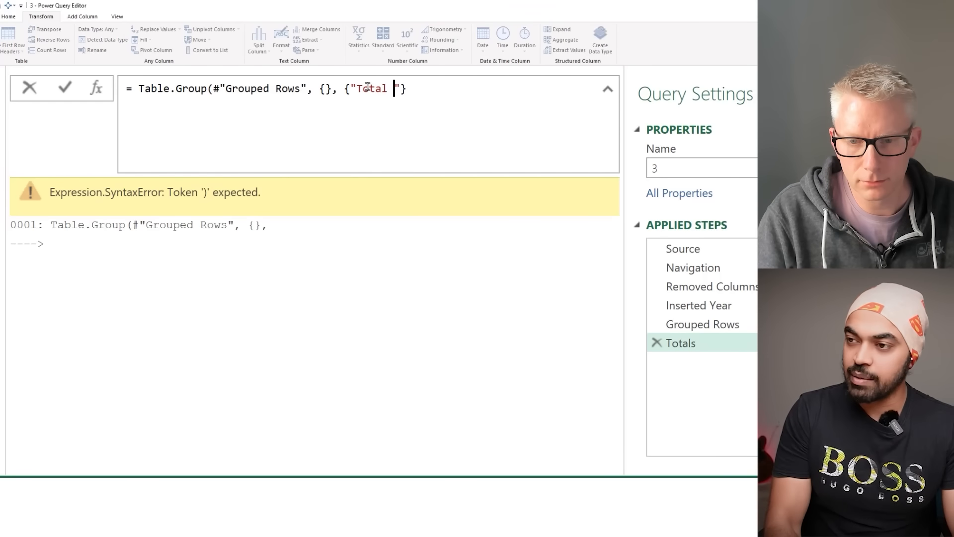
type("les\", each ")
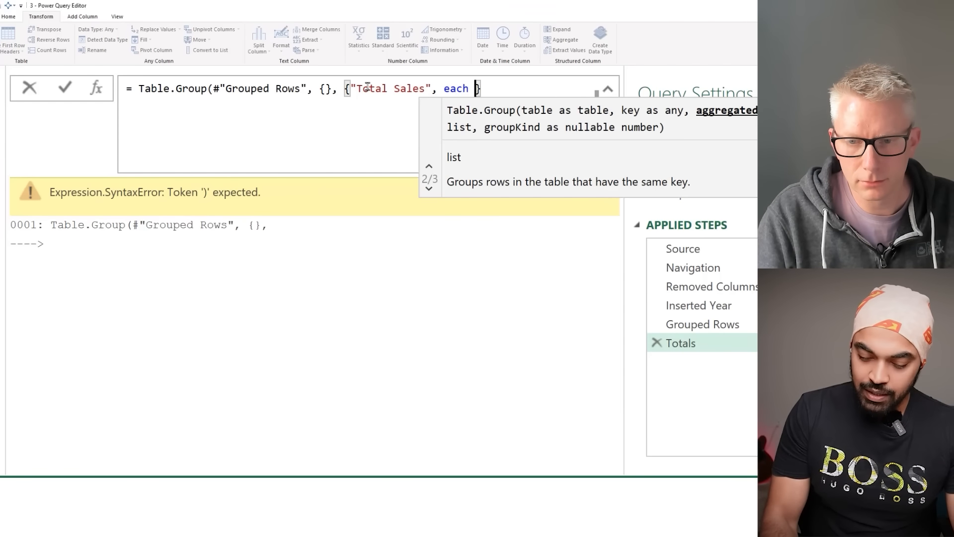
type("List.")
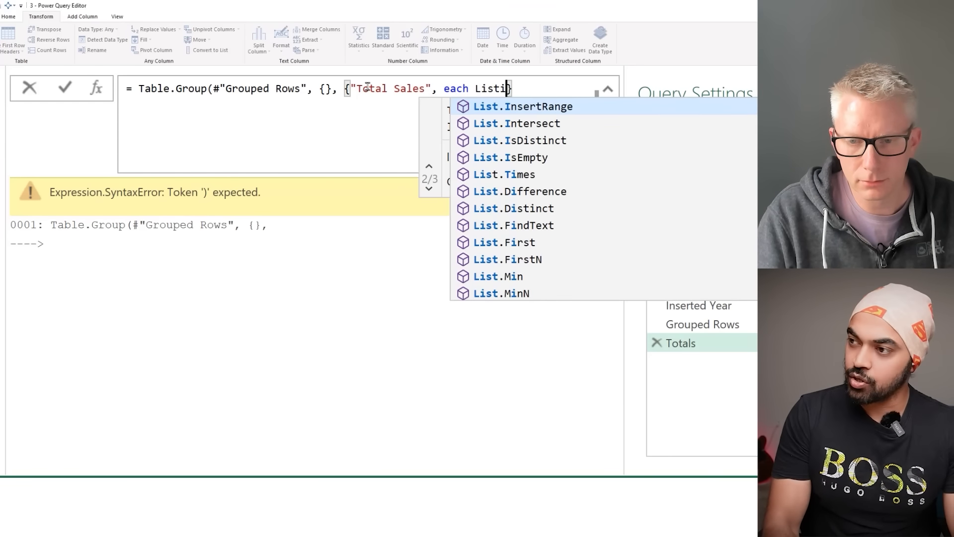
type("Sum(")
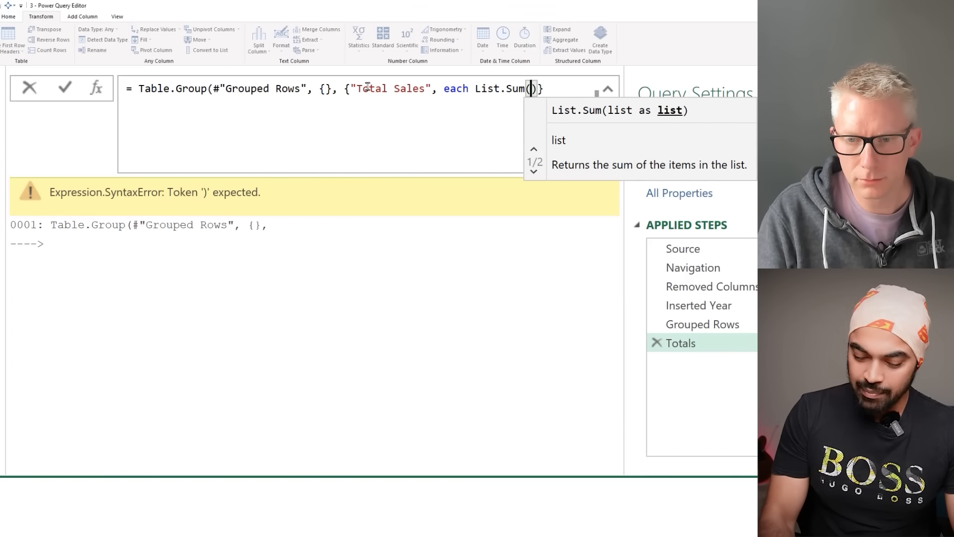
type("[Total ")
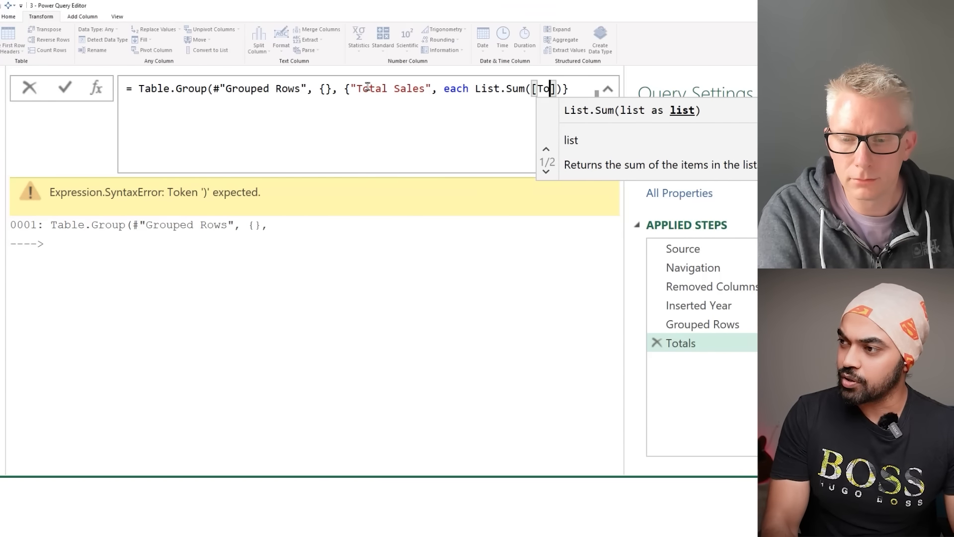
type("Sales")
key("End")
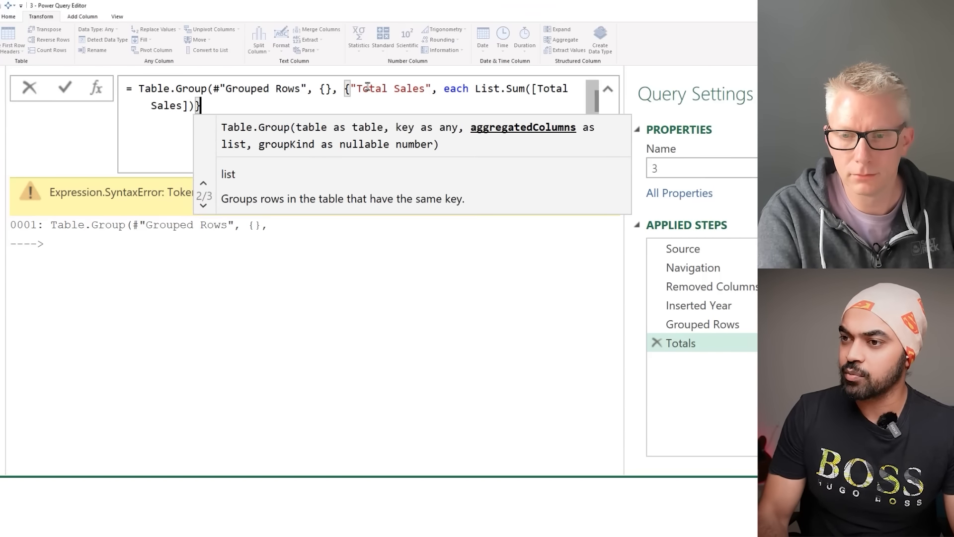
type(")")
key("Return")
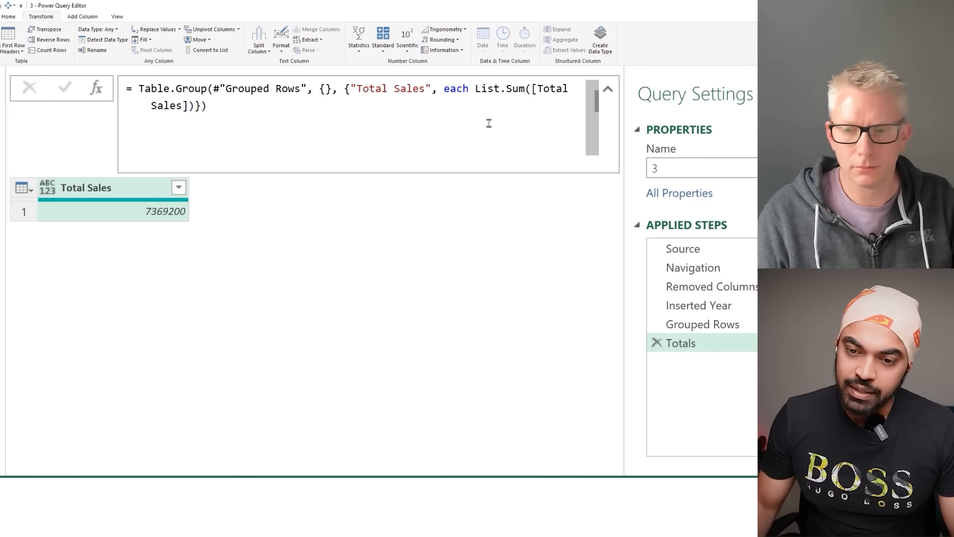
Step: Compare the Total Sales column of the Grouped Rows step with the single-row output of the Totals step
left_click(703, 324)
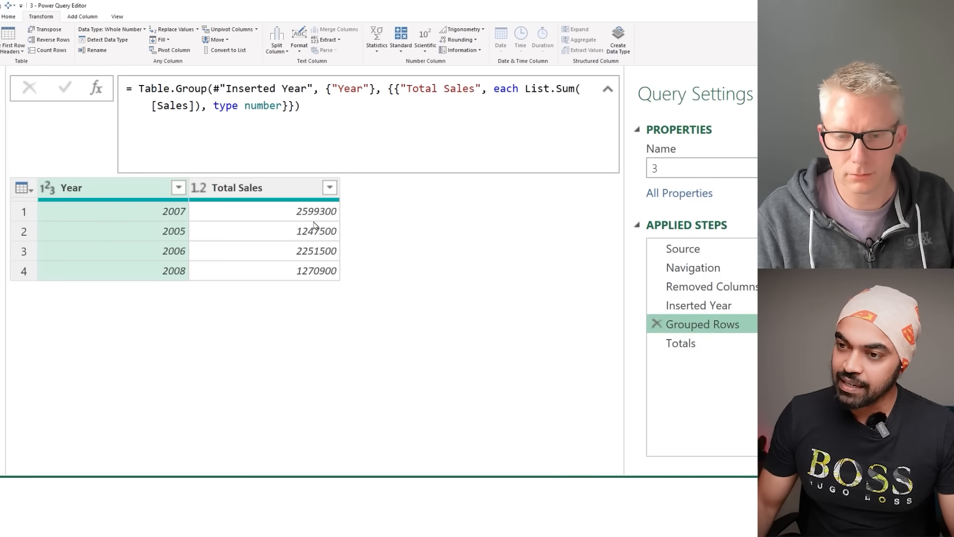
left_click_drag(266, 179, 341, 286)
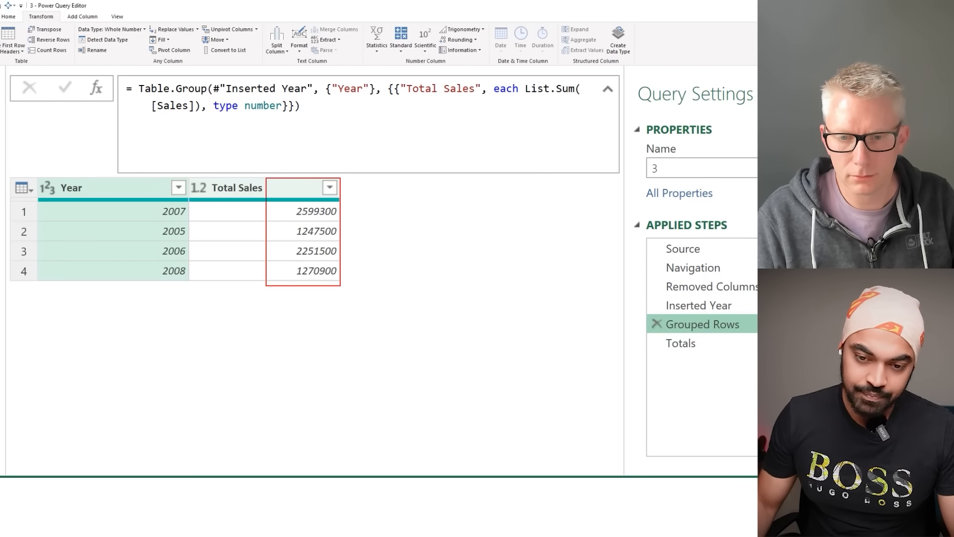
key("Escape")
left_click(694, 345)
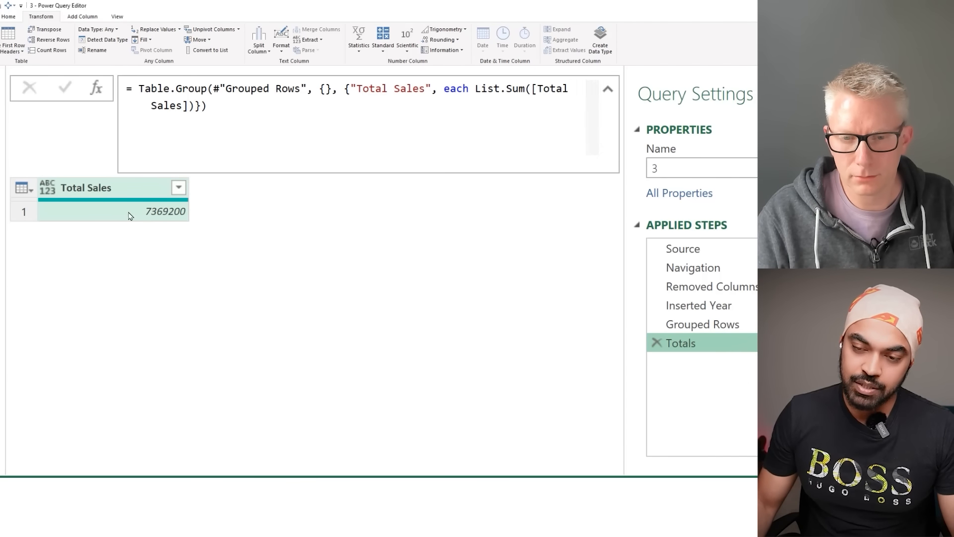
left_click(706, 328)
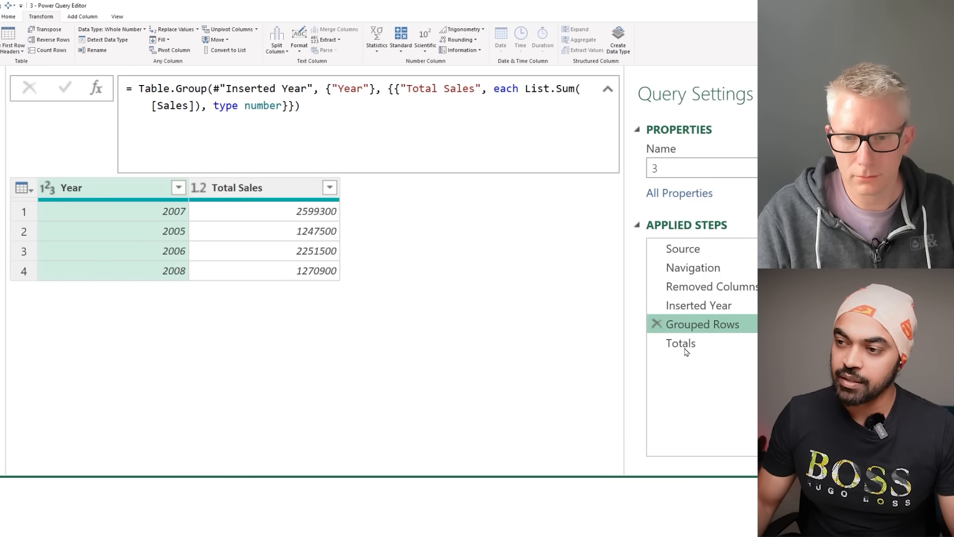
left_click(709, 348)
left_click_drag(26, 171, 123, 200)
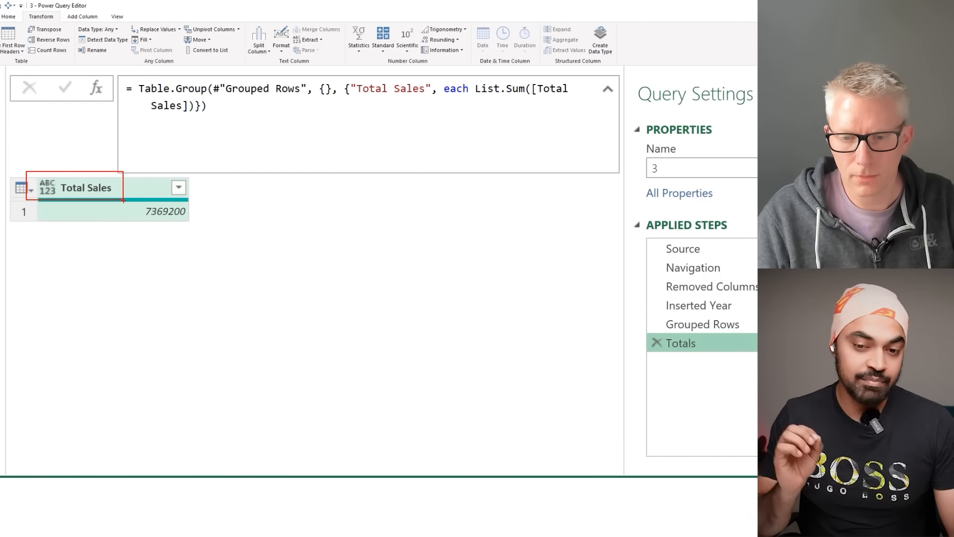
Step: Insert a custom step after Totals that appends both tables with the formula = #"Grouped Rows" & Totals
left_click(96, 79)
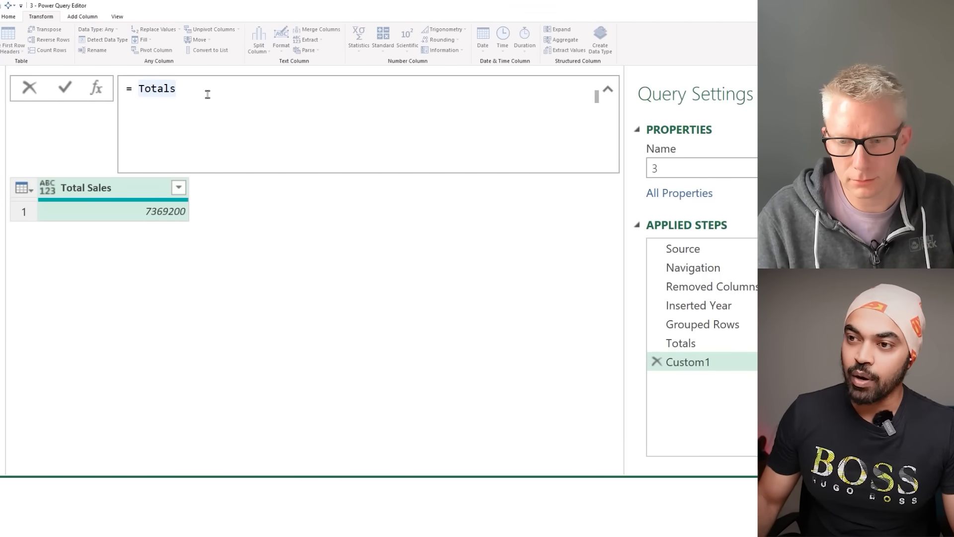
type("Grouped")
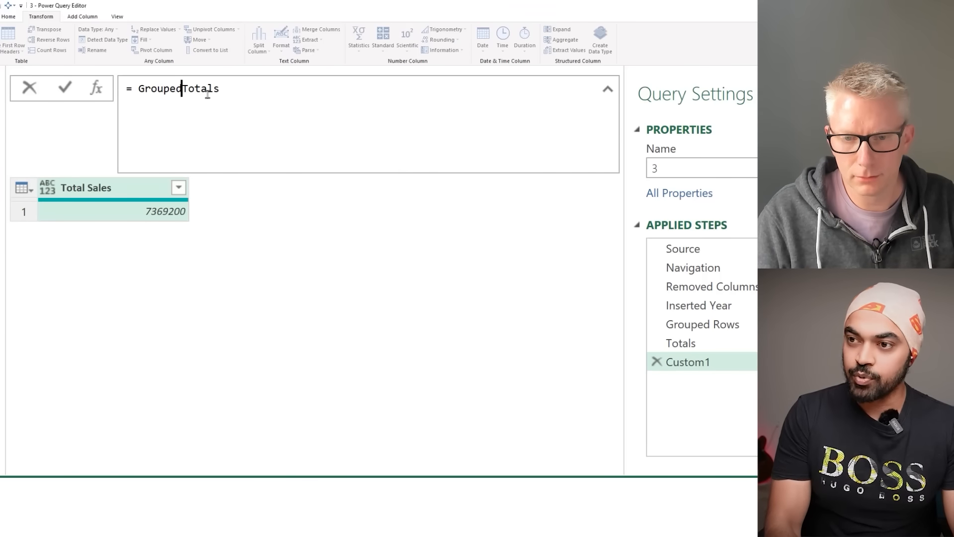
key("Escape")
type("#\"Grouped Rows\"")
key("Down")
key("Up")
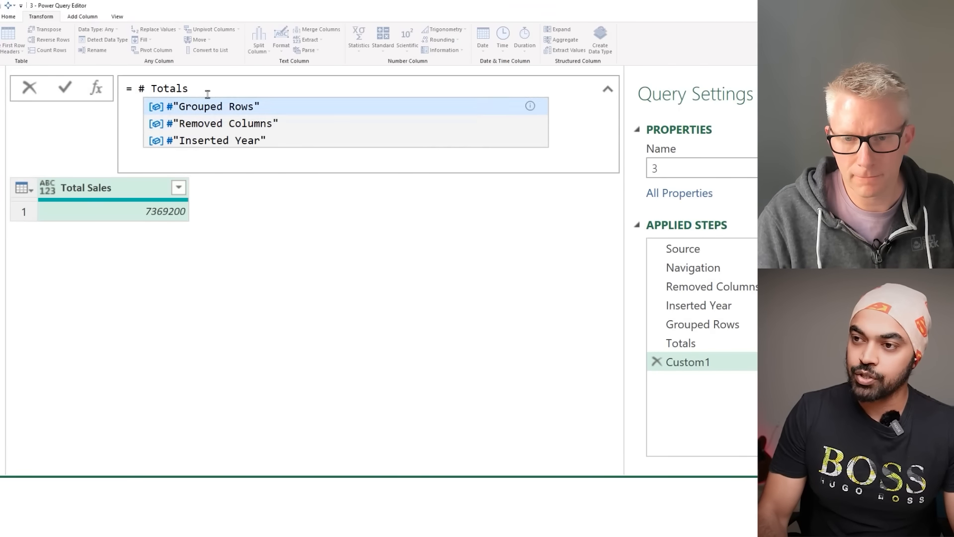
key("Tab")
type("&")
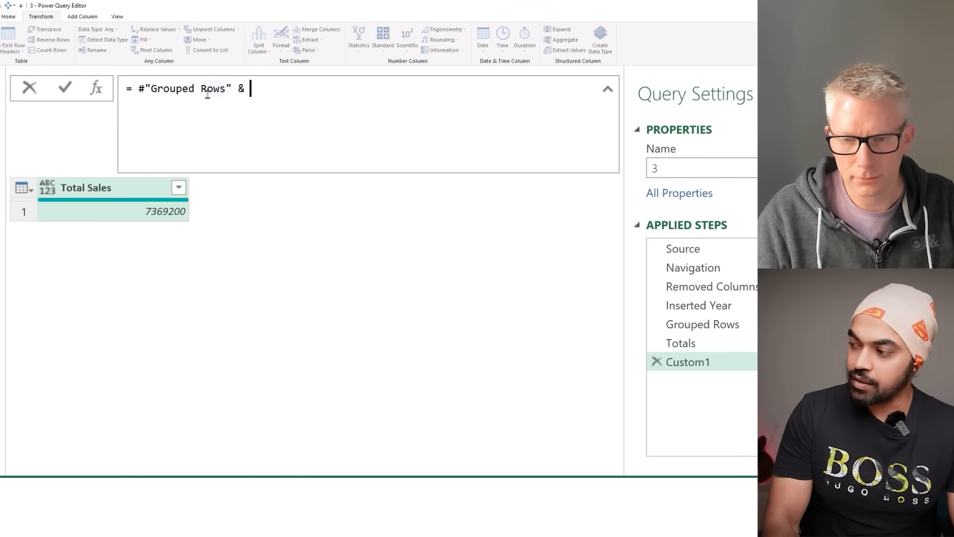
type(" Totals")
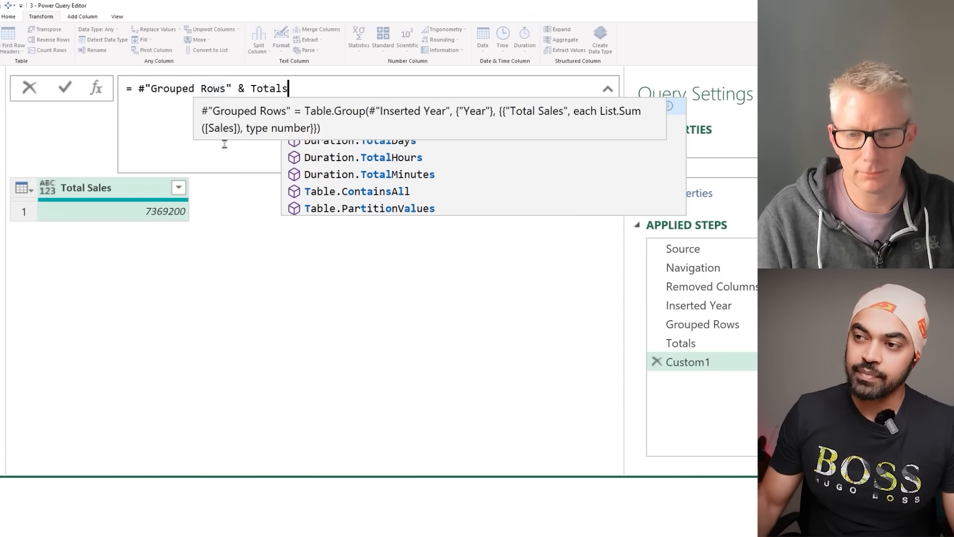
key("Return")
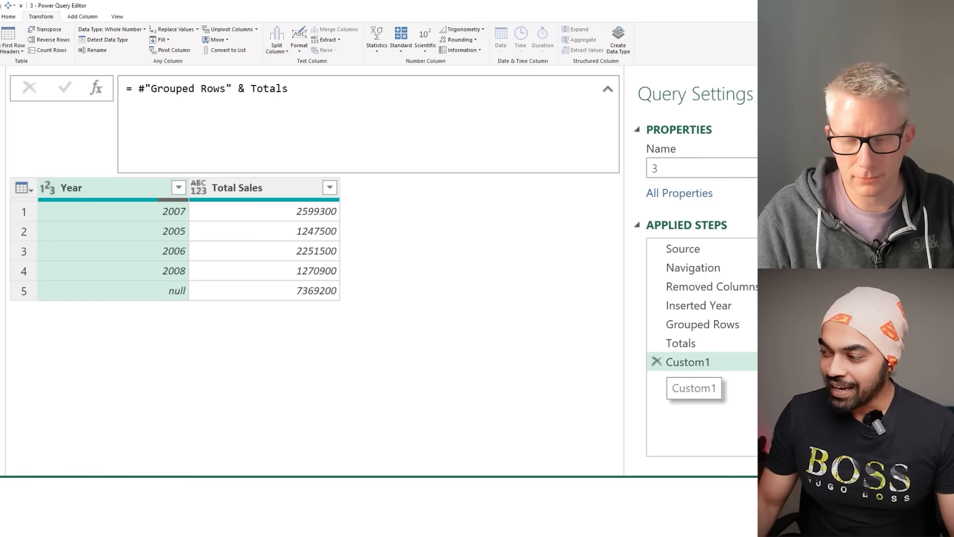
Step: Move the {"Total Sales", ...} aggregation list in the Totals step's formula onto its own indented line
left_click(680, 348)
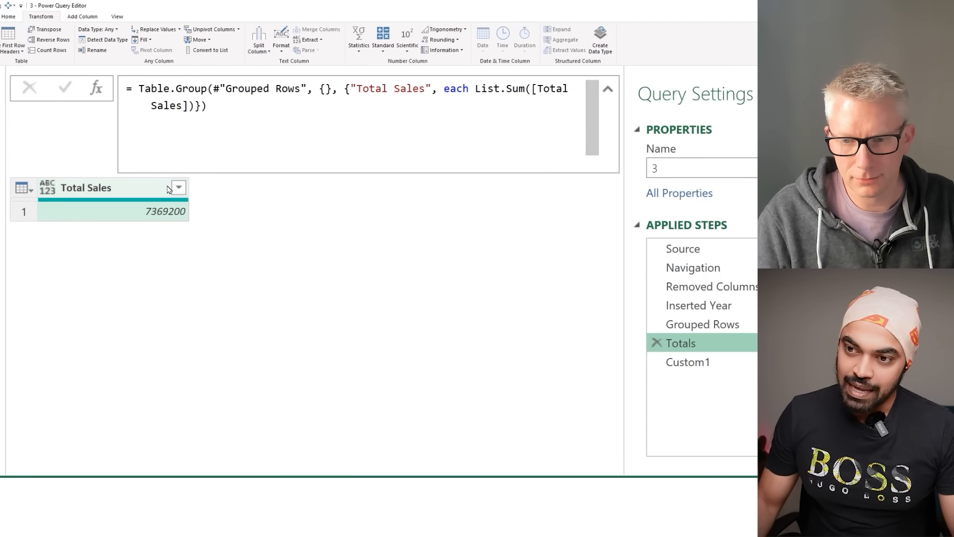
key("ctrl+2")
left_click_drag(33, 174, 184, 222)
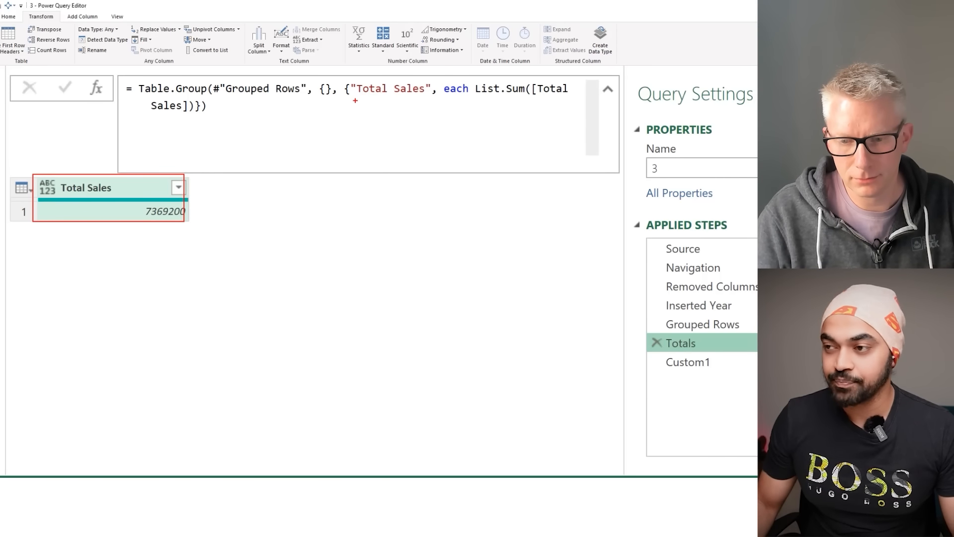
key("Escape")
left_click(345, 90)
key("shift+Return")
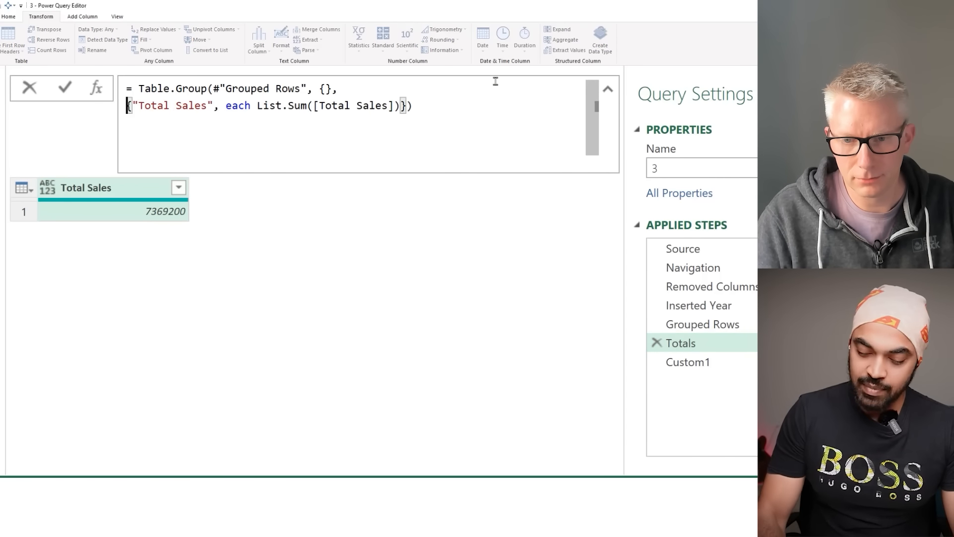
key("Tab")
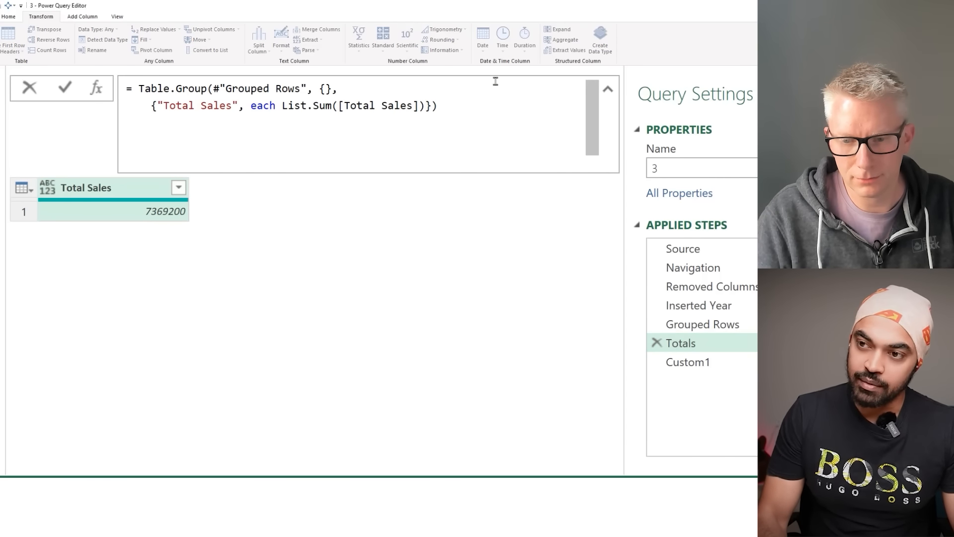
Step: Add an outer opening brace { on a separate line above the indented Total Sales aggregation list
type("{")
key("Right")
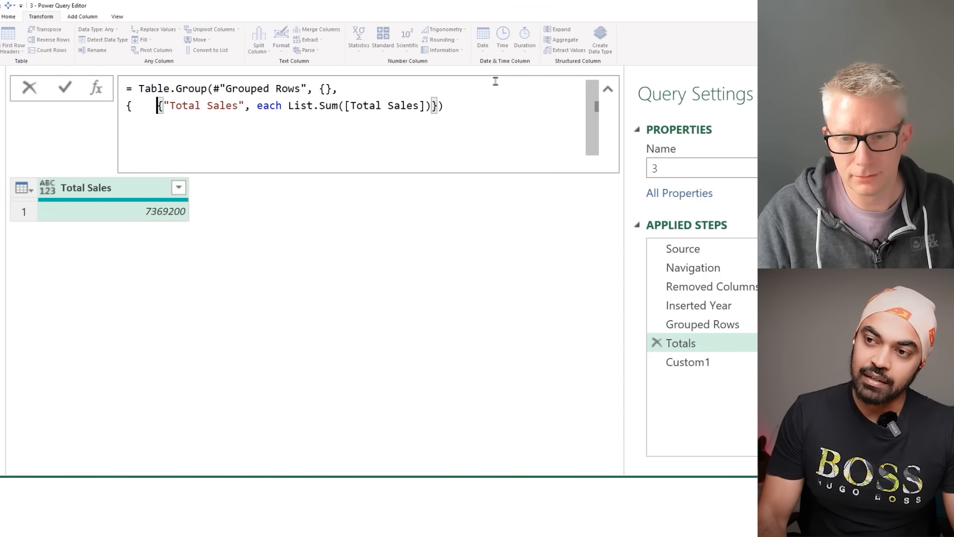
key("BackSpace")
key("BackSpace")
key("BackSpace")
key("BackSpace")
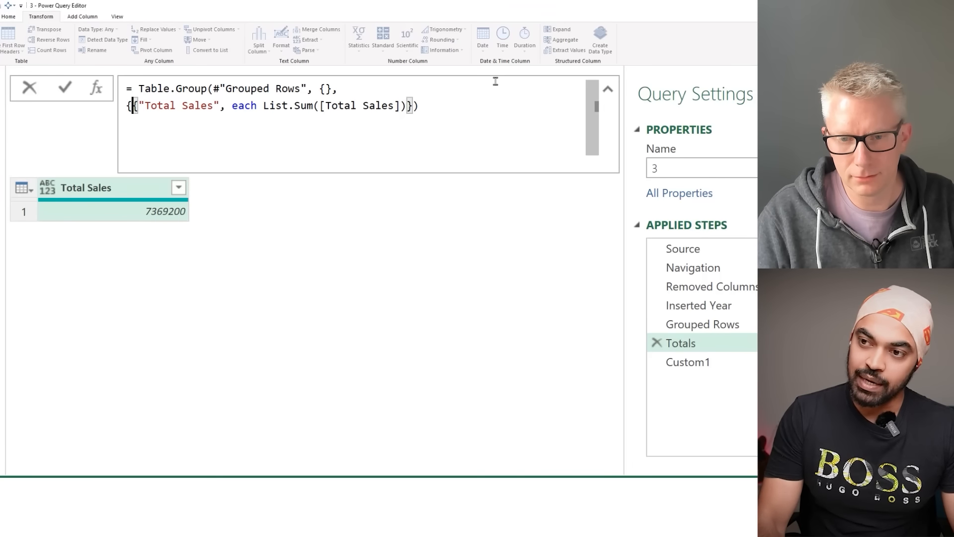
key("Return")
key("Tab")
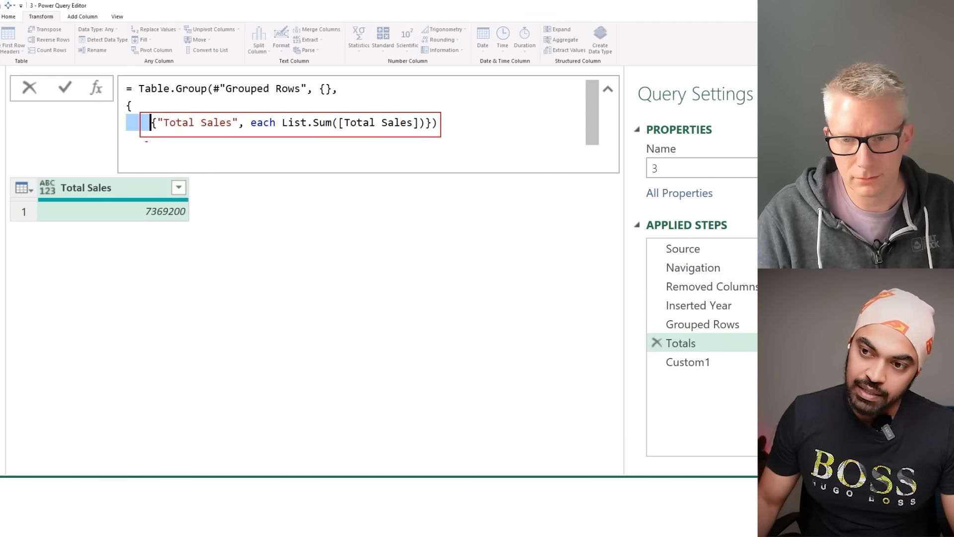
Step: Replace the closing parenthesis after the Total Sales list with a comma and add the aggregation {"Year", each "Total"} on a new line
left_click_drag(146, 142, 400, 165)
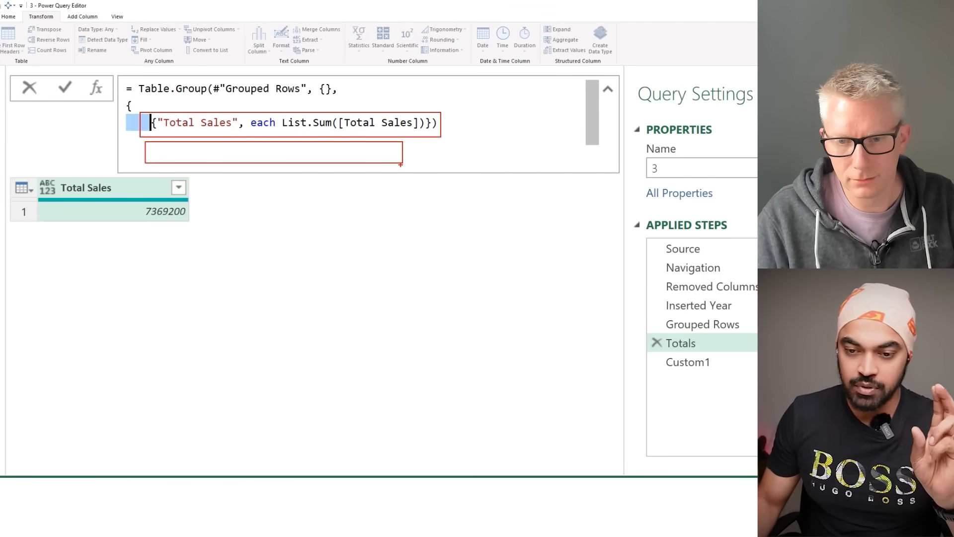
key("Escape")
left_click(449, 123)
key("BackSpace")
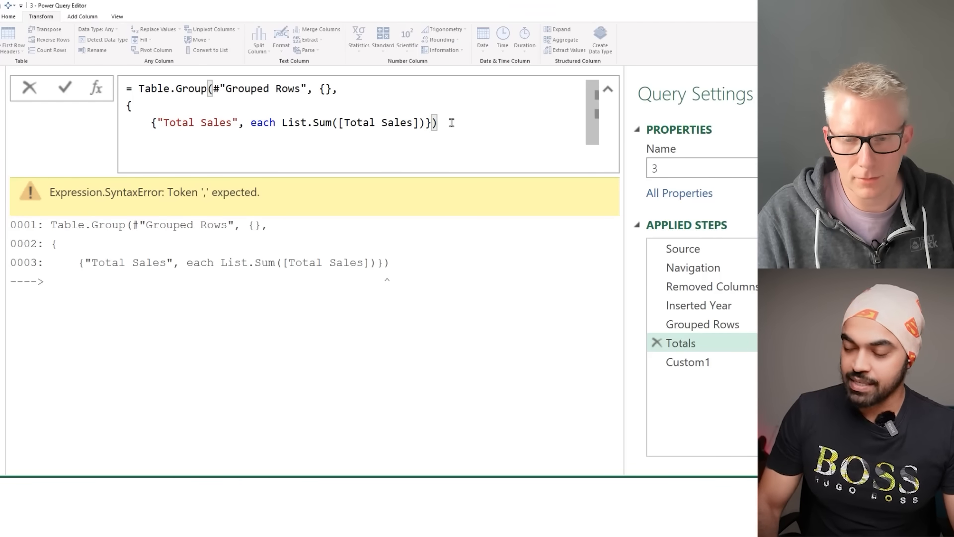
type(",")
key("Return")
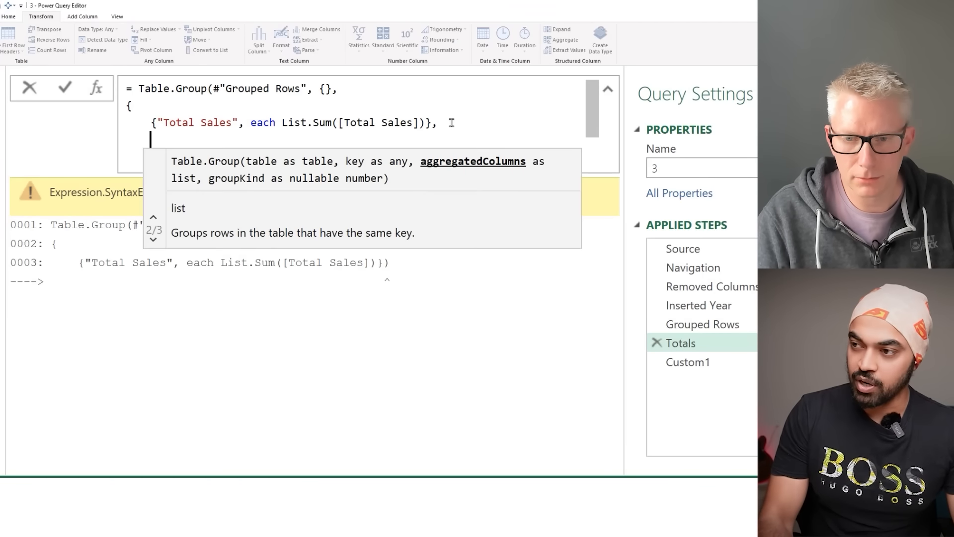
type("{")
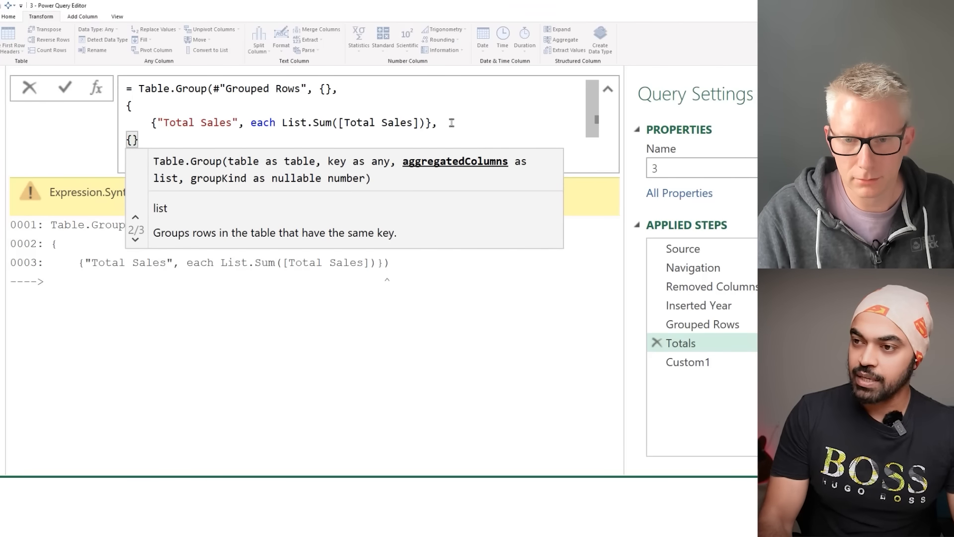
type("\"Ye")
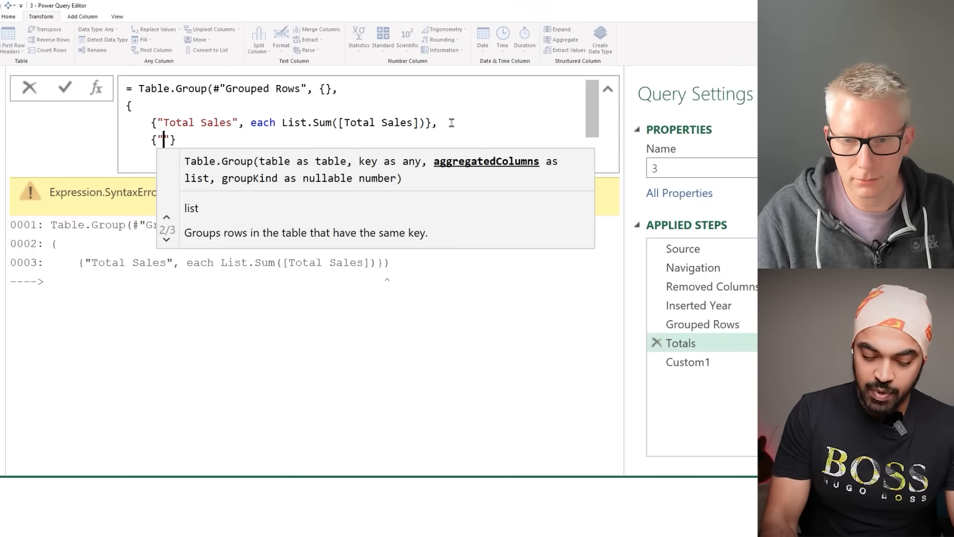
type("ar")
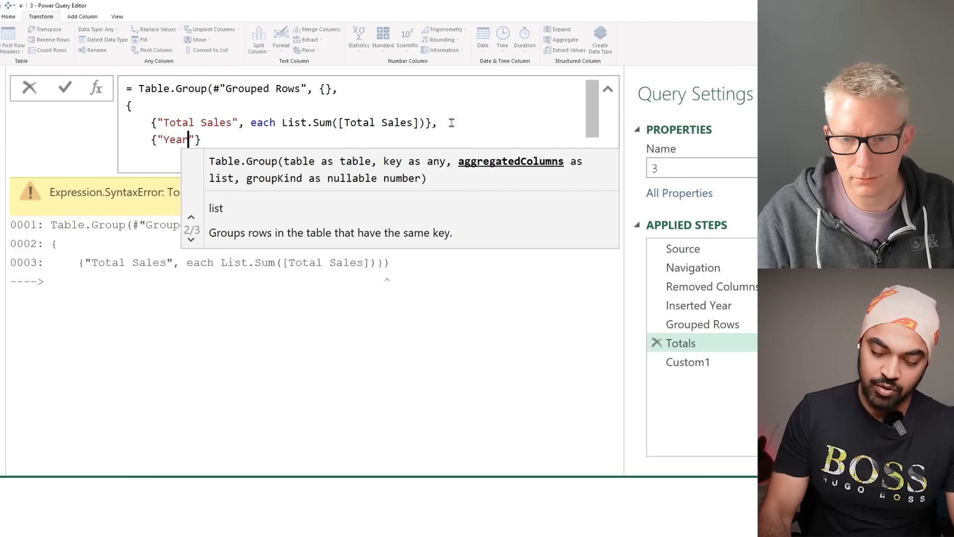
type("\", each")
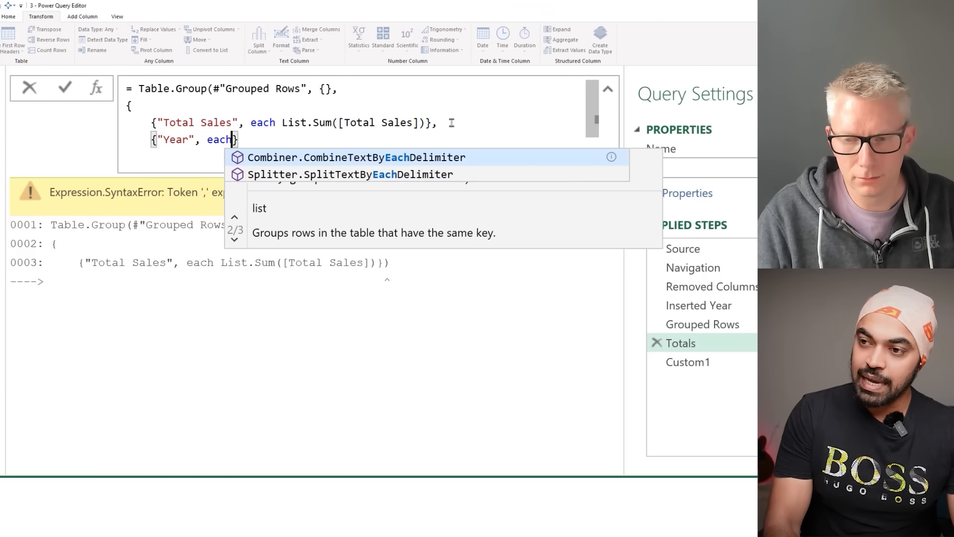
type(" \"Total")
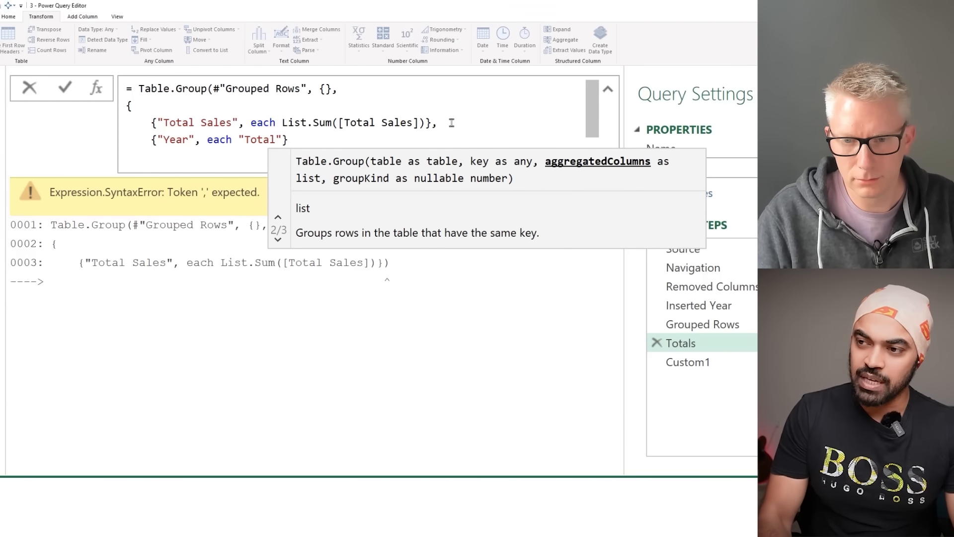
Step: Close the outer aggregation list with a brace and the Table.Group call with a parenthesis on separate lines, and apply the Totals formula
key("End")
key("Return")
type("}")
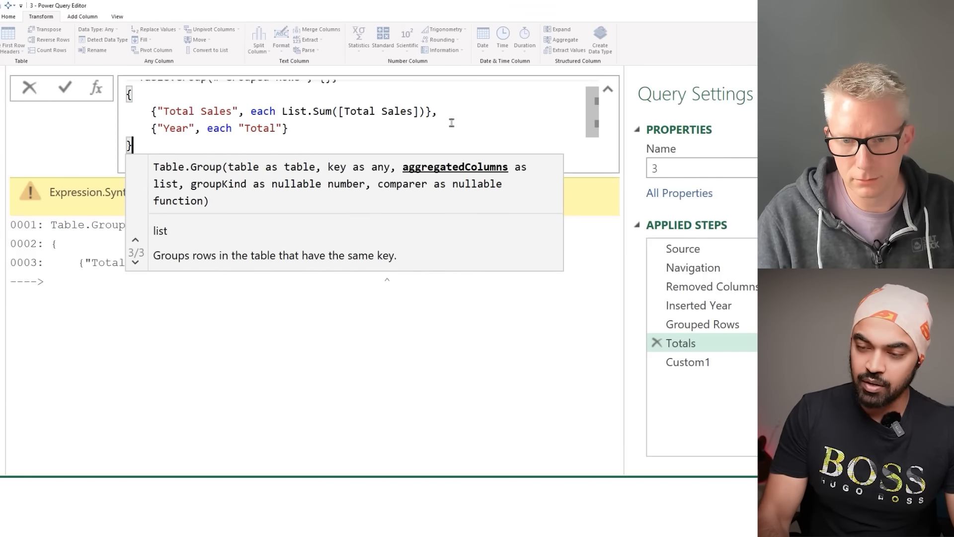
key("Return")
type(")")
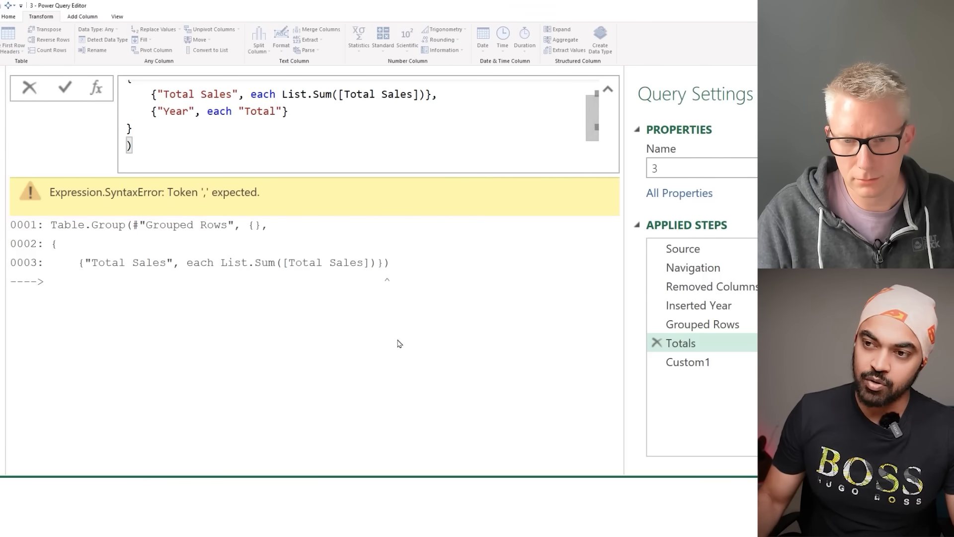
key("Return")
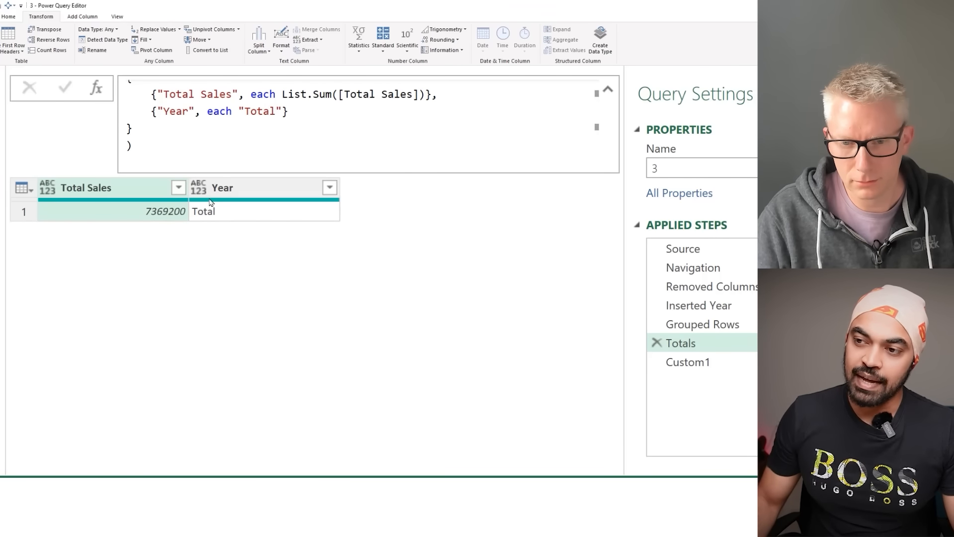
Step: Check the Year column of the Totals step against Grouped Rows and review the appended total row in Custom1
left_click(188, 112)
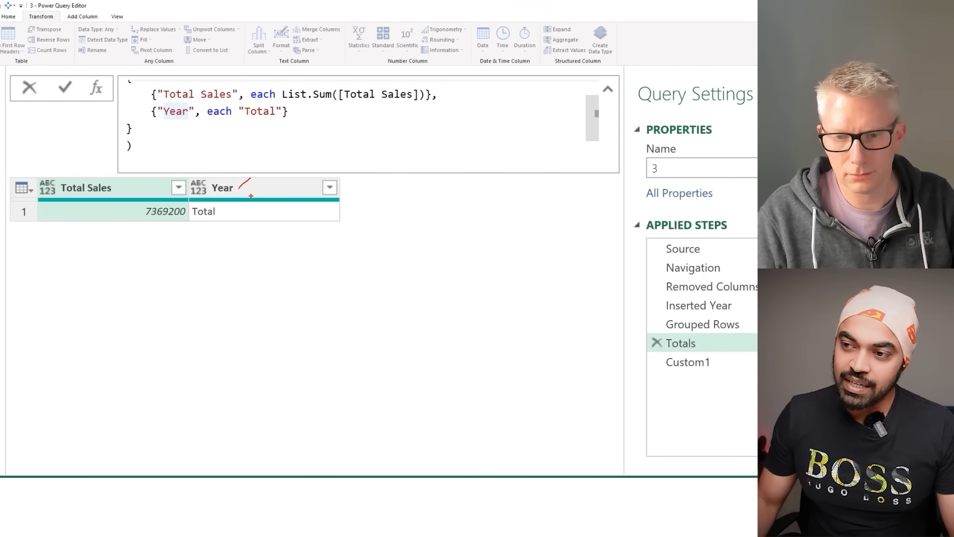
key("Escape")
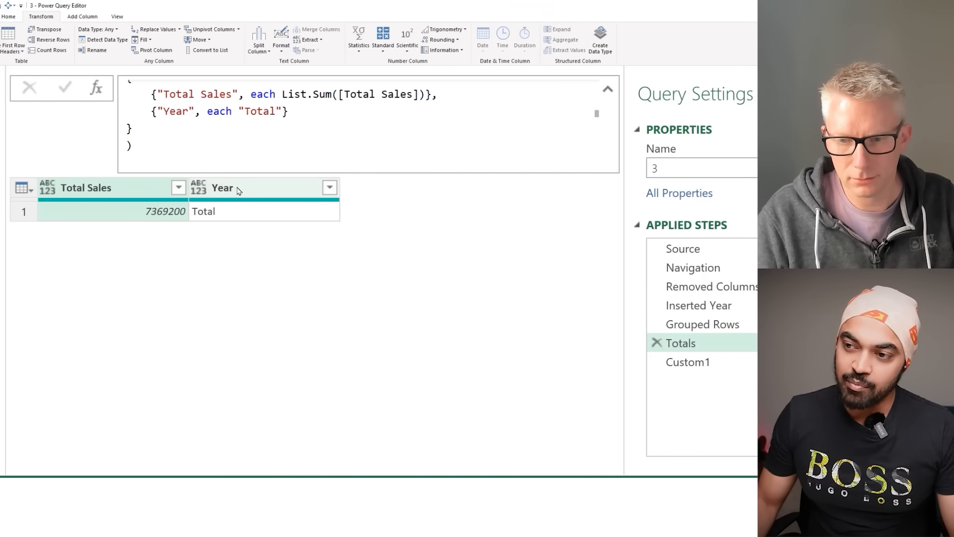
left_click(697, 327)
left_click(683, 360)
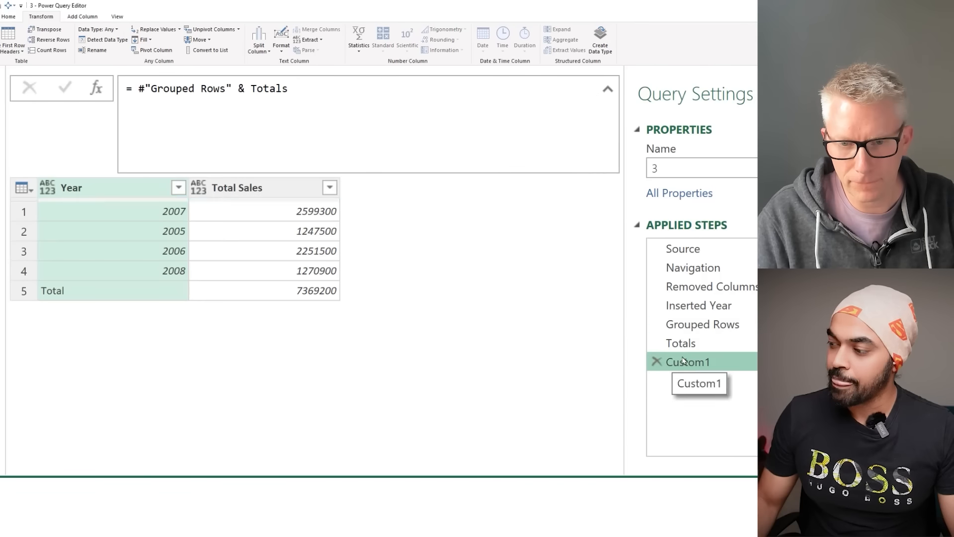
mouse_move(1, 278)
left_mouse_down()
mouse_move(287, 304)
mouse_move(348, 304)
mouse_move(379, 279)
left_mouse_up()
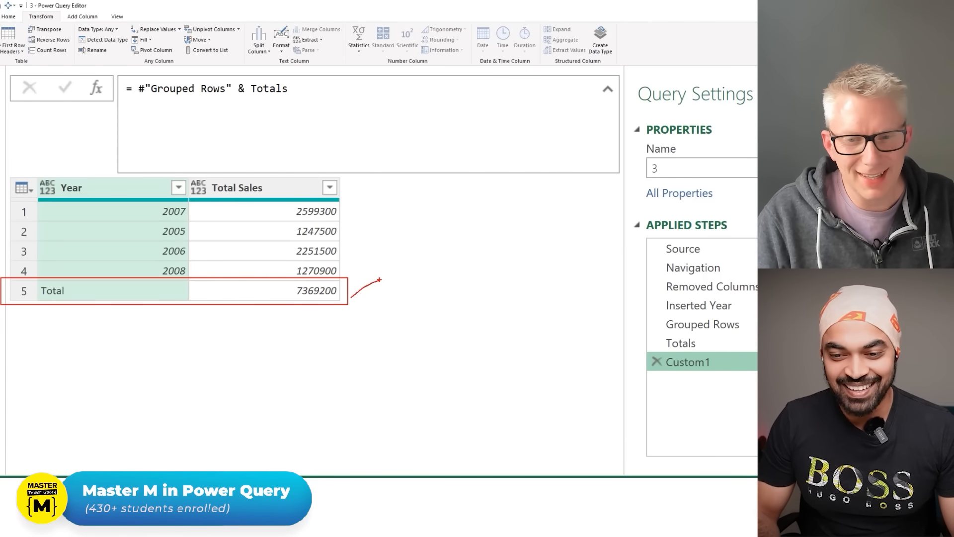
key("Escape")
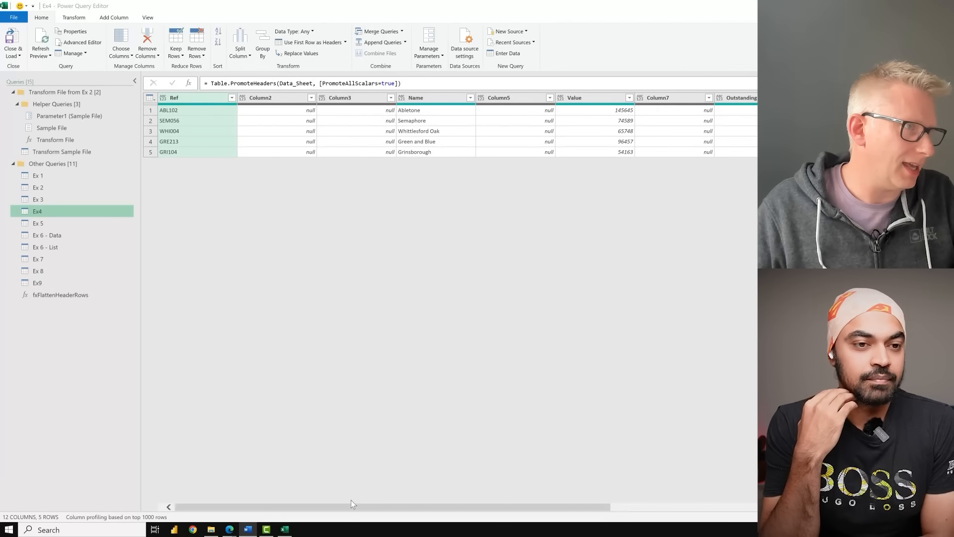
Step: Add a custom step after Promoted Headers in the Ex4 query with the formula = Table.Profile(#"Promoted Headers")
left_click_drag(348, 507, 550, 531)
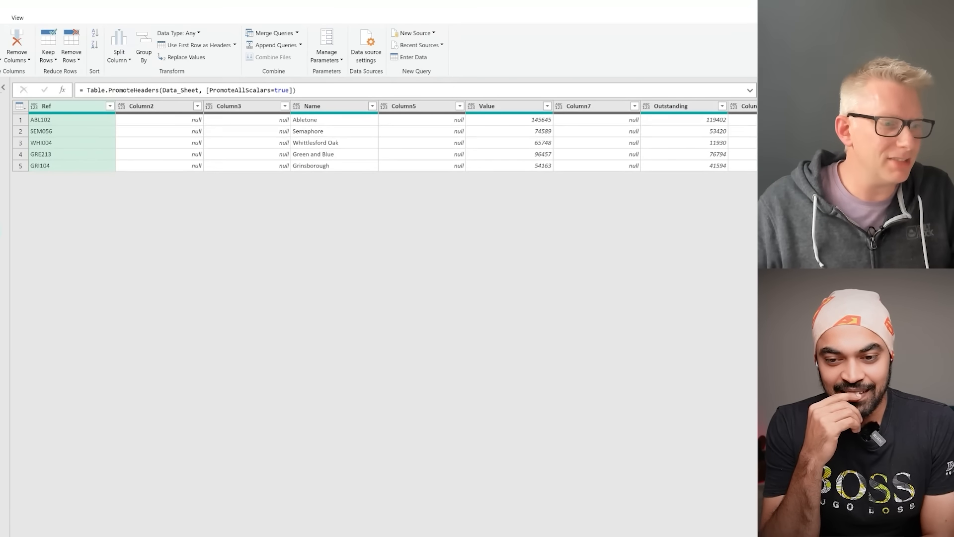
scroll(382, 139, "right", 5)
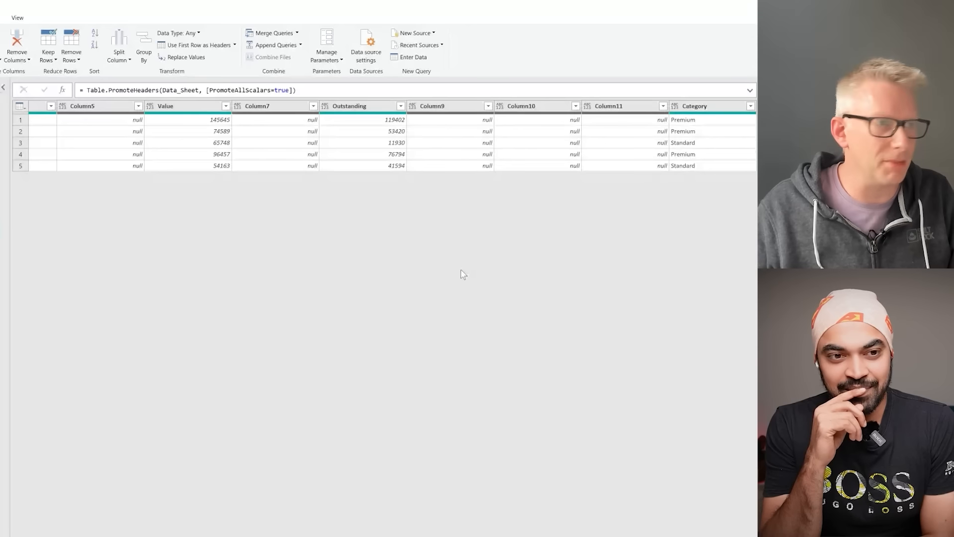
left_click_drag(424, 535, 184, 535)
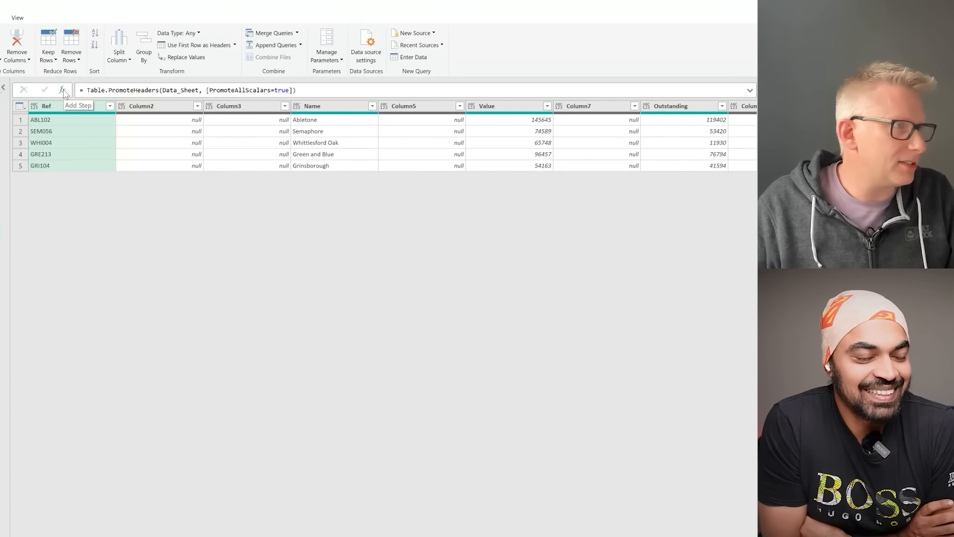
left_click(63, 91)
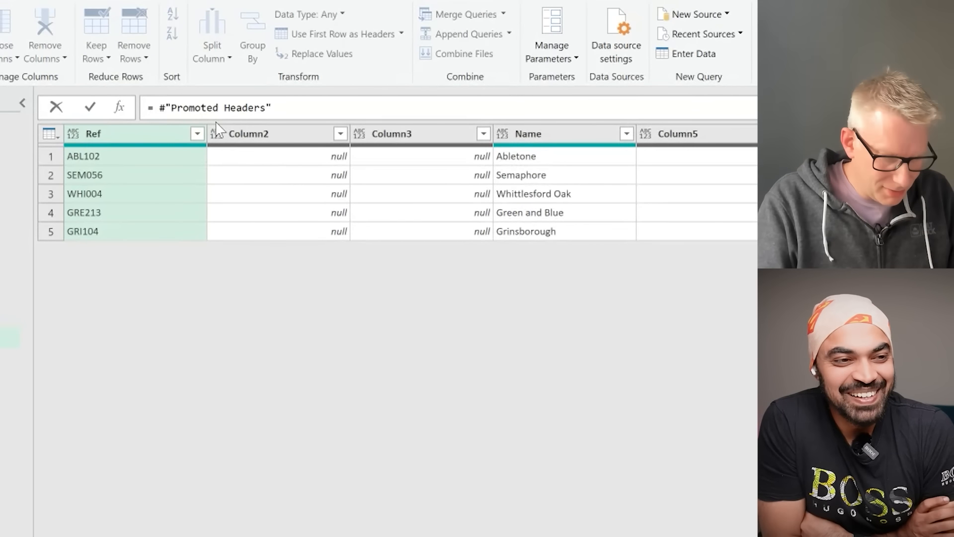
type("Table.Profile(")
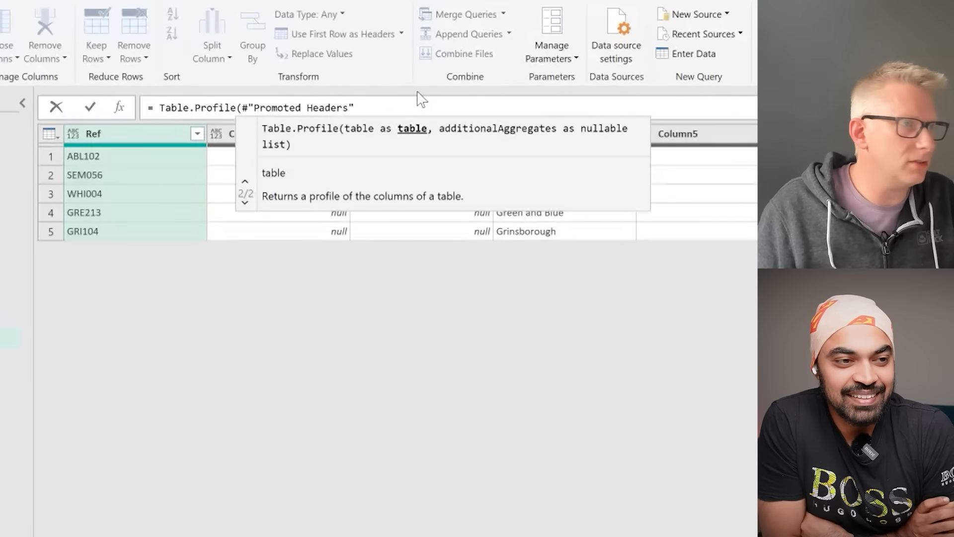
type(")")
key("Return")
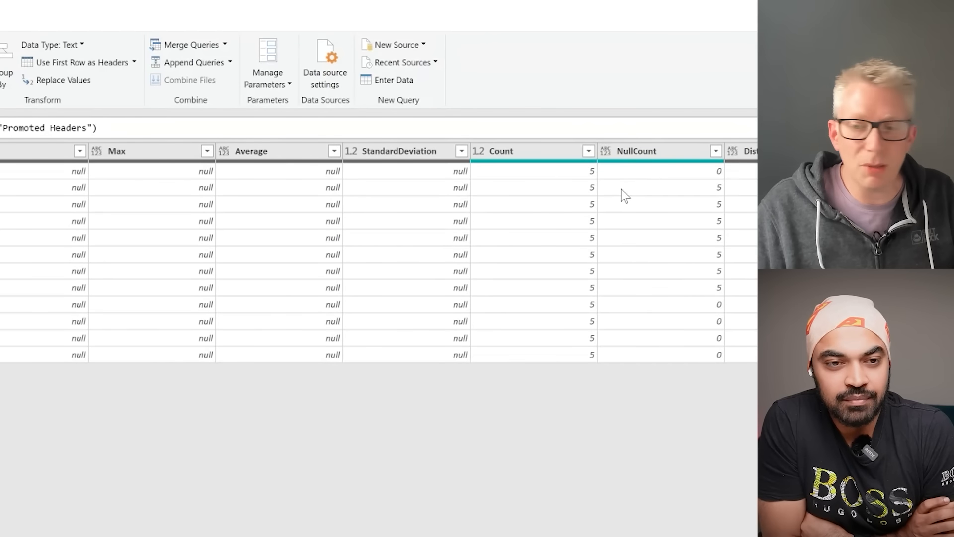
Step: Filter the NullCount column of the table profile to exclude 0 and keep only the value 5
left_click(716, 151)
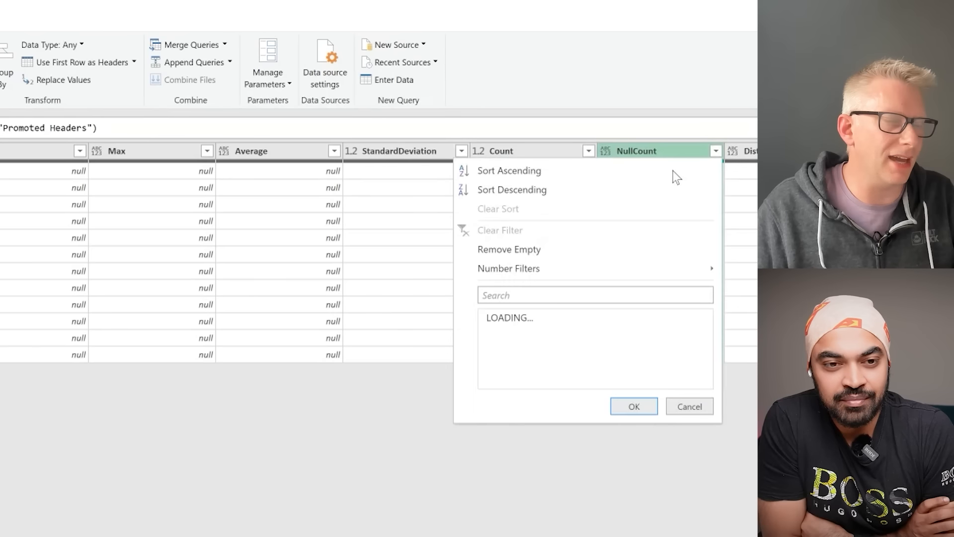
left_click(491, 334)
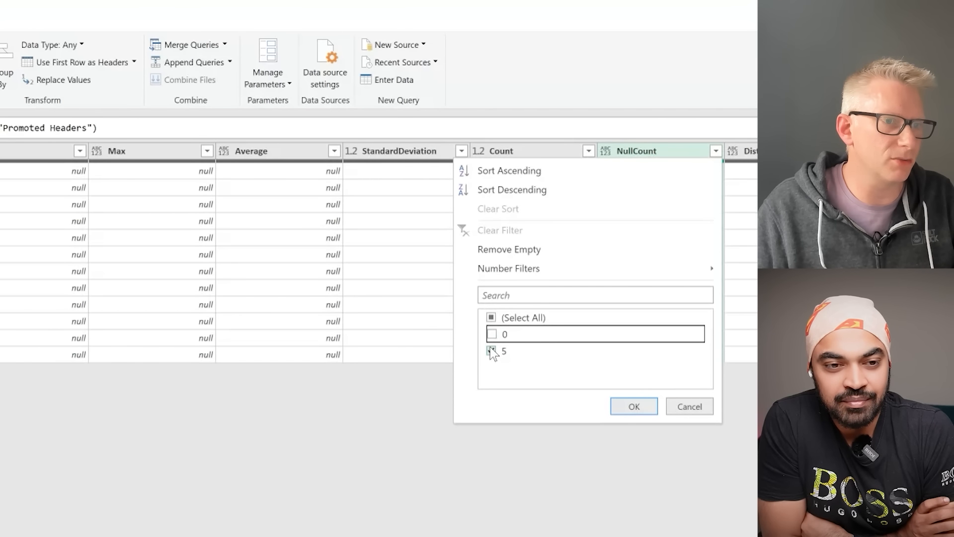
left_click(628, 407)
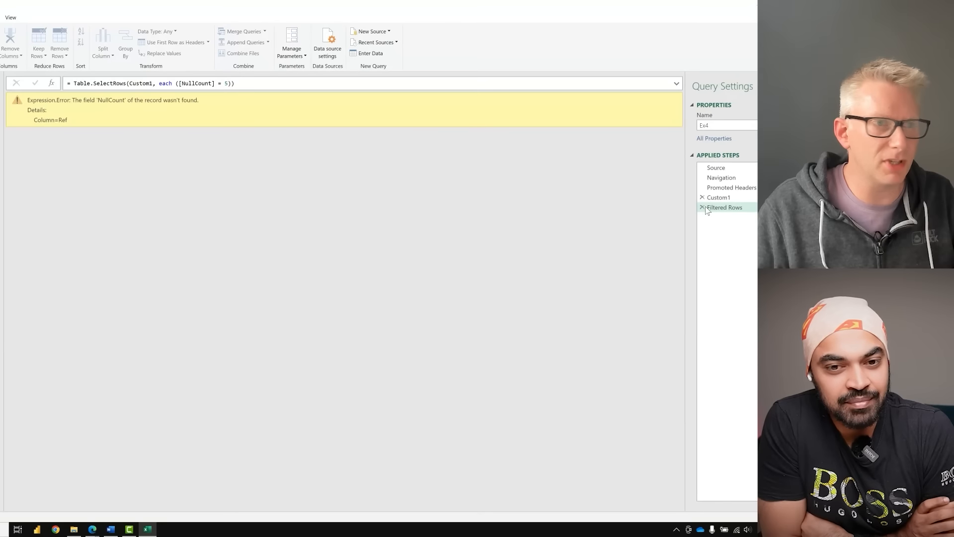
Step: Delete the Filtered Rows step and keep only the Column and NullCount columns of the profile table
left_click(703, 207)
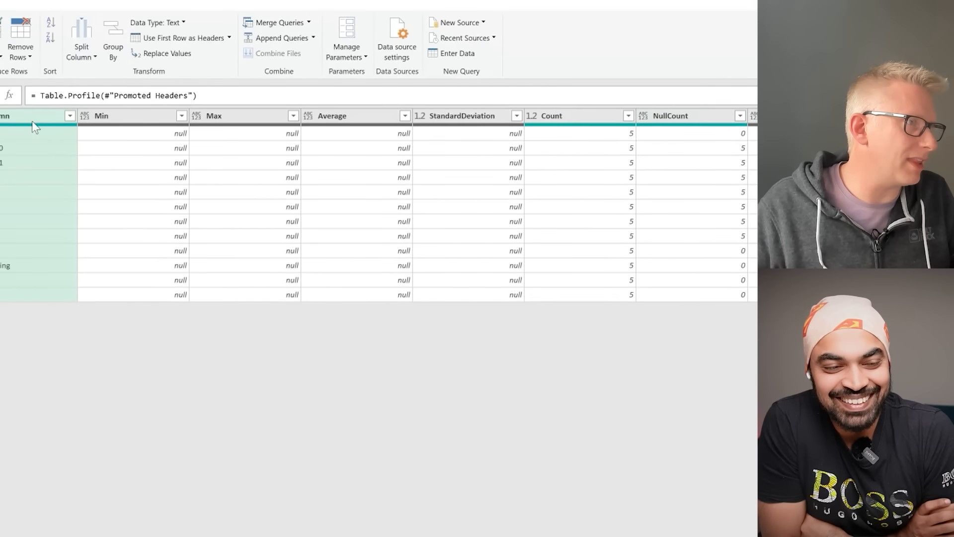
left_click(706, 130, "shift")
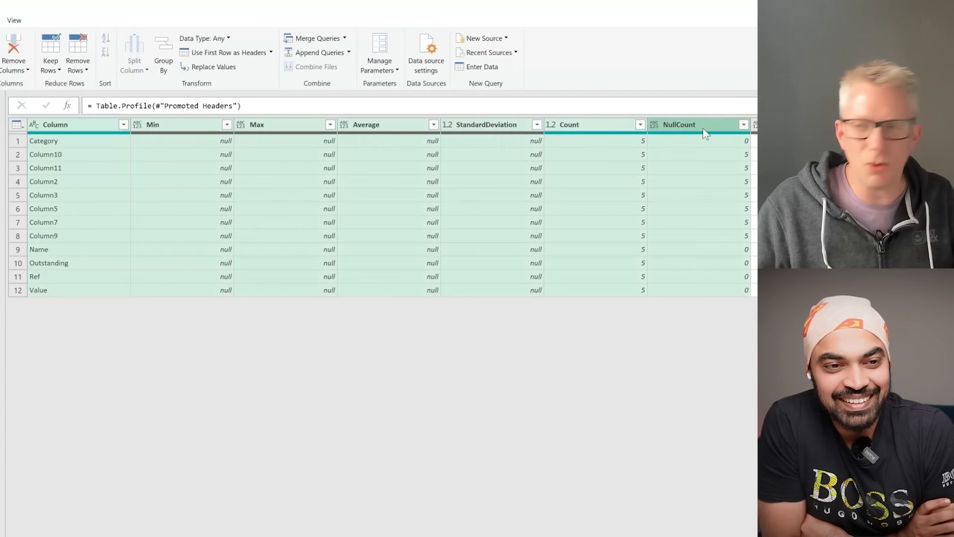
left_click(98, 126)
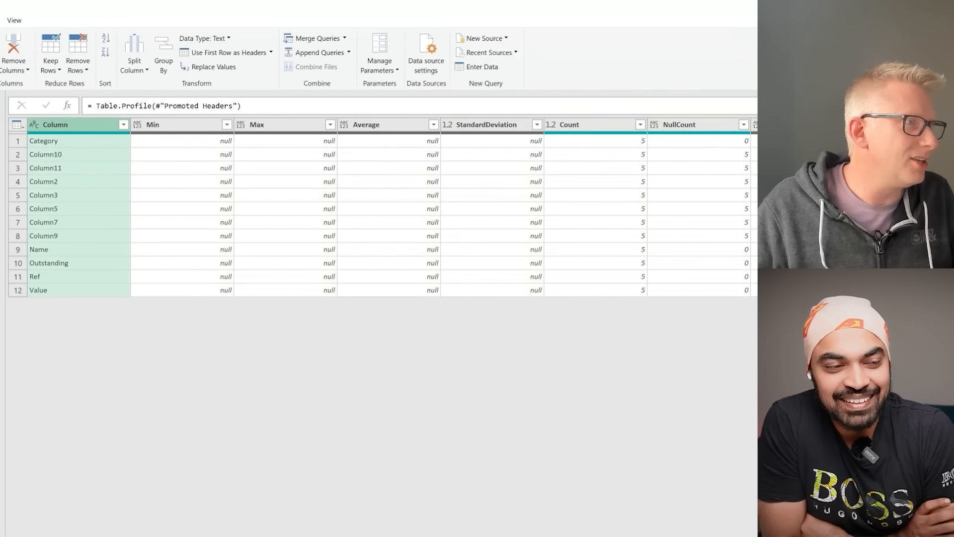
left_click(694, 124)
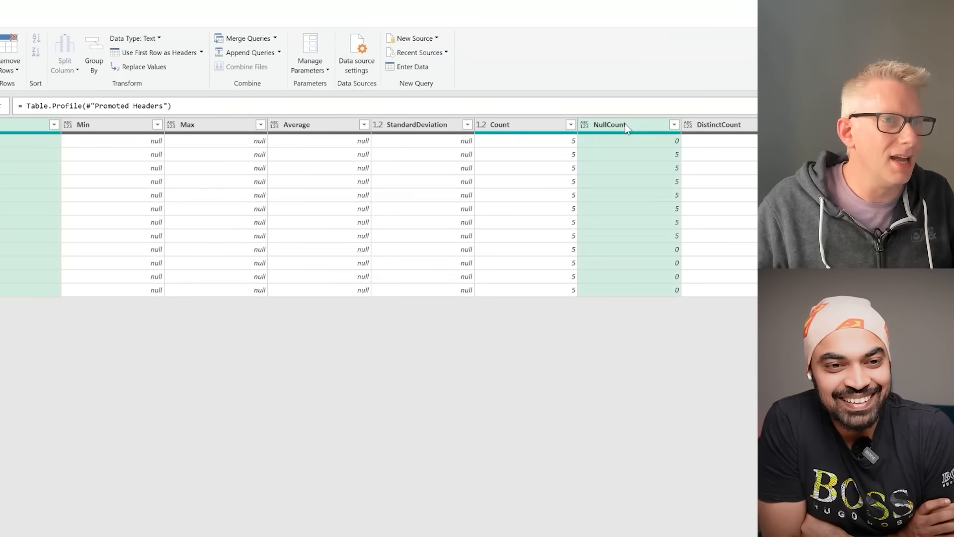
right_click(695, 127)
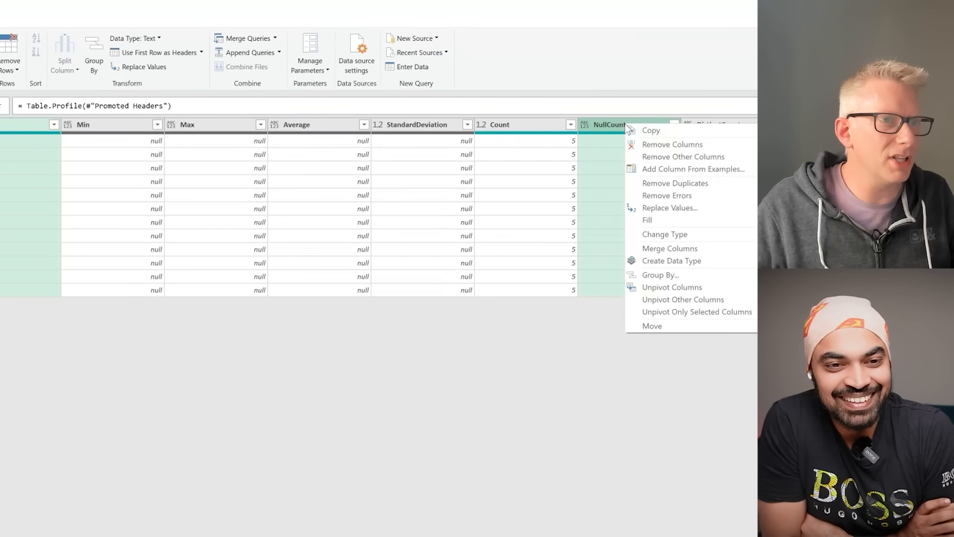
left_click(685, 157)
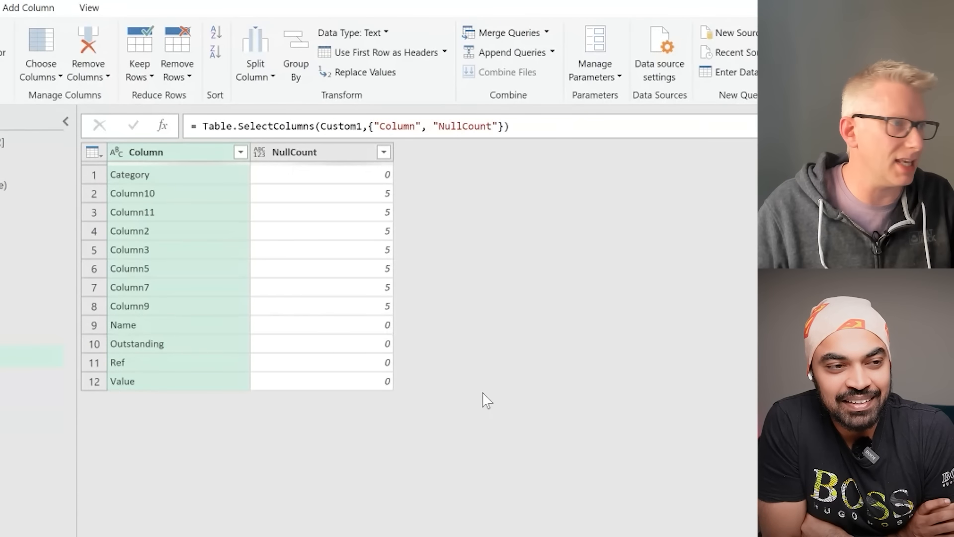
Step: Filter the NullCount column to keep only the rows with the value 5
left_click(384, 152)
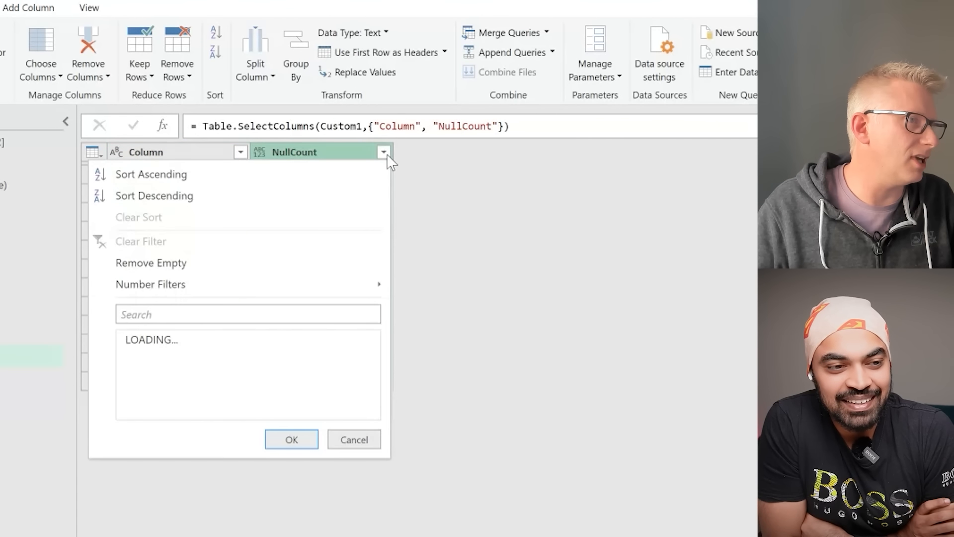
left_click(131, 375)
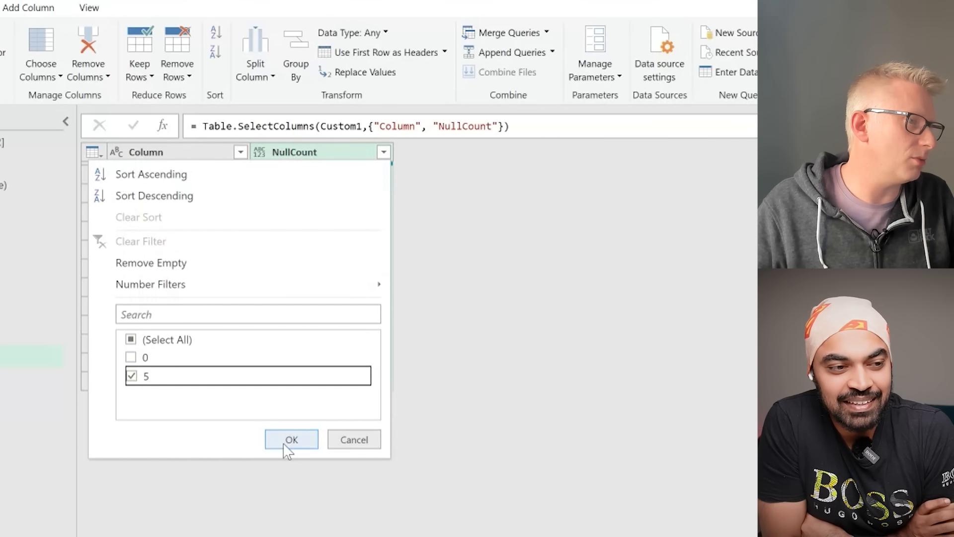
left_click(285, 444)
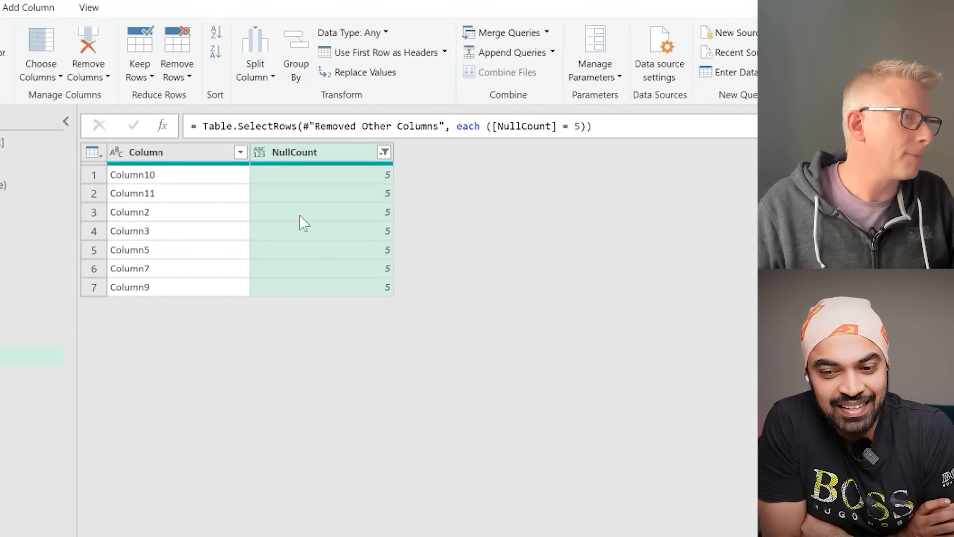
Step: Replace the hard-coded 5 in the row filter formula with Table.RowCount(#"Promoted Headers")
left_click(580, 128)
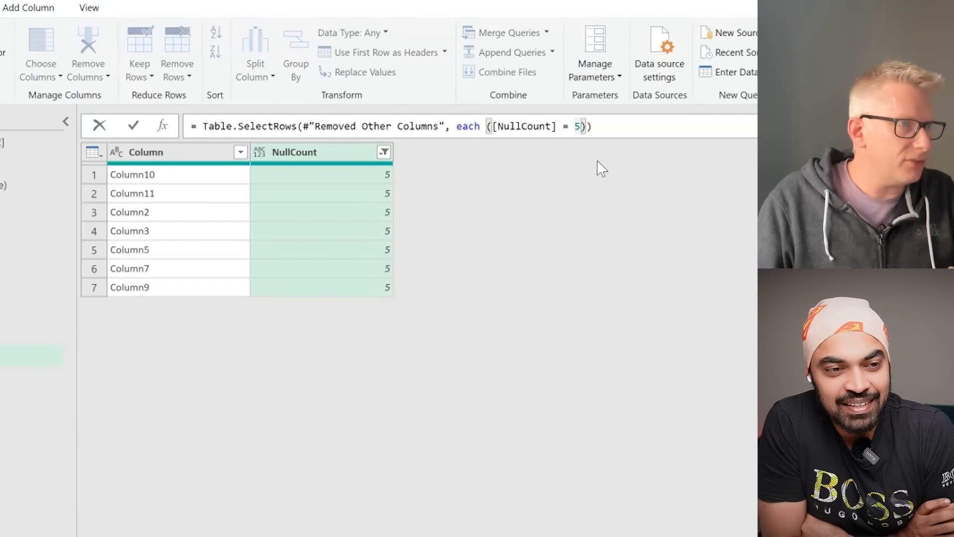
key("BackSpace")
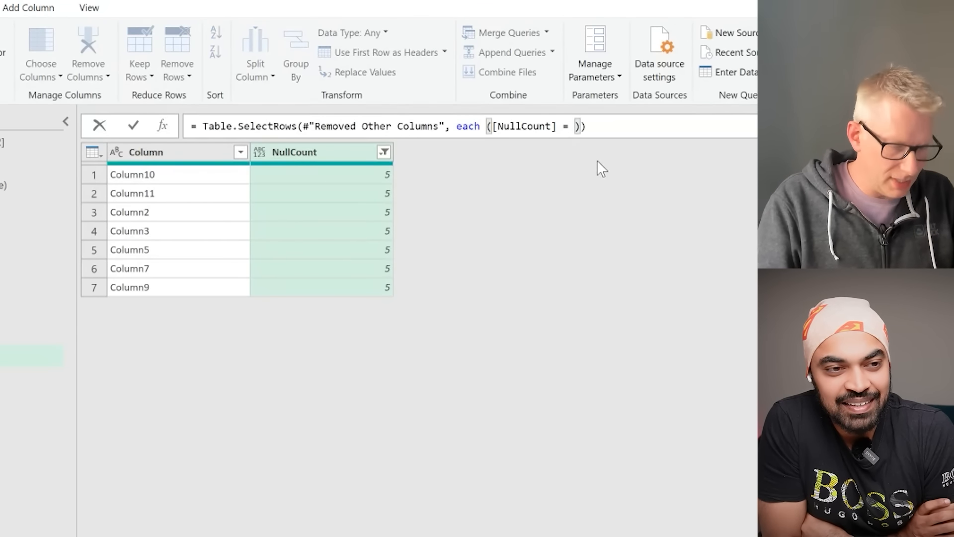
type("Table..R")
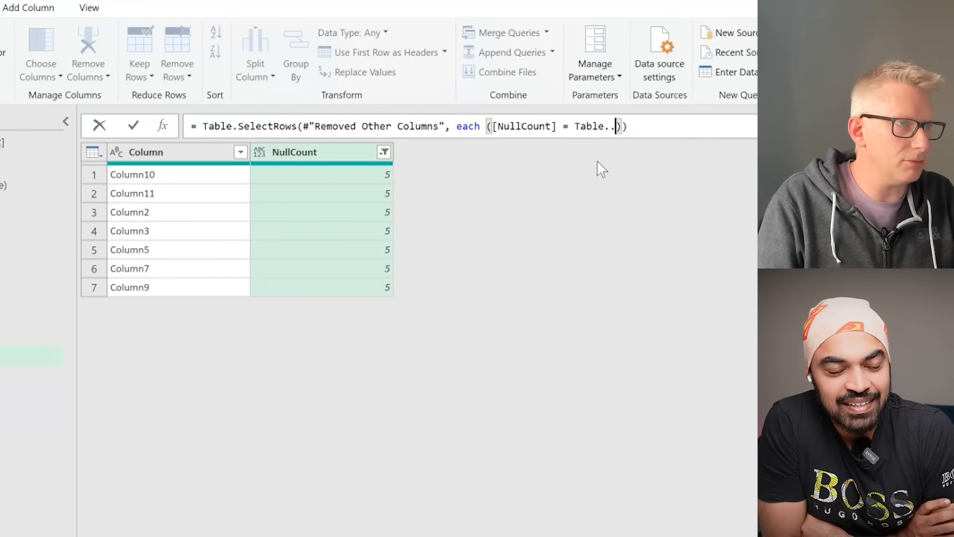
type("owCount")
key("Tab")
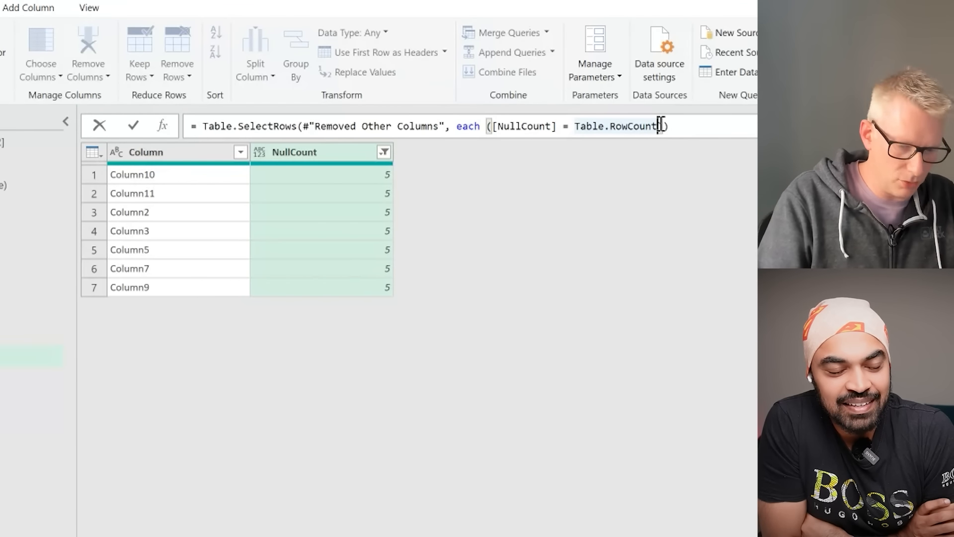
type("(")
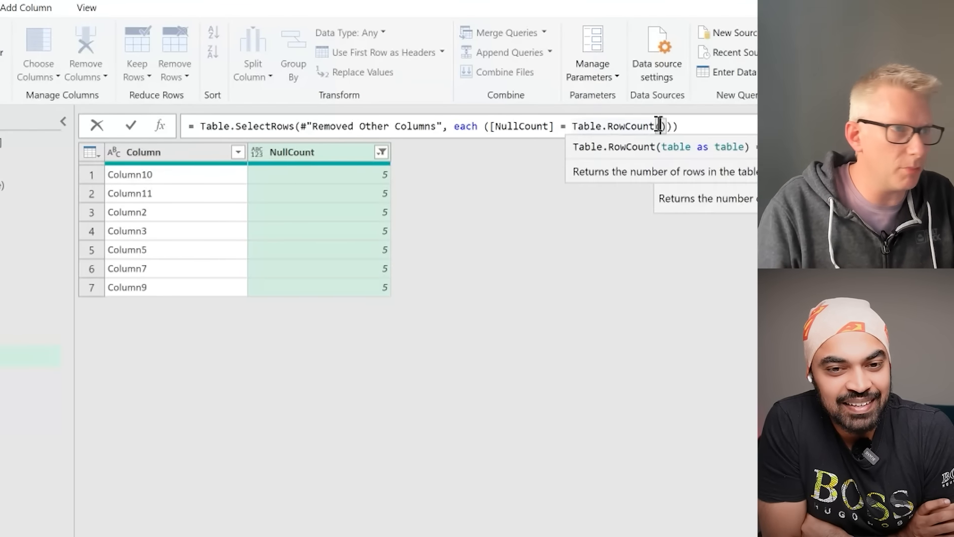
type("#\"Promoted Headers\"")
key("Return")
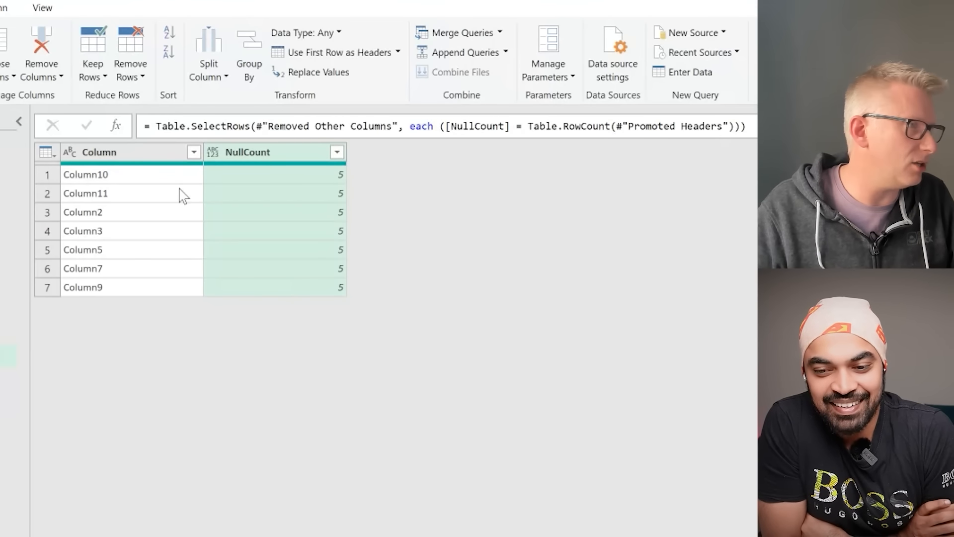
Step: Drill down into Column to get a list, and add a custom step that refers back to #"Promoted Headers"
right_click(153, 161)
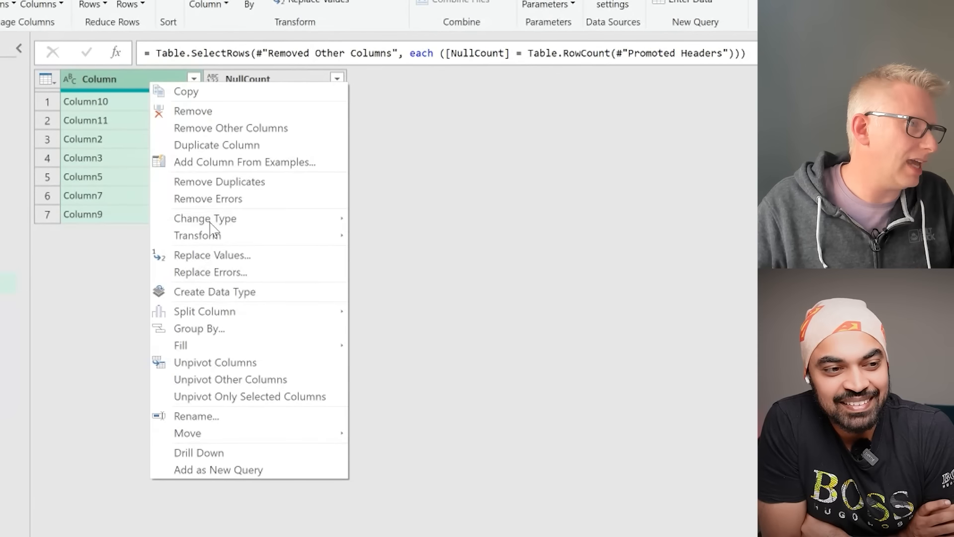
left_click(218, 454)
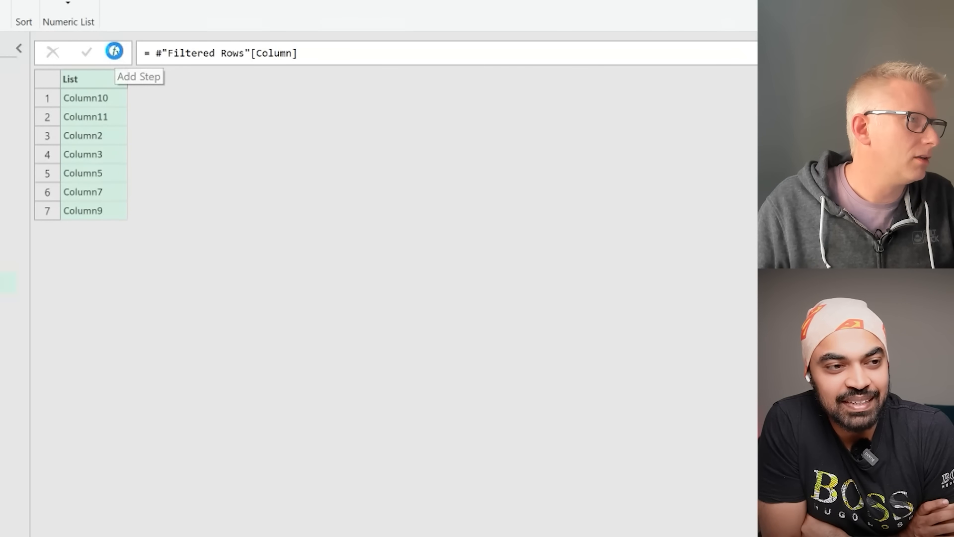
left_click(114, 50)
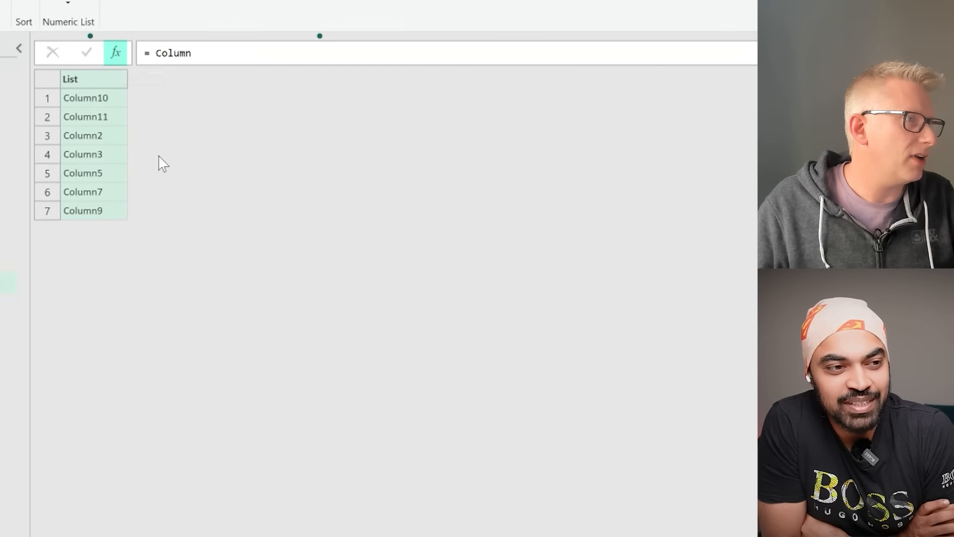
left_click(154, 58)
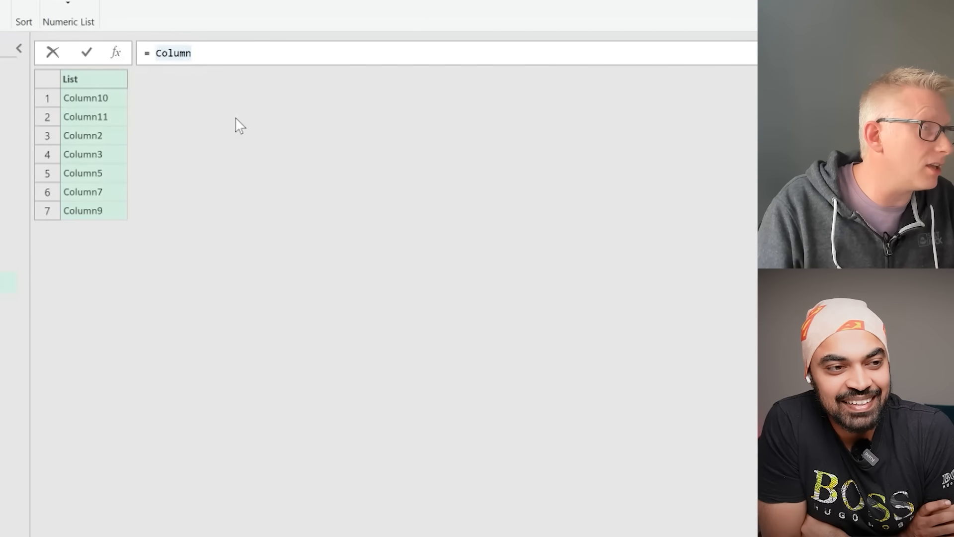
key("Delete")
key("Delete")
key("Delete")
key("Delete")
key("Delete")
key("Delete")
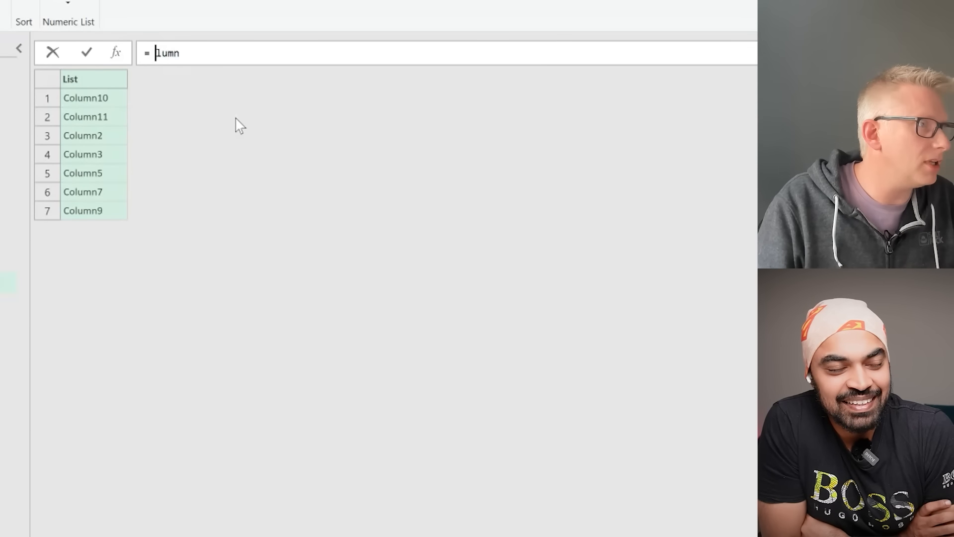
type("#\"Pro")
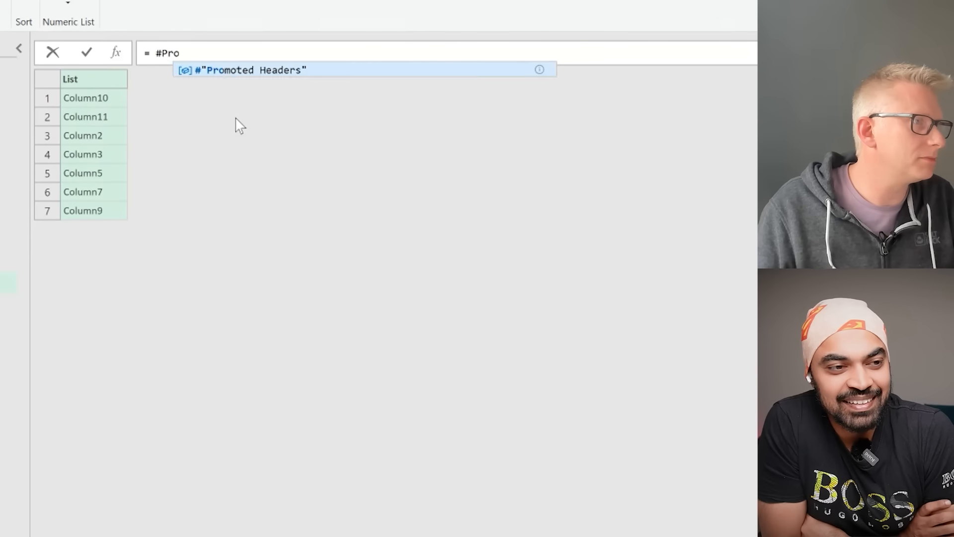
key("Tab")
key("Return")
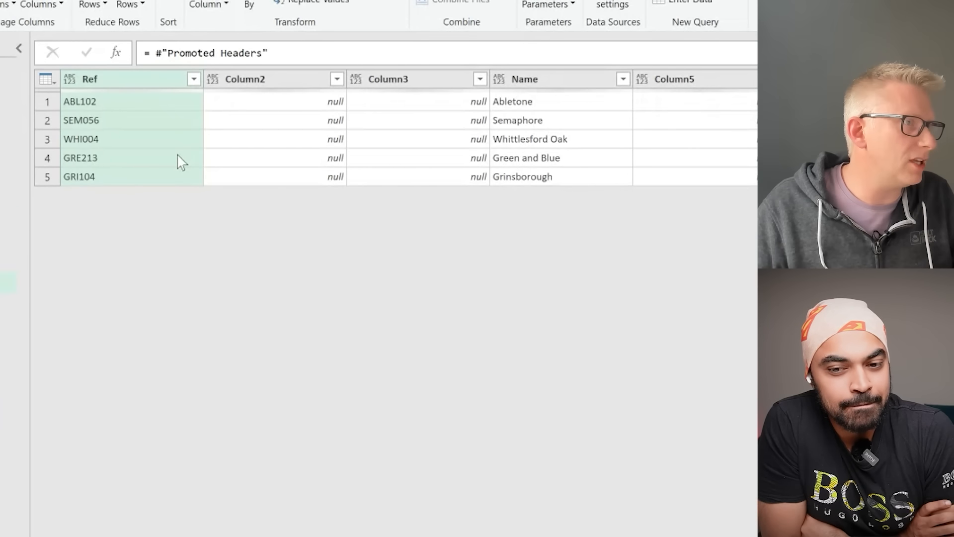
Step: Remove Column2 and Column3 from the restored table
left_click(315, 81)
left_click(392, 82, "shift")
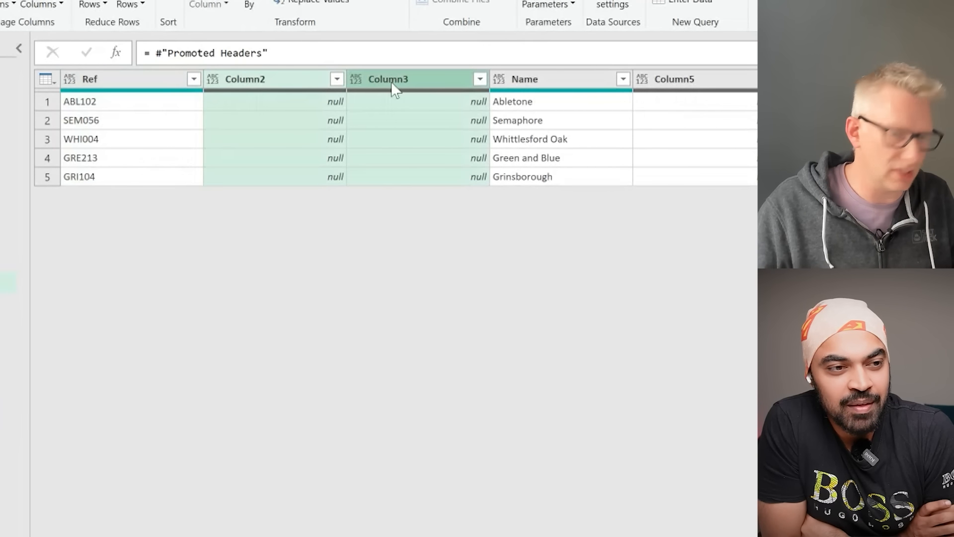
key("Delete")
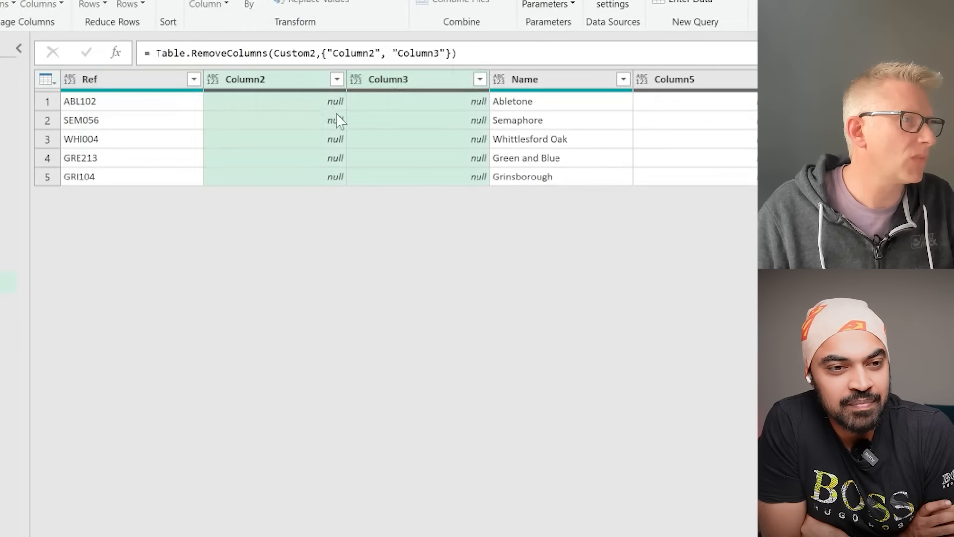
Step: Replace the hard-coded column list in the Table.RemoveColumns formula with the Column step, without curly braces
left_click(336, 54)
left_click(324, 54)
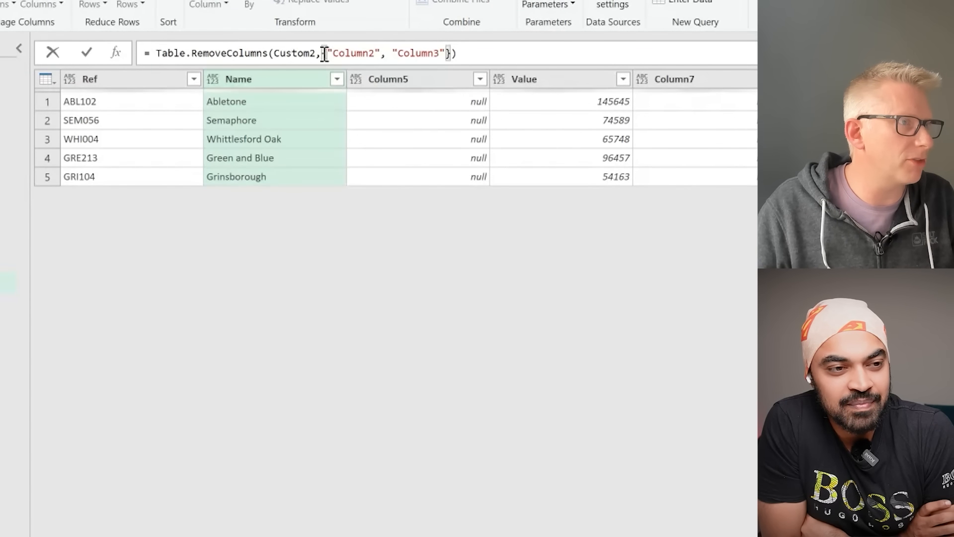
left_click_drag(327, 53, 451, 53)
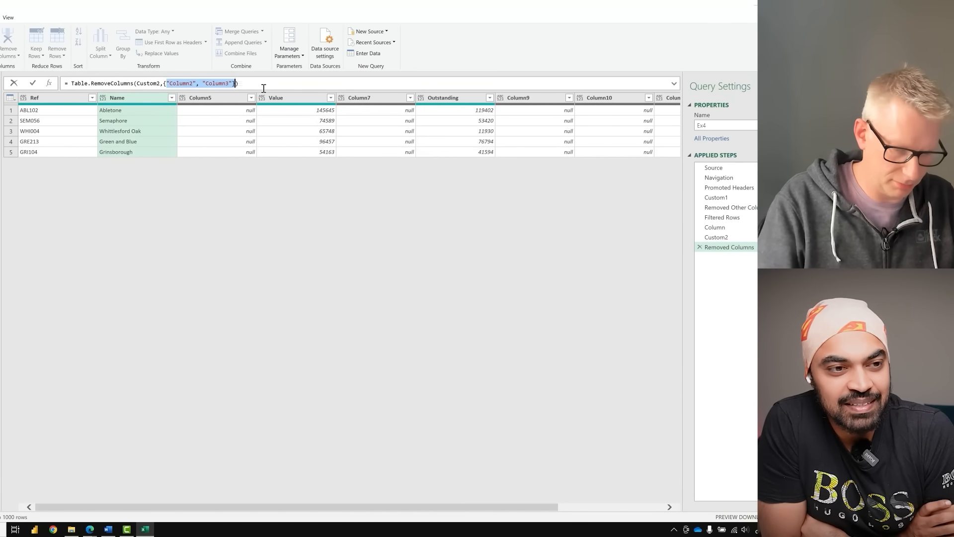
type("Column")
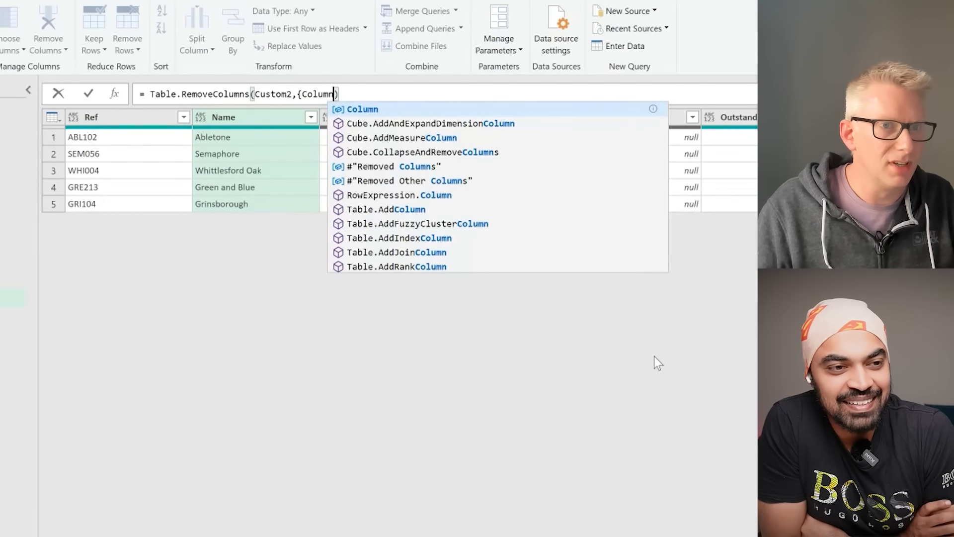
key("Escape")
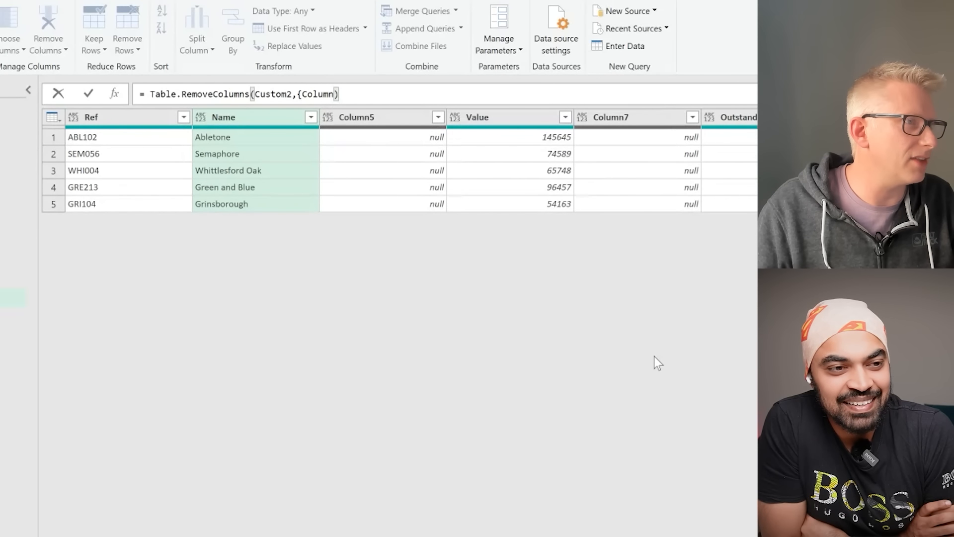
left_click(443, 254)
left_click(302, 94)
key("BackSpace")
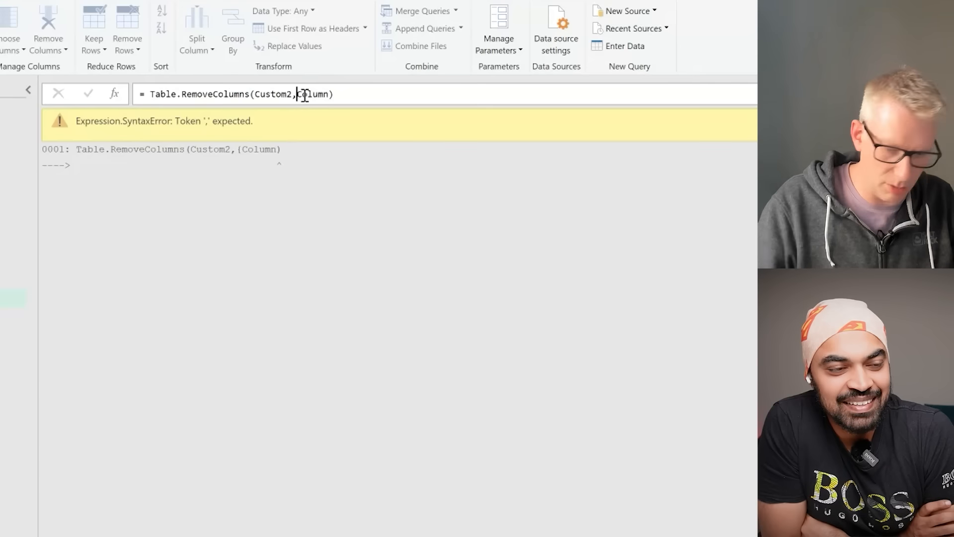
left_click(420, 320)
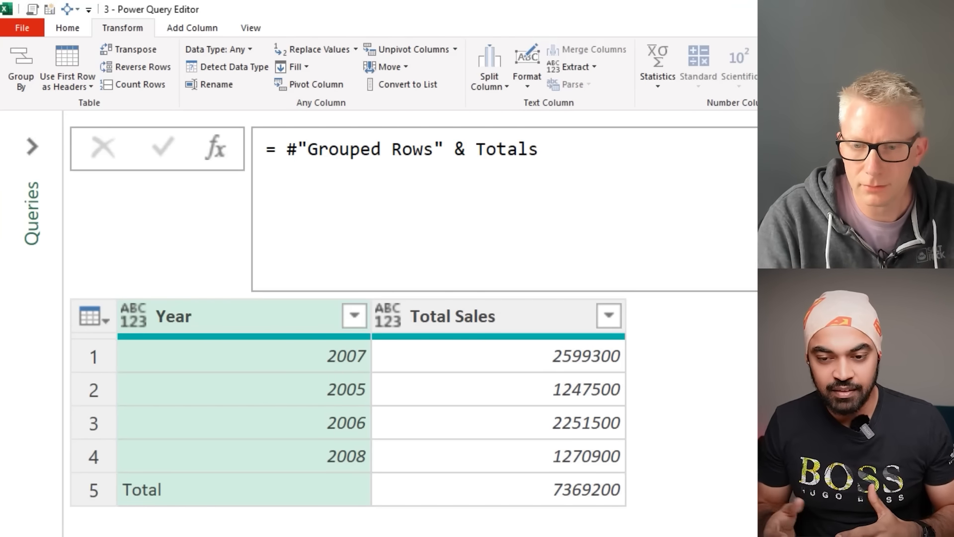
Step: Define a custom column on the table with the Total row, using the formula [Year] is number
left_click(775, 148)
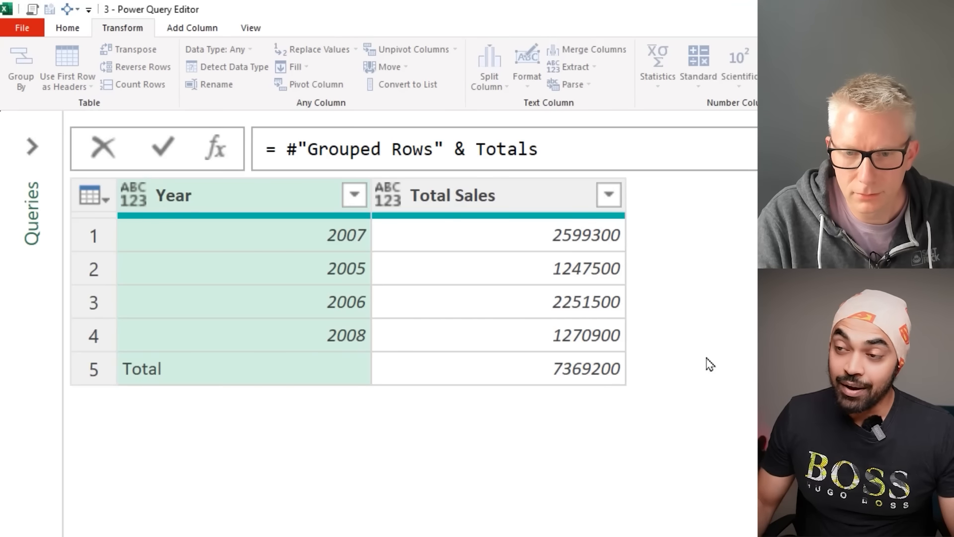
left_click(706, 358)
left_click(192, 28)
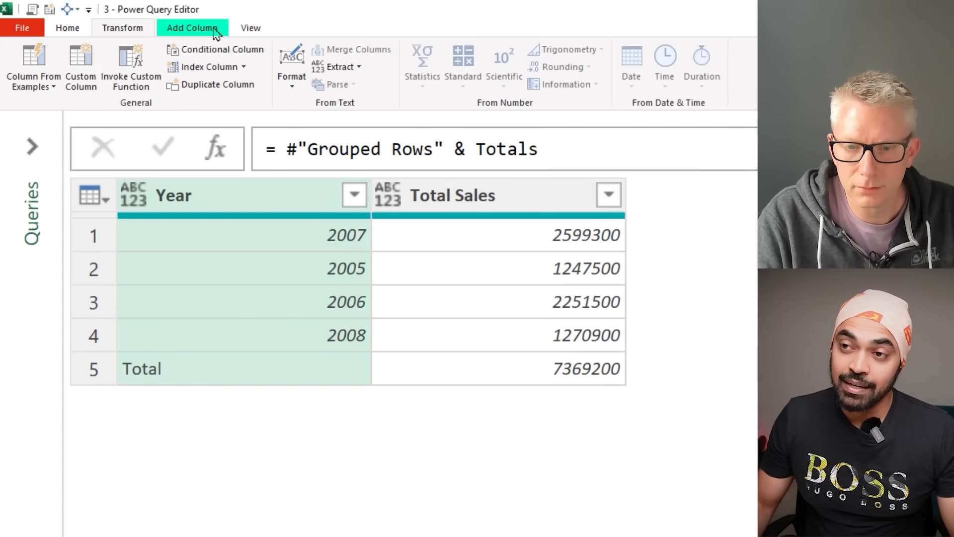
left_click(80, 65)
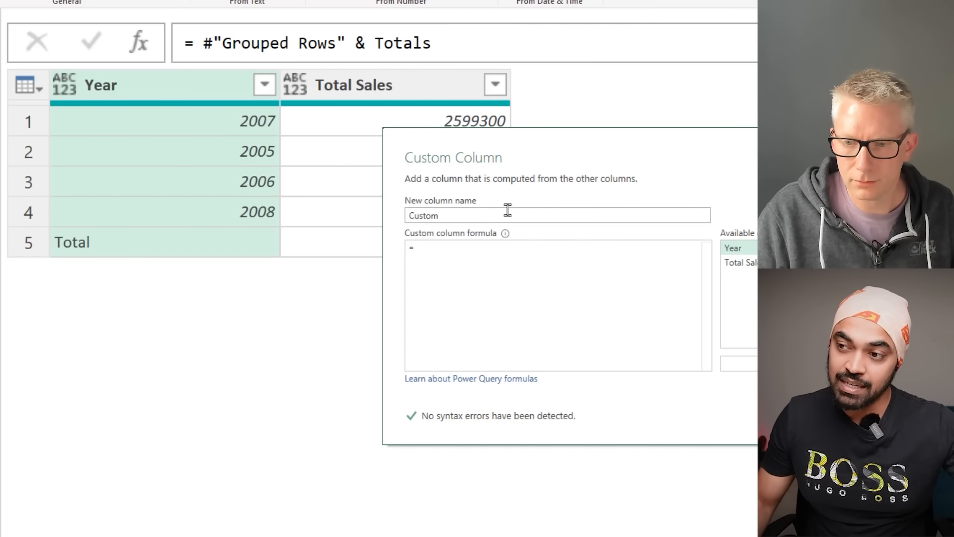
left_click_drag(490, 145, 487, 92)
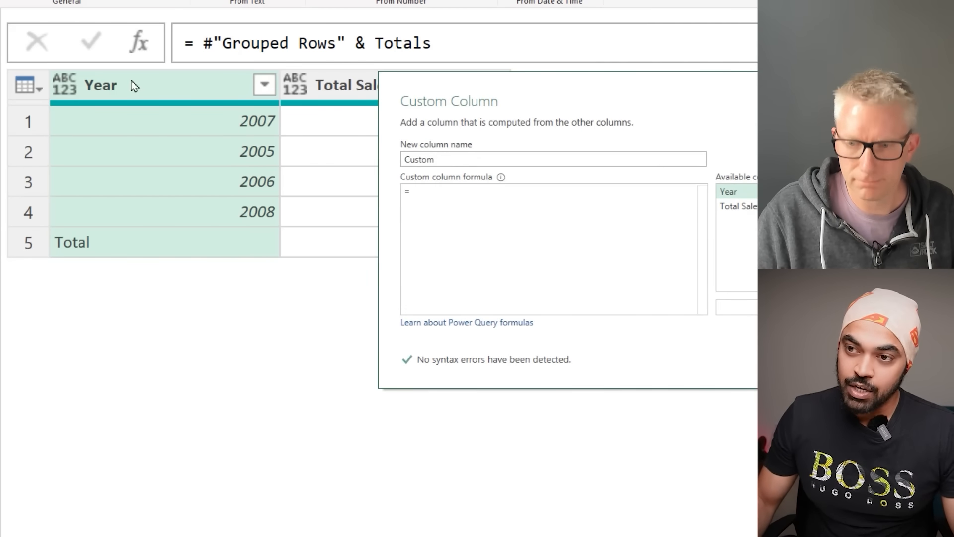
left_click_drag(259, 252, 279, 276)
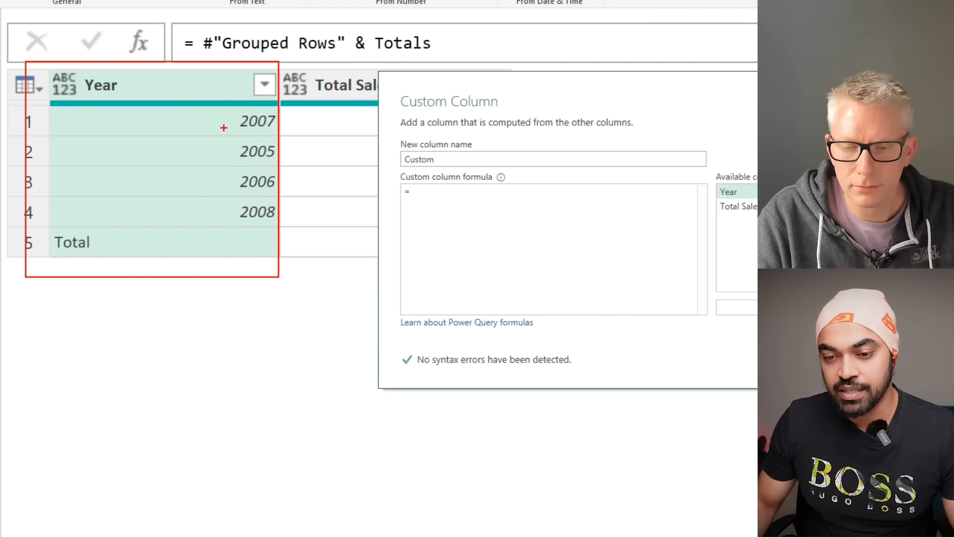
double_click(729, 195)
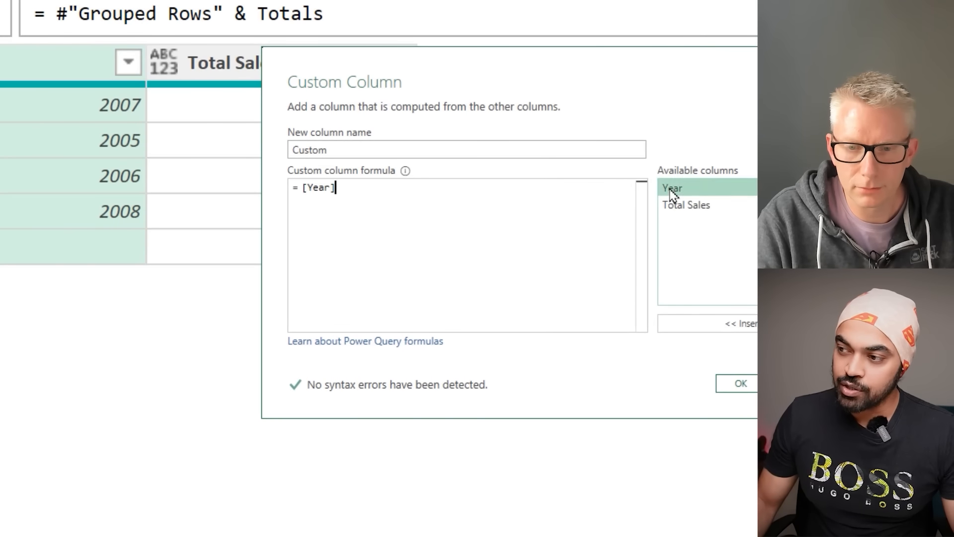
type("is nu")
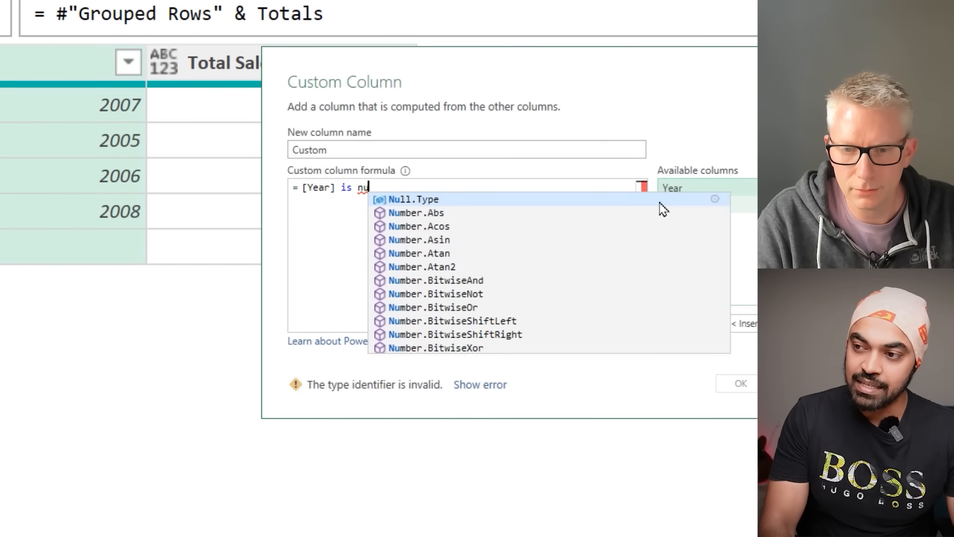
type("mber")
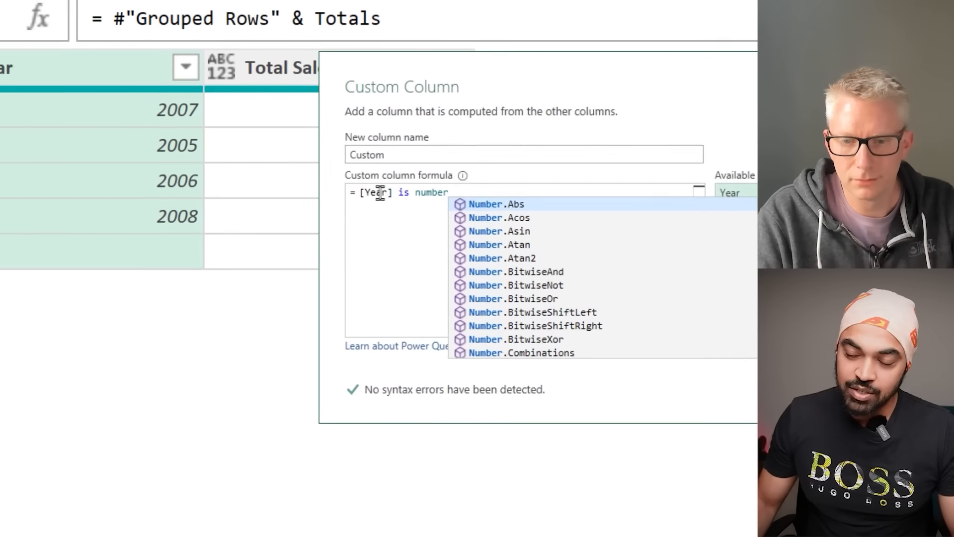
left_click(380, 193)
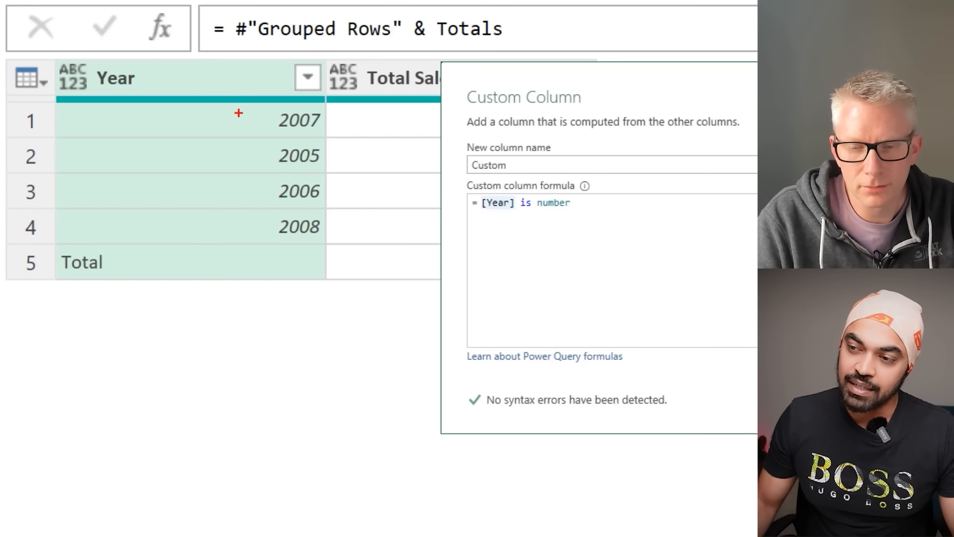
left_click_drag(238, 115, 238, 132)
left_click_drag(232, 112, 255, 105)
mouse_move(235, 150)
left_mouse_down()
mouse_move(236, 180)
mouse_move(253, 146)
left_mouse_up()
left_click_drag(230, 206, 230, 187)
left_click_drag(228, 186, 248, 180)
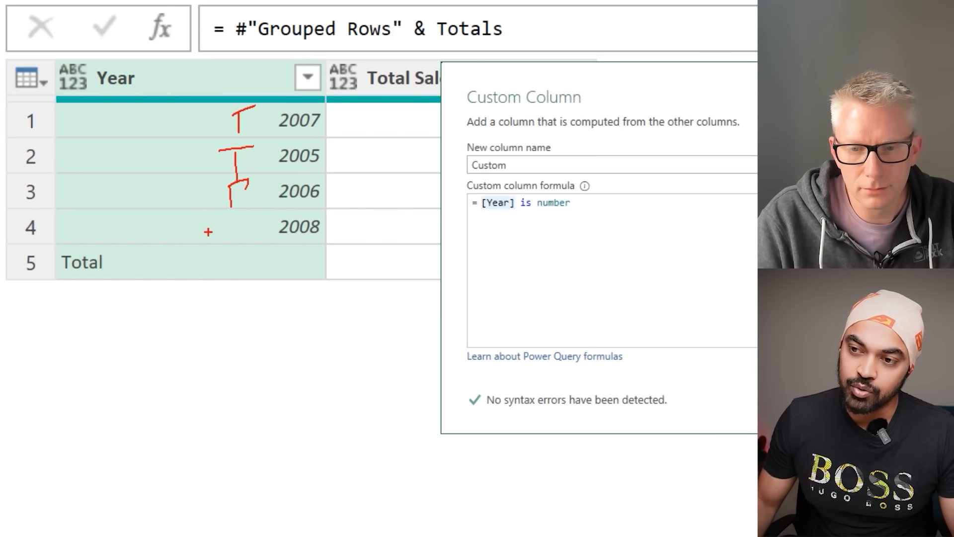
left_click_drag(208, 230, 215, 247)
mouse_move(205, 226)
left_mouse_down()
mouse_move(232, 222)
mouse_move(212, 278)
mouse_move(240, 259)
left_mouse_up()
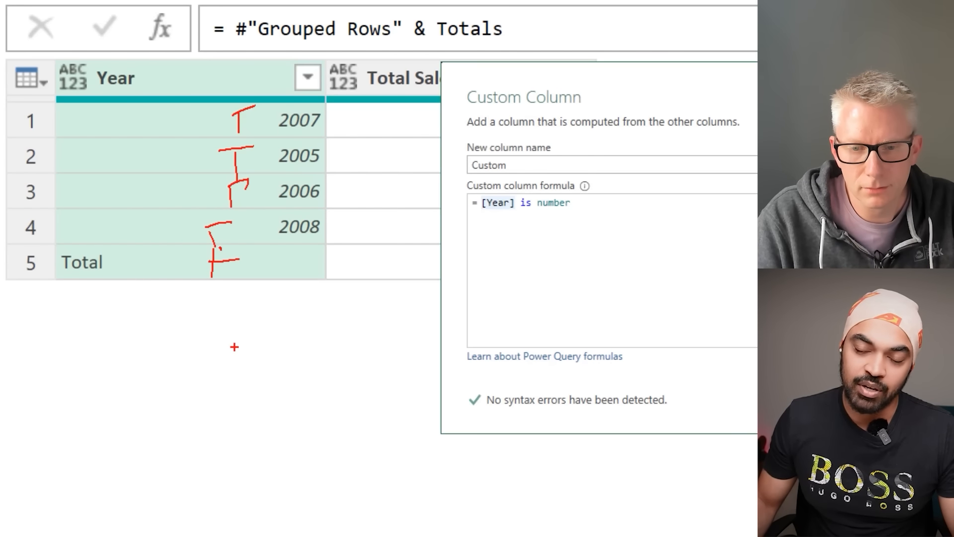
Step: Confirm the custom column definition to add it to the table
key("Escape")
left_click(870, 404)
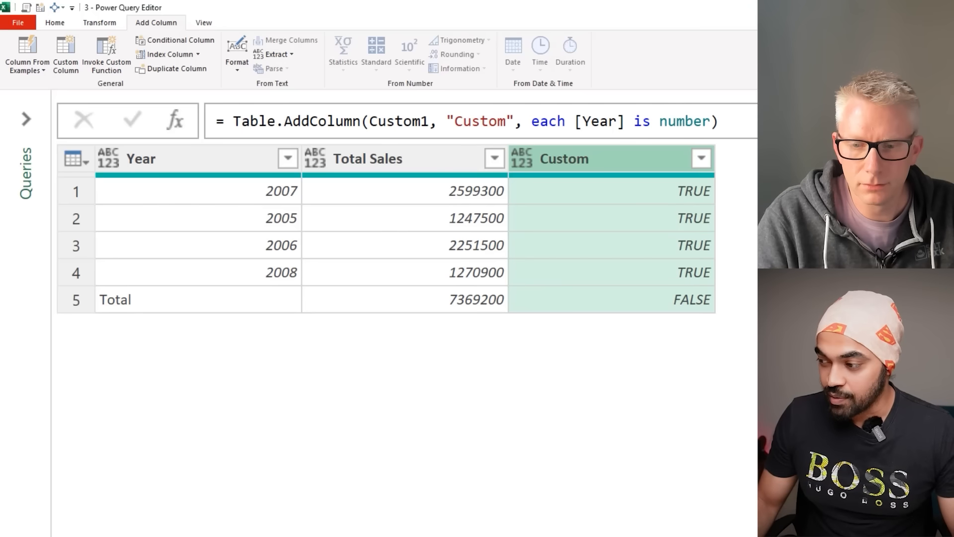
Step: Add a custom step with the formula #"Added Custom" is list to test the previous step's data type
left_click(176, 124)
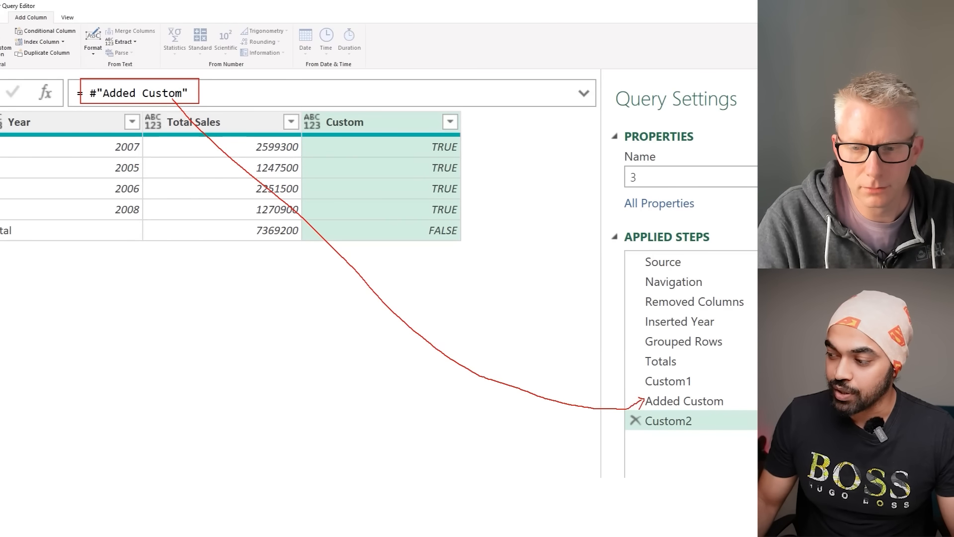
type("is ")
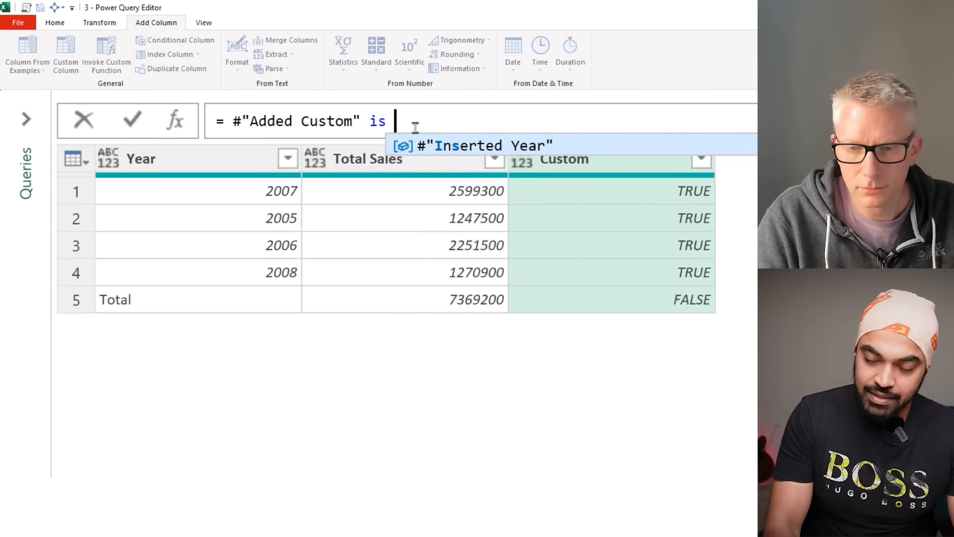
type("list")
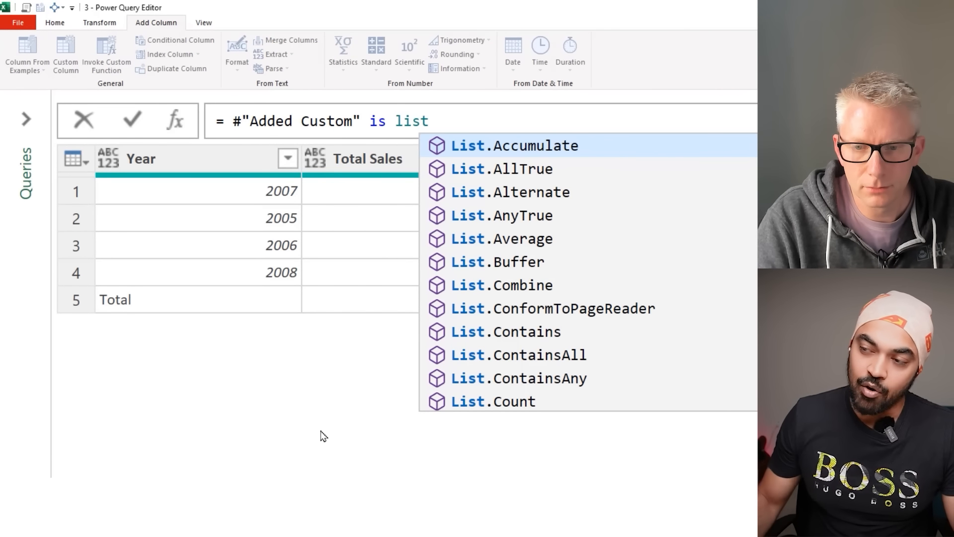
key("Return")
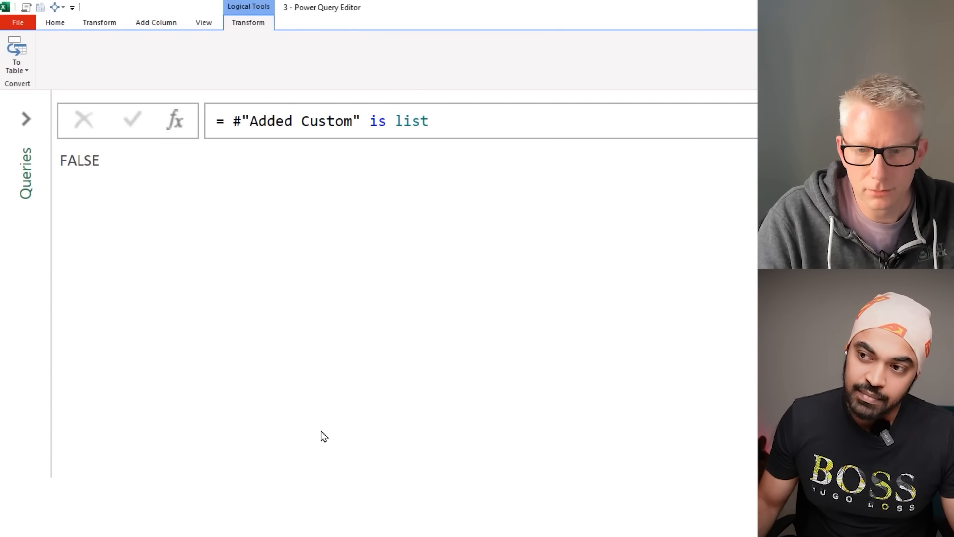
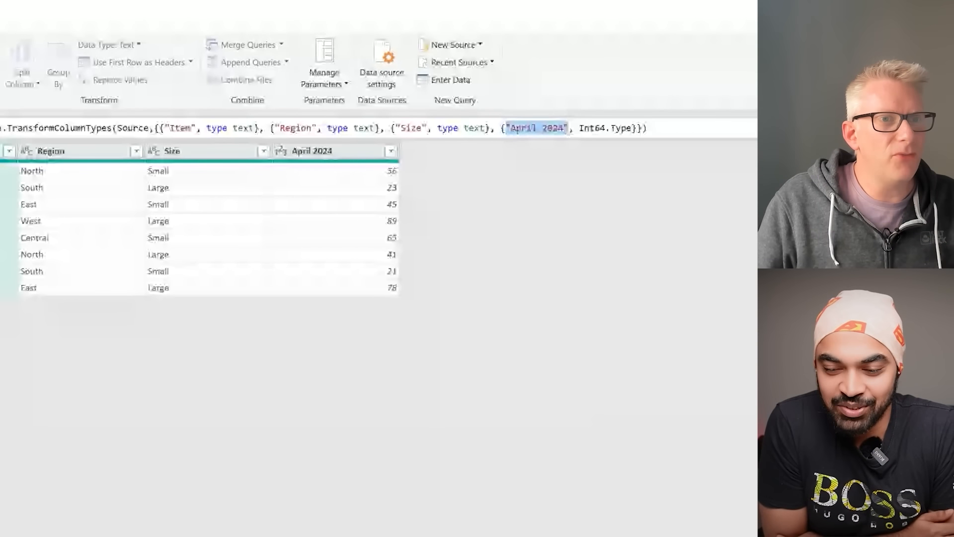
Step: Delete the Changed Type step from the Ex 5 query and rename the April 2024 column as Value
left_click(517, 129)
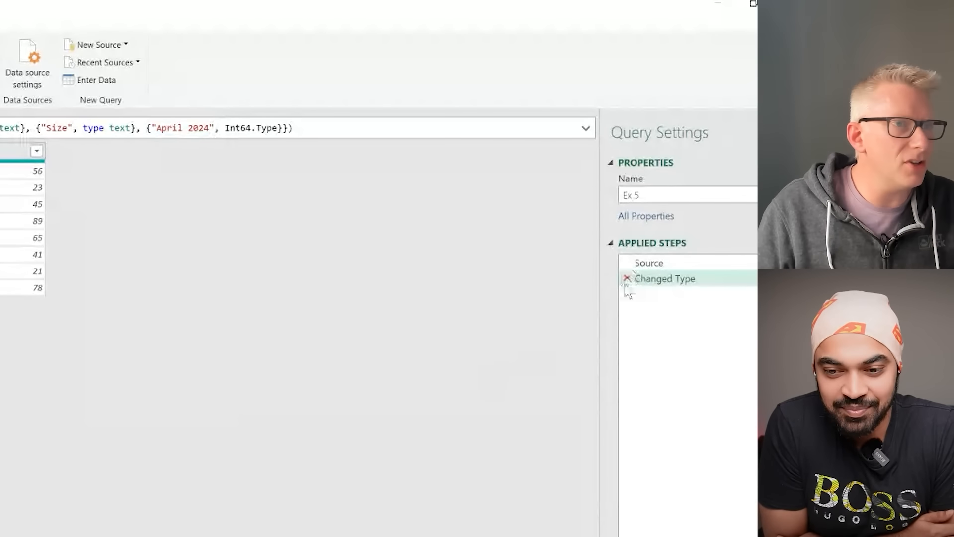
left_click(626, 278)
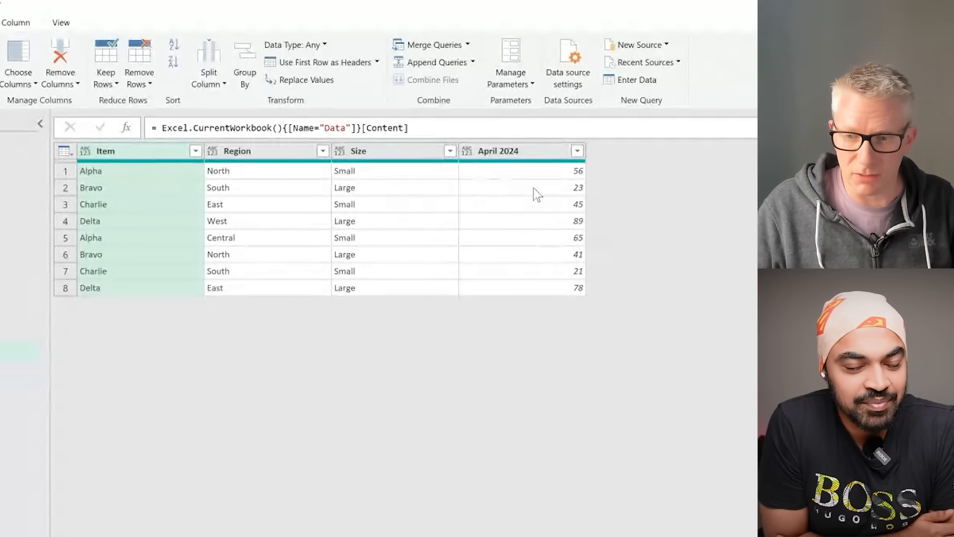
double_click(508, 156)
type("V")
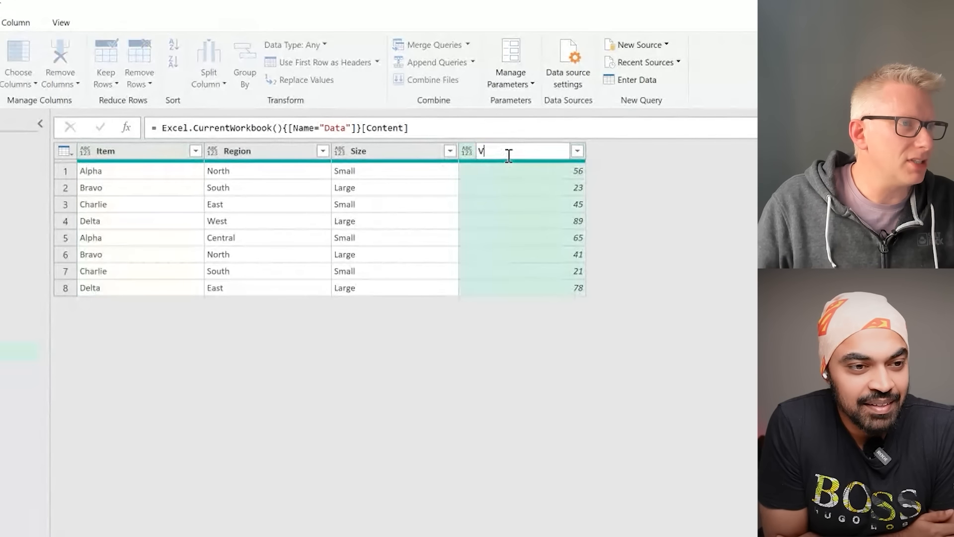
type("alue")
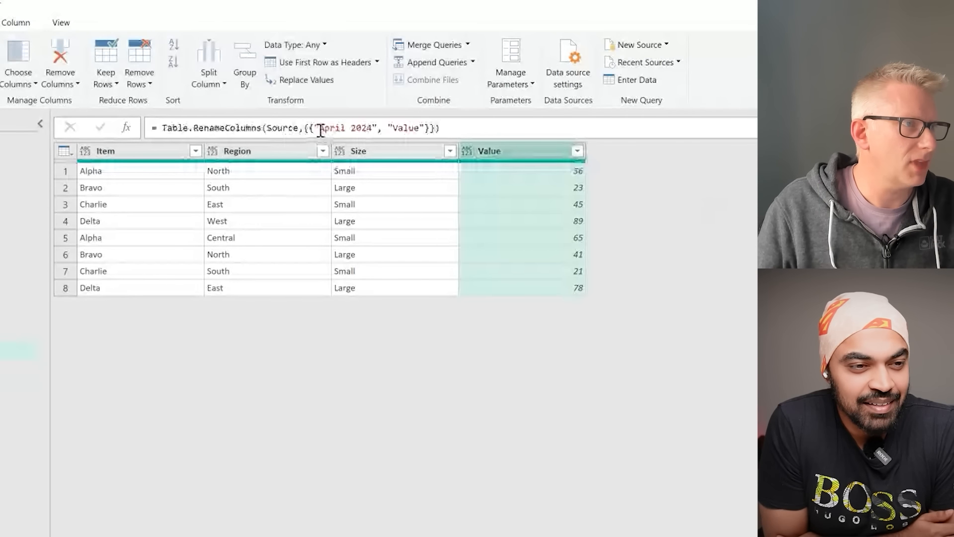
Step: Replace the hard-coded "April 2024" in the Table.RenameColumns formula with Table.ColumnNames(Source)
left_click_drag(321, 128, 371, 129)
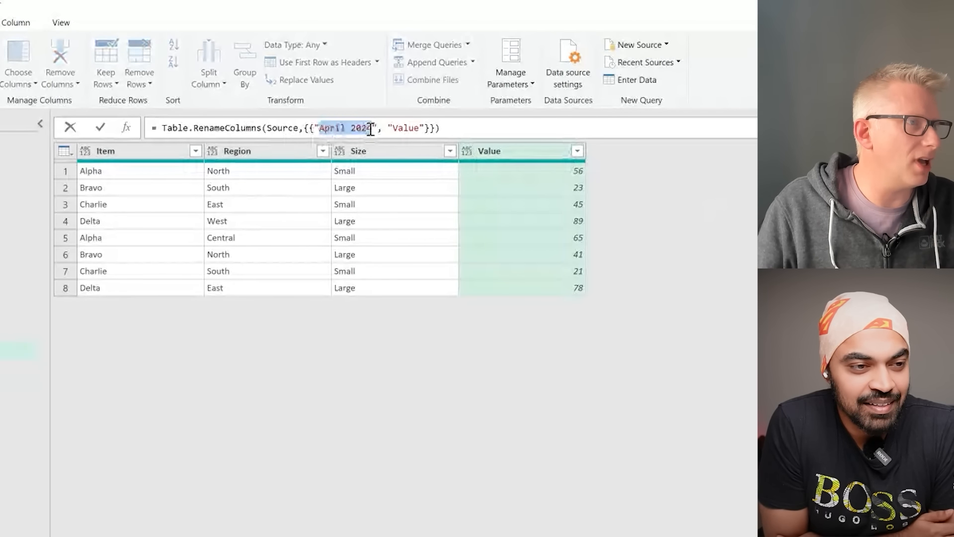
left_click(377, 129)
key("BackSpace")
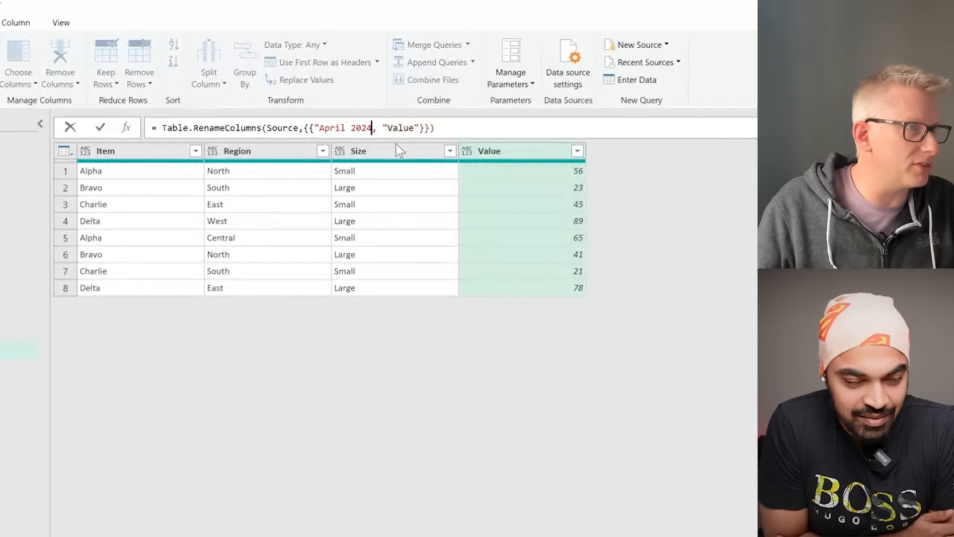
key("BackSpace")
key("BackSpace")
key("BackSpace")
key("BackSpace")
key("BackSpace")
key("BackSpace")
key("BackSpace")
key("BackSpace")
key("BackSpace")
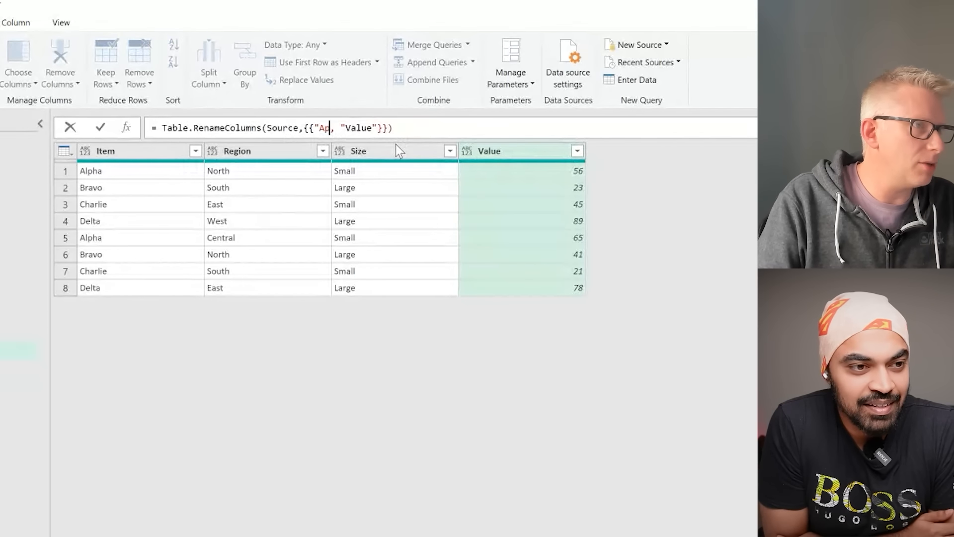
key("BackSpace")
key("BackSpace")
type("Table.C")
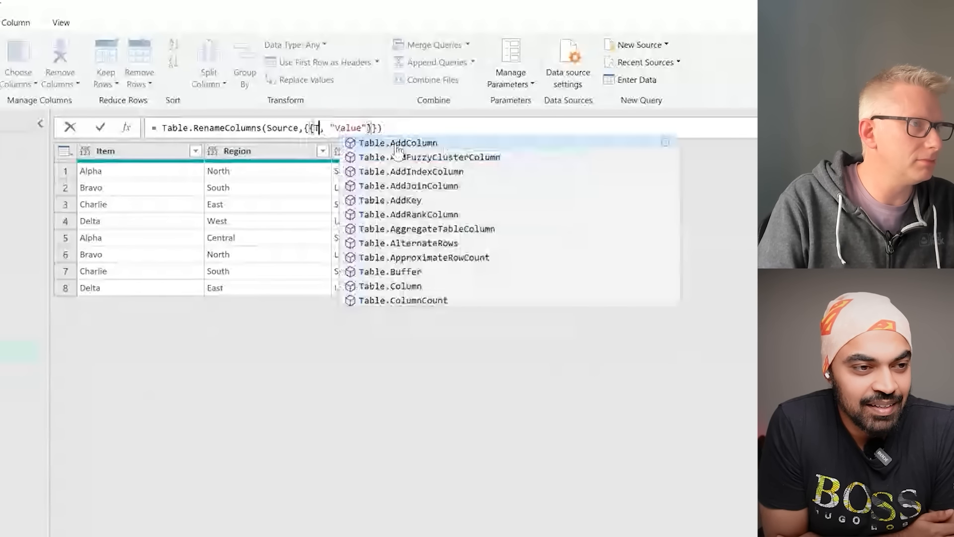
key("Tab")
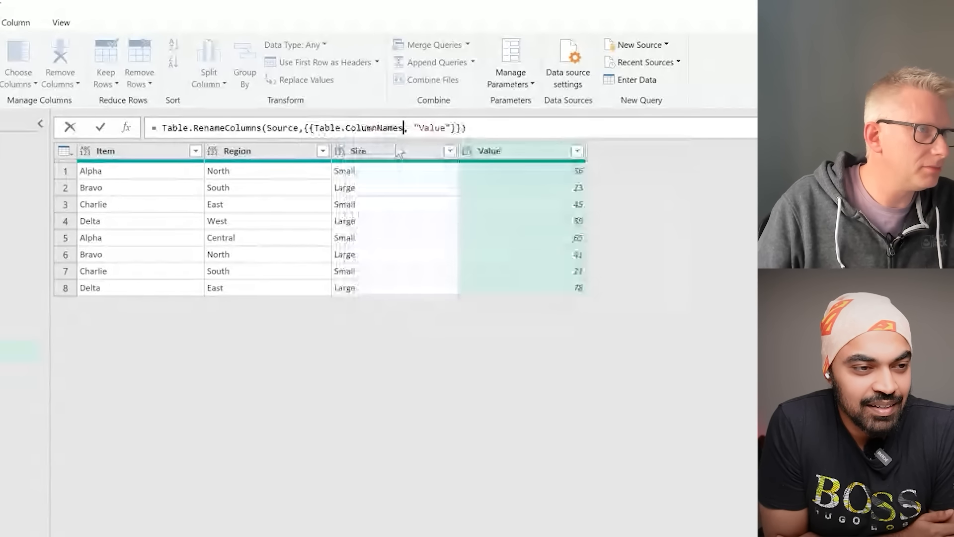
type("(S")
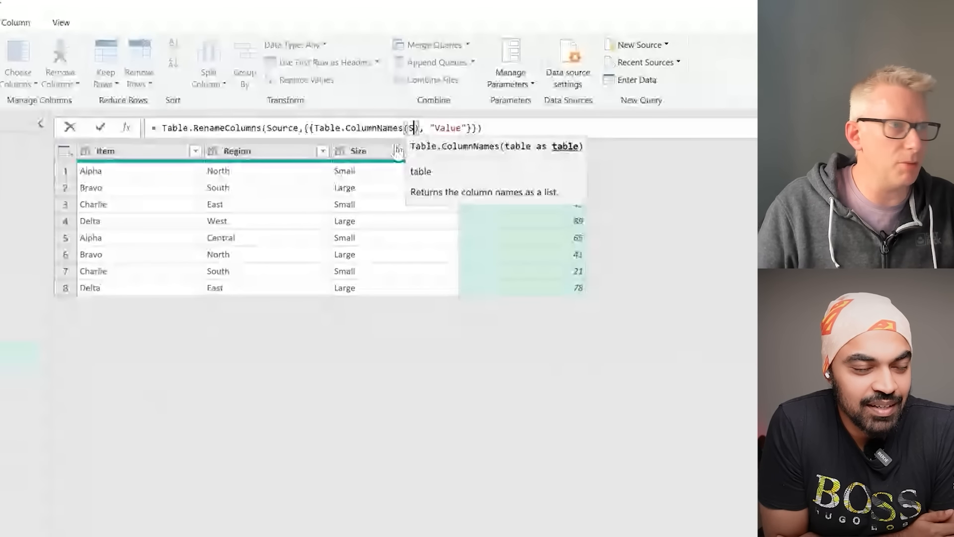
type("our")
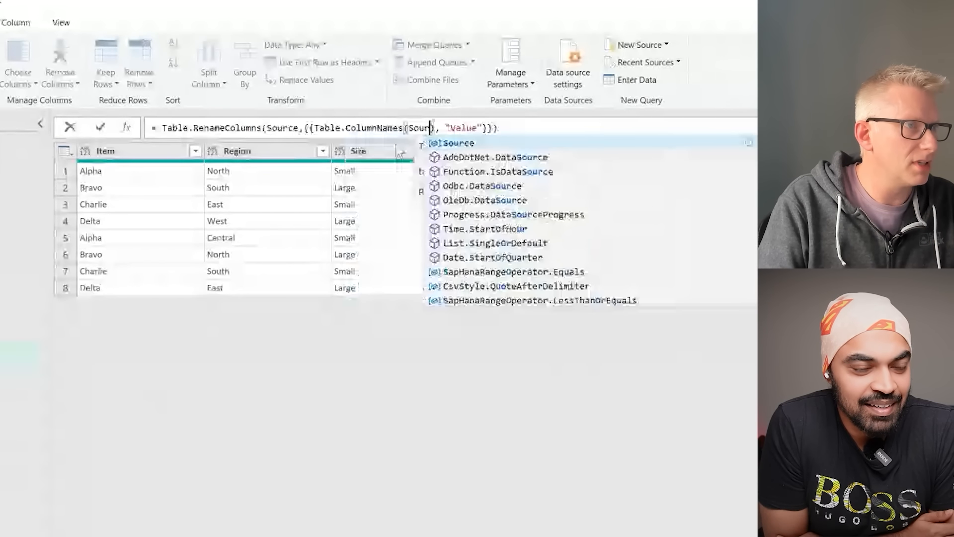
key("Tab")
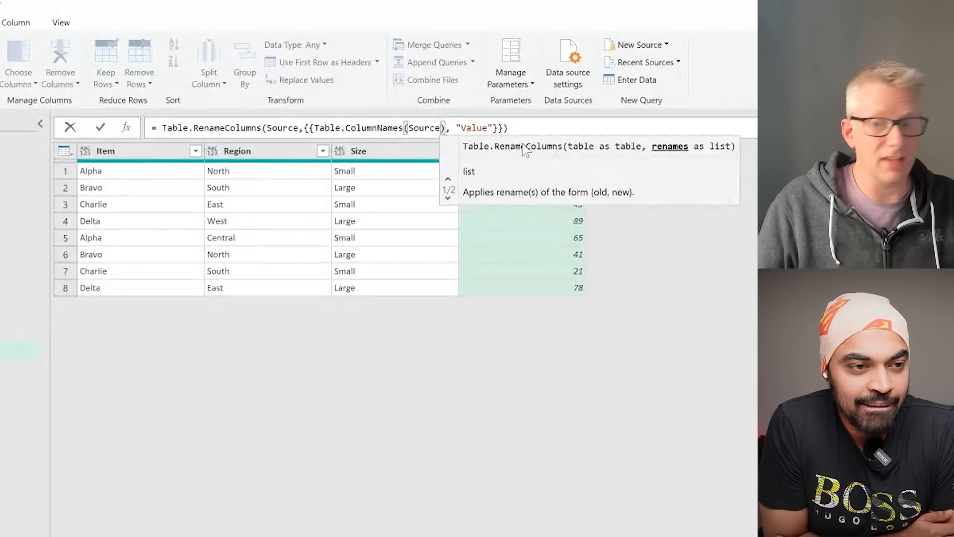
Step: Append the index {3} after Table.ColumnNames(Source) in the rename formula, commit it, and select the Source step
left_click(445, 130)
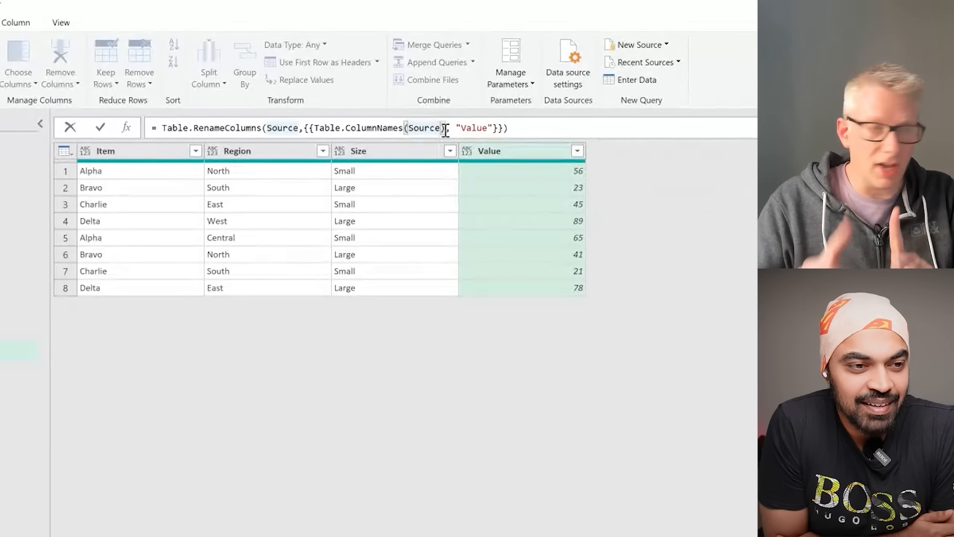
type("{")
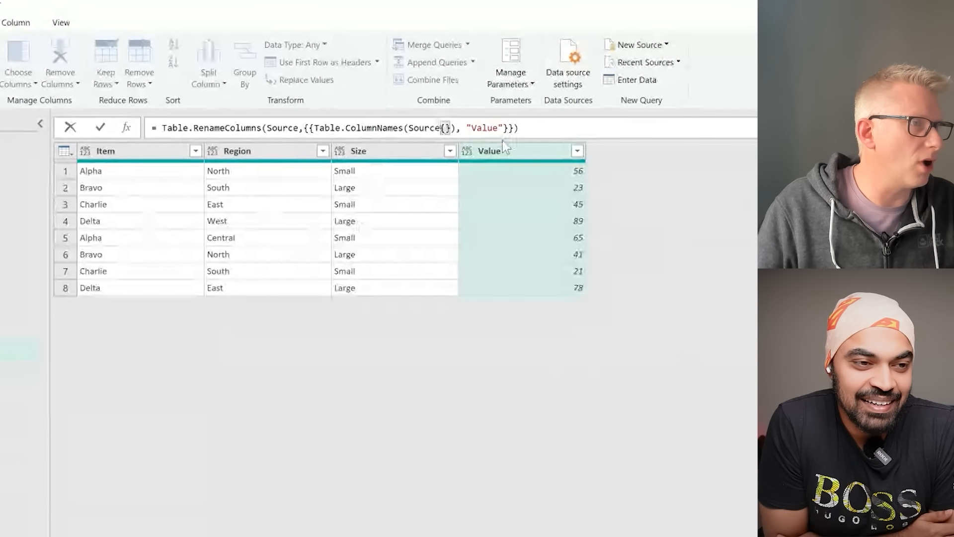
type("3")
key("BackSpace")
key("BackSpace")
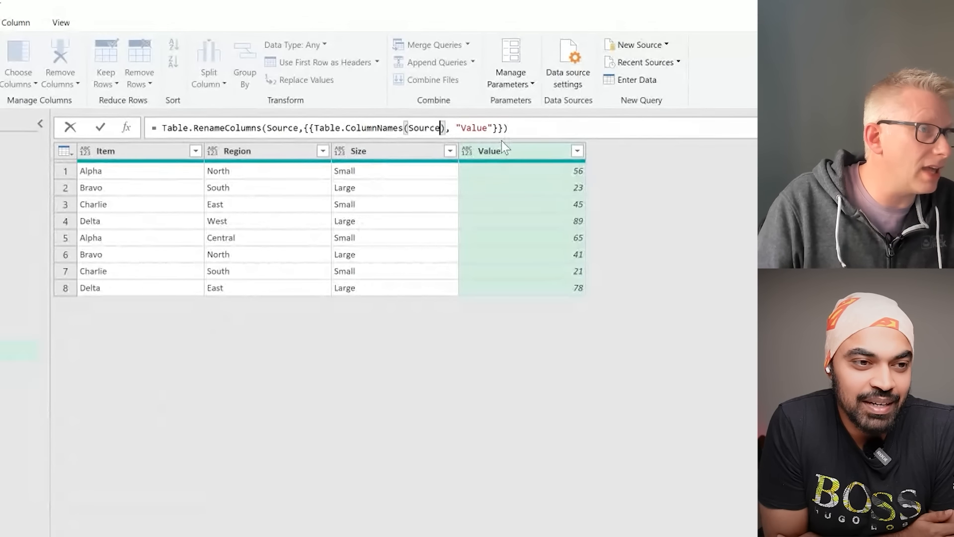
key("Right")
type("{3")
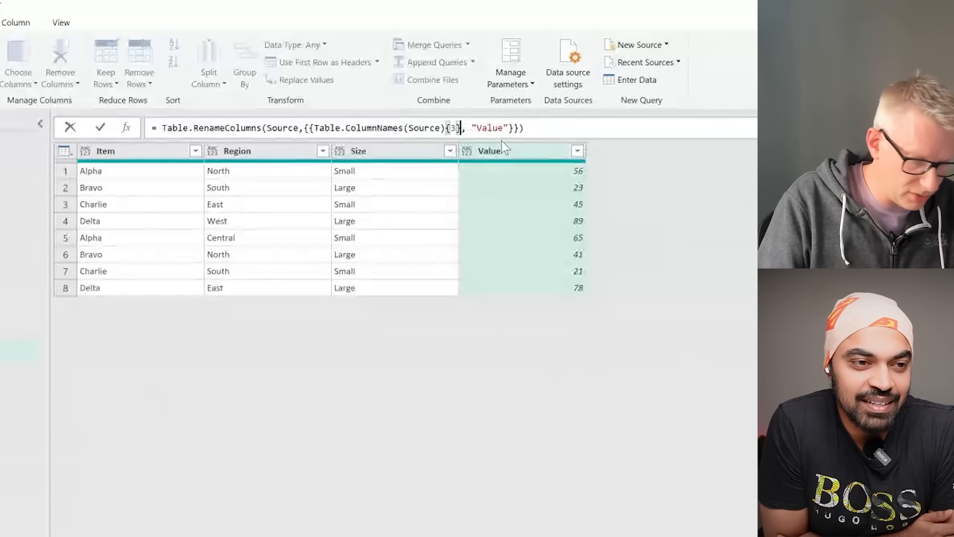
key("Return")
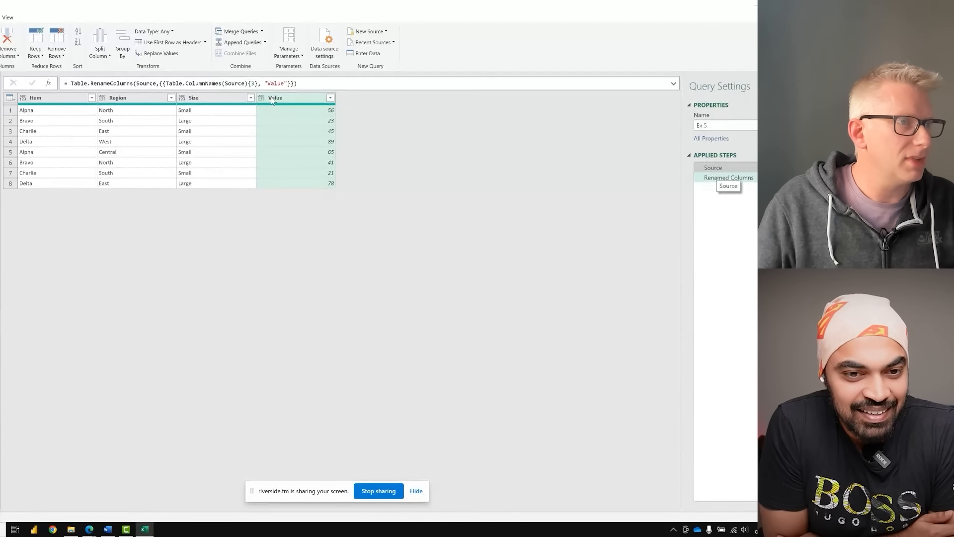
left_click(716, 168)
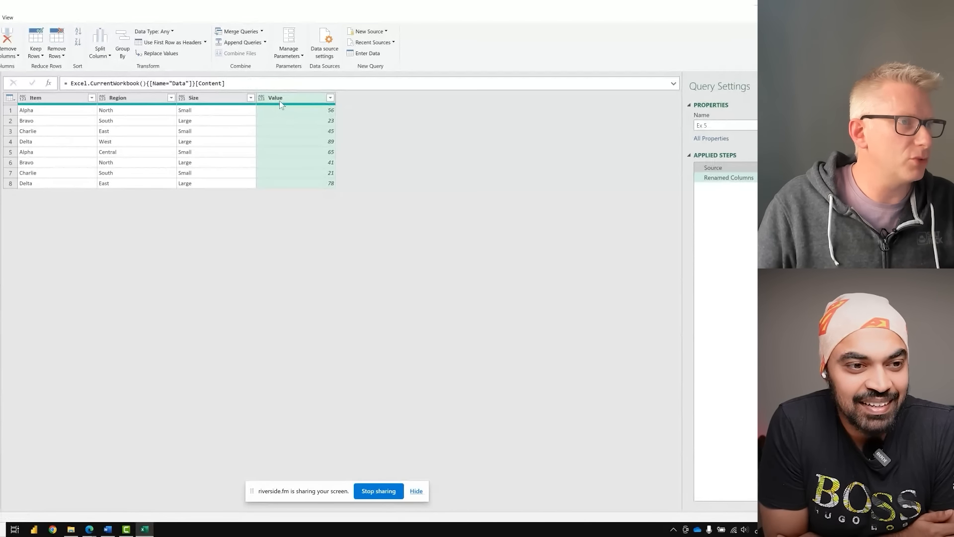
Step: Return to the Renamed Columns step of the Ex 5 query to review the renamed column
left_click(736, 177)
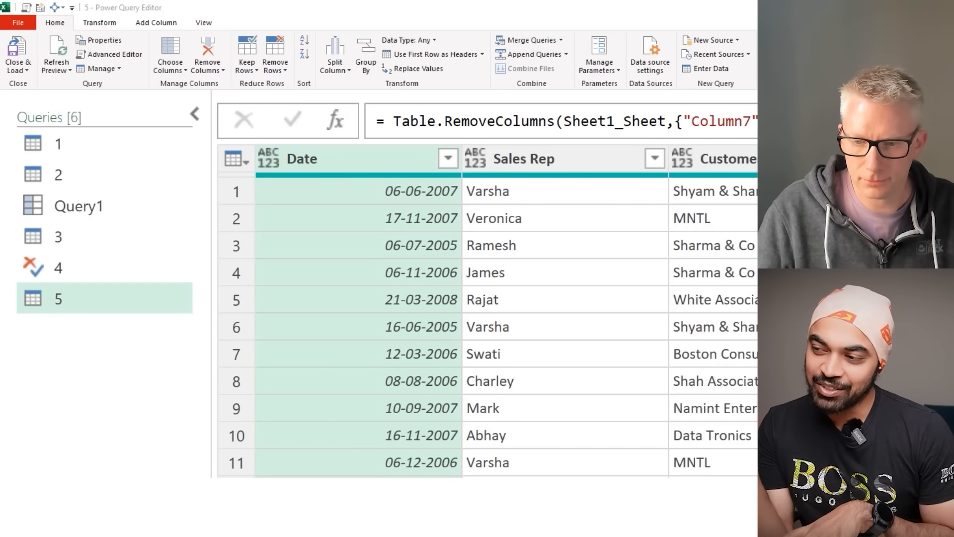
Step: Collapse the query list and remove all columns except Sales Rep and Customer from query 5
left_click(194, 114)
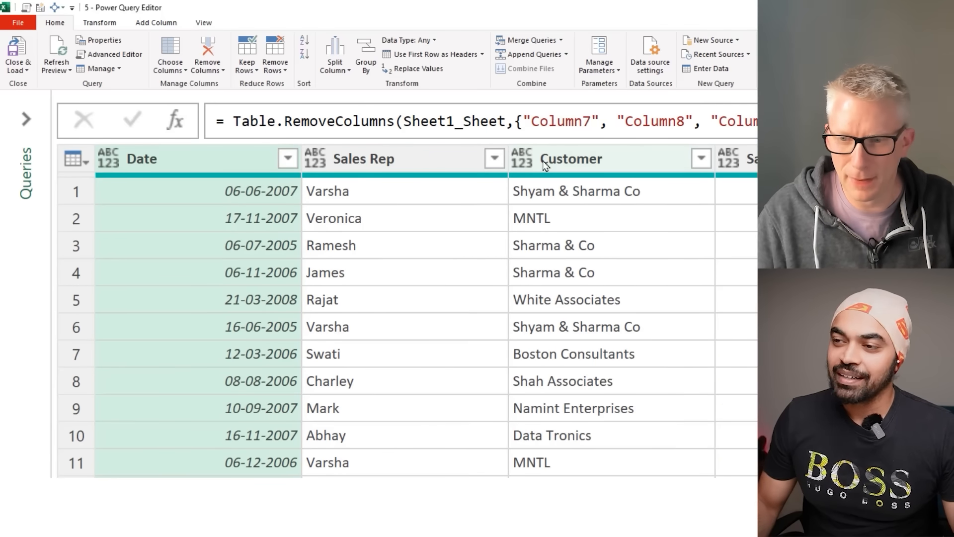
left_click(465, 162)
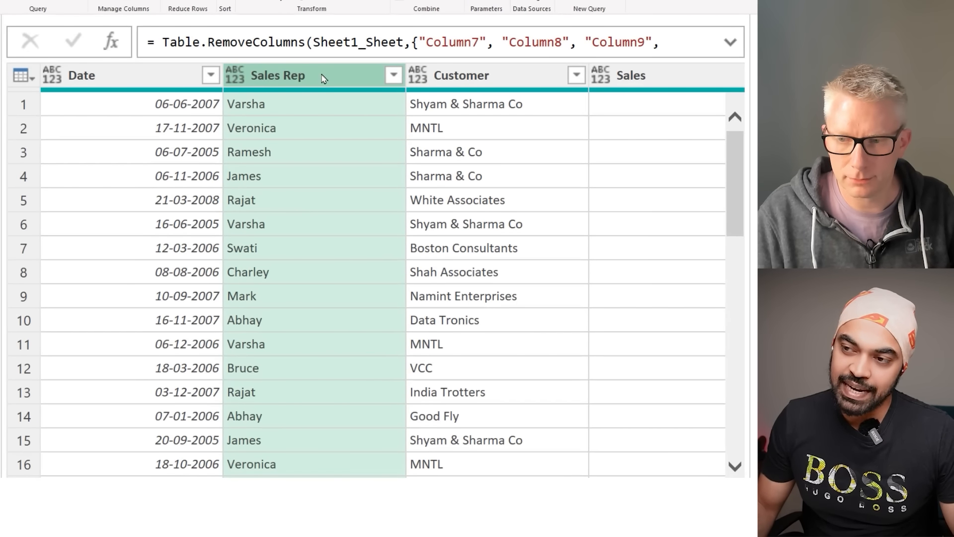
left_click(465, 80, "ctrl")
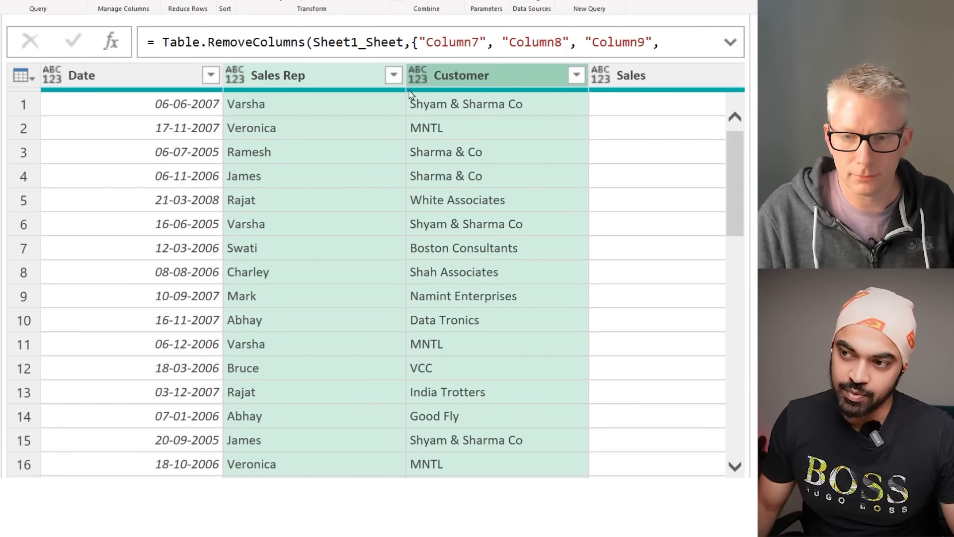
right_click(323, 84)
left_click(226, 82)
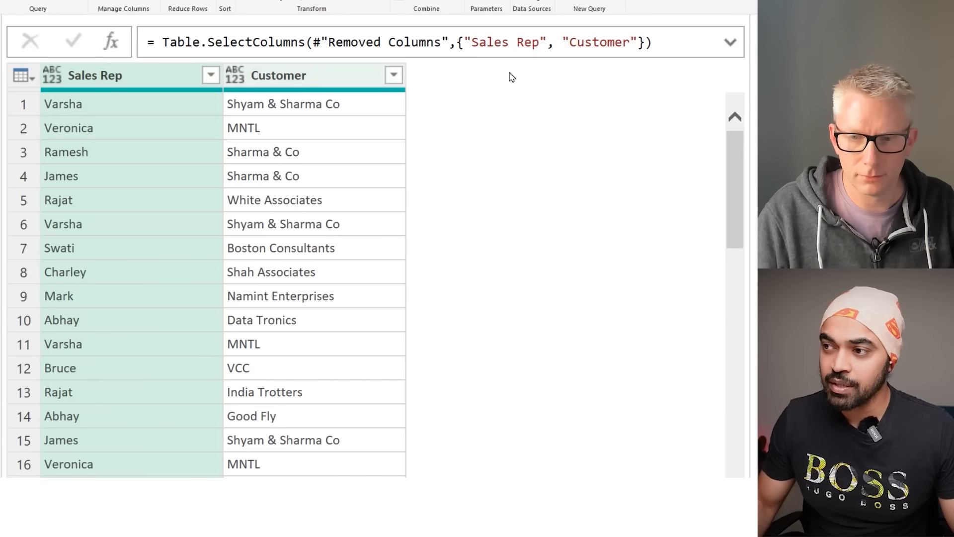
left_click_drag(446, 31, 643, 61)
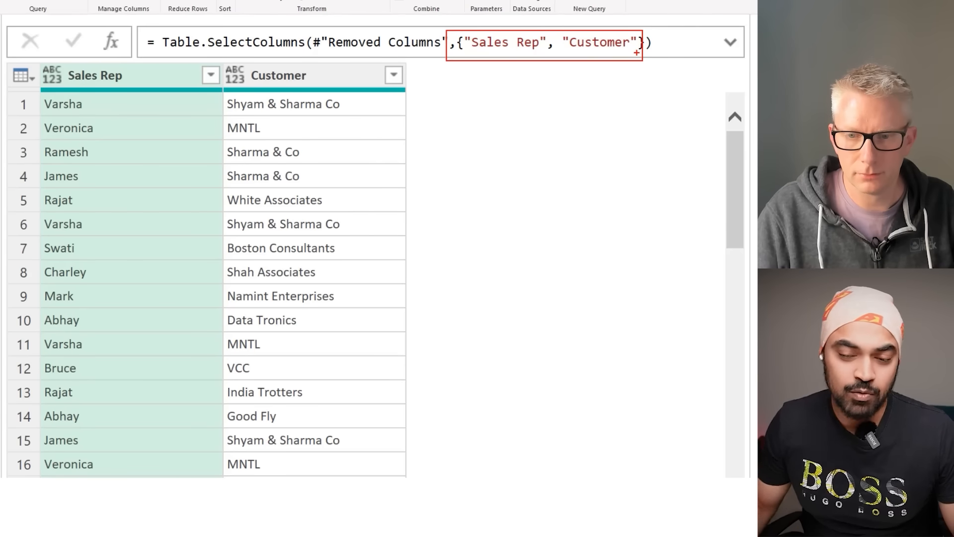
key("Escape")
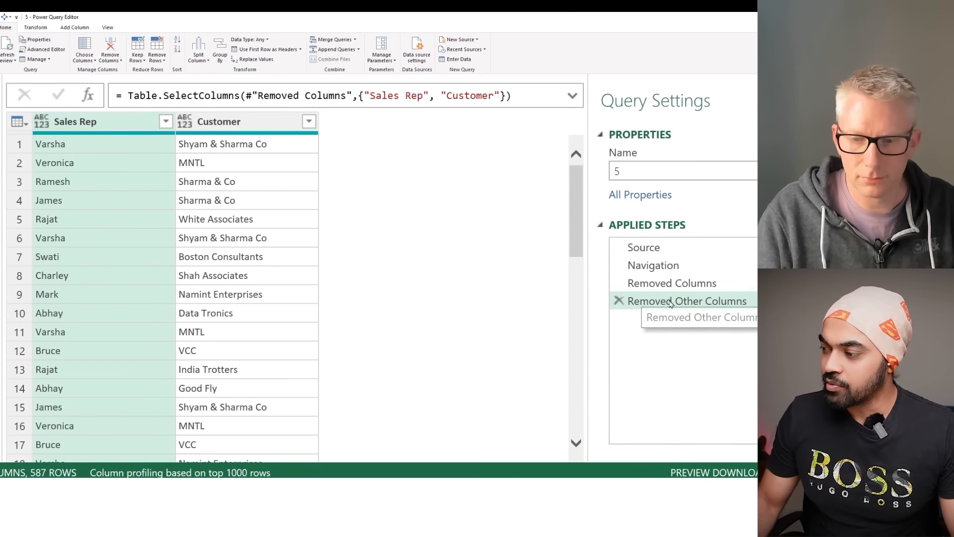
Step: Delete the Removed Other Columns step and add a custom step with the formula #"Removed Columns"[[Customer], [Sales Rep]]
left_click(618, 300)
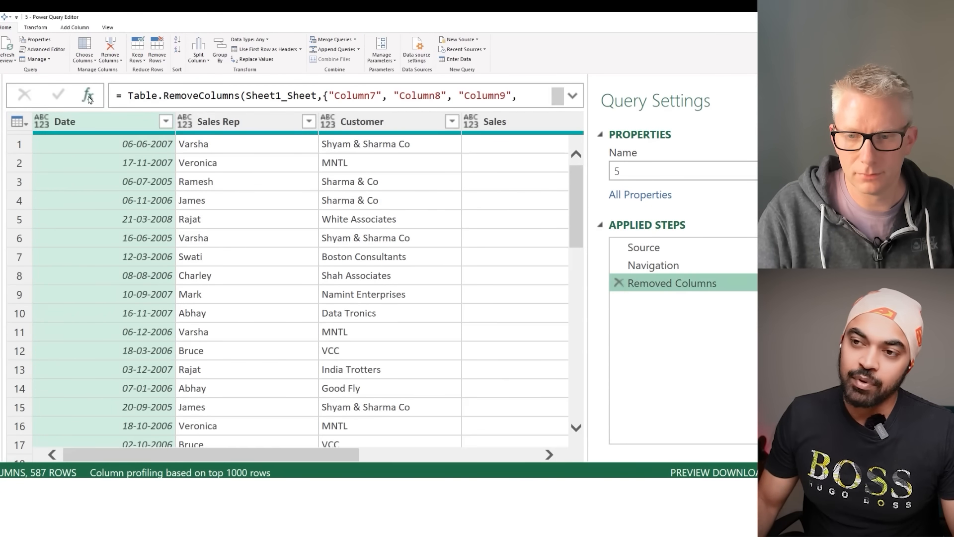
left_click(87, 96)
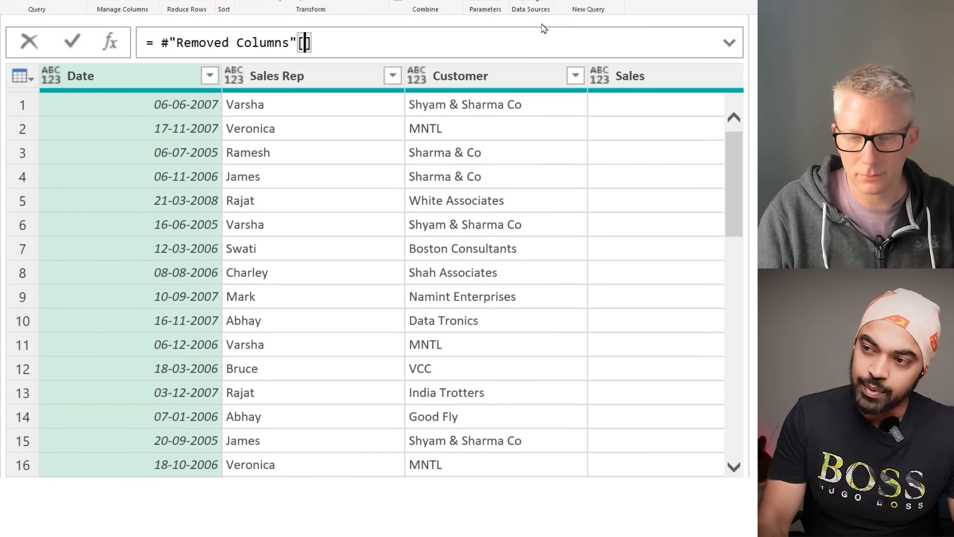
type("[")
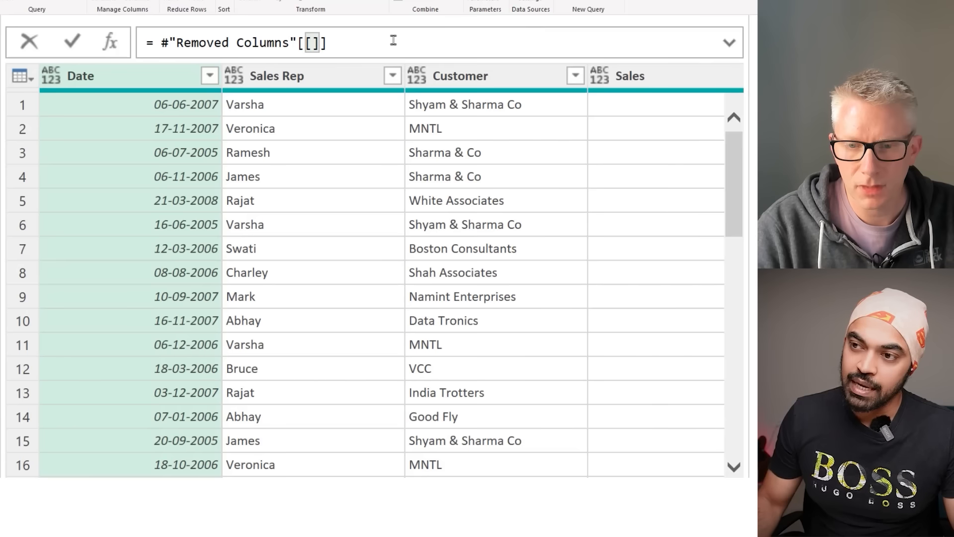
type("Custo")
key("BackSpace")
key("BackSpace")
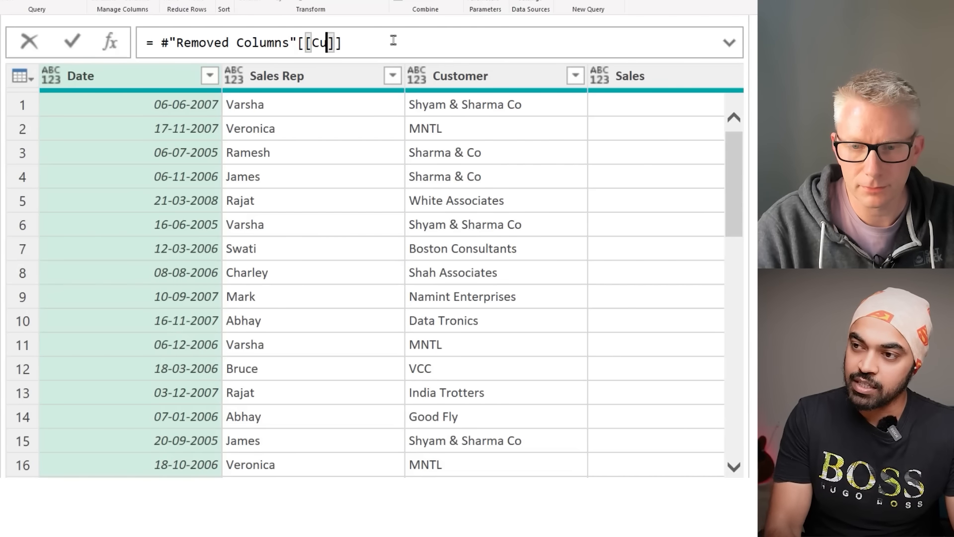
type("stomer], ")
type("[")
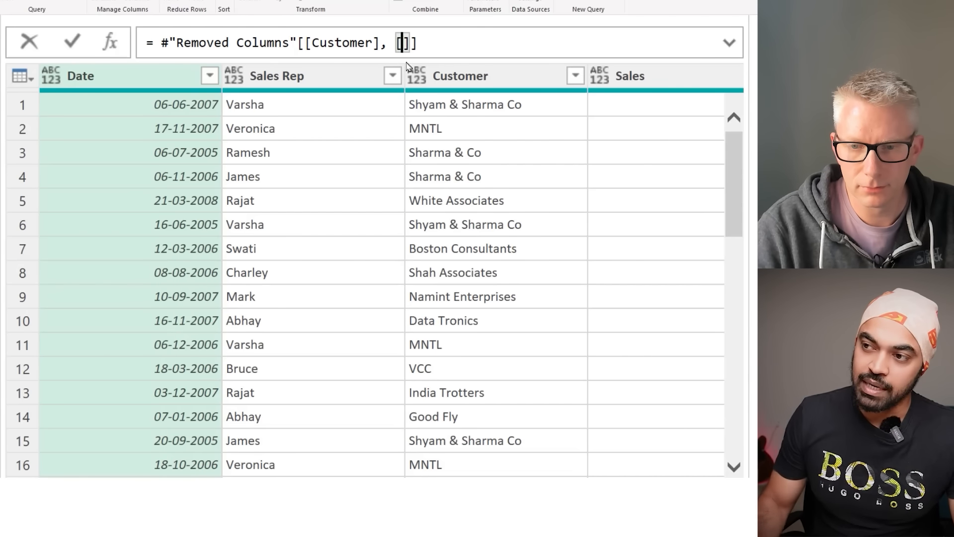
type("Sale")
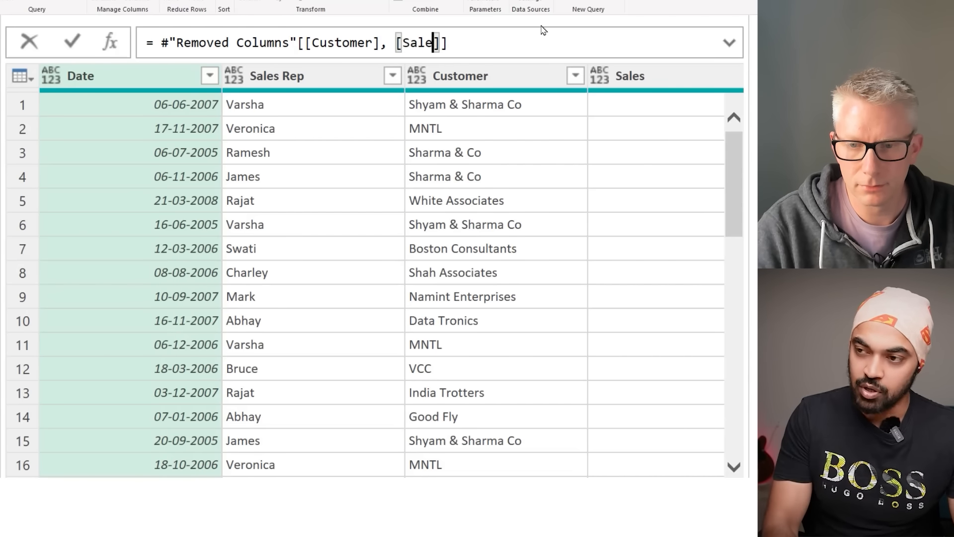
type("s Rep")
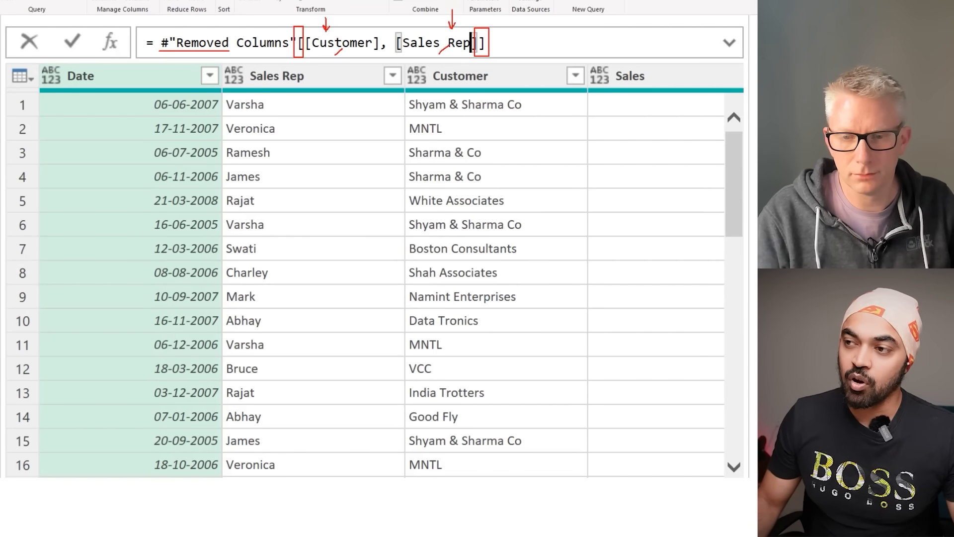
key("Return")
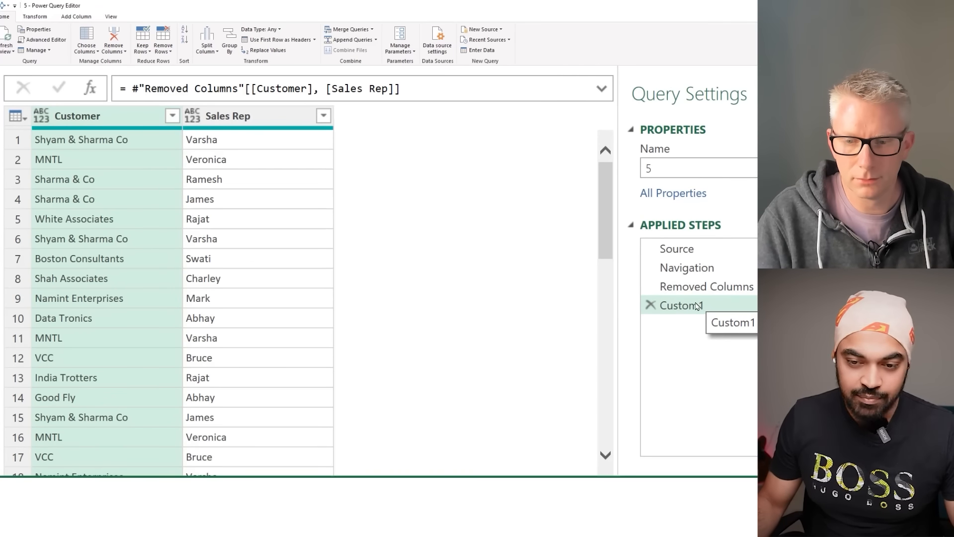
Step: Delete the custom step that selects Customer and Sales Rep, and drill down into the Sales column to extract it as a list
left_click(650, 305)
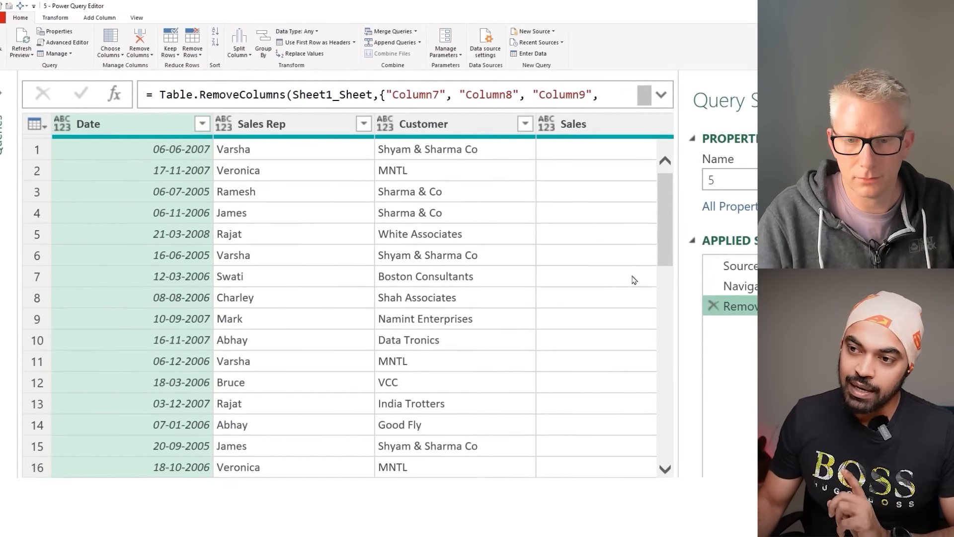
left_click(515, 119)
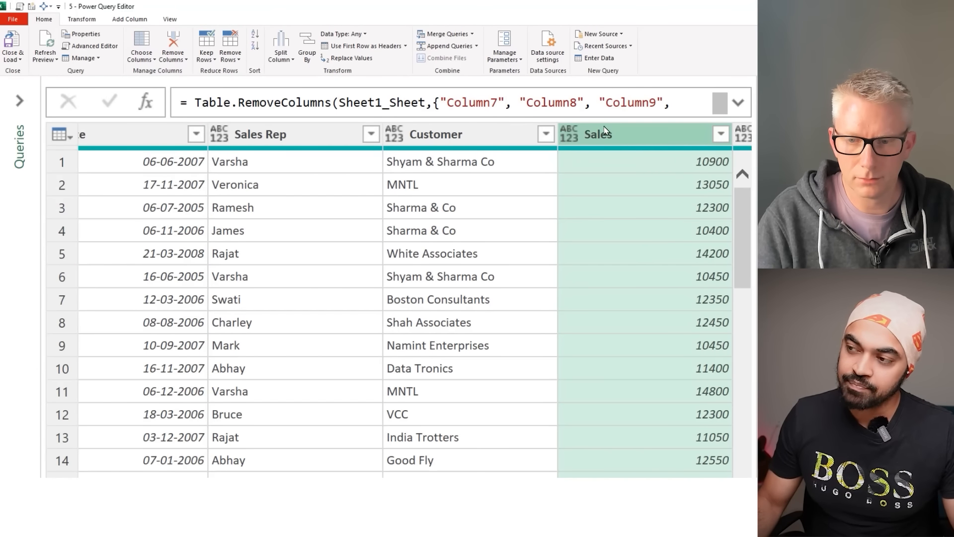
left_click_drag(593, 121, 753, 355)
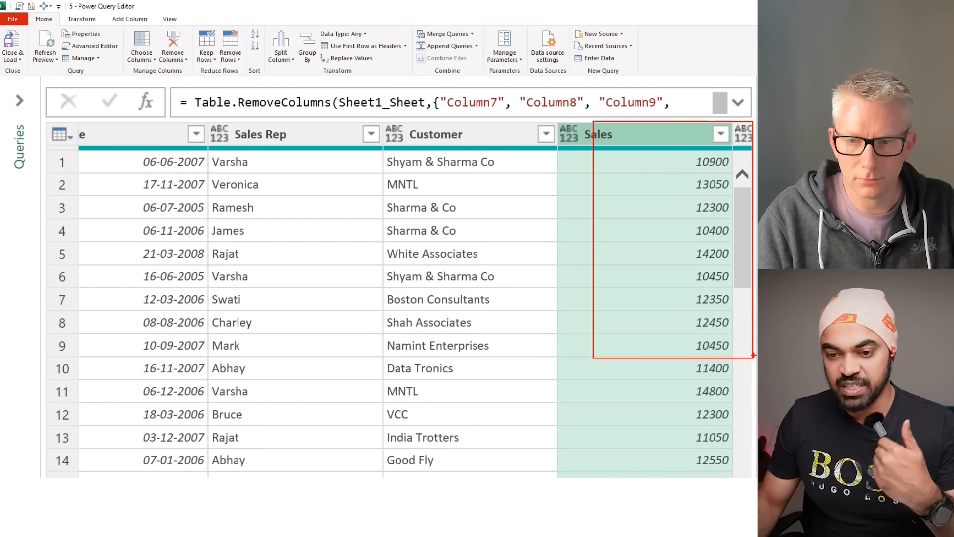
key("Escape")
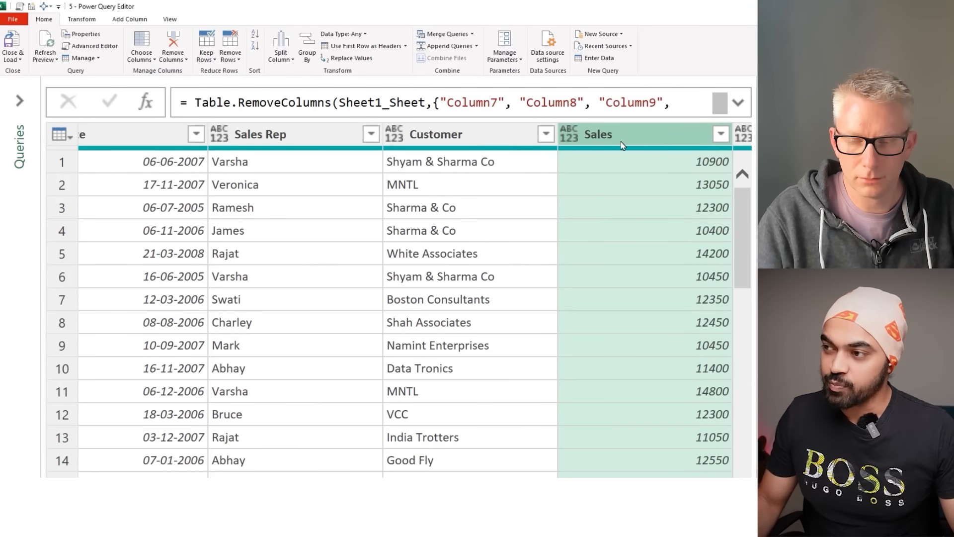
right_click(618, 133)
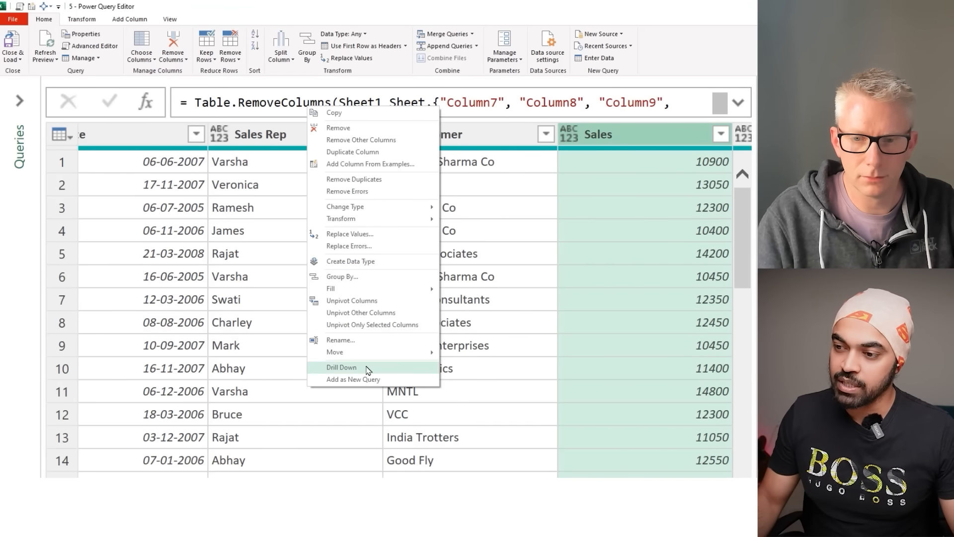
left_click(342, 367)
mouse_move(70, 121)
left_mouse_down()
mouse_move(149, 276)
mouse_move(154, 309)
left_mouse_up()
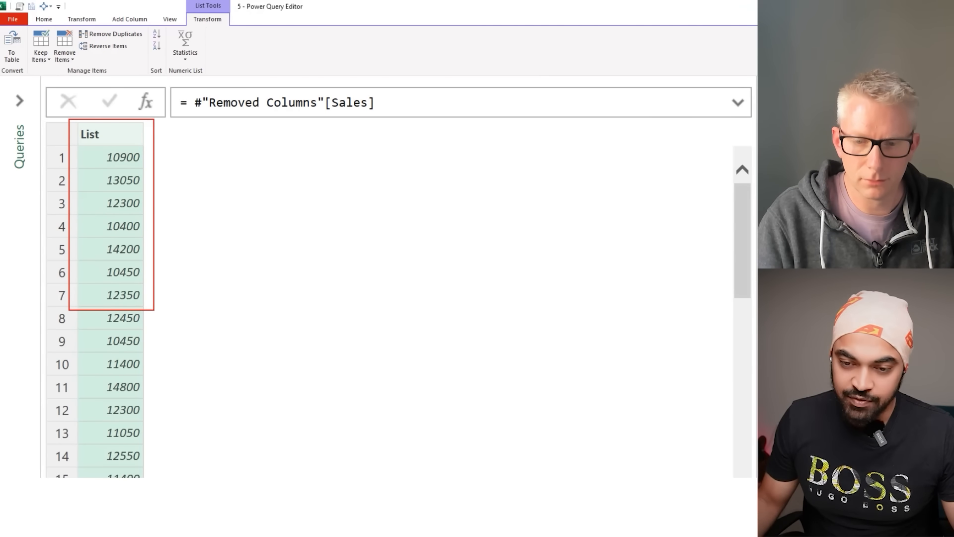
key("Escape")
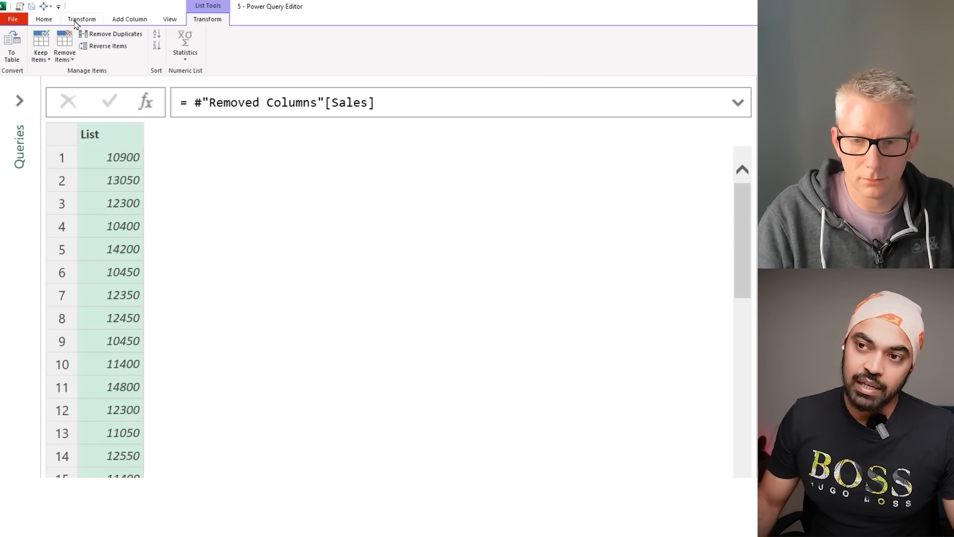
Step: Examine which transform commands are available for the Sales list and review its drill-down formula
left_click(44, 19)
left_click(81, 20)
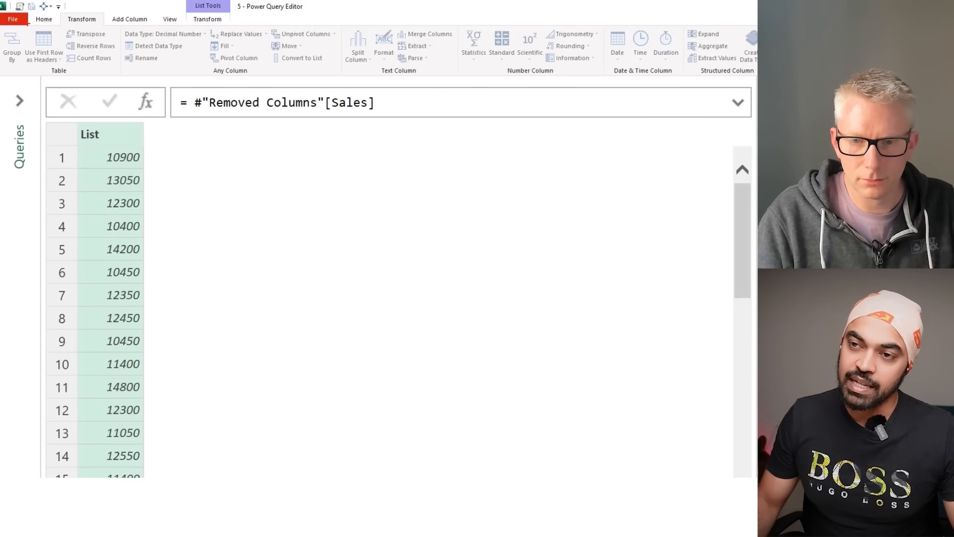
left_click_drag(23, 23, 517, 75)
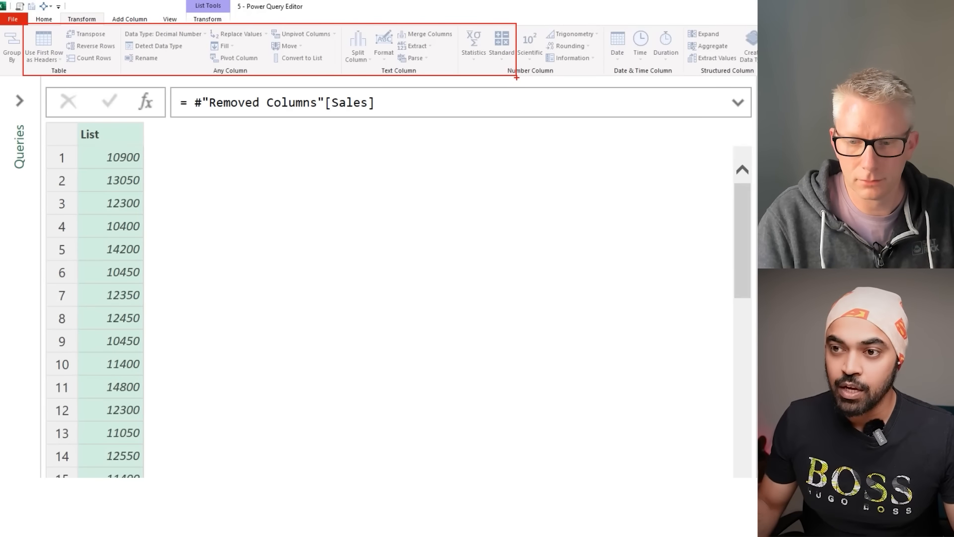
key("Escape")
left_click(208, 19)
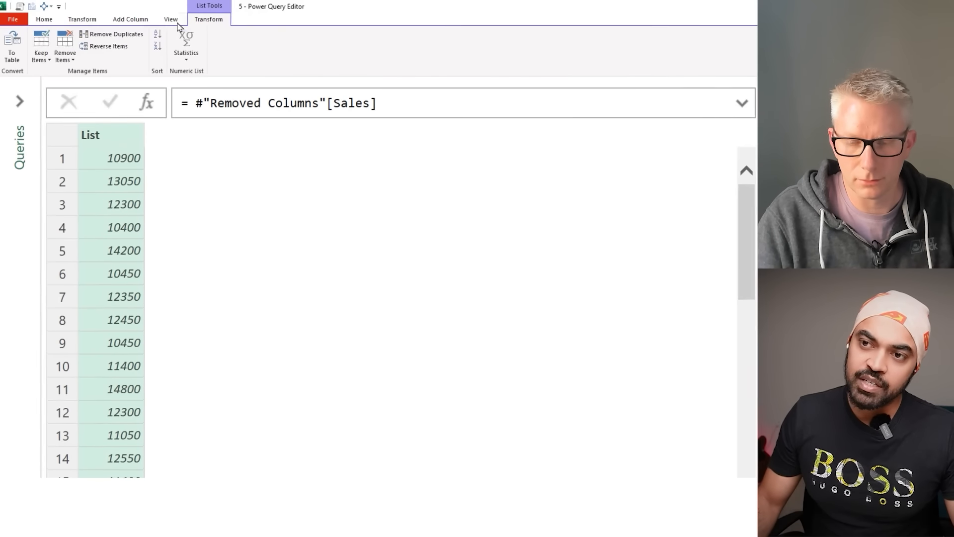
left_click_drag(25, 64, 43, 91)
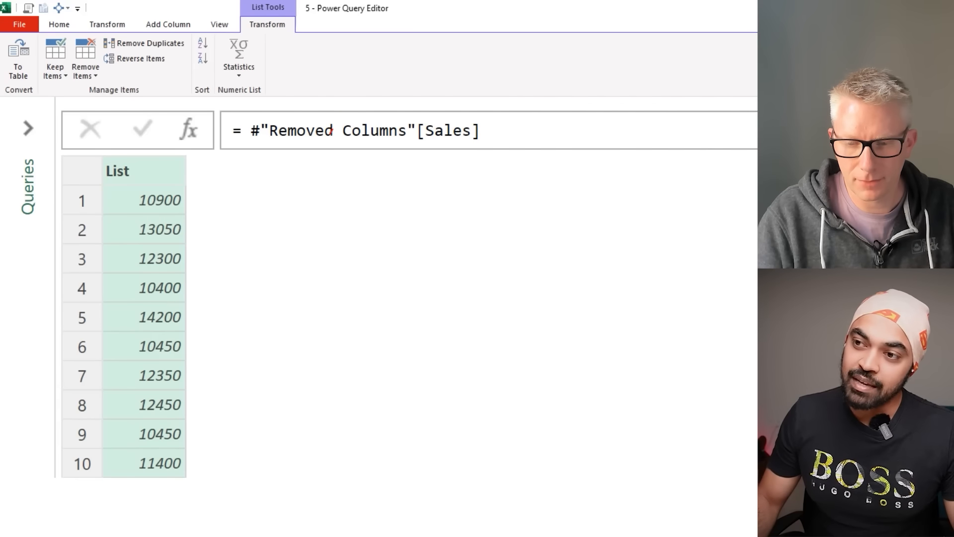
left_click_drag(332, 130, 361, 101)
key("Escape")
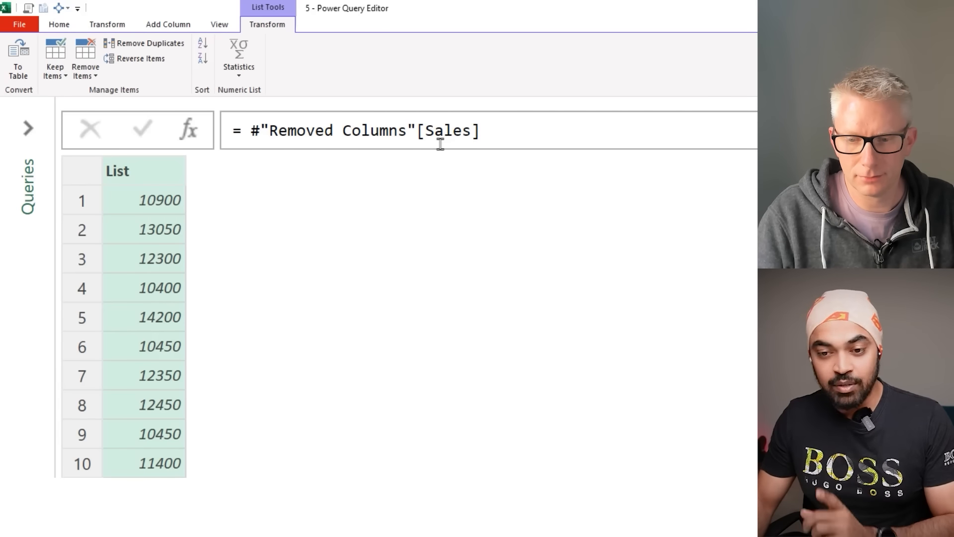
Step: Wrap the column reference in a second pair of brackets so the formula reads #"Removed Columns"[[Sales]]
left_click(416, 131)
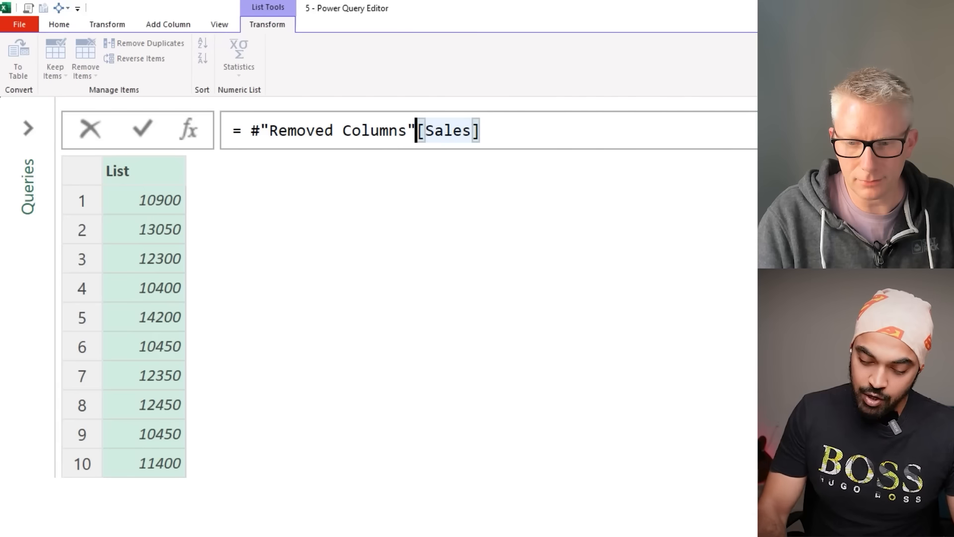
type("[")
key("End")
type("]]")
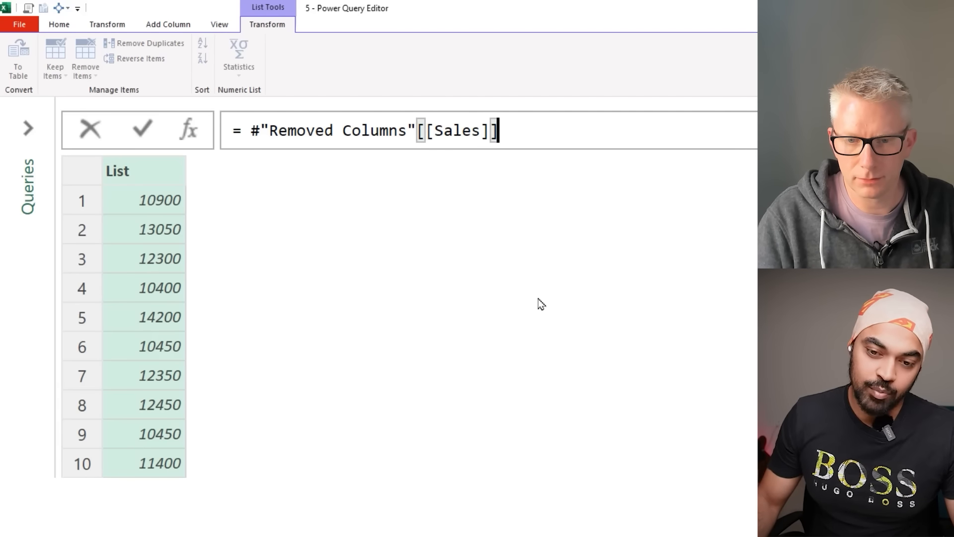
key("Return")
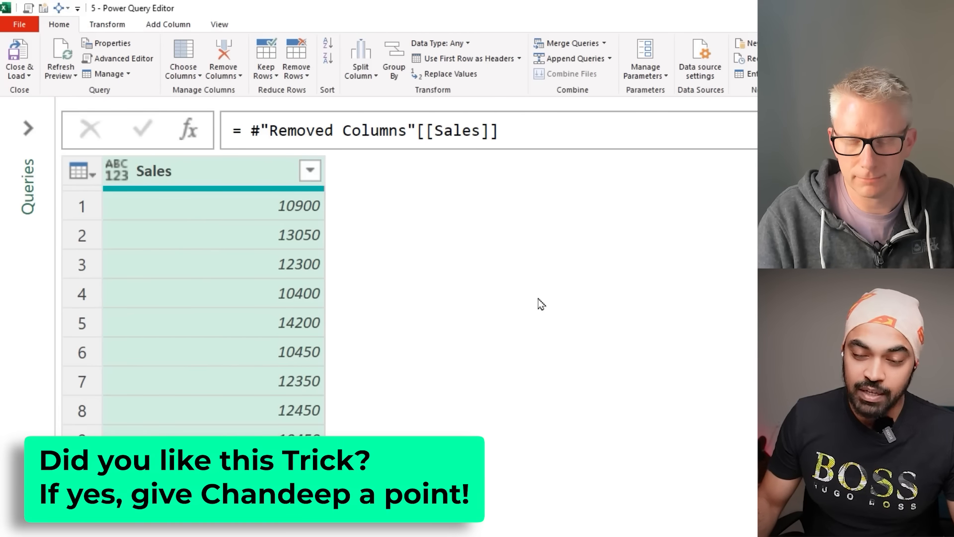
left_click_drag(354, 194, 352, 272)
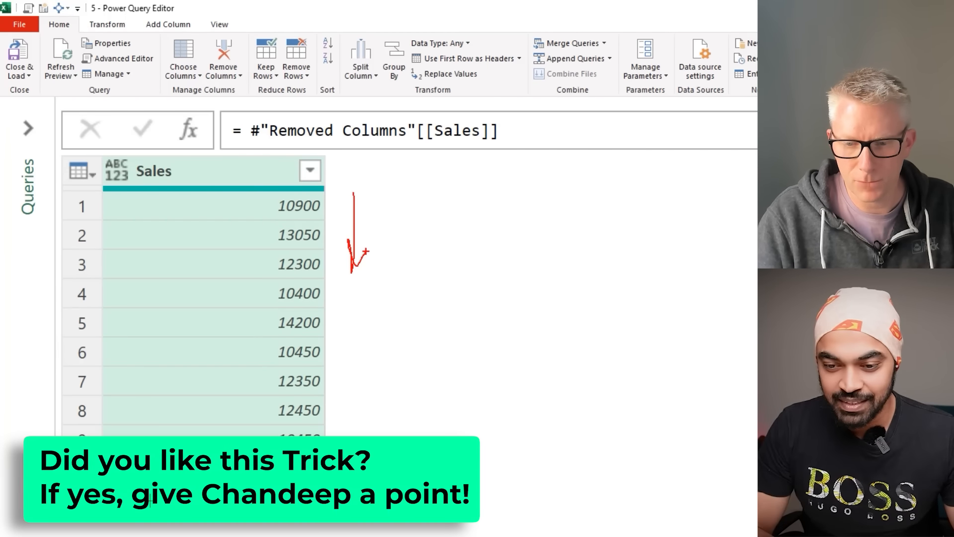
key("Escape")
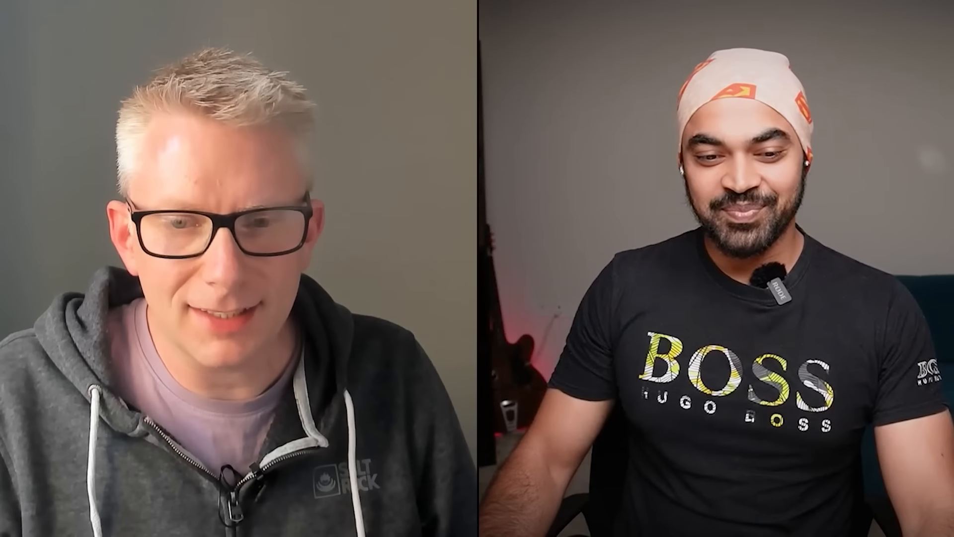
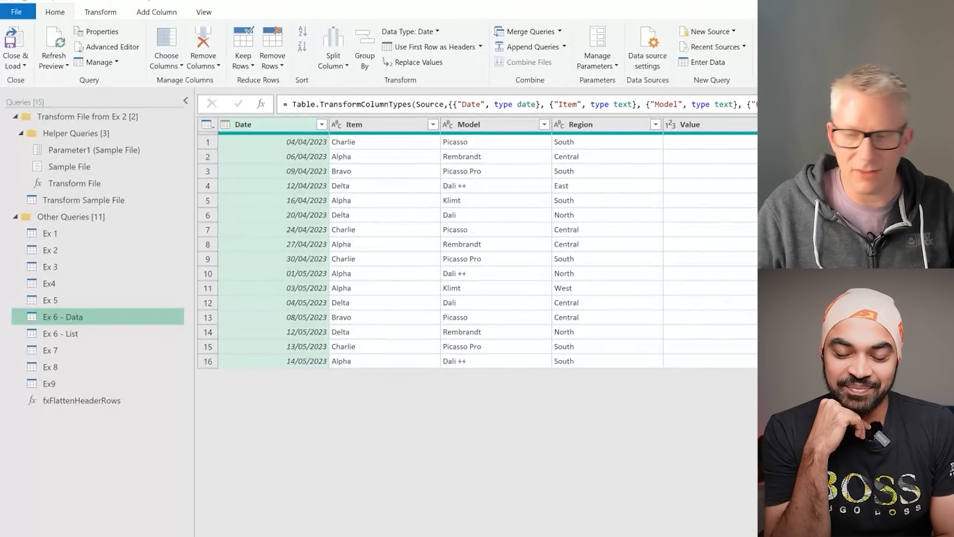
Step: View the filter values in the Ex 6 - List query and return to the Ex 6 - Data query
left_click(72, 334)
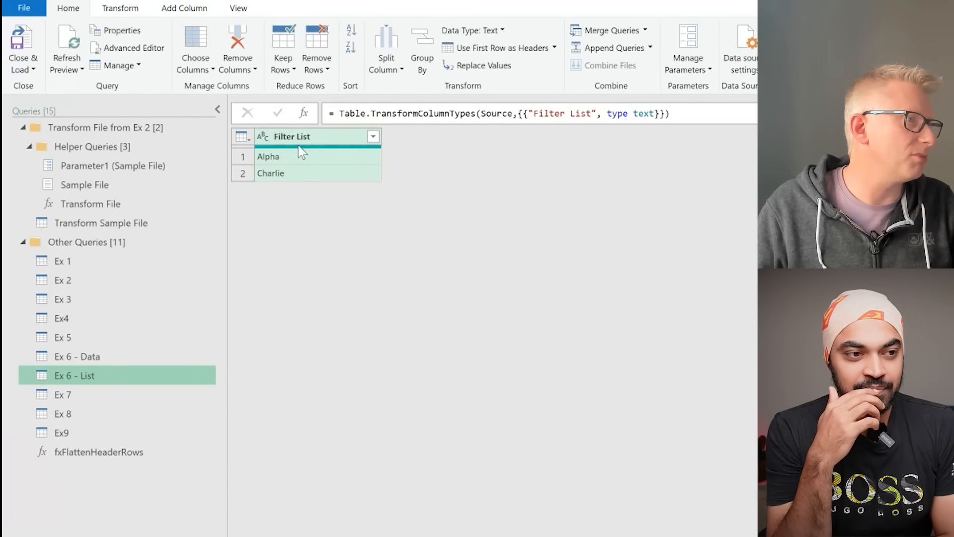
left_click(87, 356)
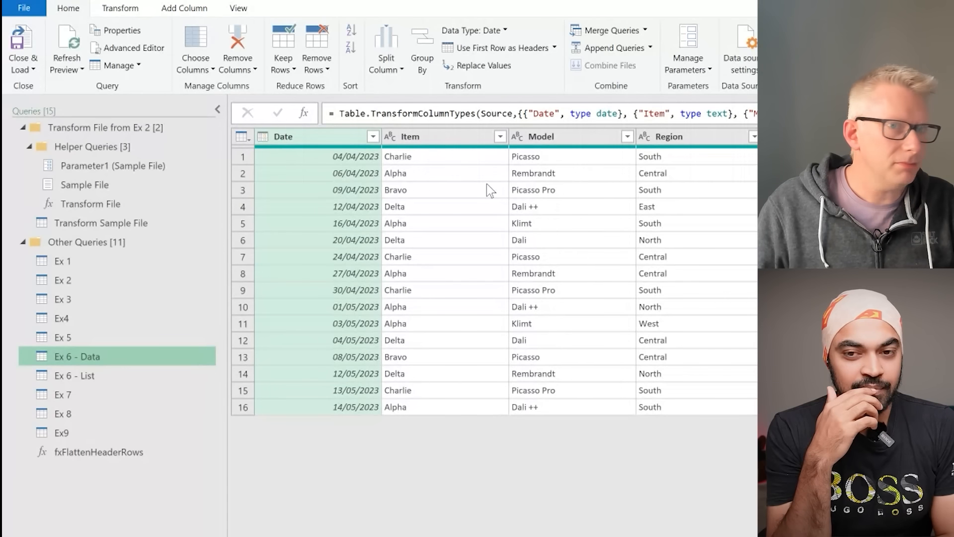
Step: Filter the Item column to keep only Bravo and Charlie
left_click(500, 137)
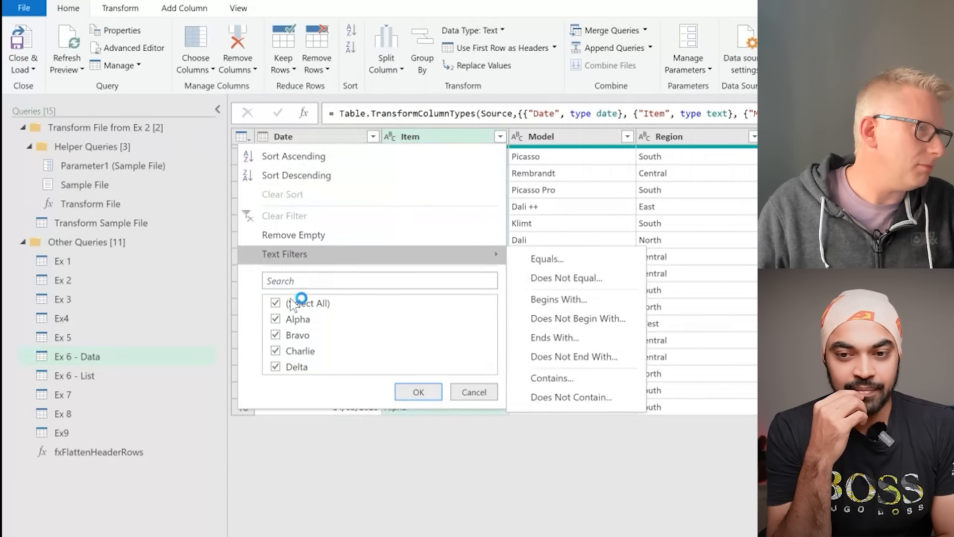
left_click(275, 303)
left_click(275, 336)
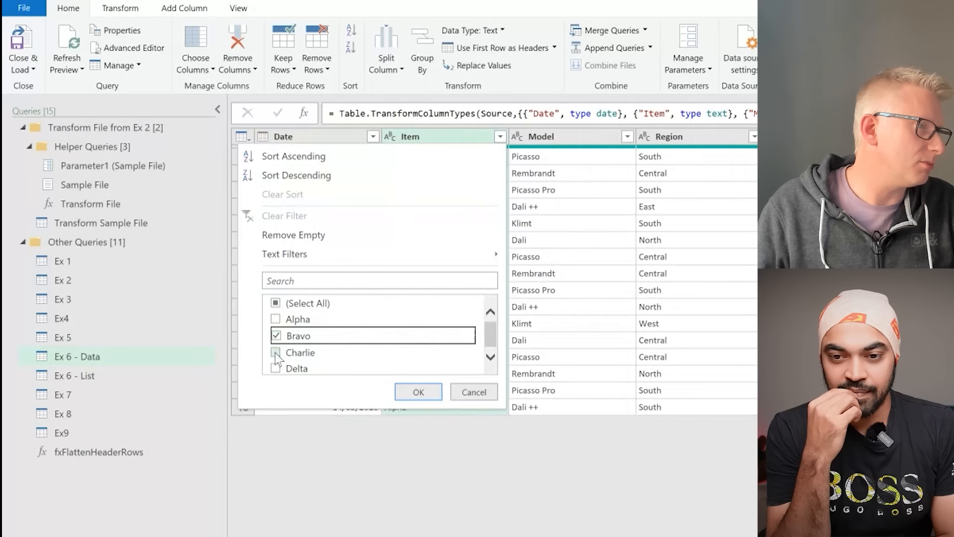
left_click(275, 351)
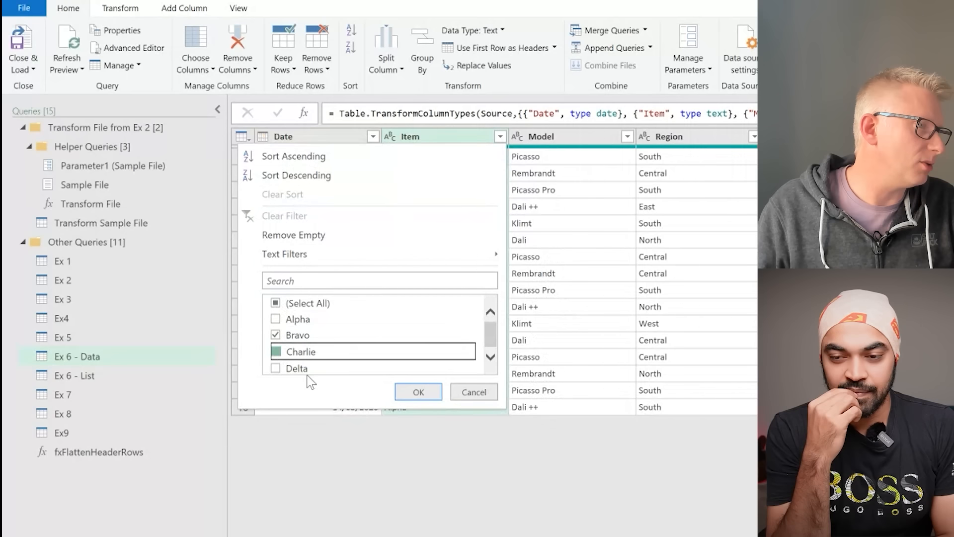
left_click(419, 400)
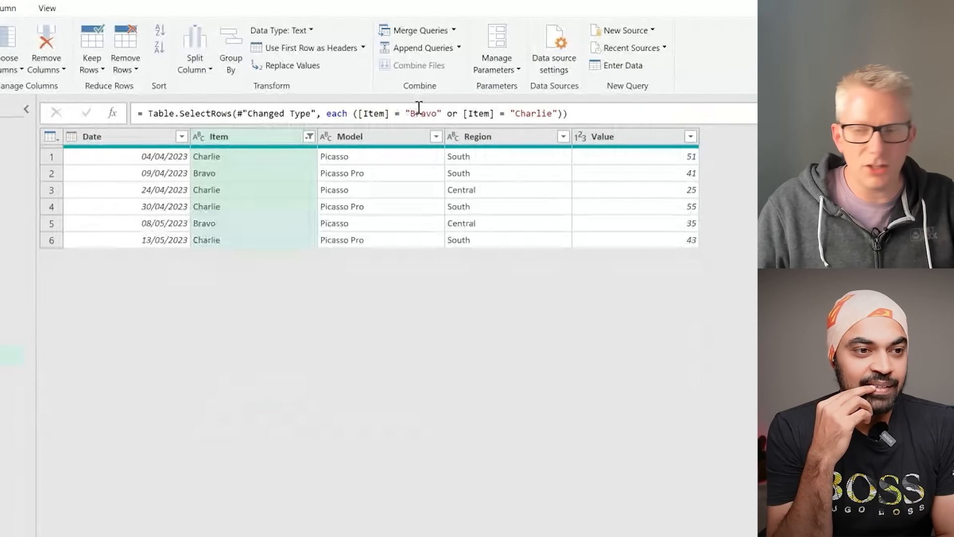
Step: Replace the Bravo/Charlie condition in the Table.SelectRows formula with true, so it reads each true
left_click(352, 113)
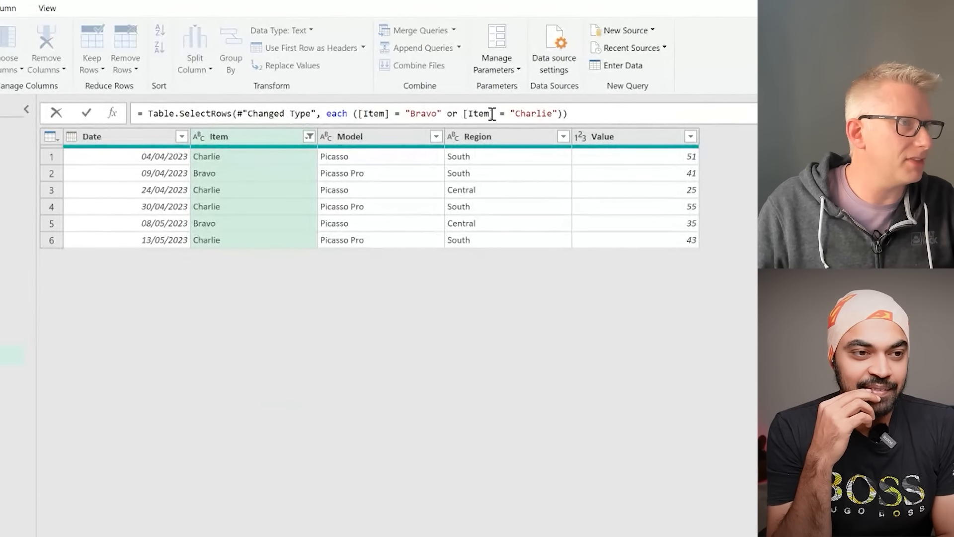
left_click(562, 113, "shift")
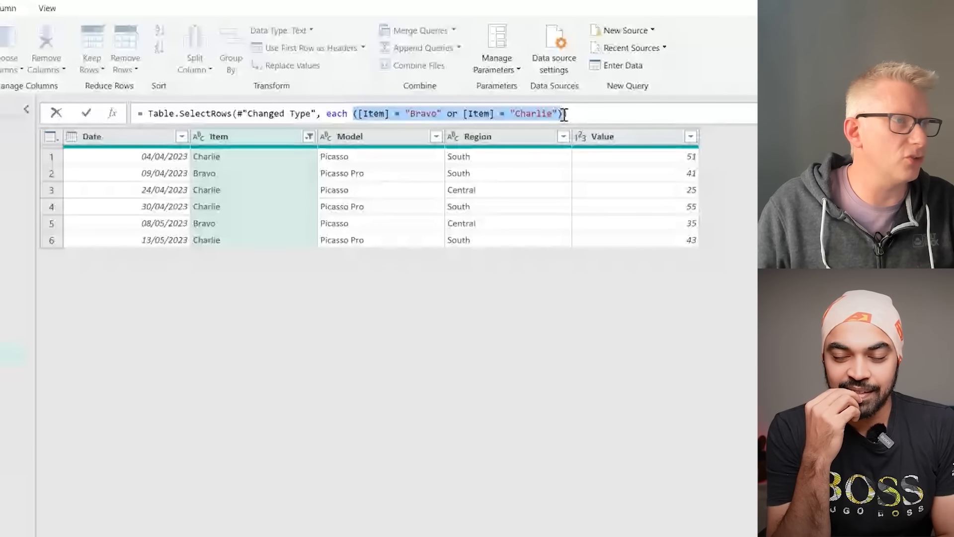
type("t")
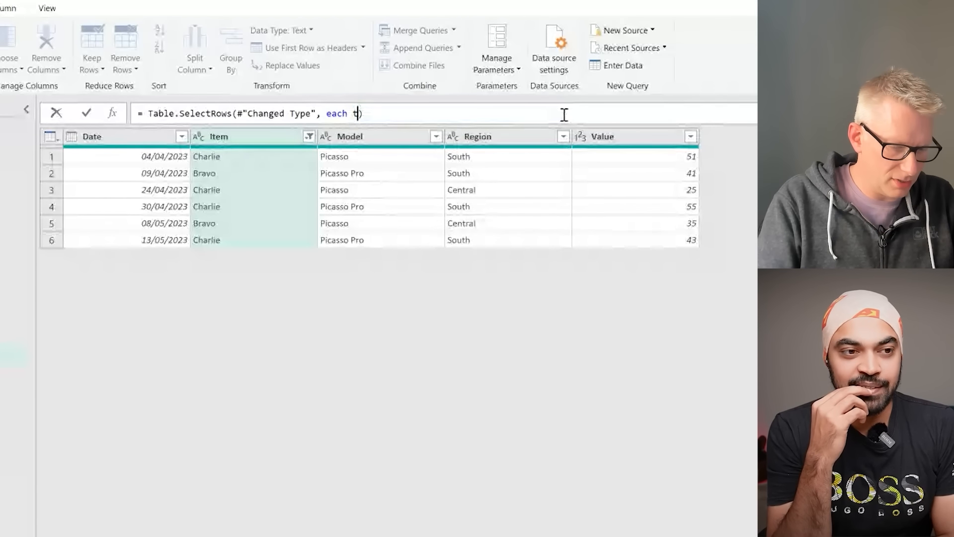
type("u")
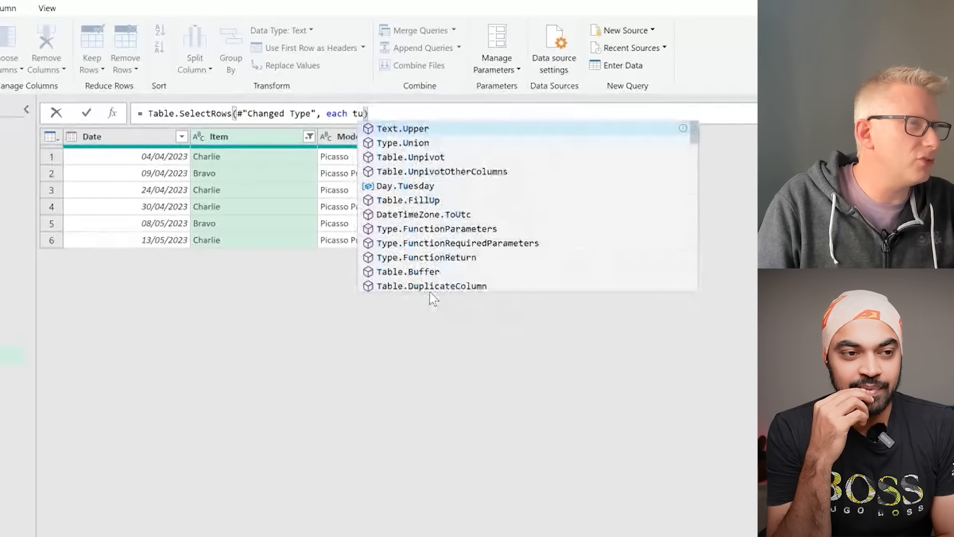
key("BackSpace")
type("rue")
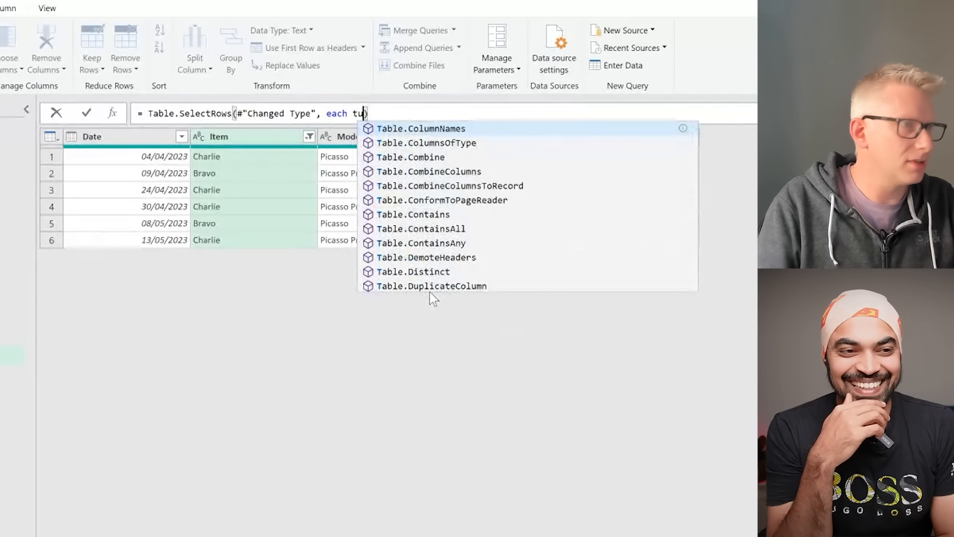
key("Return")
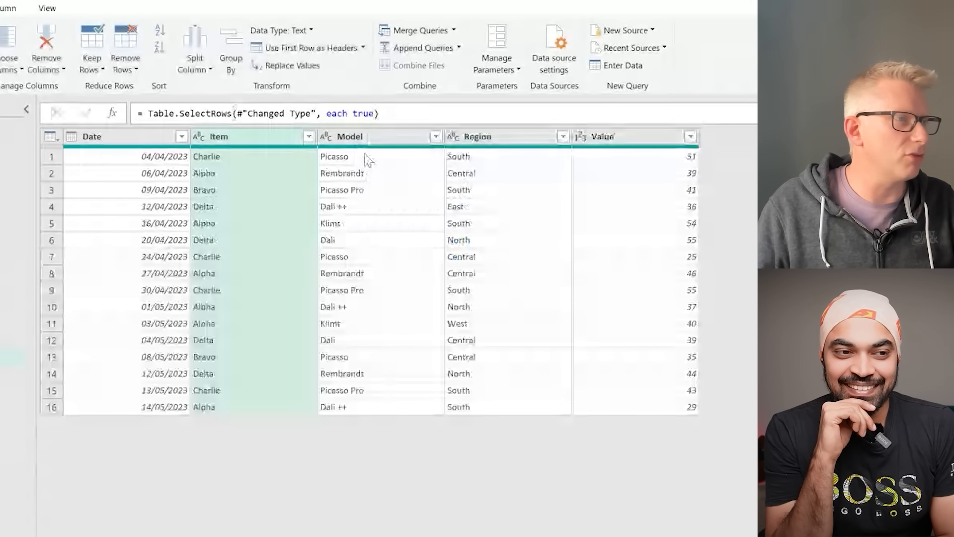
Step: Change the row-selection condition to false, so the formula reads each false
left_click(376, 114)
double_click(373, 114)
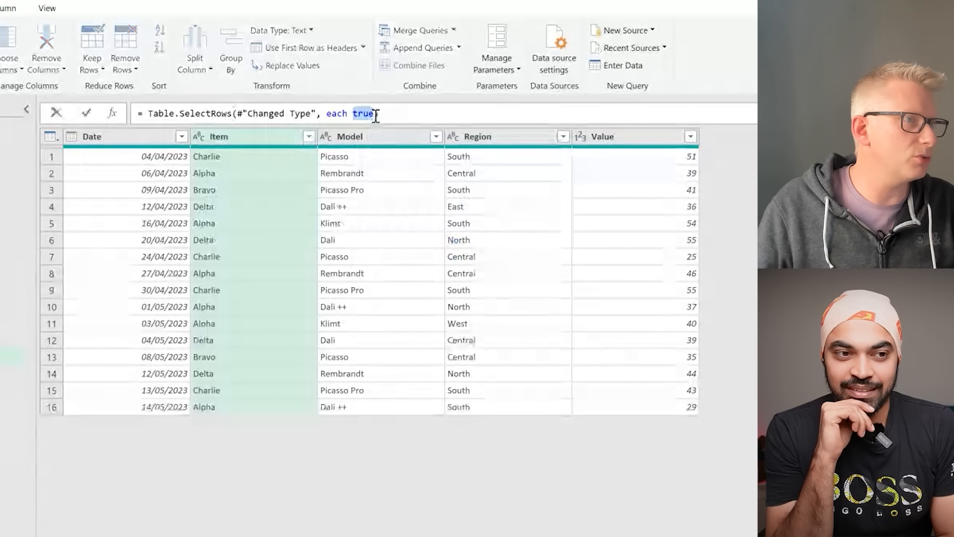
type("false")
key("Return")
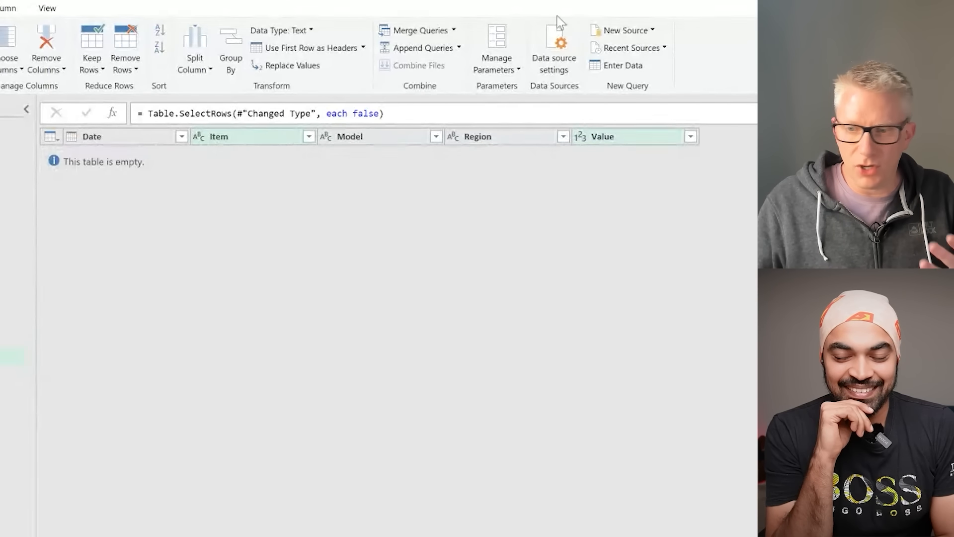
Step: Replace the false condition with a List.Contains function that references the #"Ex 6 - List" query
left_click(354, 114)
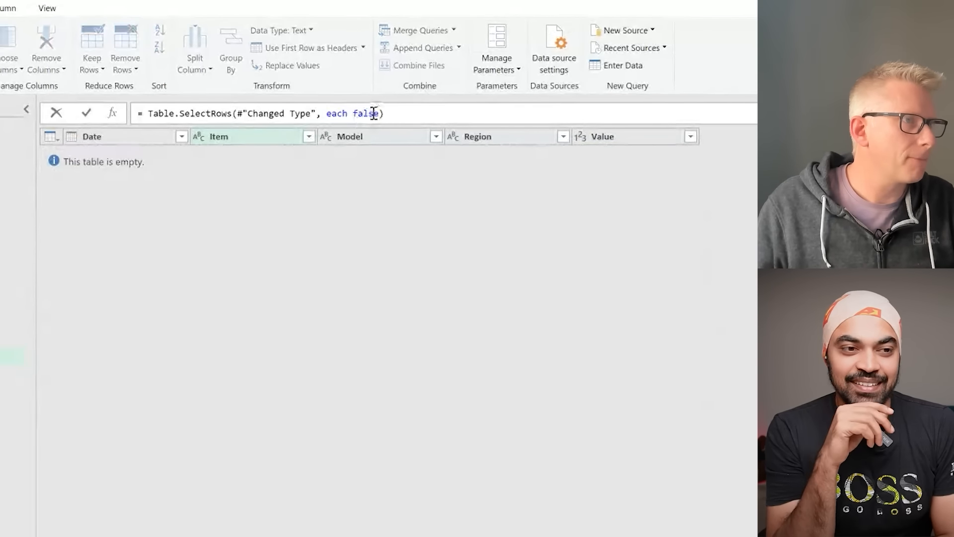
double_click(373, 113)
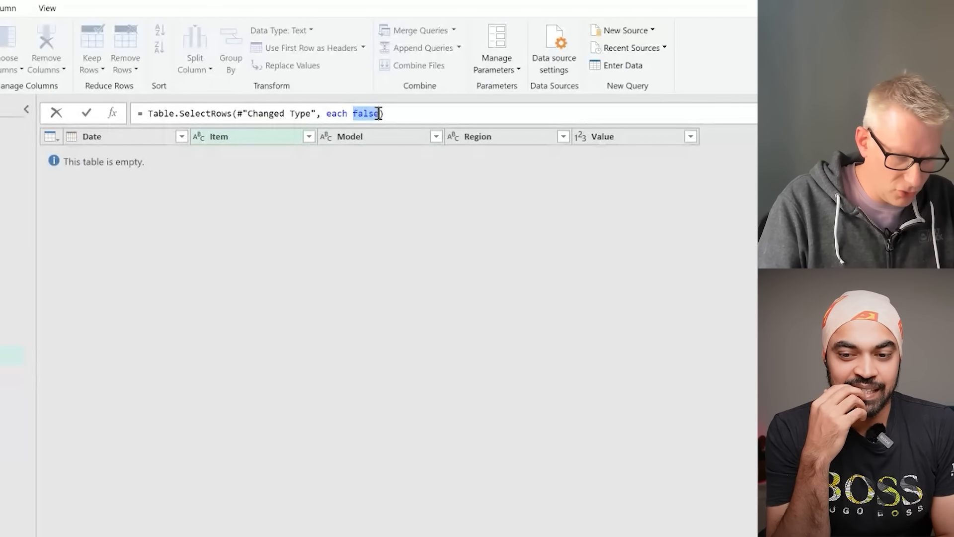
type("L")
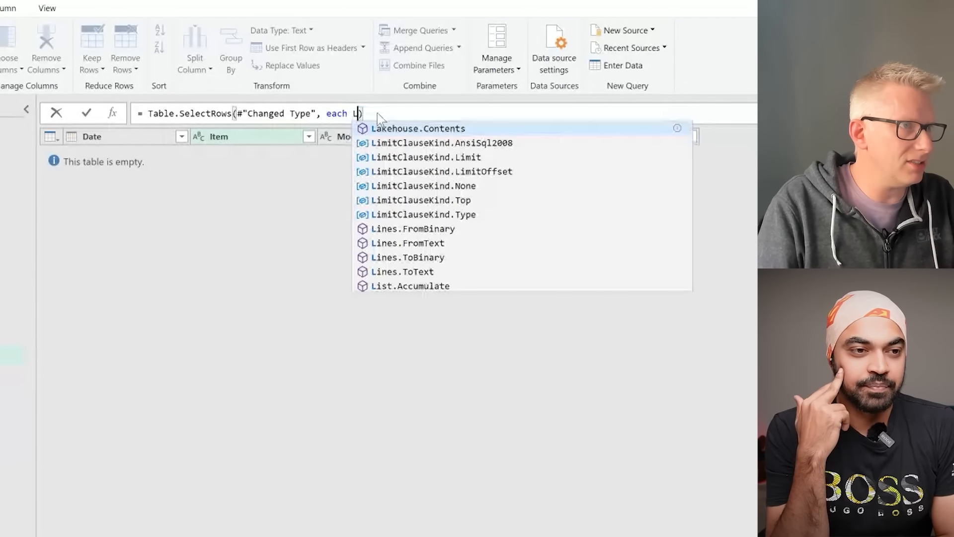
type("ist.Contains(")
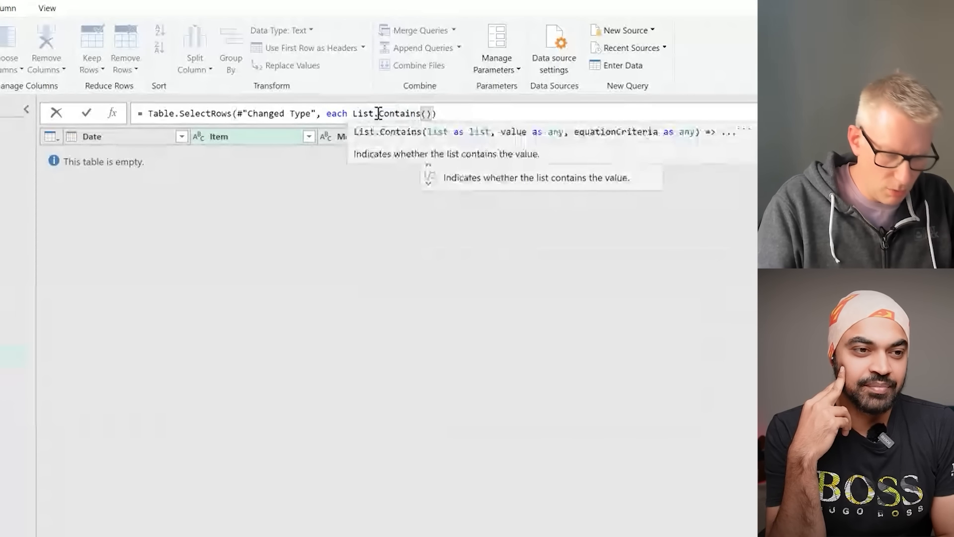
type("#")
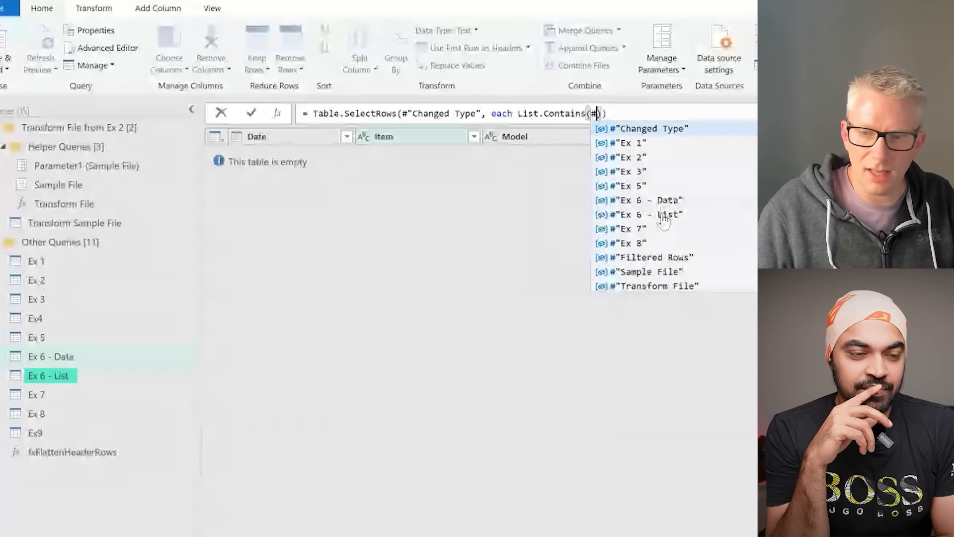
left_click(664, 218)
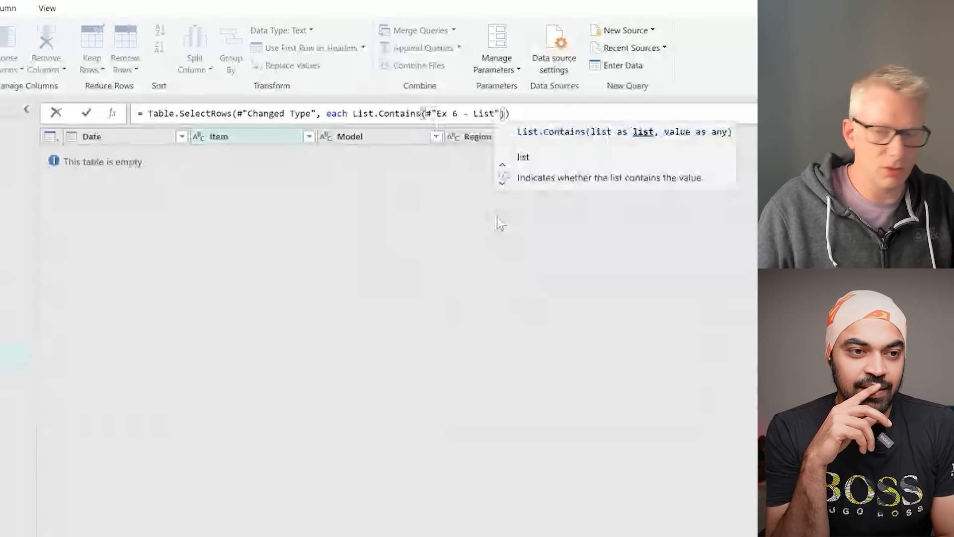
Step: Complete List.Contains with the [Filter List] column as its list and [Item] as its value, and apply the formula
type("[F")
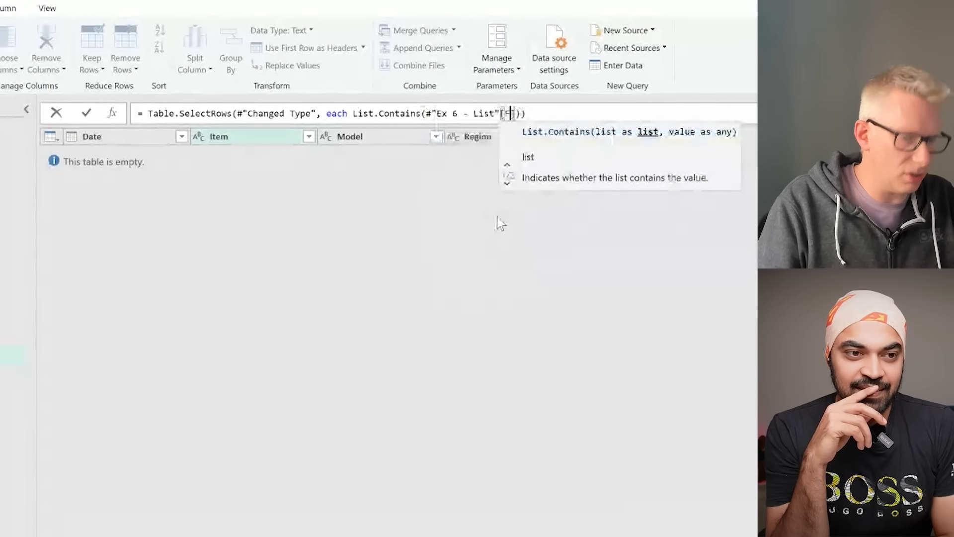
type("ilter is")
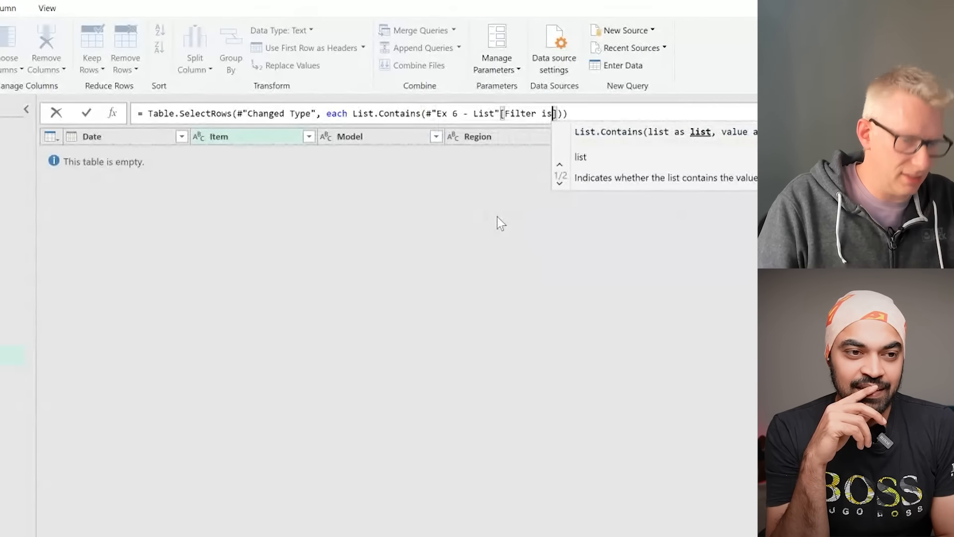
key("BackSpace")
key("BackSpace")
type("List")
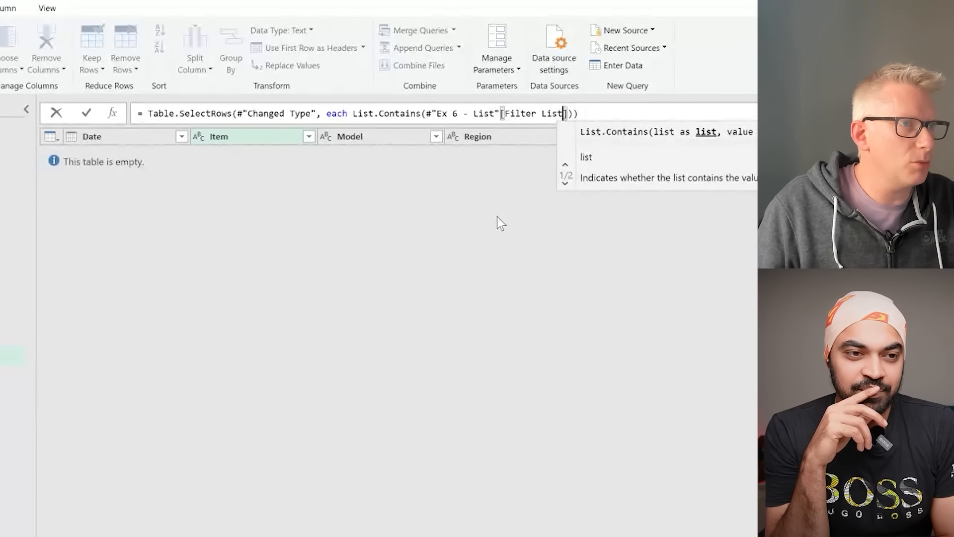
type("],")
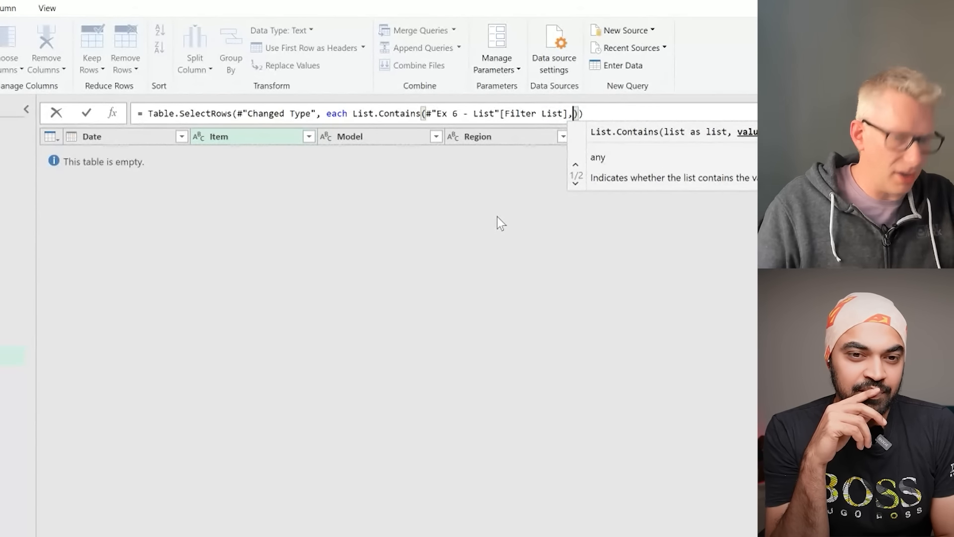
type("[")
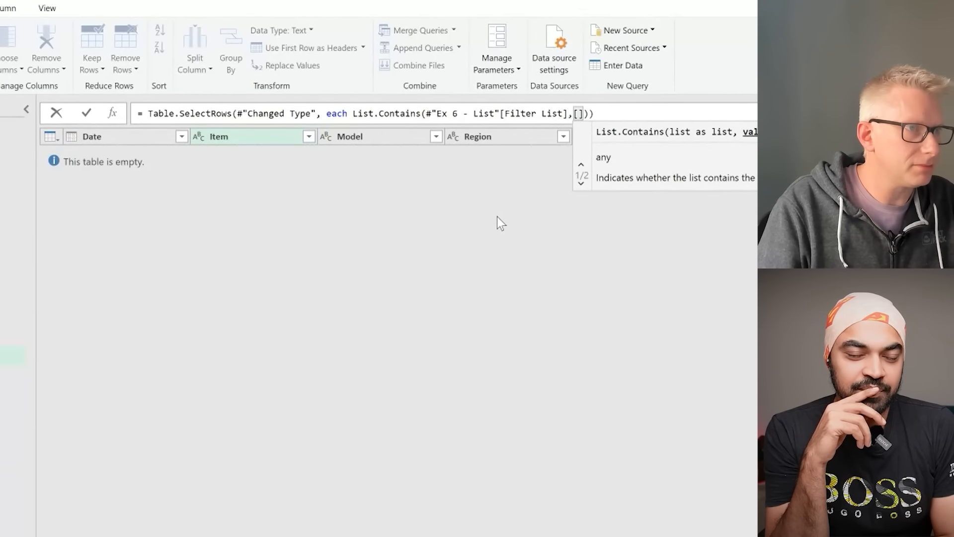
type("Item")
key("Return")
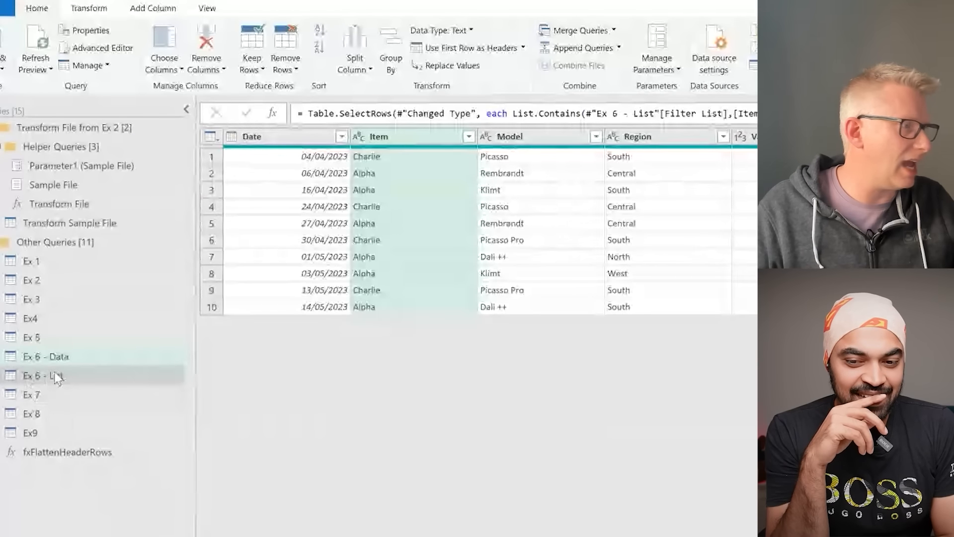
Step: Check the values in the Ex 6 - List query, and delete the Filtered Rows step from Ex 6 - Data
left_click(55, 377)
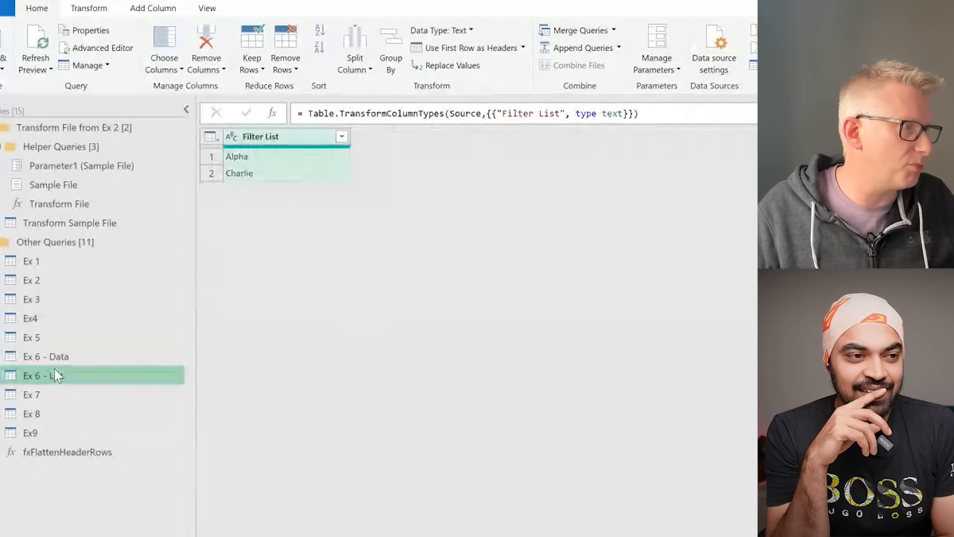
left_click(54, 357)
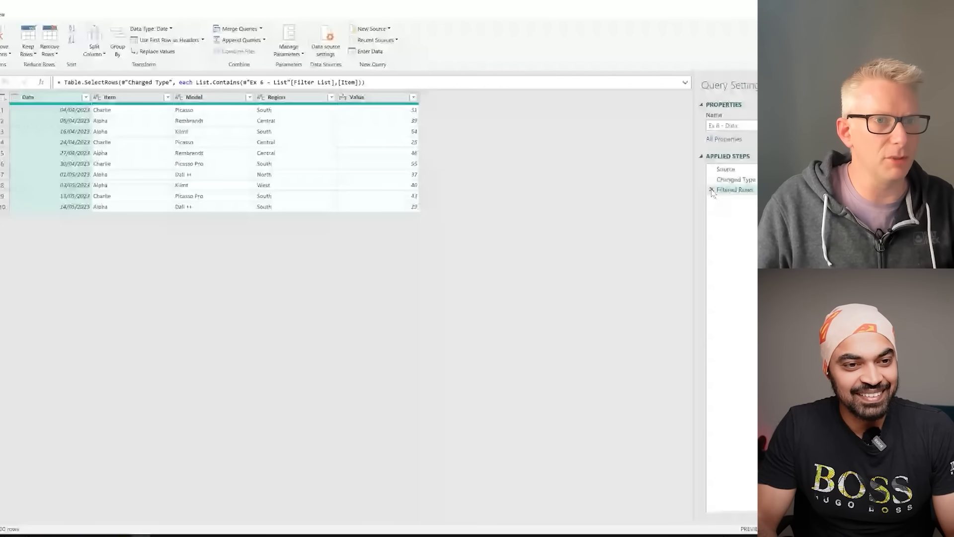
left_click(711, 190)
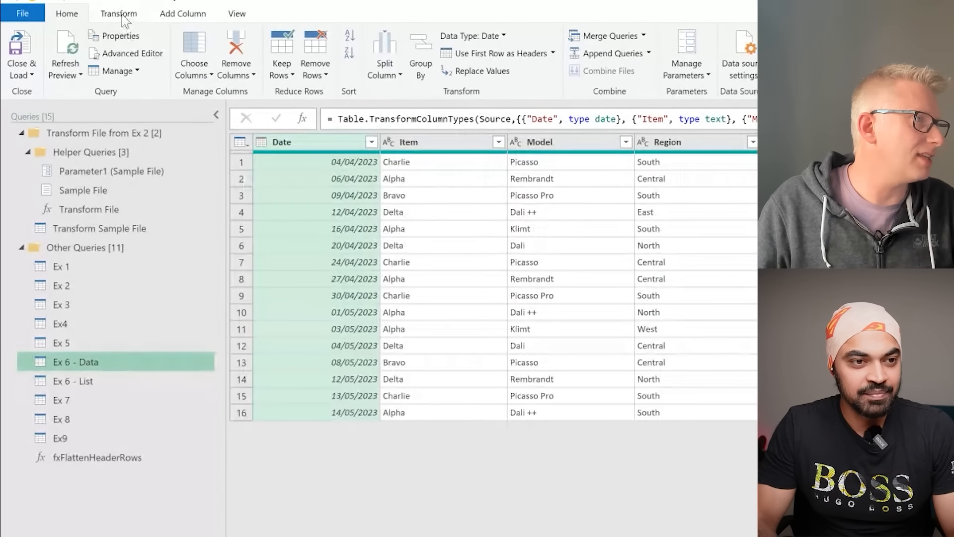
Step: Merge Ex 6 - Data with Ex 6 - List, matching Item to Filter List with a Right Outer join
left_click(607, 37)
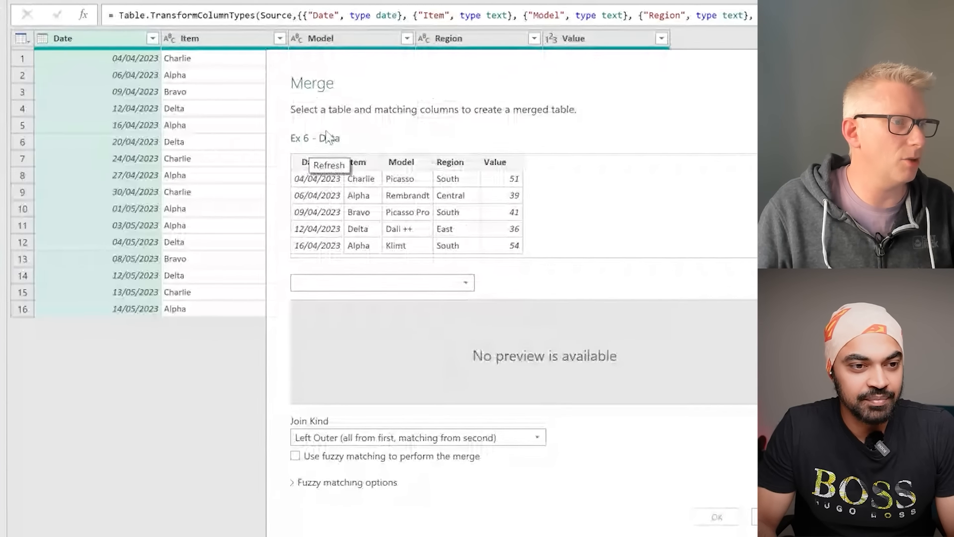
left_click(460, 283)
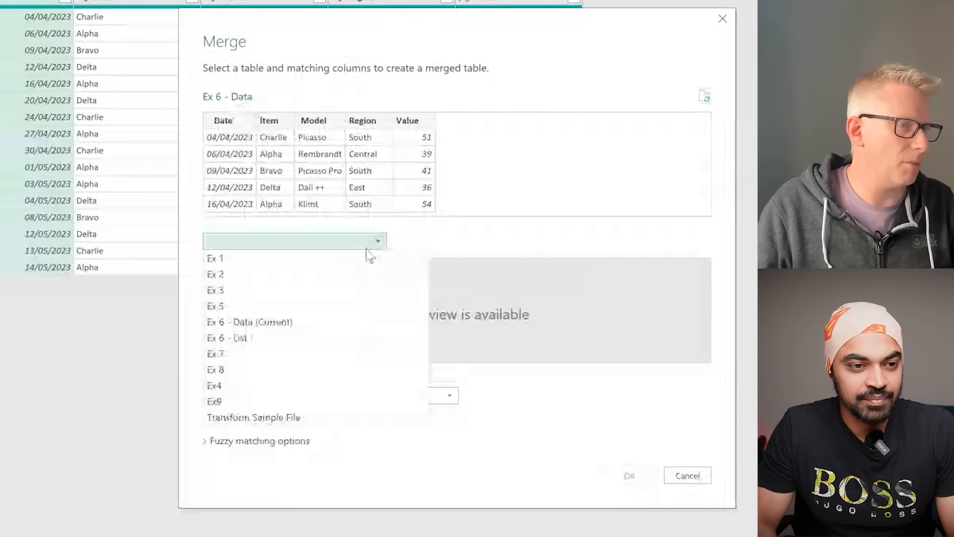
left_click(247, 338)
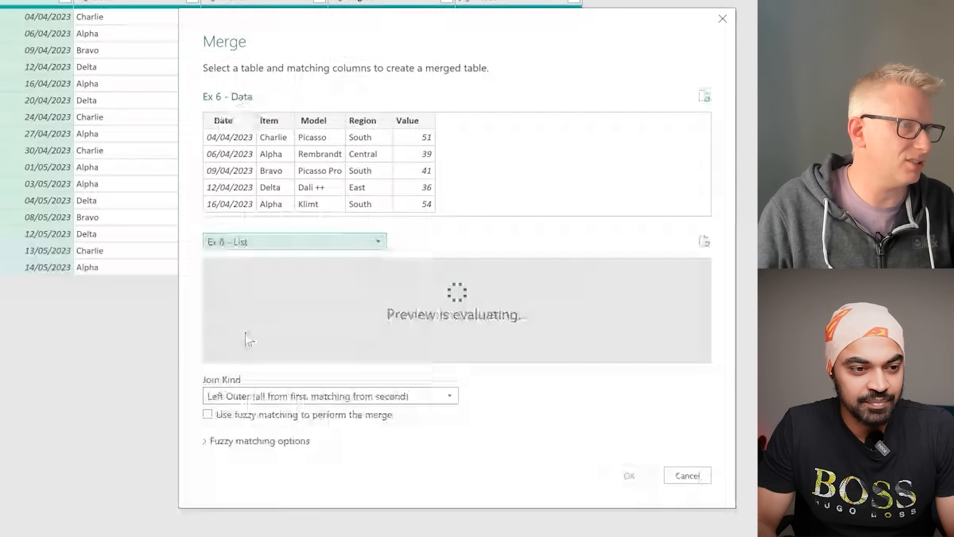
left_click(273, 126)
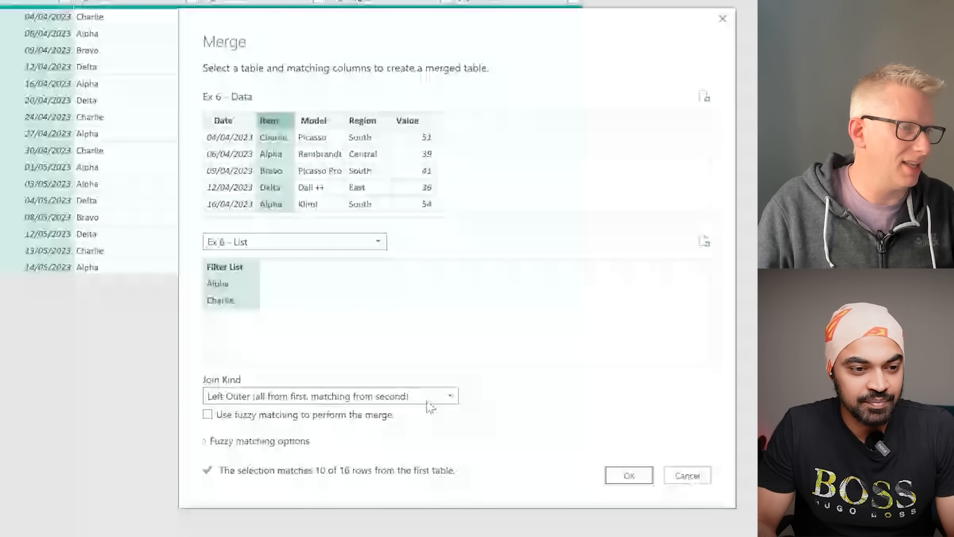
left_click(426, 401)
left_click(333, 428)
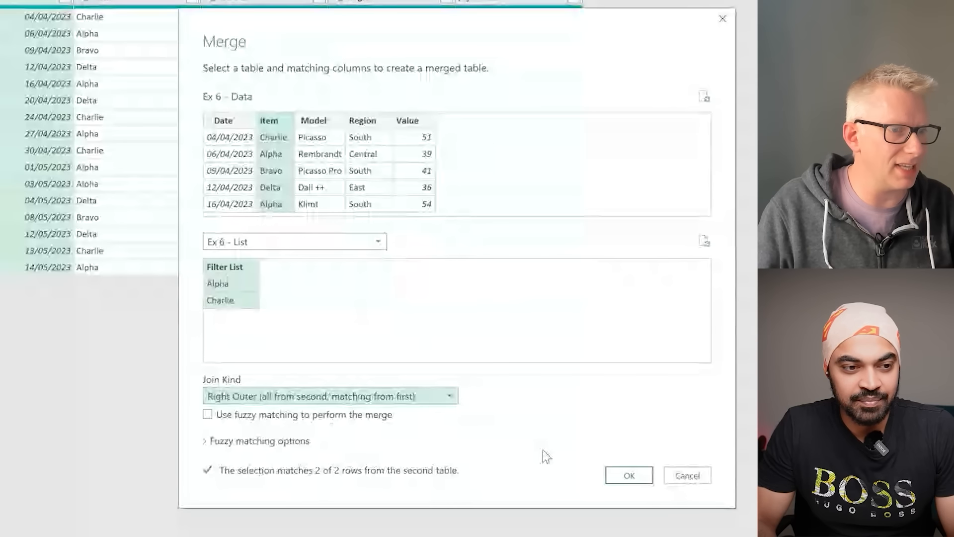
left_click(637, 478)
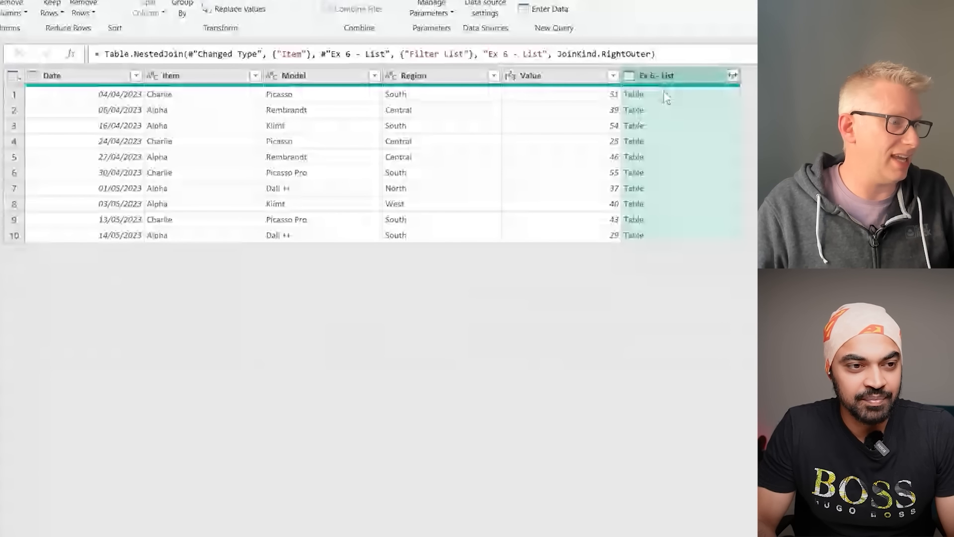
Step: Inspect a nested table in the merged Ex 6 - List column and remove that column
left_click(671, 126)
left_click(673, 77)
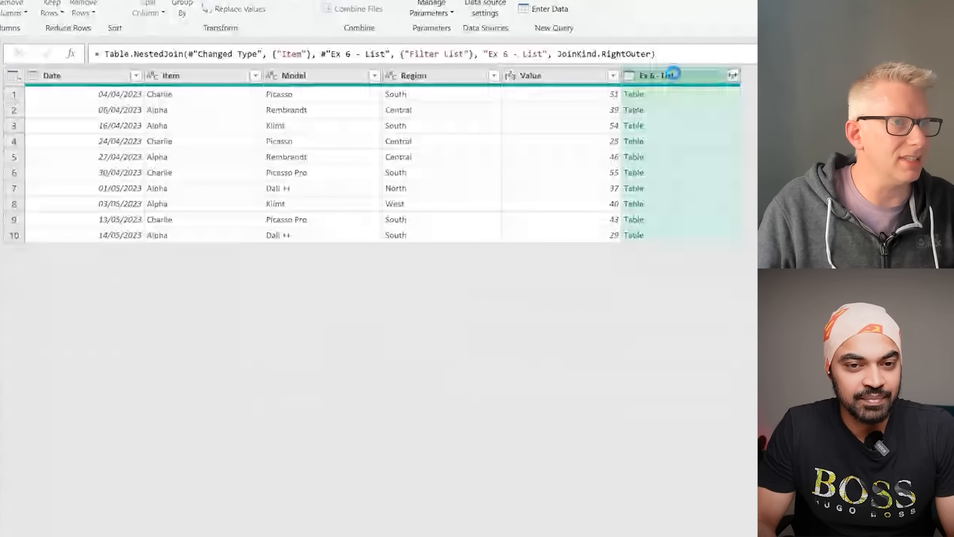
key("Delete")
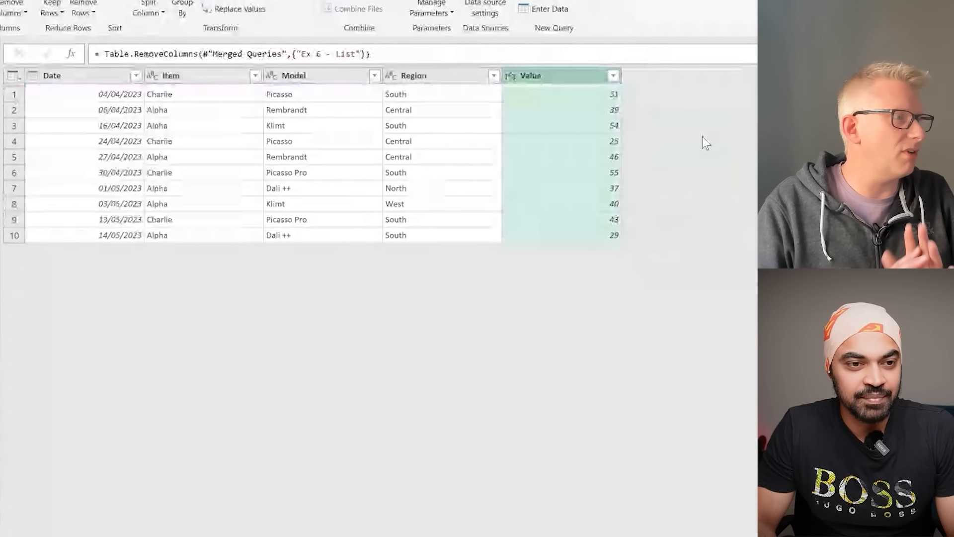
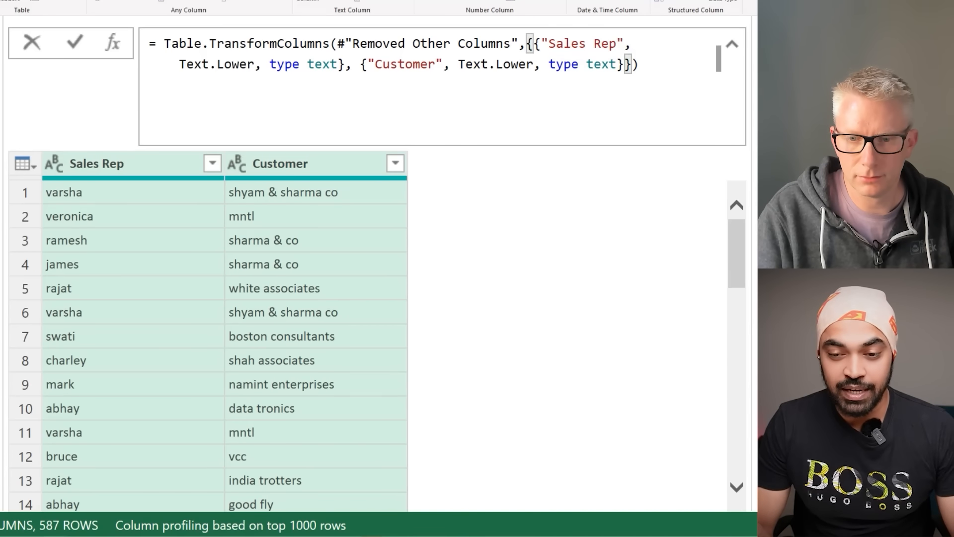
key("Escape")
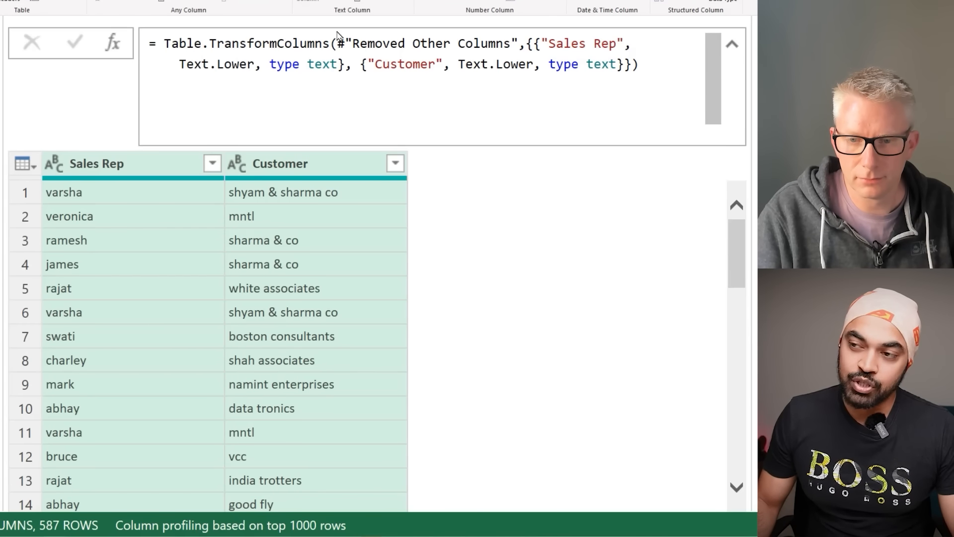
mouse_move(329, 29)
left_mouse_down()
mouse_move(401, 48)
mouse_move(510, 52)
mouse_move(617, 149)
mouse_move(797, 282)
left_mouse_up()
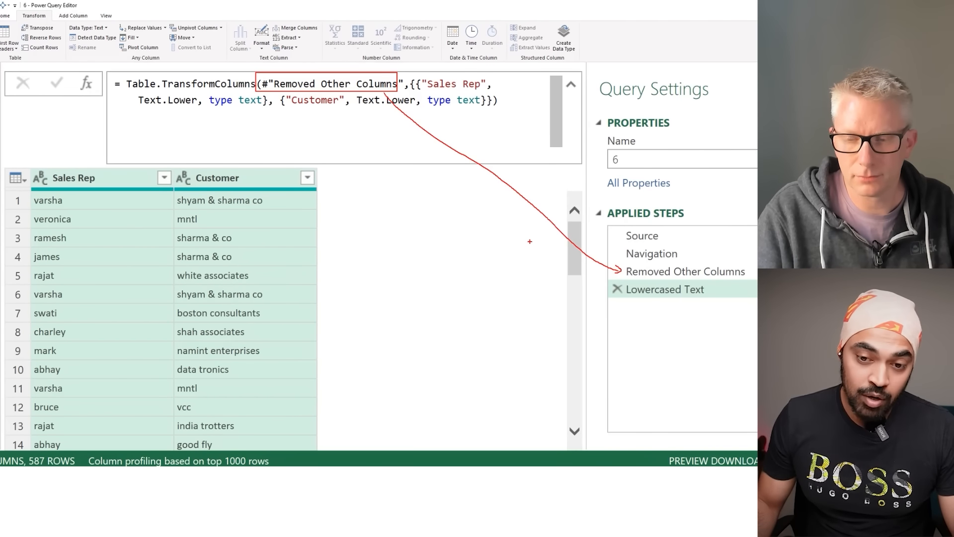
left_click_drag(123, 247, 164, 218)
left_click_drag(234, 274, 324, 226)
left_click_drag(393, 268, 484, 224)
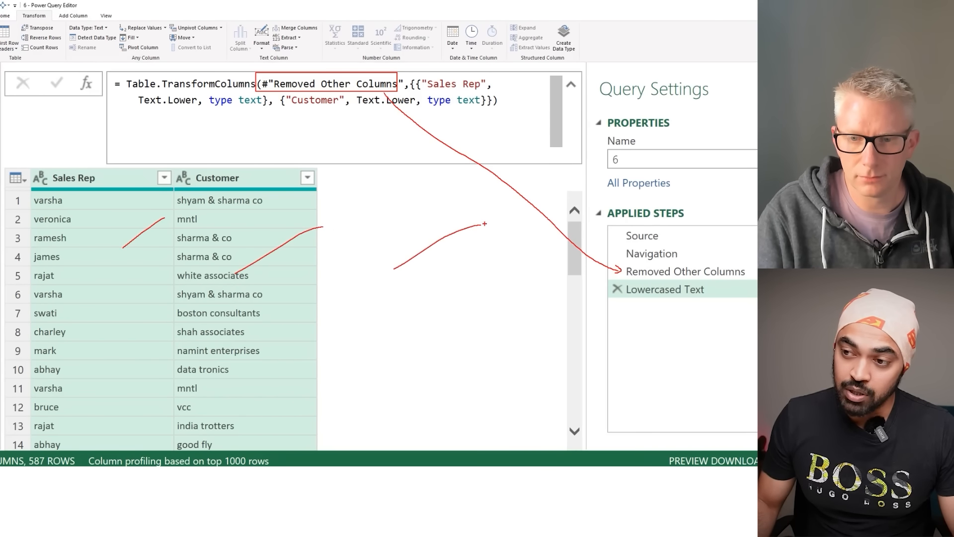
key("Escape")
Step: Rewrite the Lowercased Text formula's arguments after #"Removed Other Columns" as an empty list {} and Text.Lower as the default transformation, and apply it
left_click(412, 84)
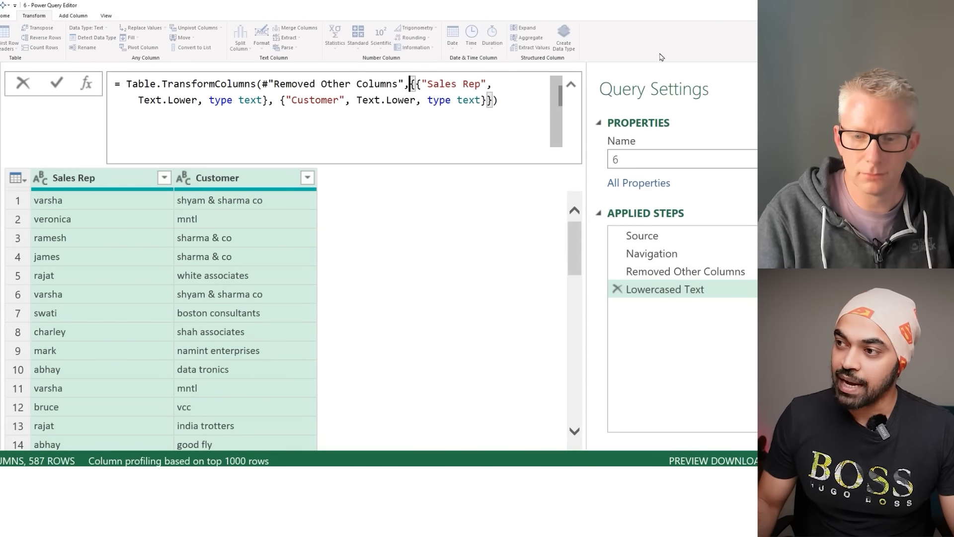
key("ctrl+shift+End")
key("Delete")
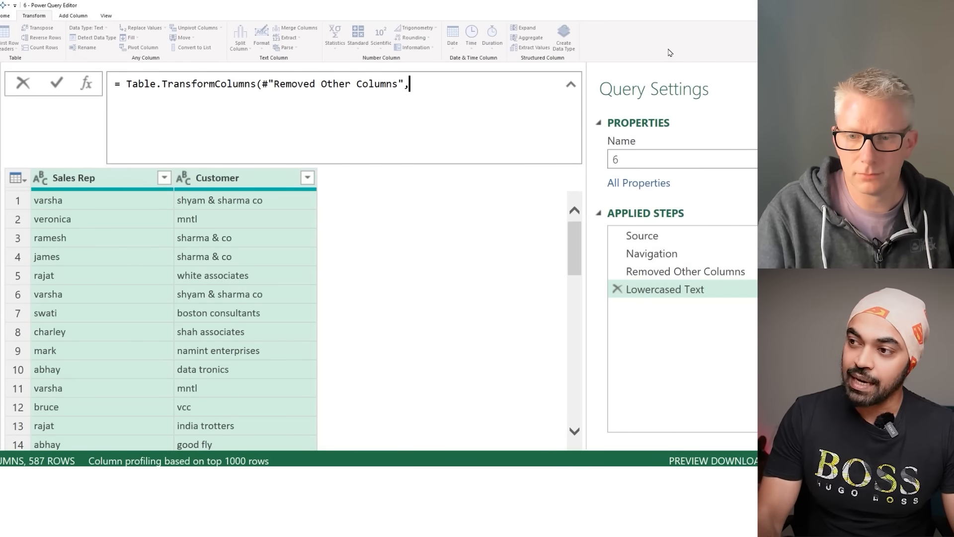
type("{}")
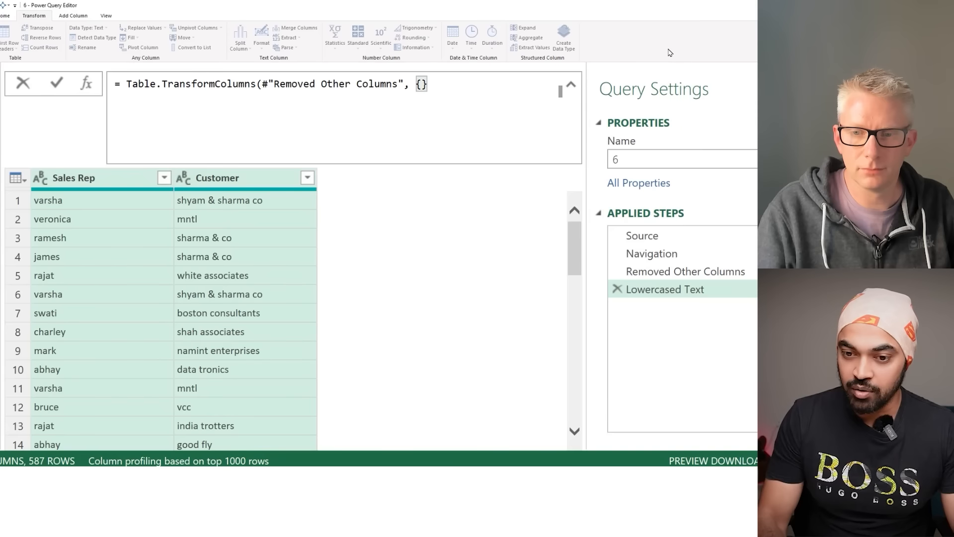
type(",")
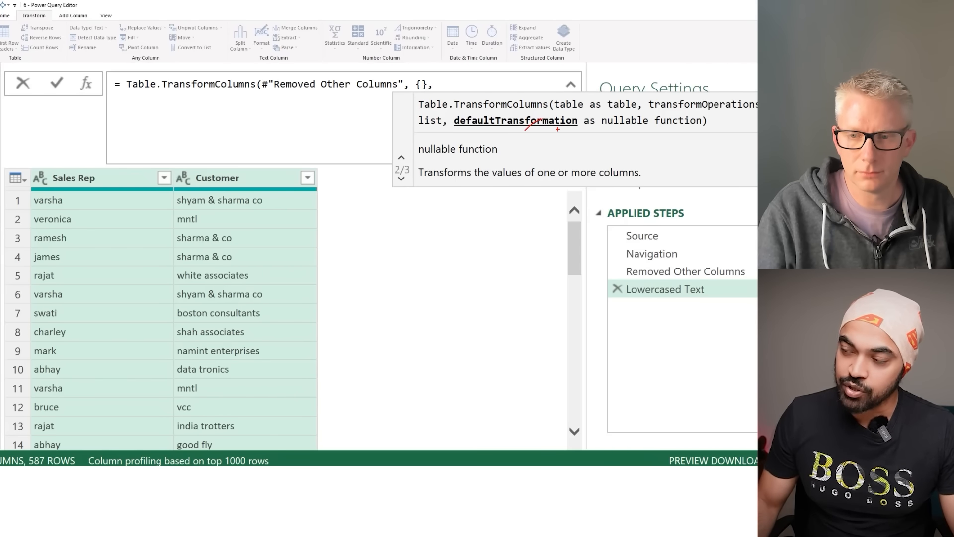
type(" Te")
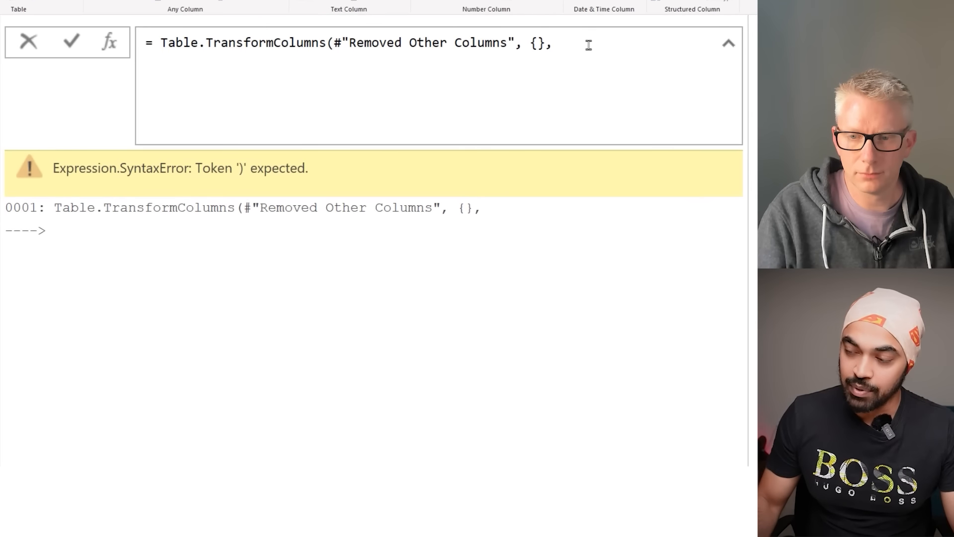
type("xt.Lower")
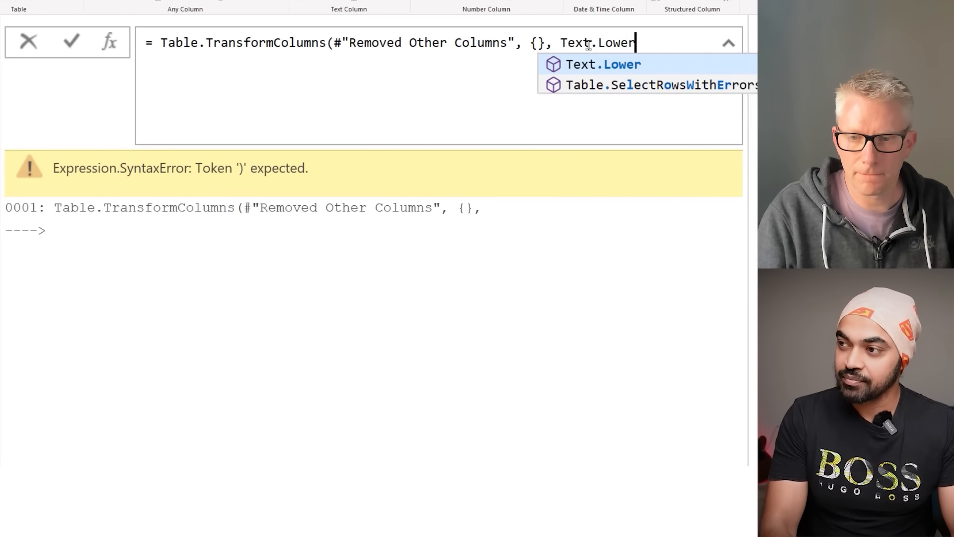
type(")")
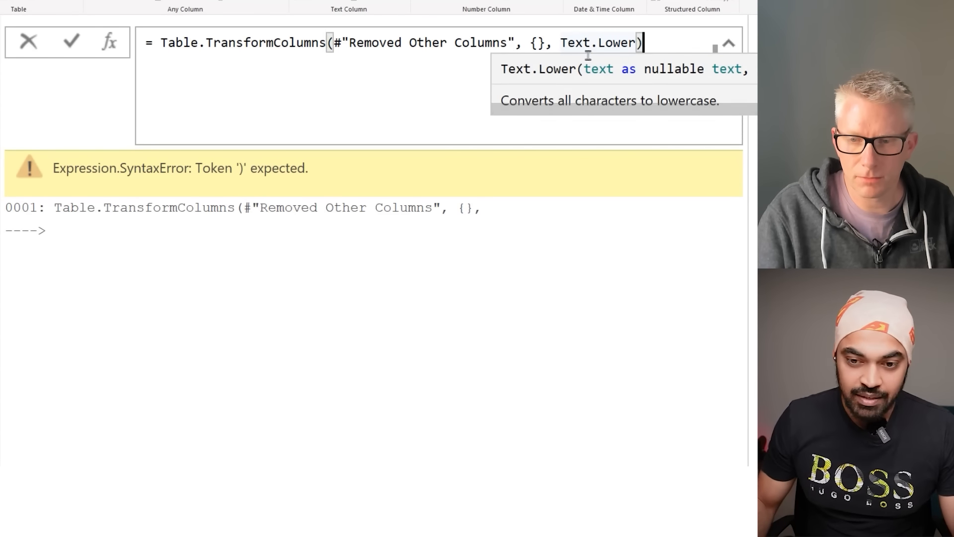
key("Return")
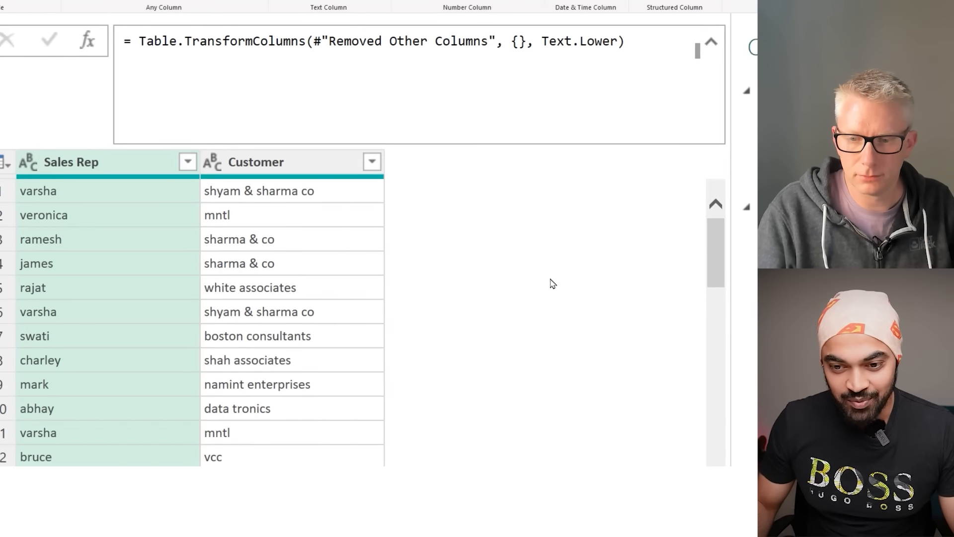
Step: Add Region to the columns kept by the Removed Other Columns step, and return to the Lowercased Text step
left_click(598, 293)
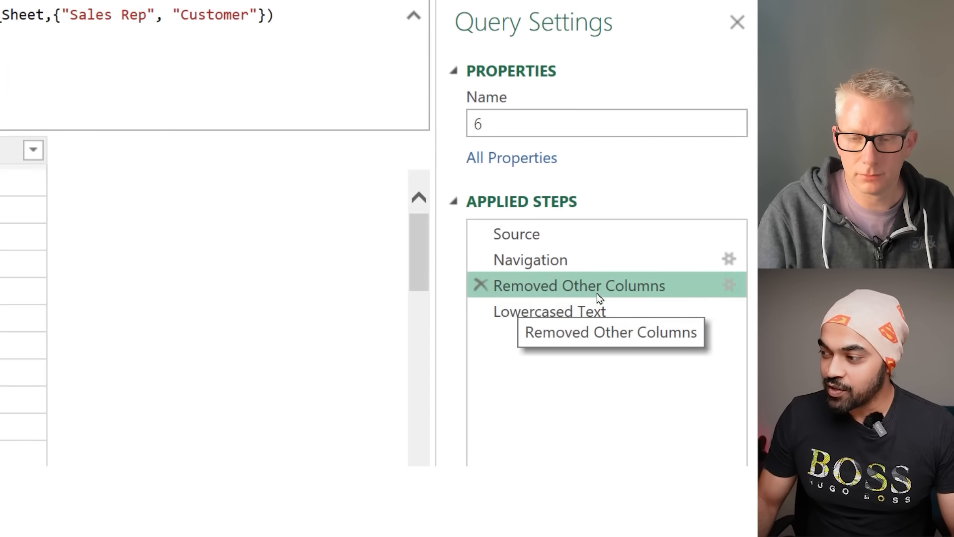
left_click(728, 285)
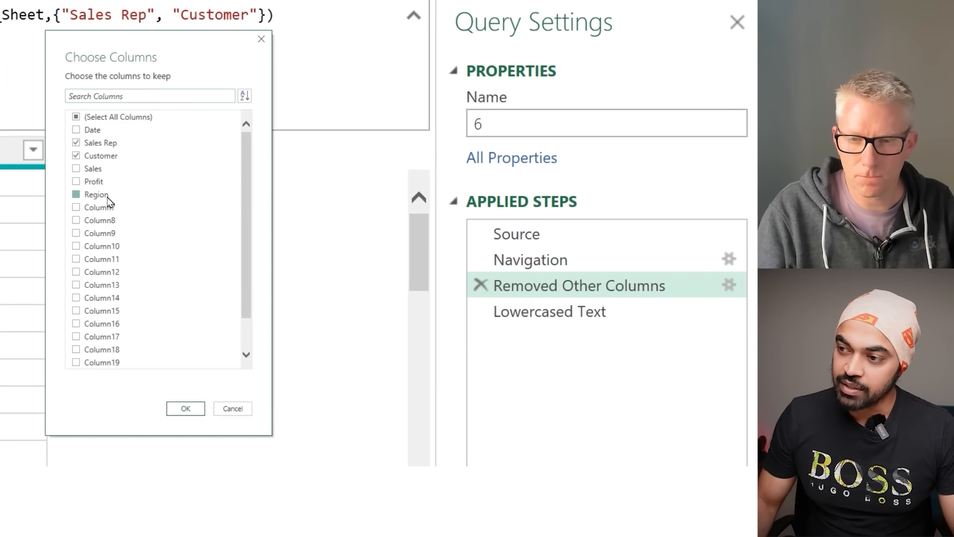
left_click(110, 195)
left_click(185, 412)
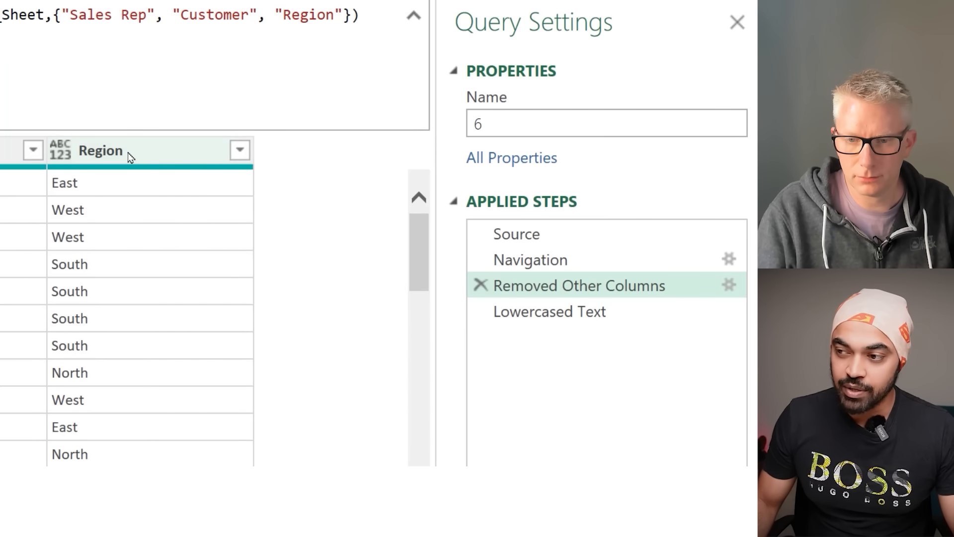
left_click(580, 312)
key("ctrl+2")
left_click_drag(138, 169, 194, 308)
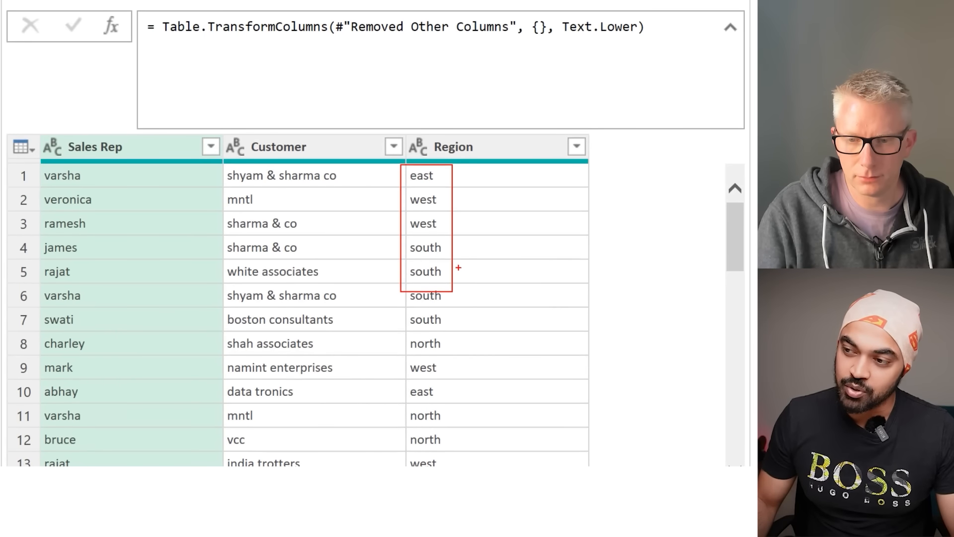
key("e")
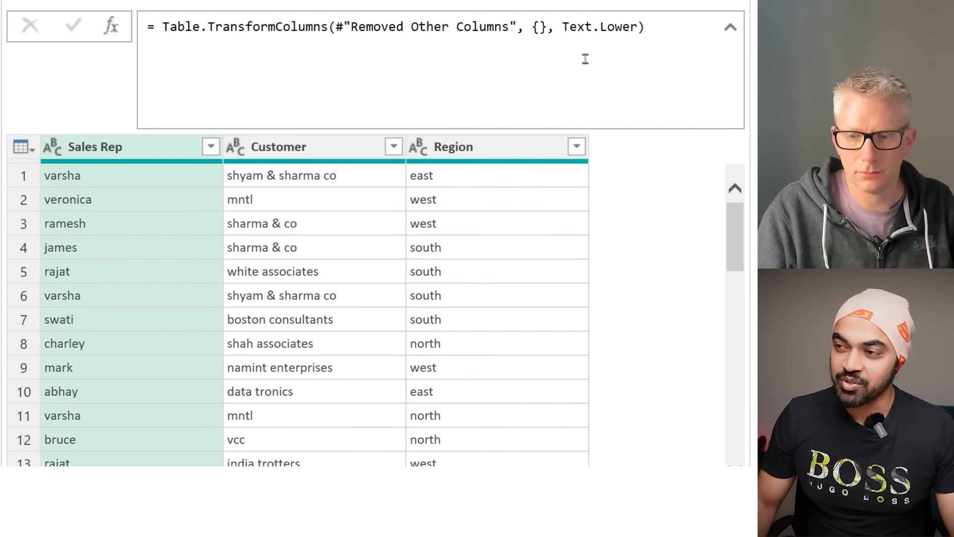
left_click_drag(542, 43, 541, 78)
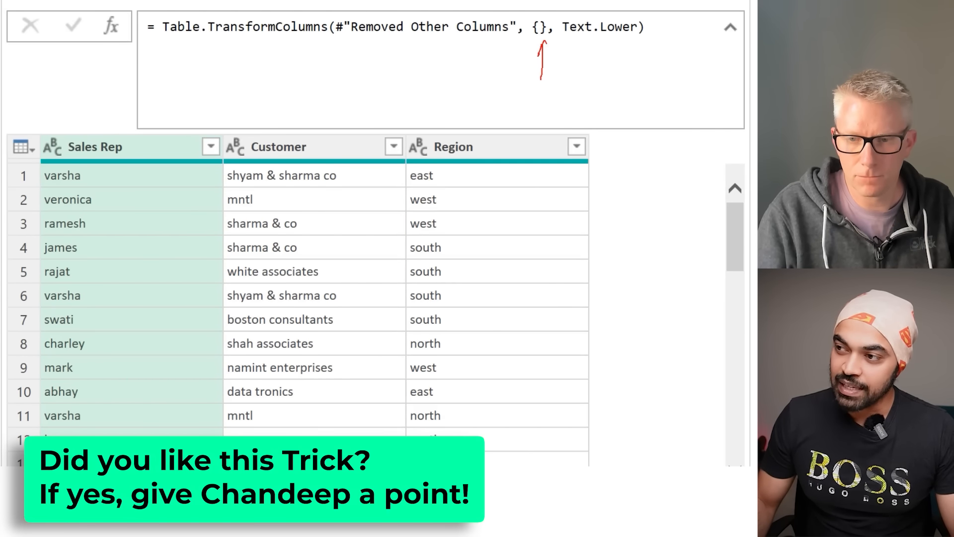
mouse_move(545, 41)
left_mouse_down()
mouse_move(550, 53)
mouse_move(597, 61)
mouse_move(596, 43)
left_mouse_up()
left_click_drag(597, 43, 601, 50)
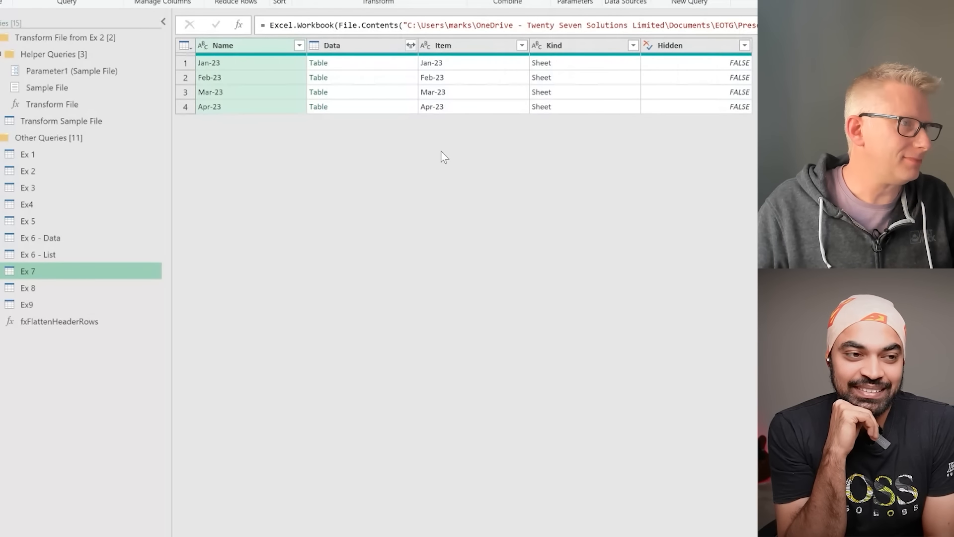
Step: Preview the nested Jan-23 and Feb-23 tables in the Data column of the Ex 7 query
left_click(357, 66)
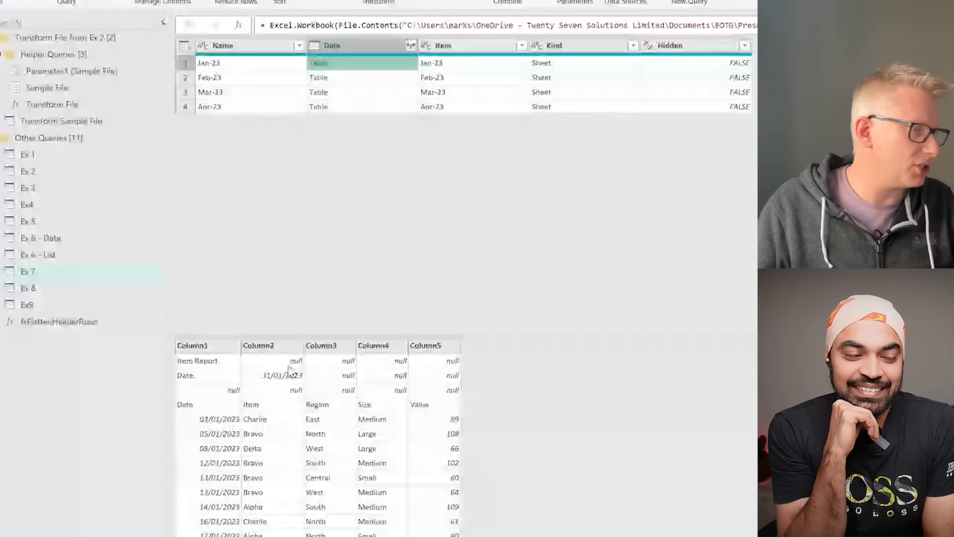
left_click(354, 79)
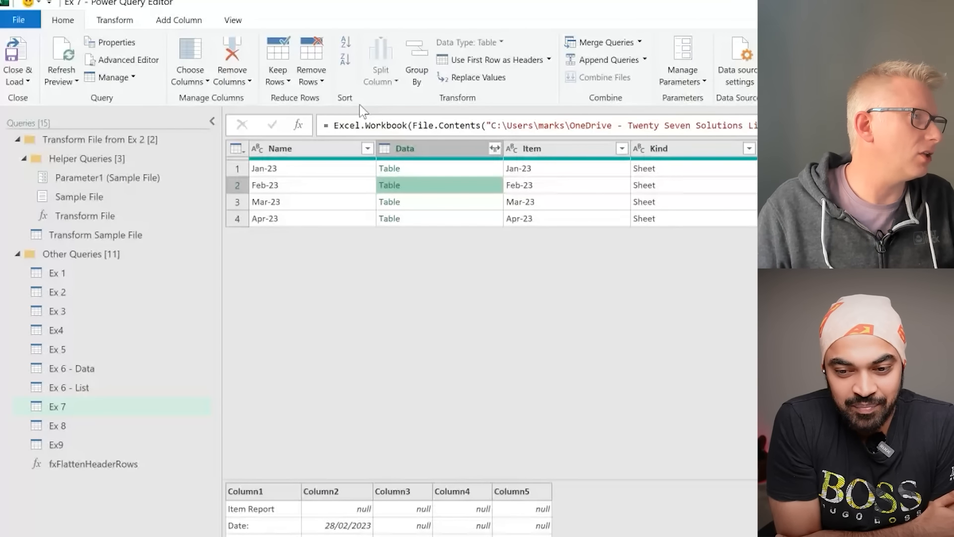
left_click(179, 20)
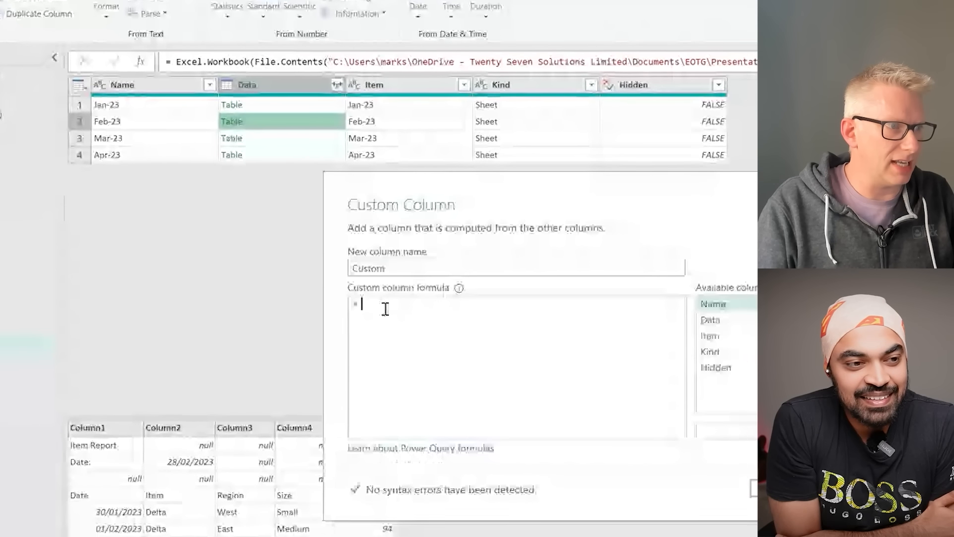
type("let")
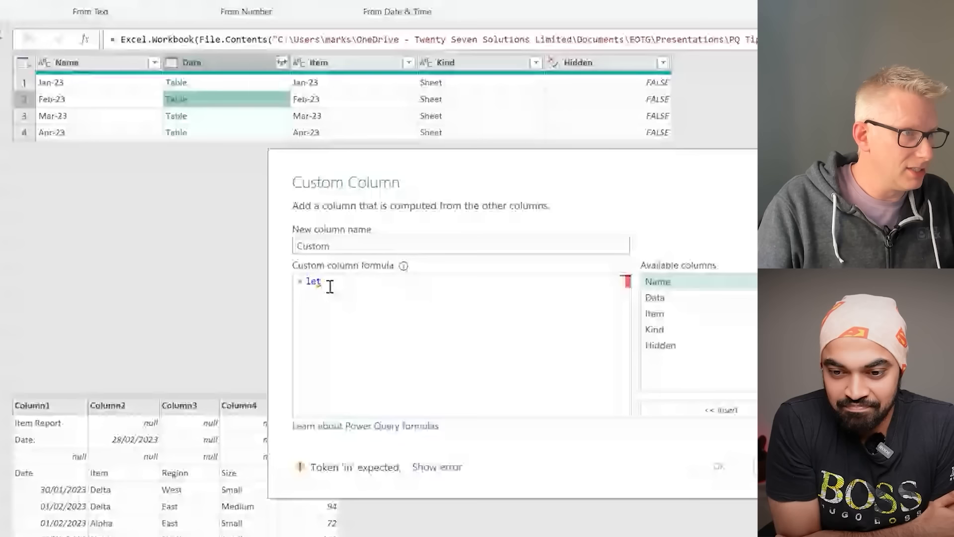
key("Return")
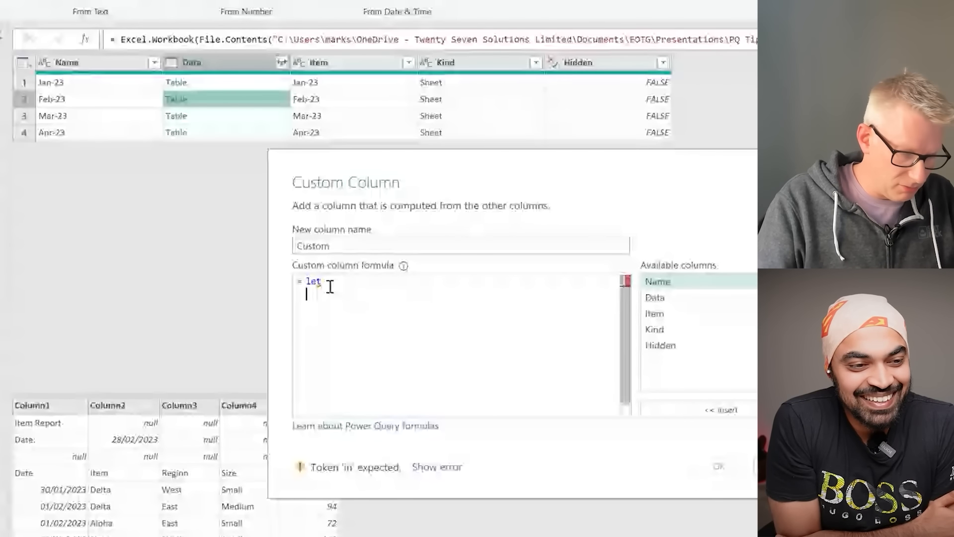
type("So")
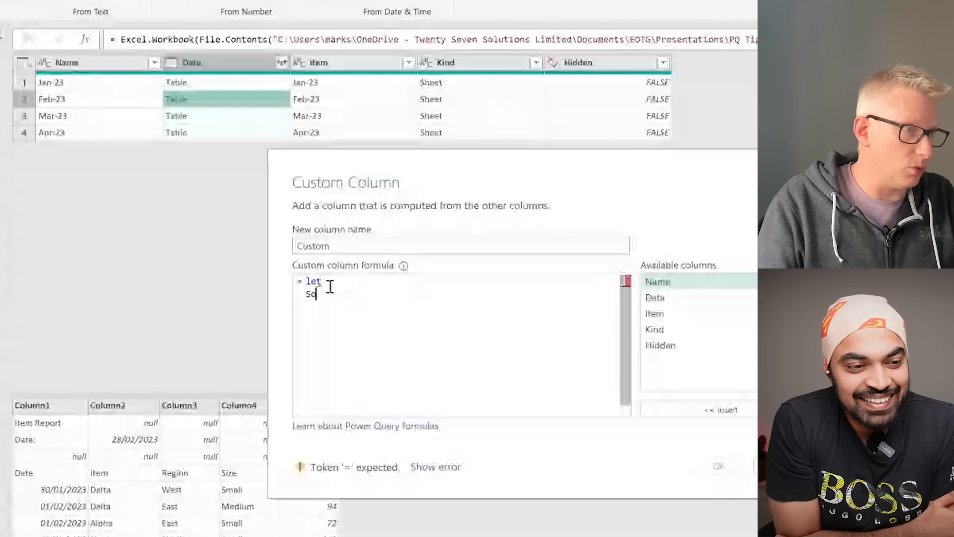
type("rce")
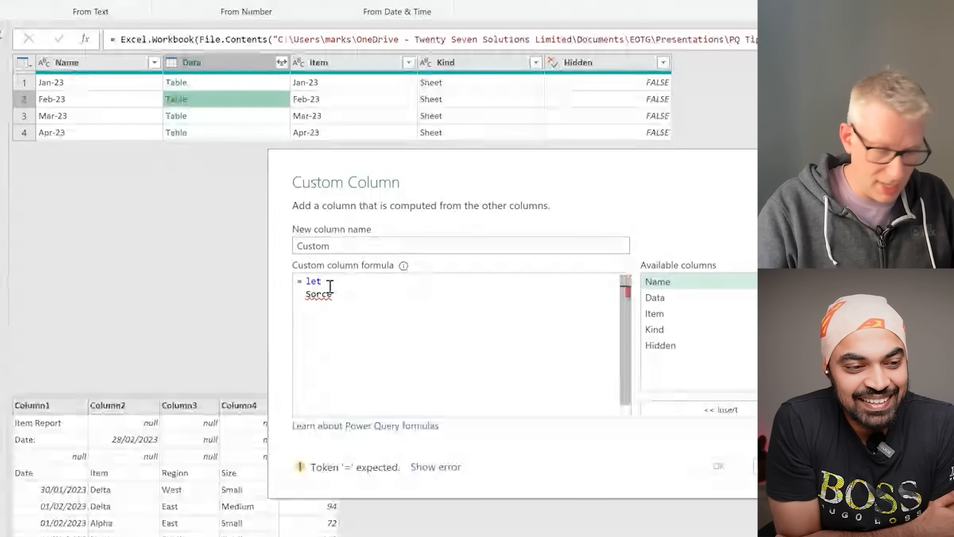
key("Return")
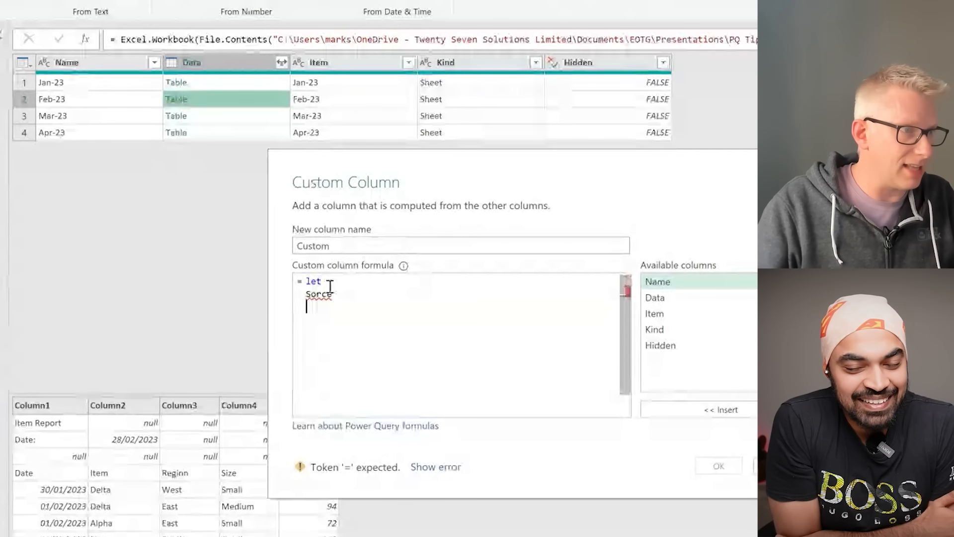
type("in")
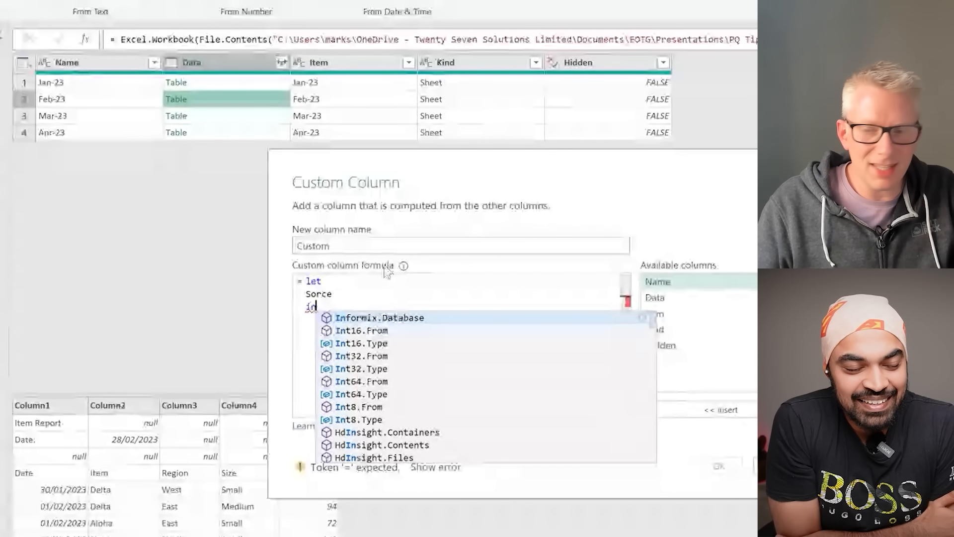
left_click(728, 441)
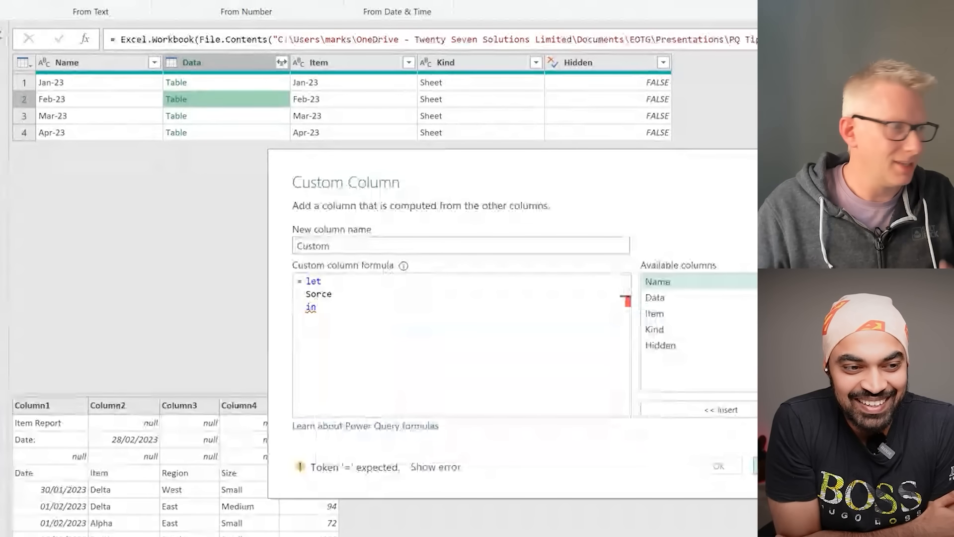
left_click(777, 465)
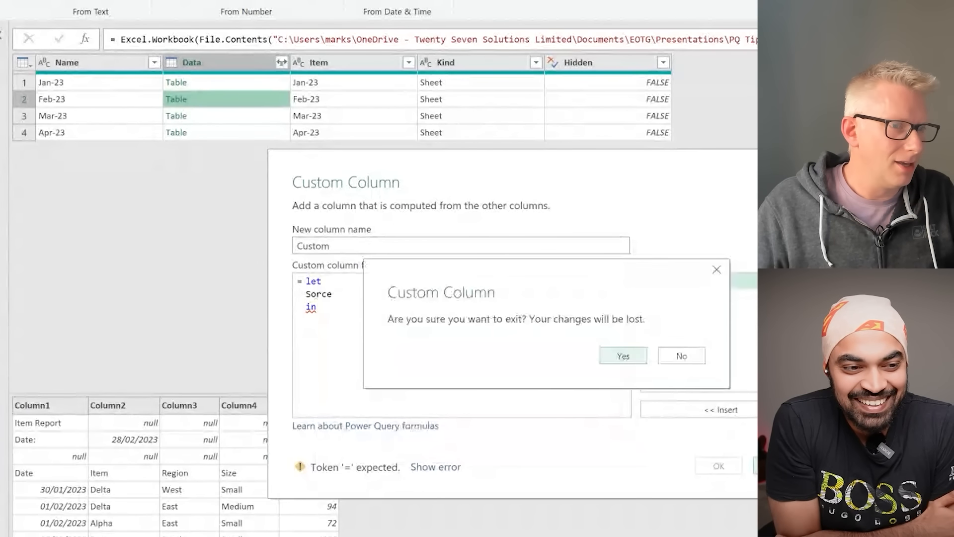
left_click(642, 357)
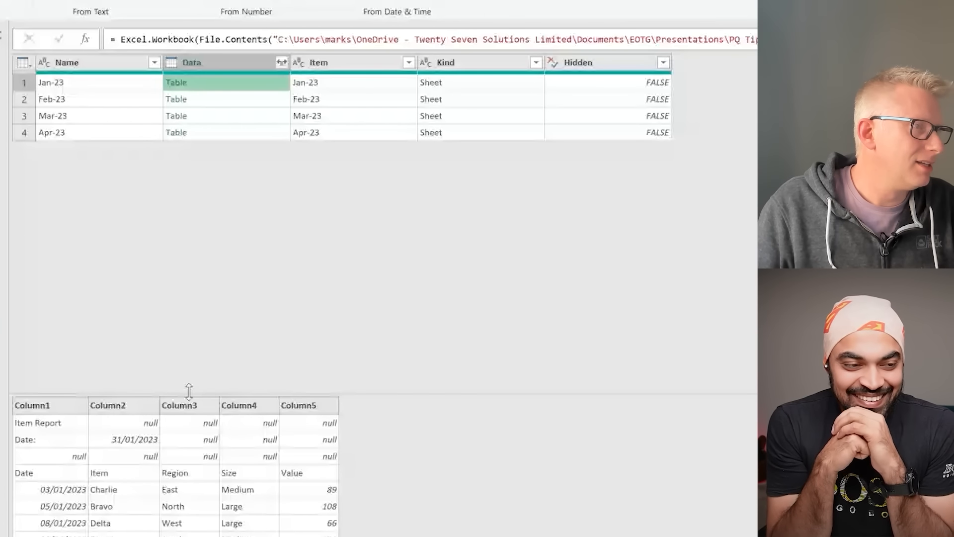
Step: Add the nested Jan-23 table from the Data column as a new query
right_click(214, 85)
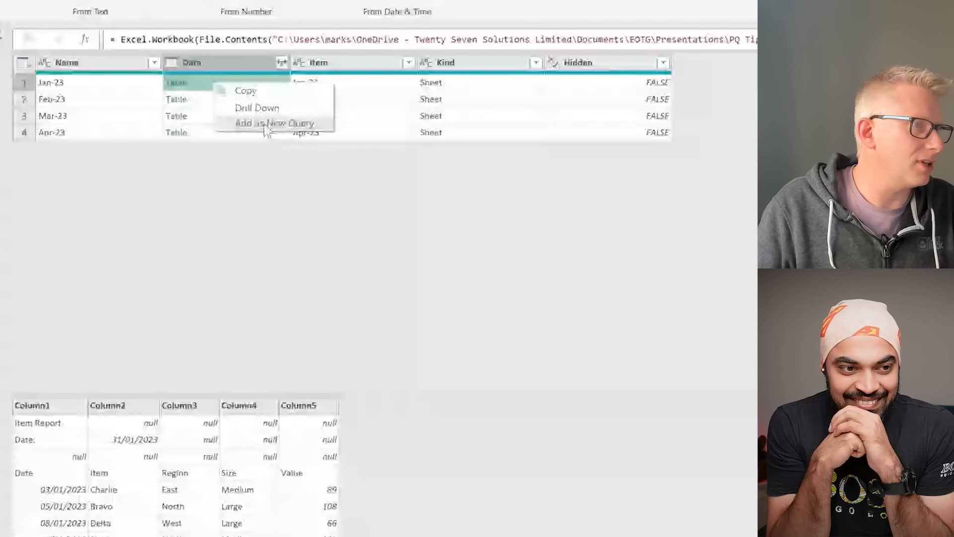
left_click(269, 124)
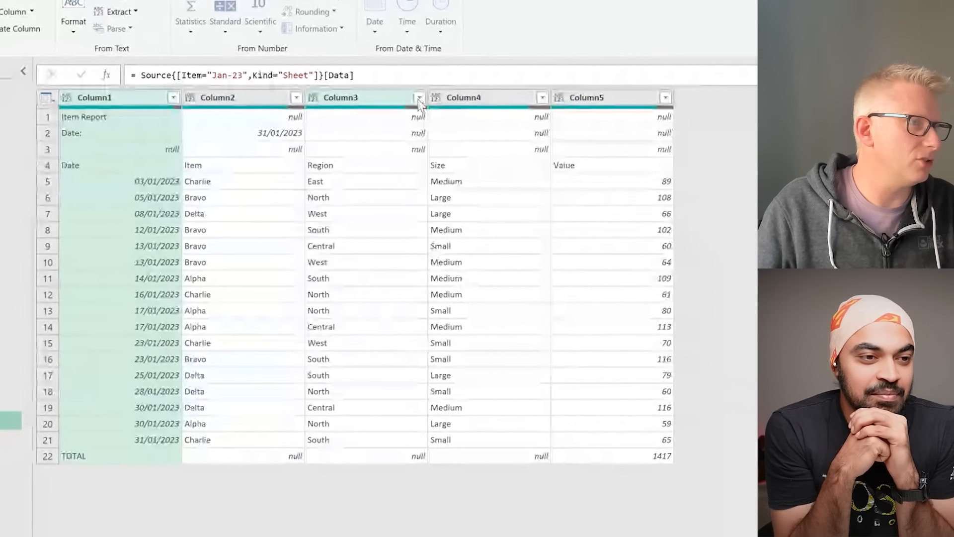
Step: Filter Column3 of the Jan-23 sheet table to only the null rows
left_click(419, 98)
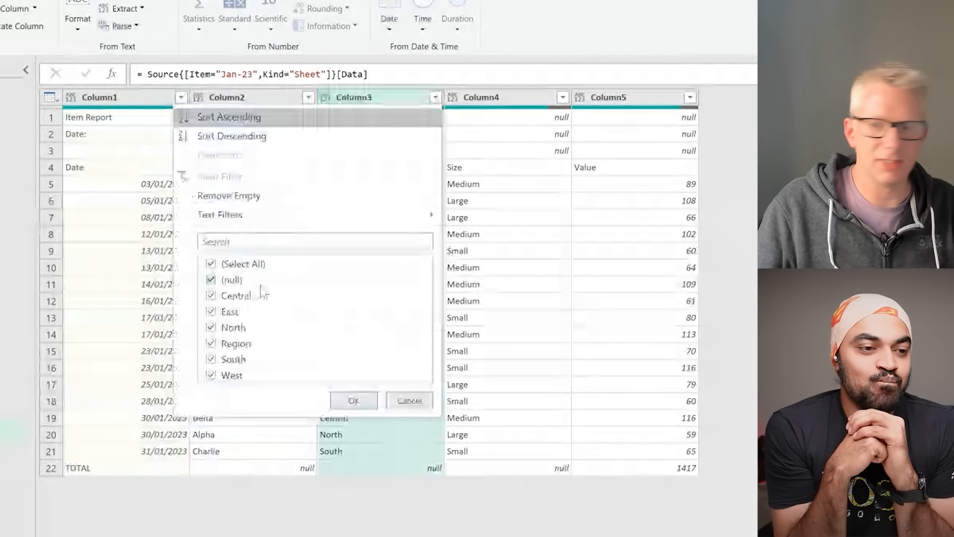
left_click(211, 264)
left_click(211, 282)
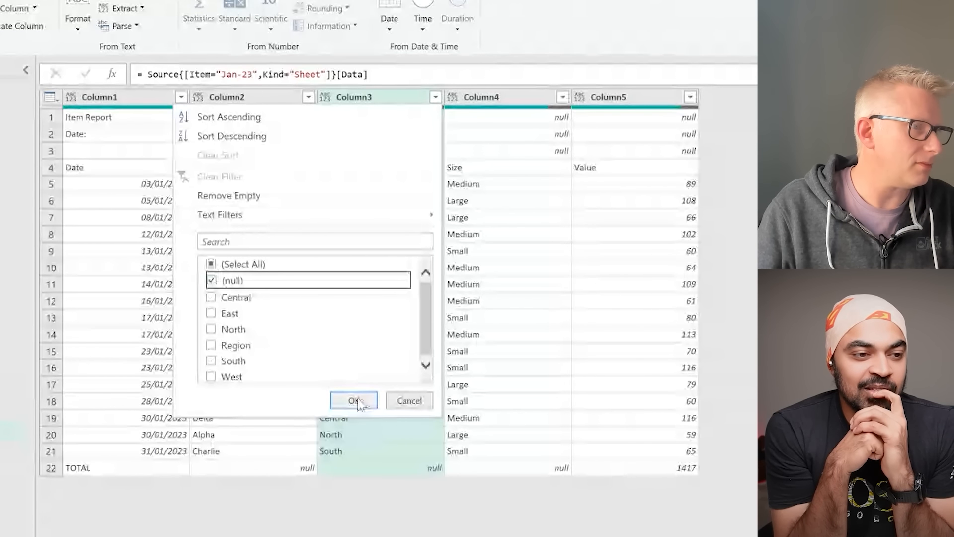
left_click(353, 399)
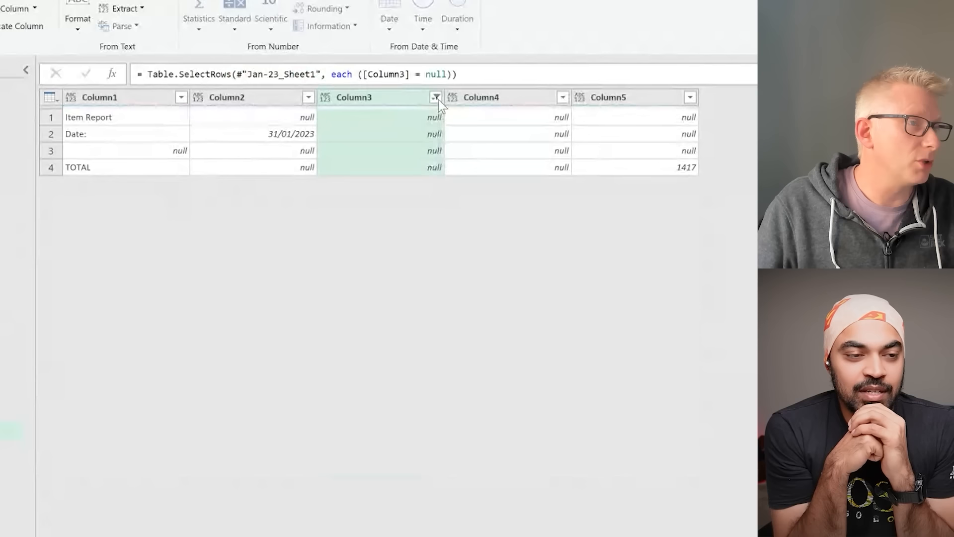
Step: Change the filter condition to [Column3] <> null and promote the first remaining row to headers
left_click(420, 74)
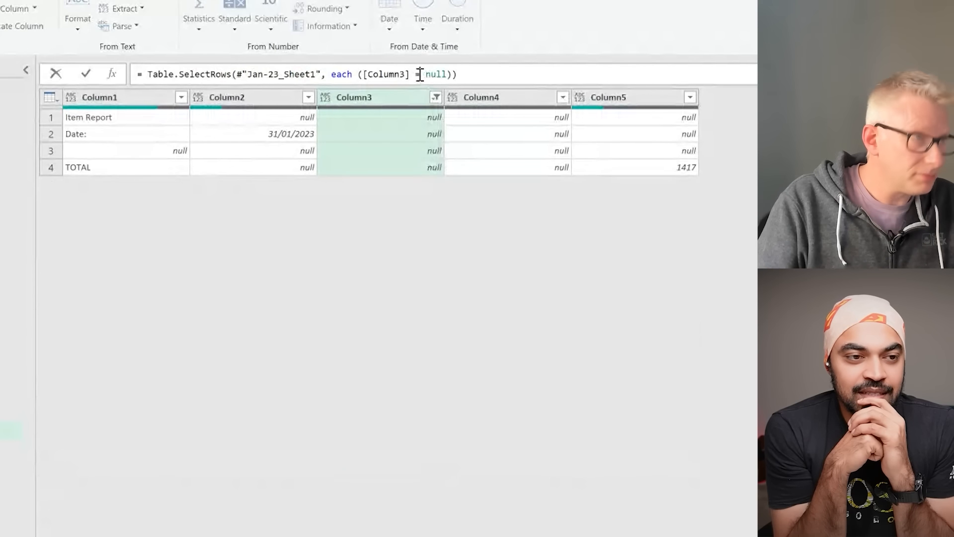
key("BackSpace")
type("<>")
key("Return")
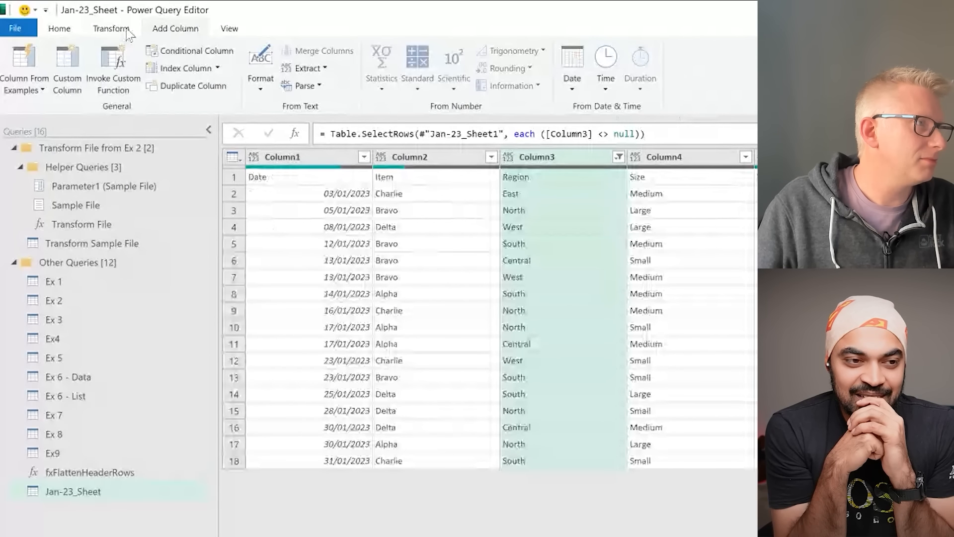
left_click(111, 28)
left_click(90, 74)
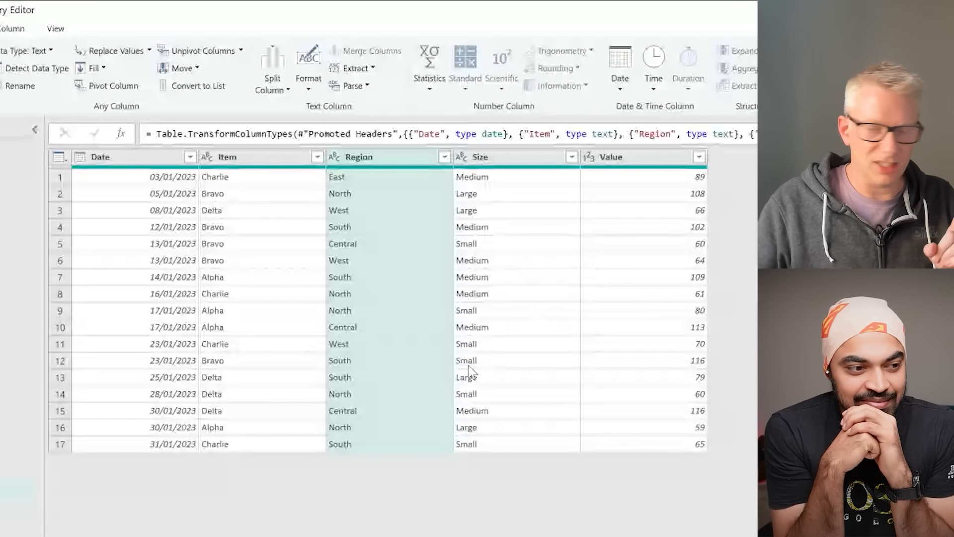
Step: Delete the Source and #"Jan-23_Sheet1" lines from the Jan-23_Sheet query's code in the Advanced Editor
left_click(55, 28)
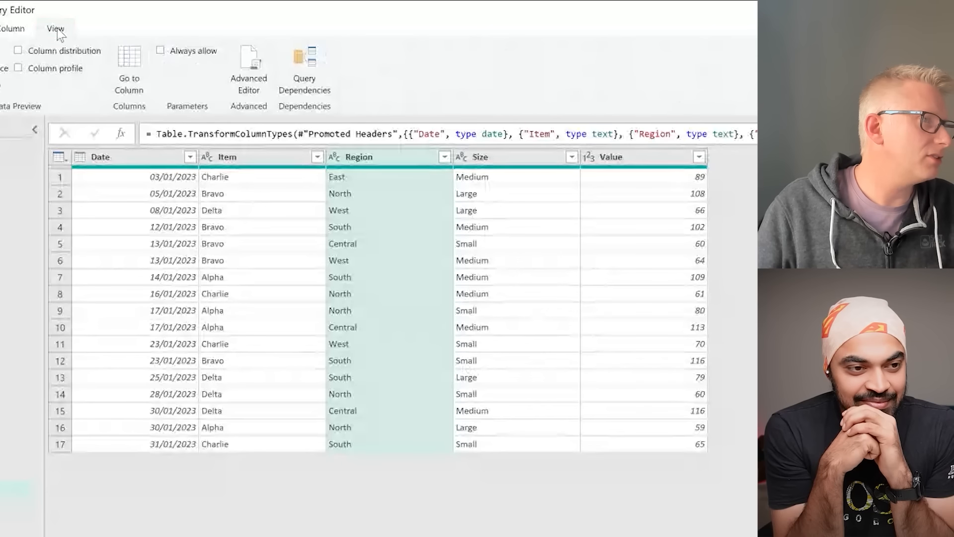
left_click(262, 83)
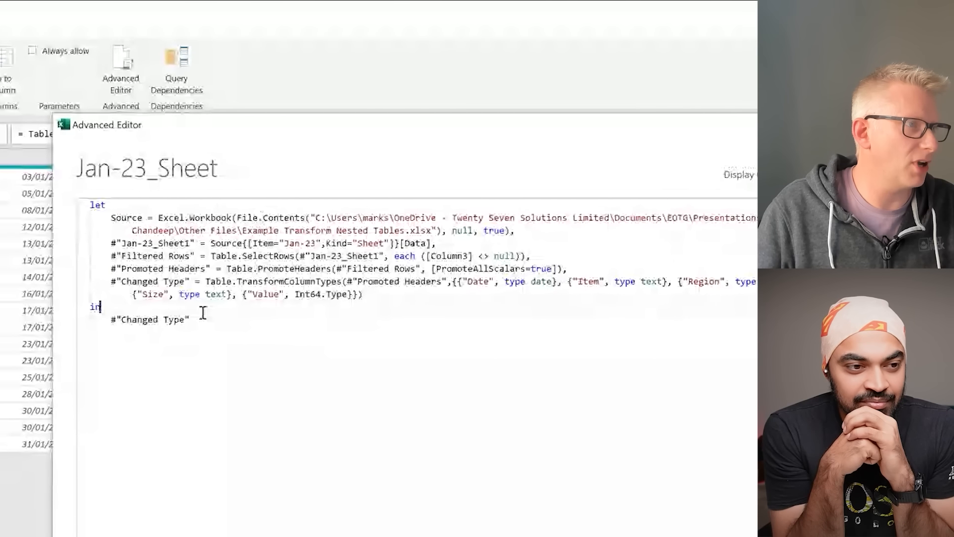
key("ctrl+a")
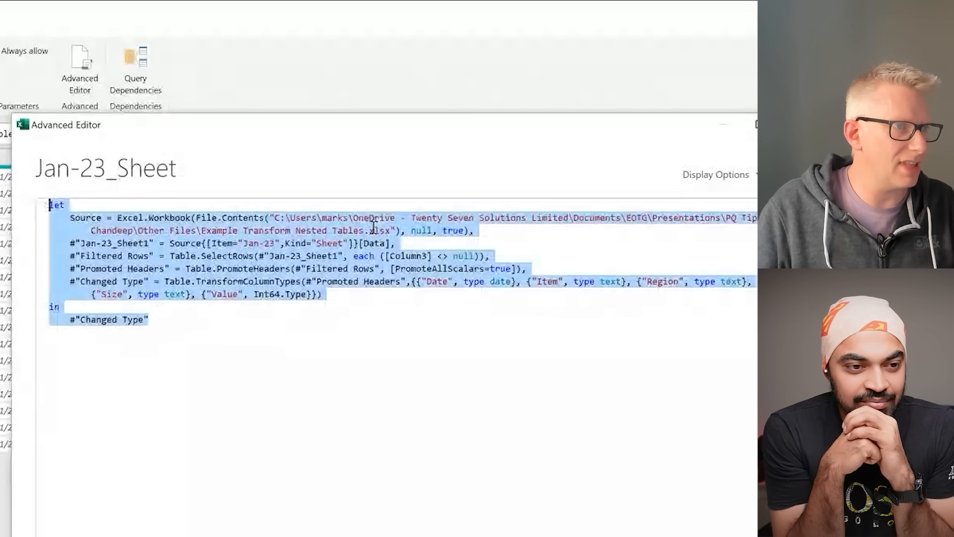
left_click(477, 230)
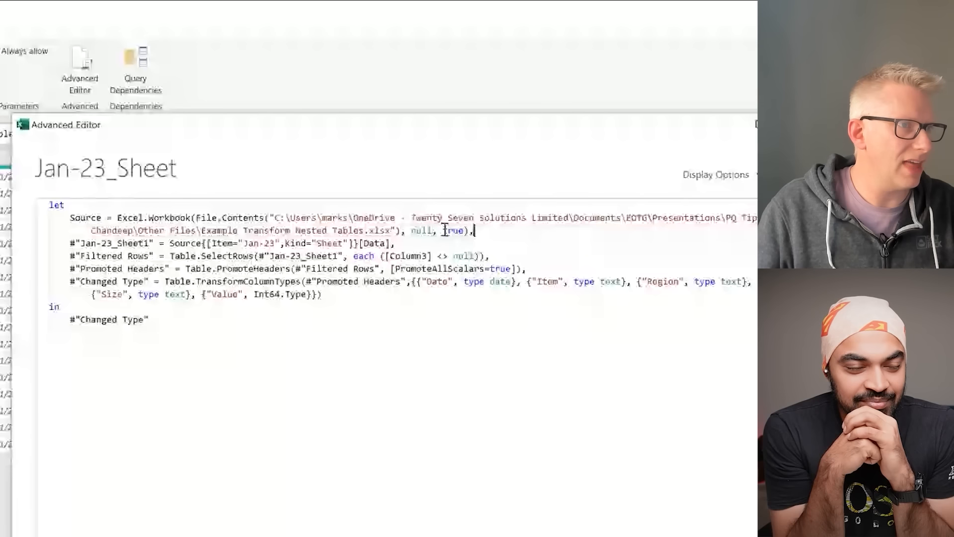
left_click(402, 244)
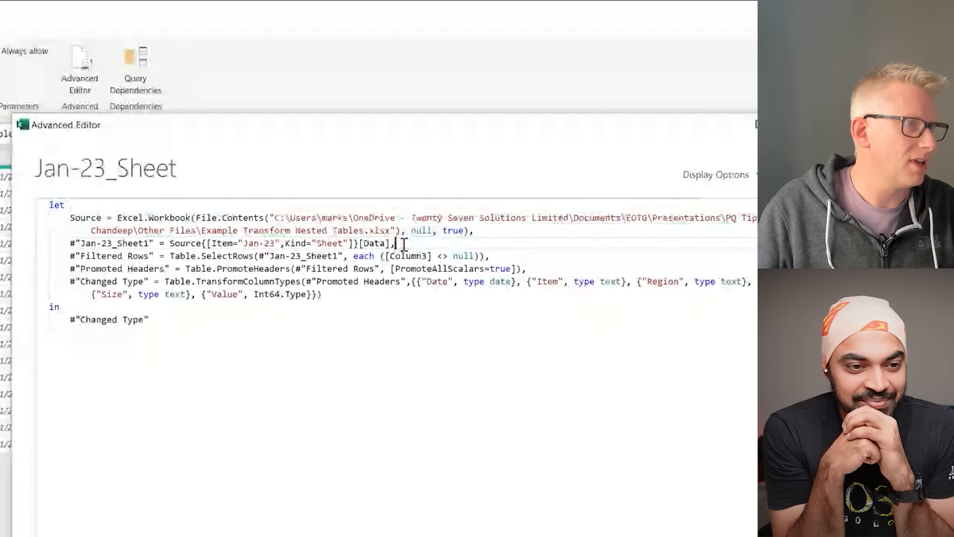
left_click_drag(403, 244, 34, 238)
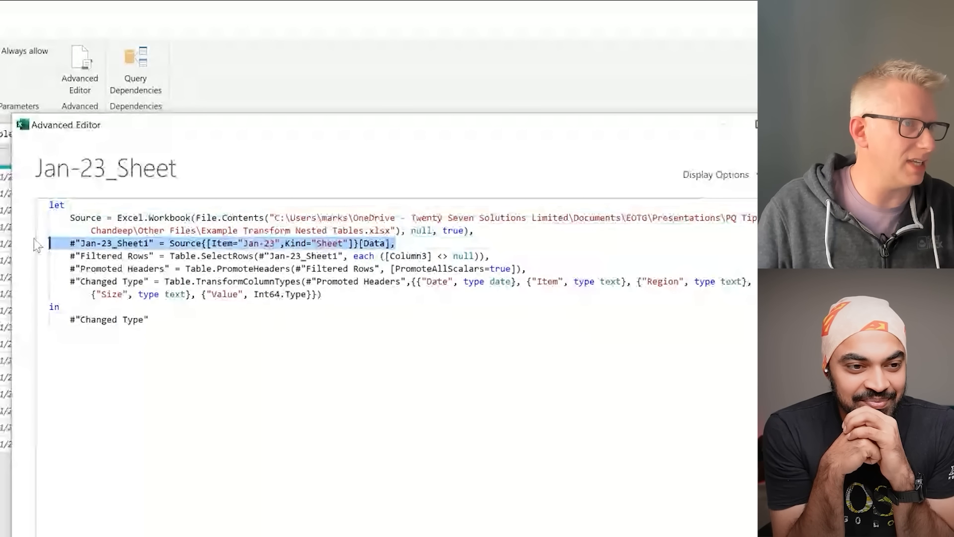
left_click_drag(395, 243, 16, 221)
key("BackSpace")
key("BackSpace")
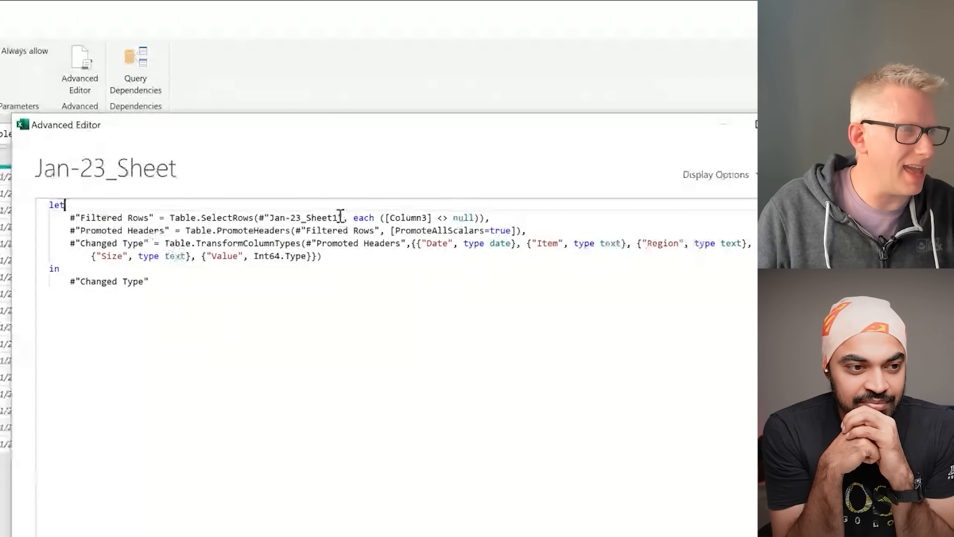
Step: Copy the entire remaining let...in code and close the Advanced Editor
left_click_drag(343, 217, 259, 218)
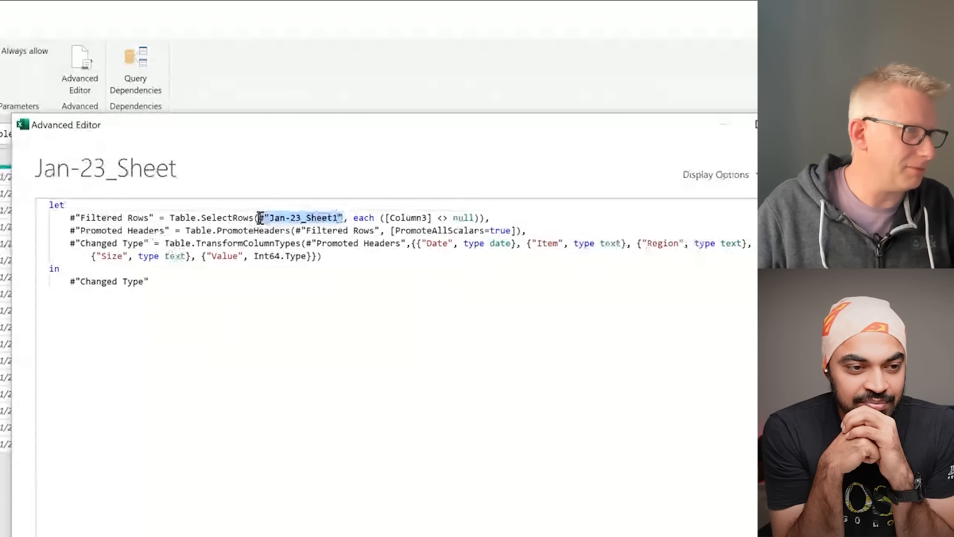
left_click_drag(149, 282, 15, 192)
key("ctrl+c")
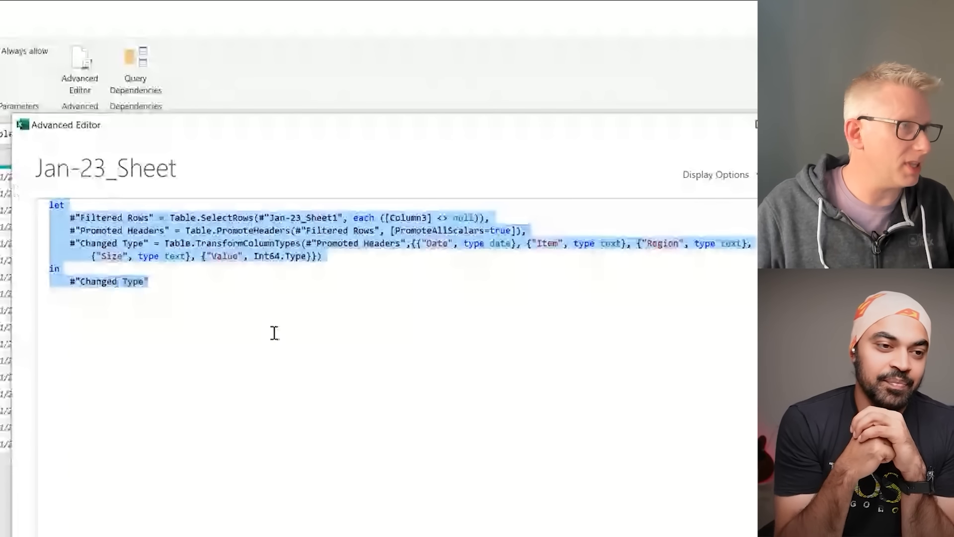
key("alt+Tab")
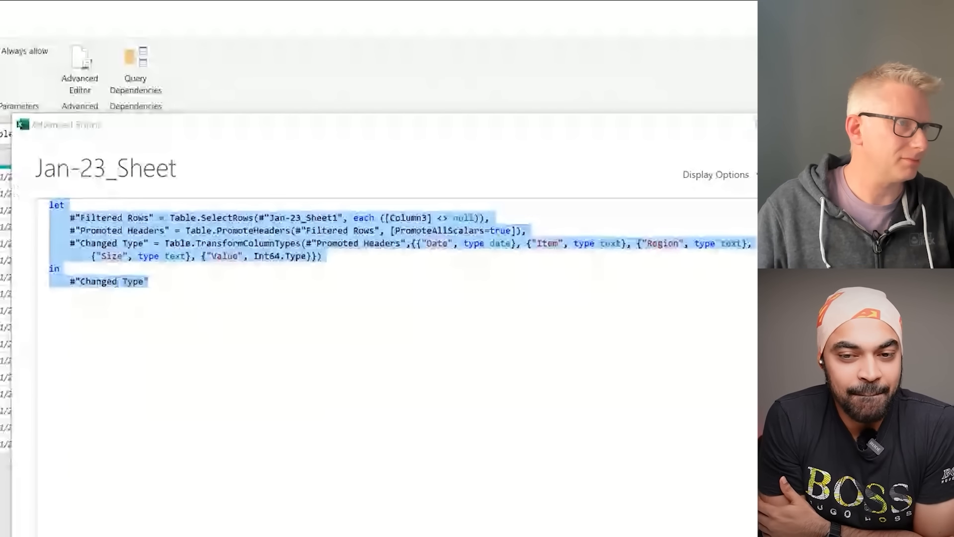
left_click(696, 532)
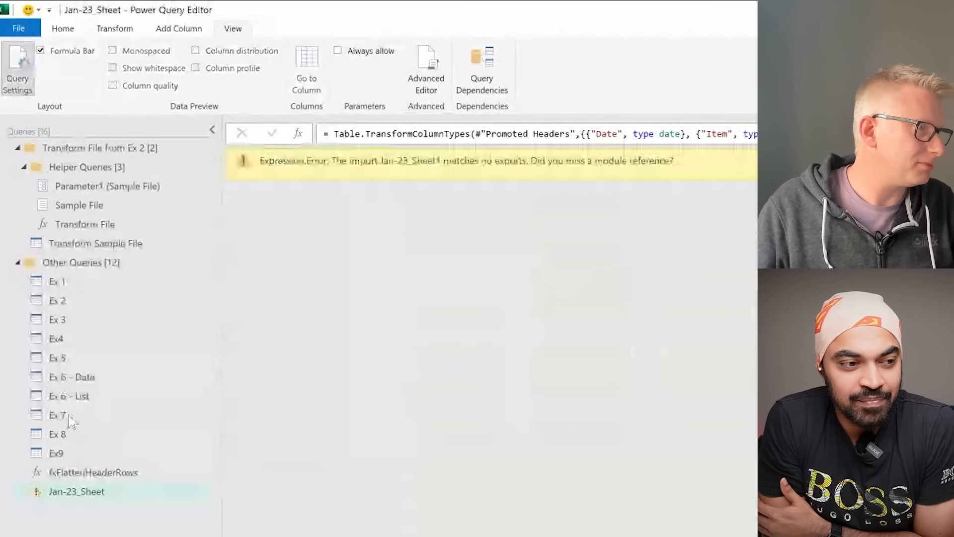
Step: Start a custom column in the Ex 7 query and paste the copied let...in code as its formula
left_click(68, 417)
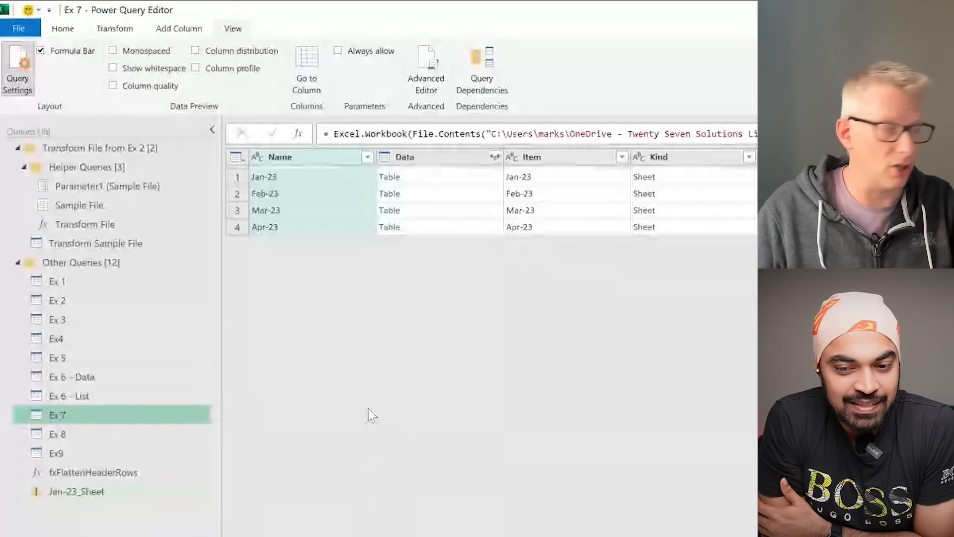
left_click(182, 30)
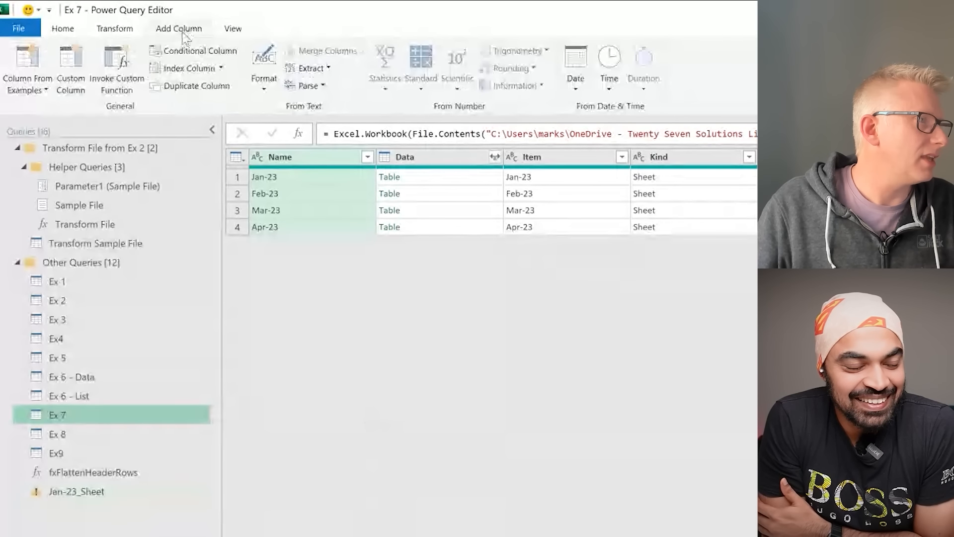
left_click(71, 68)
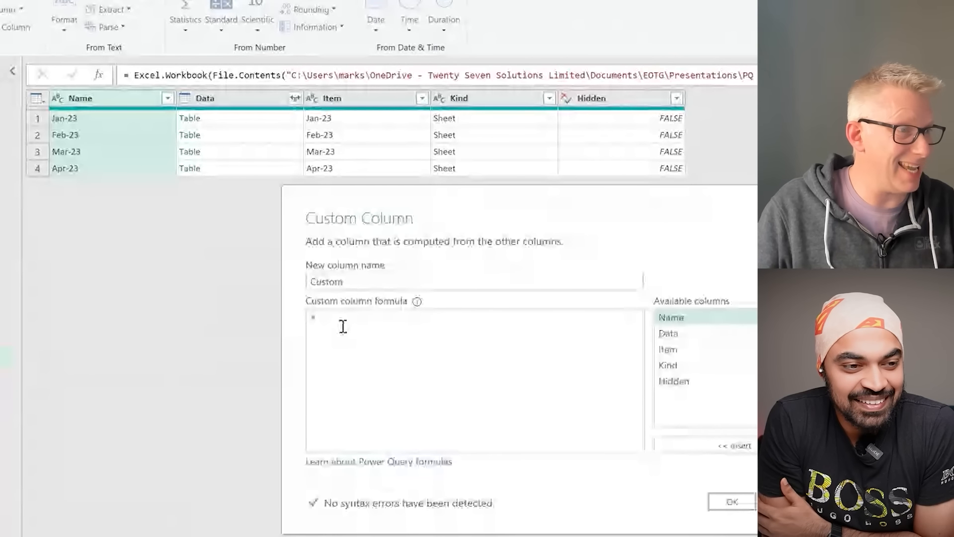
key("ctrl+v")
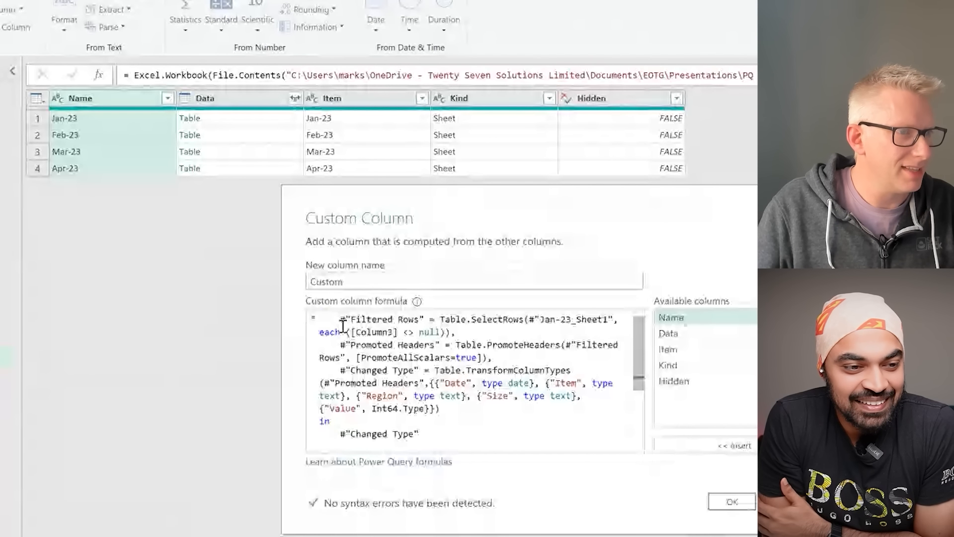
Step: Replace #"Jan-23_Sheet1" in the Table.SelectRows call with the [Data] column and create the custom column
scroll(343, 326, "up", 1)
left_click(529, 329)
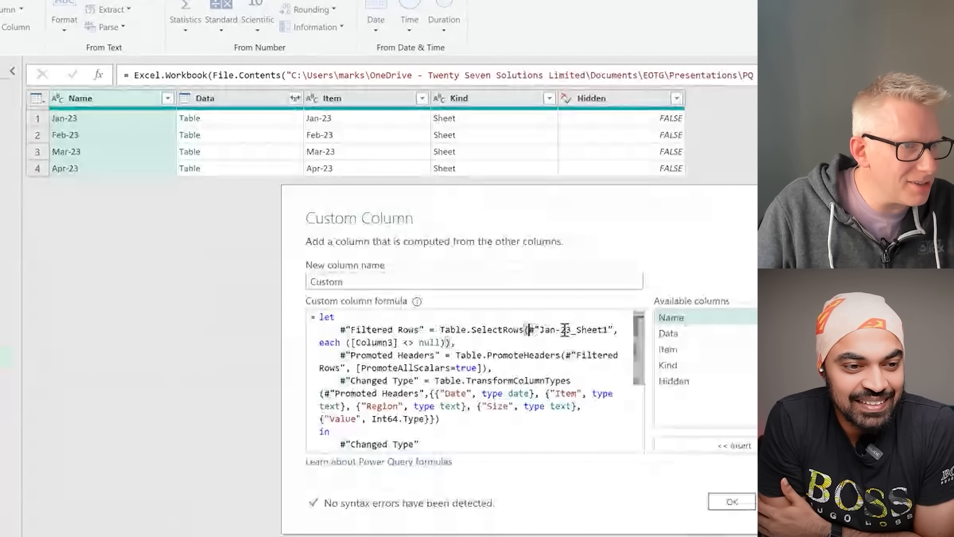
left_click(609, 330, "shift")
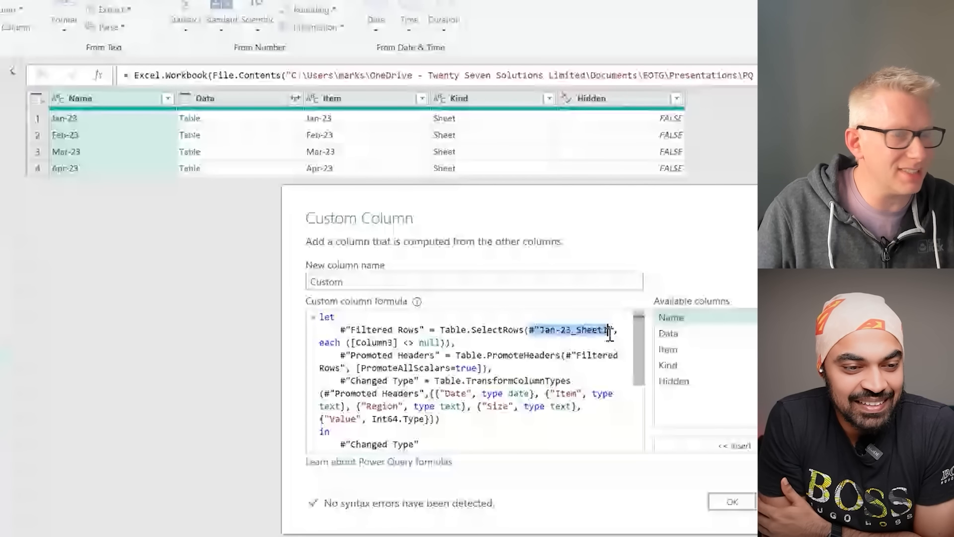
left_click_drag(609, 333, 615, 334)
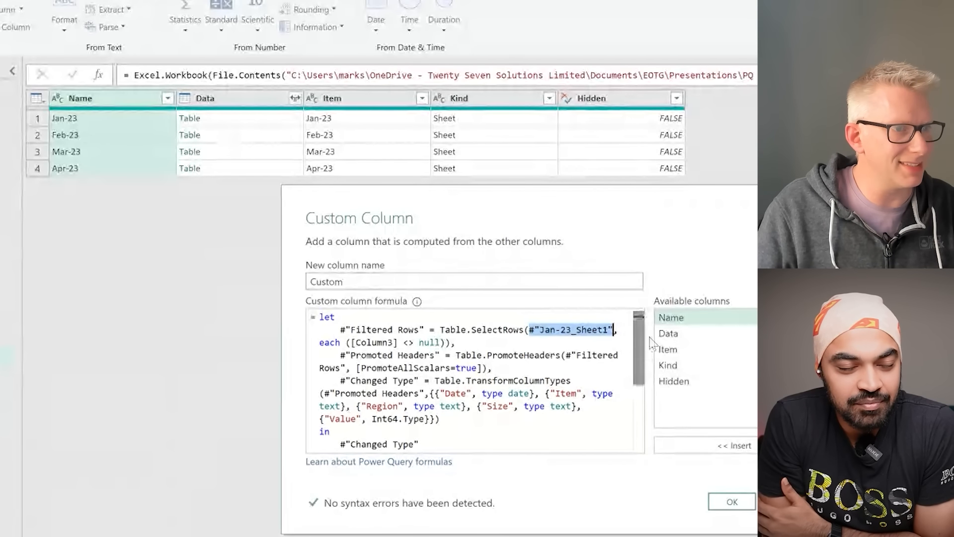
double_click(667, 333)
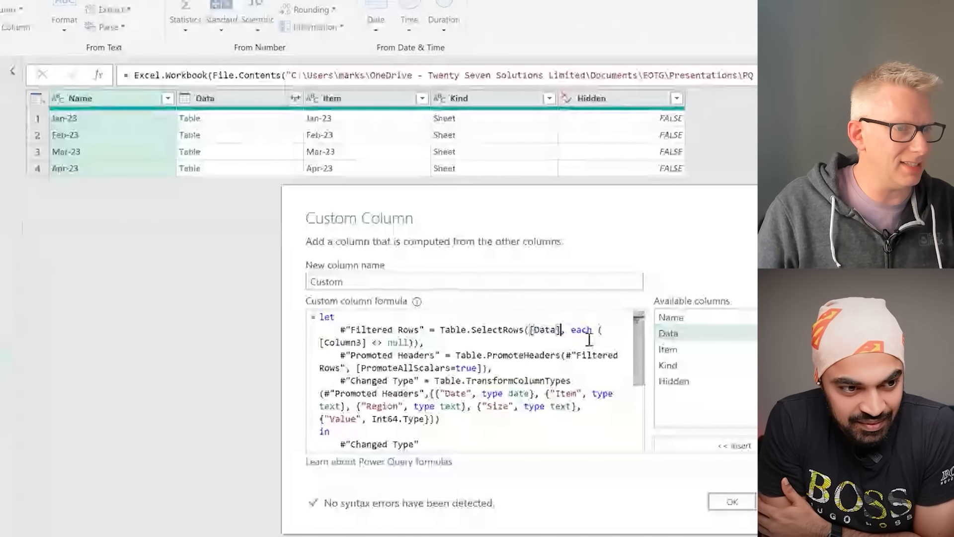
left_click(732, 502)
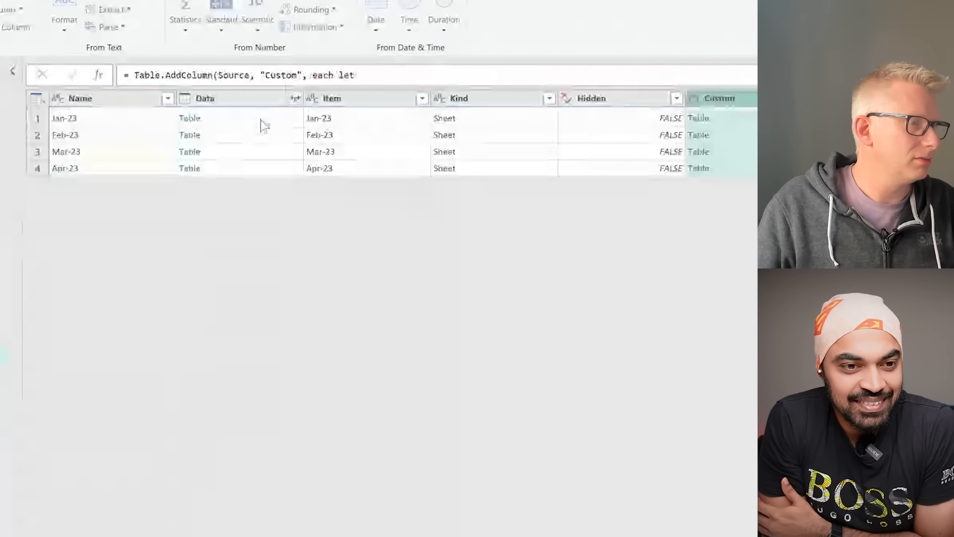
Step: Compare the original Jan-23 table in Data with the nested Jan-23, Feb-23 and Apr-23 tables in Custom
left_click(263, 125)
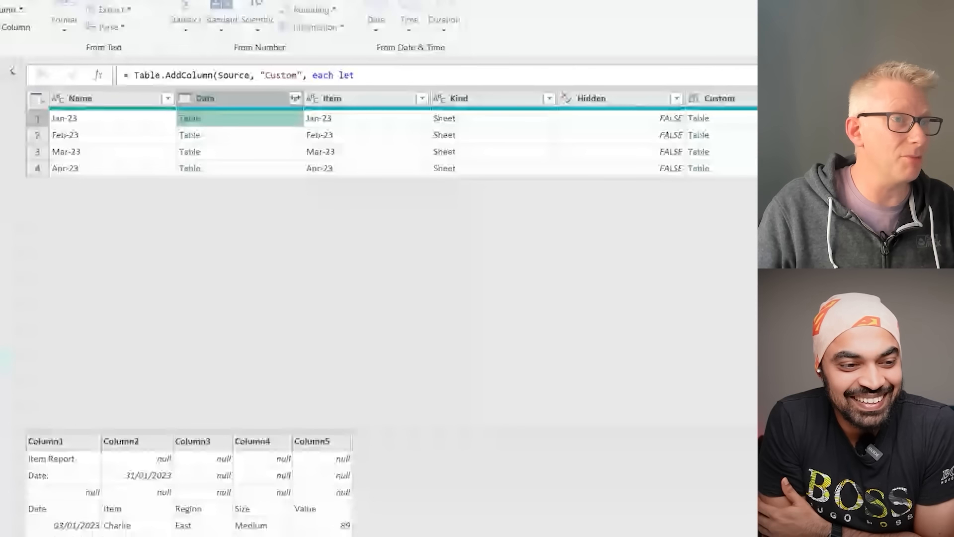
left_click(752, 118)
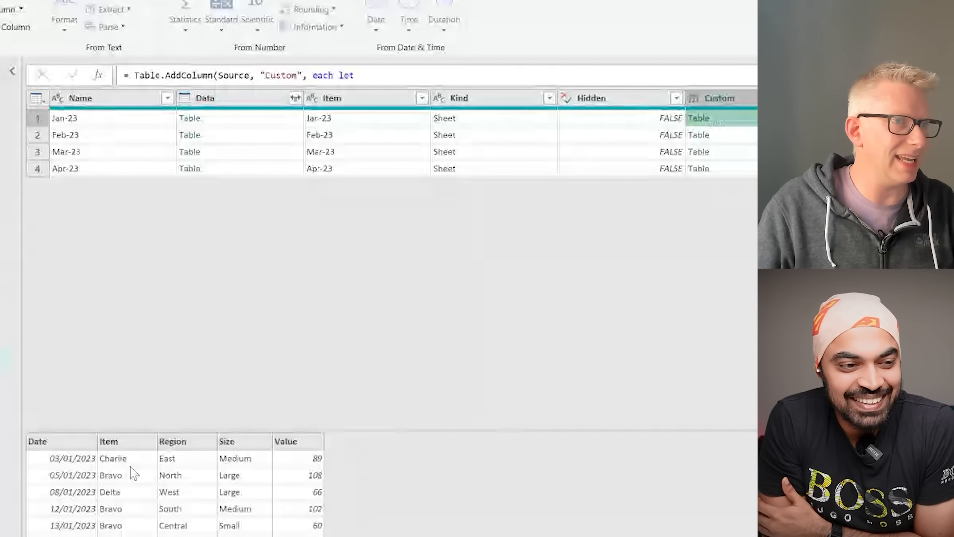
left_click(701, 134)
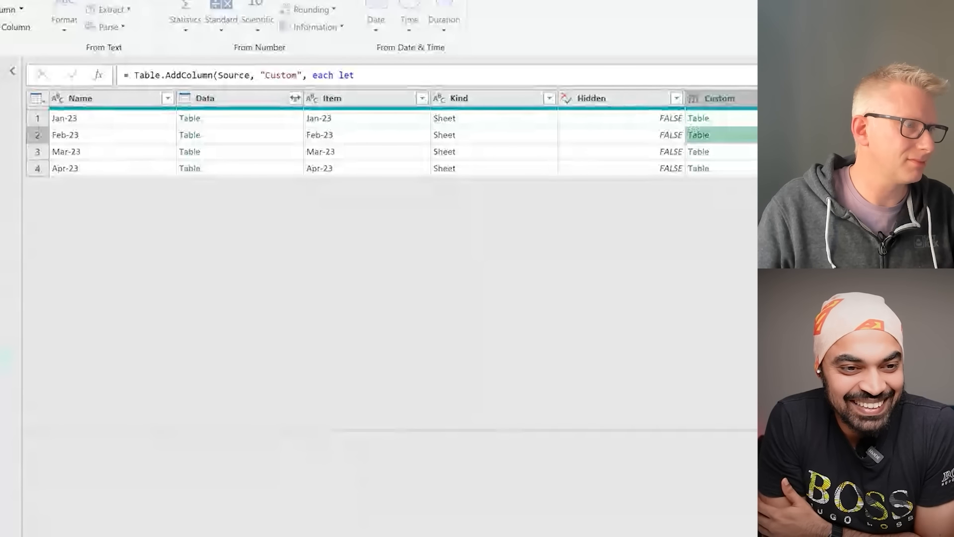
left_click(701, 168)
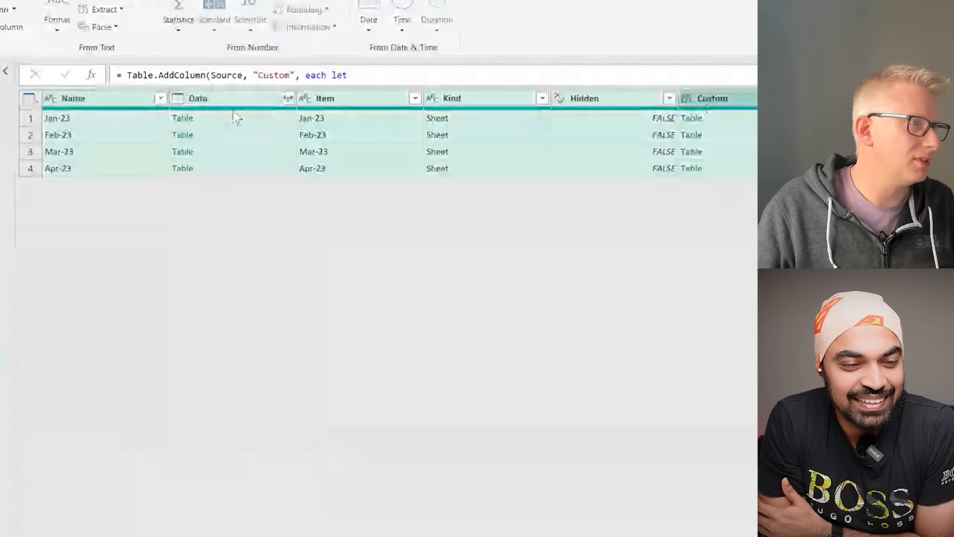
Step: Keep only the Name and Custom columns and remove the others
left_click(706, 102)
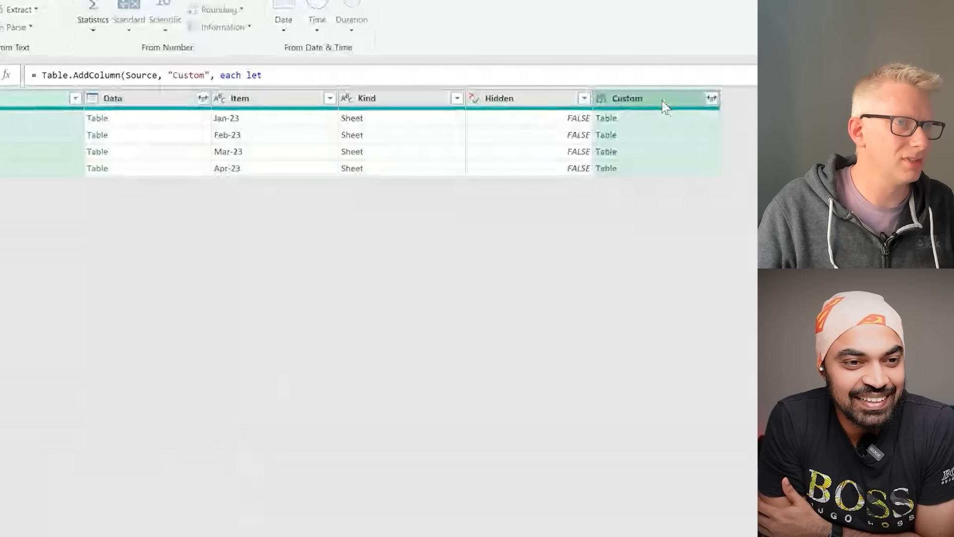
right_click(705, 102)
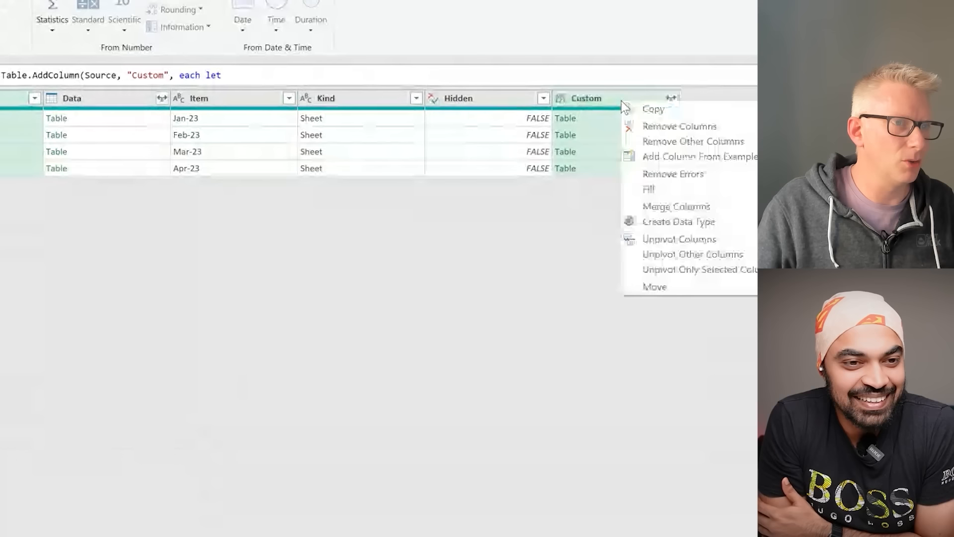
left_click(683, 141)
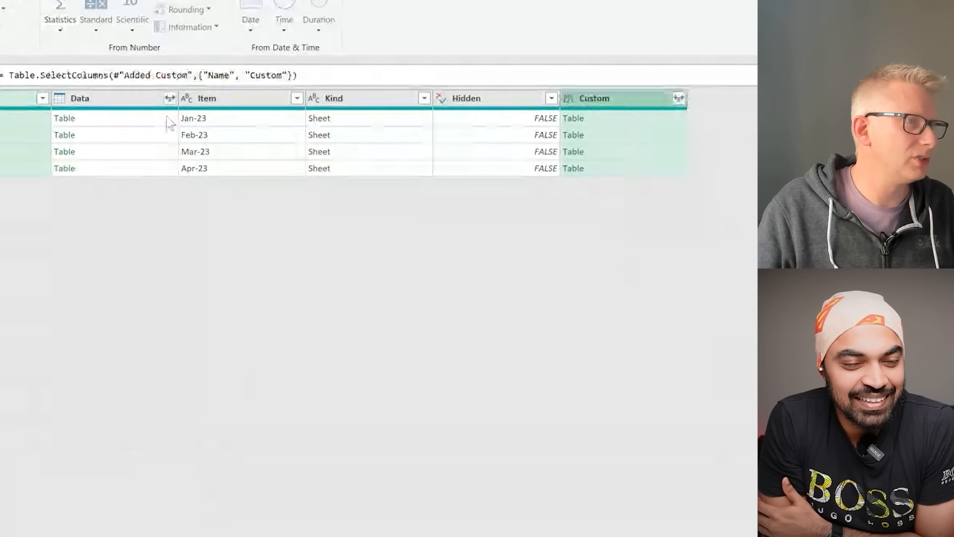
Step: Expand the nested tables in the Custom column without the original column name as prefix
left_click(265, 98)
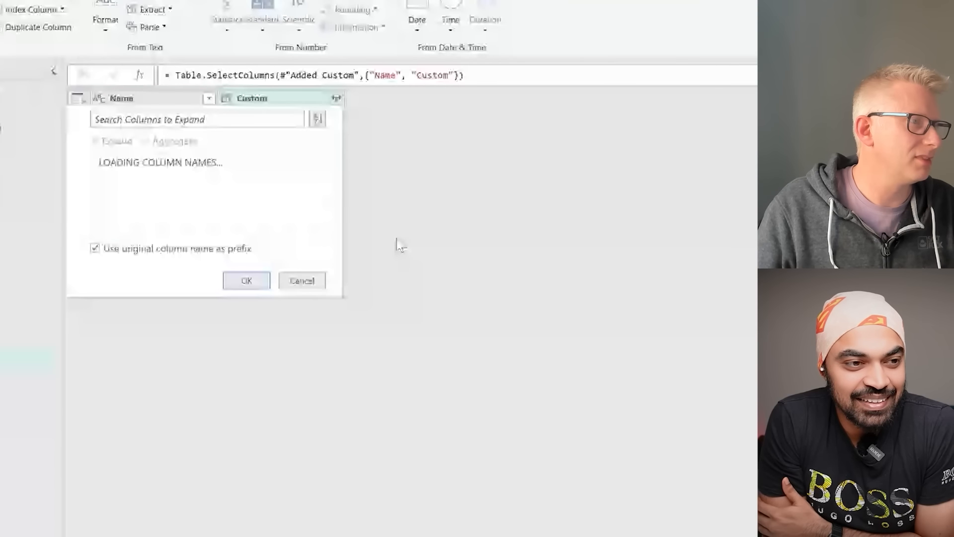
left_click(159, 253)
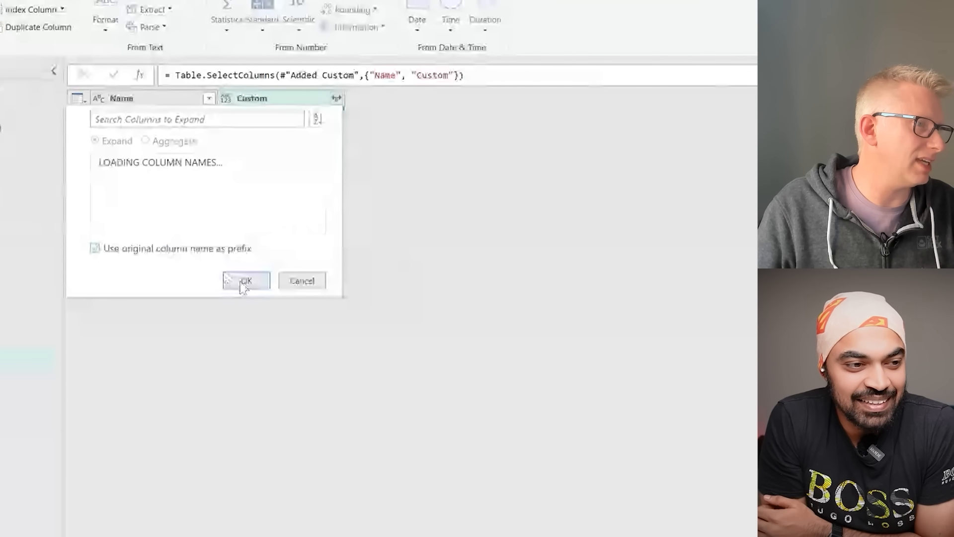
left_click(247, 320)
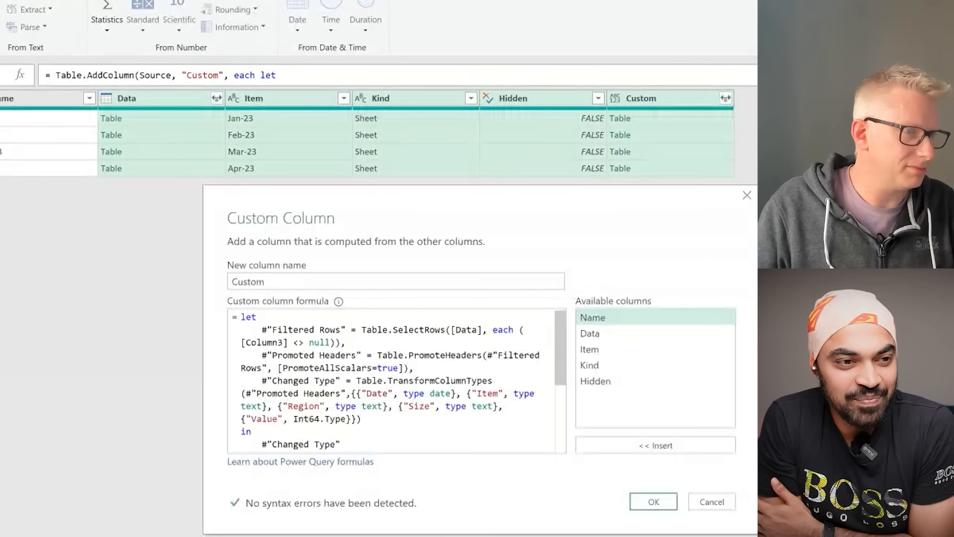
Step: Copy the whole let...in formula of the custom column and delete the Removed Other Columns and Expanded Custom steps
key("ctrl+a")
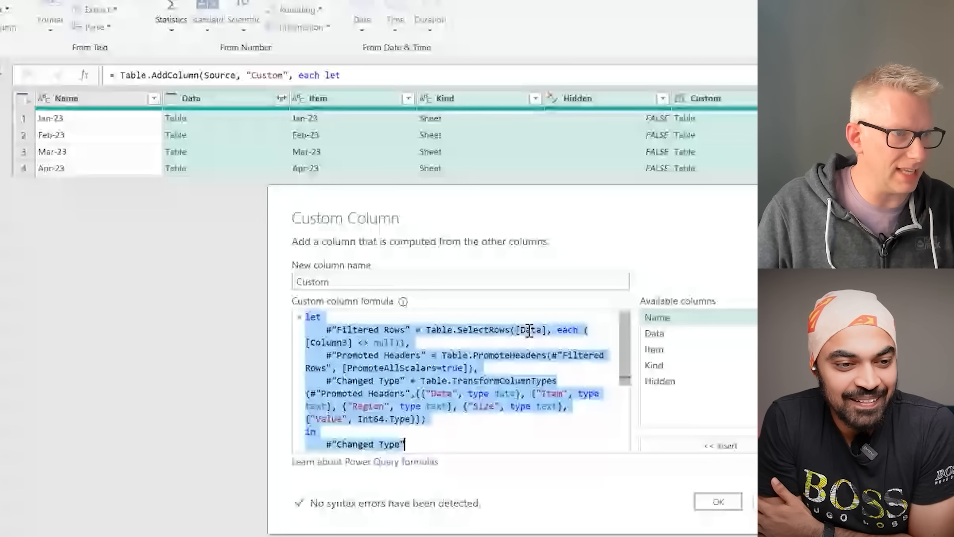
left_click(716, 503)
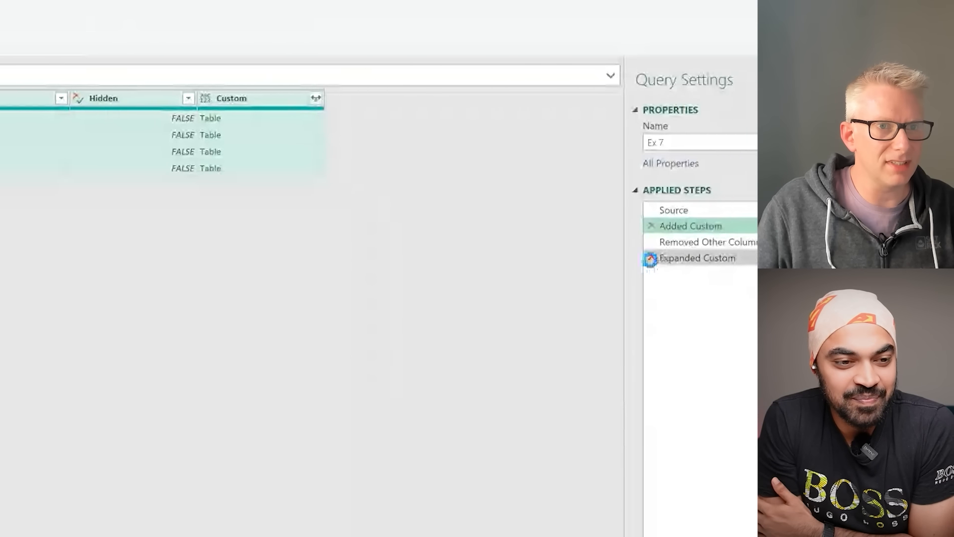
left_click(576, 259)
left_click(576, 242)
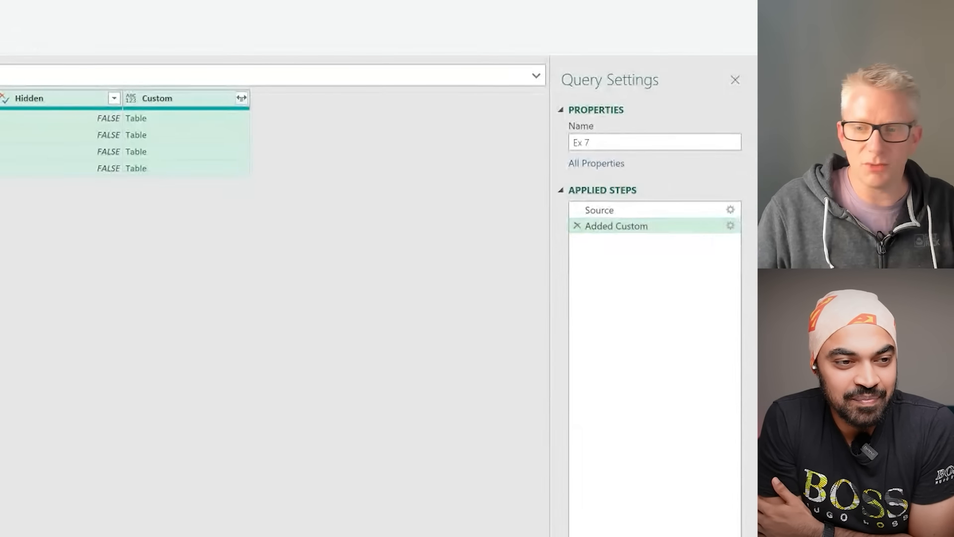
Step: Transform the Name column by extracting its first 1 character to generate a Table.TransformColumns step
left_click(184, 149)
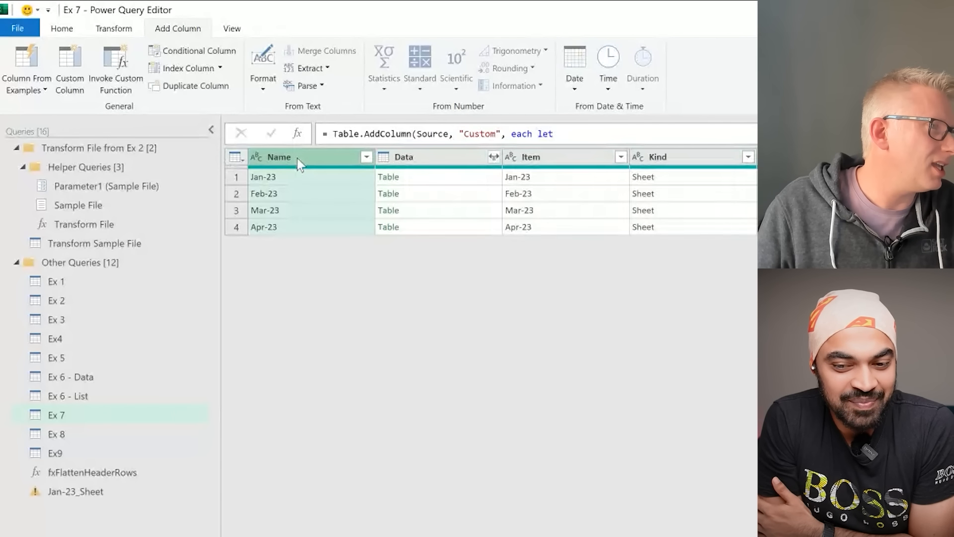
left_click(130, 33)
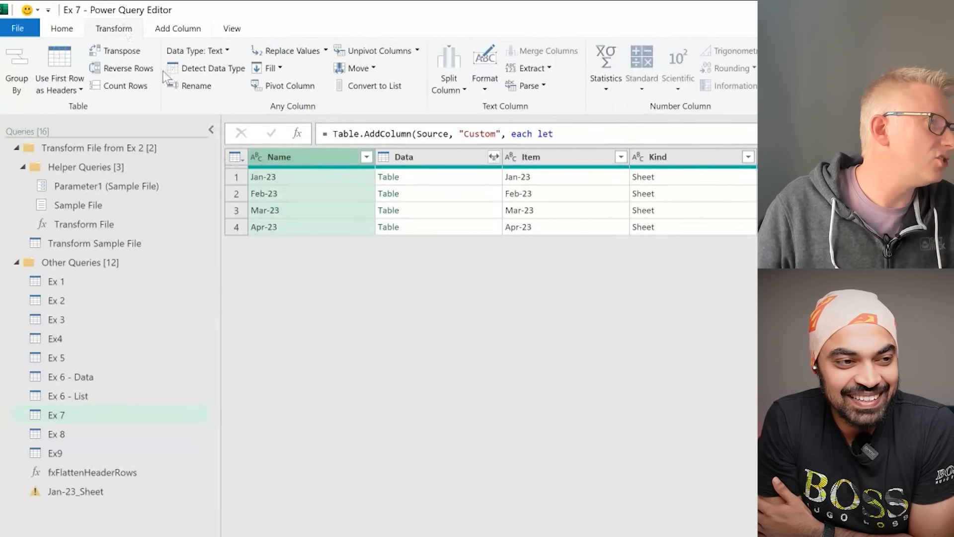
left_click(549, 68)
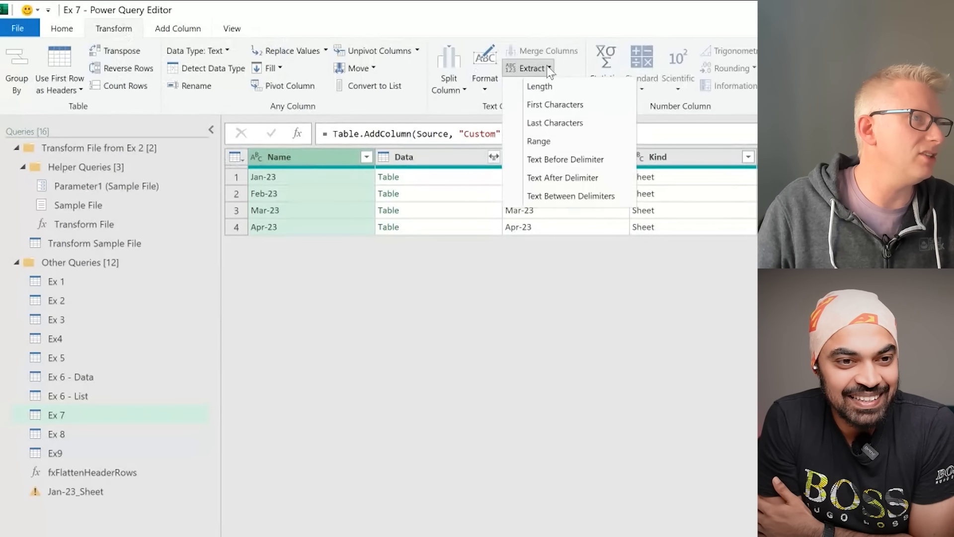
left_click(550, 103)
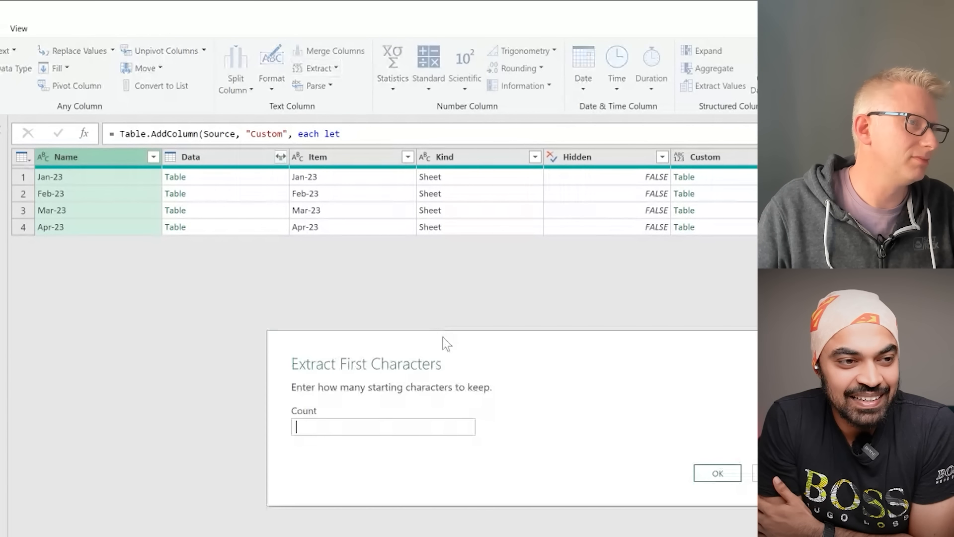
left_click(371, 426)
type("1")
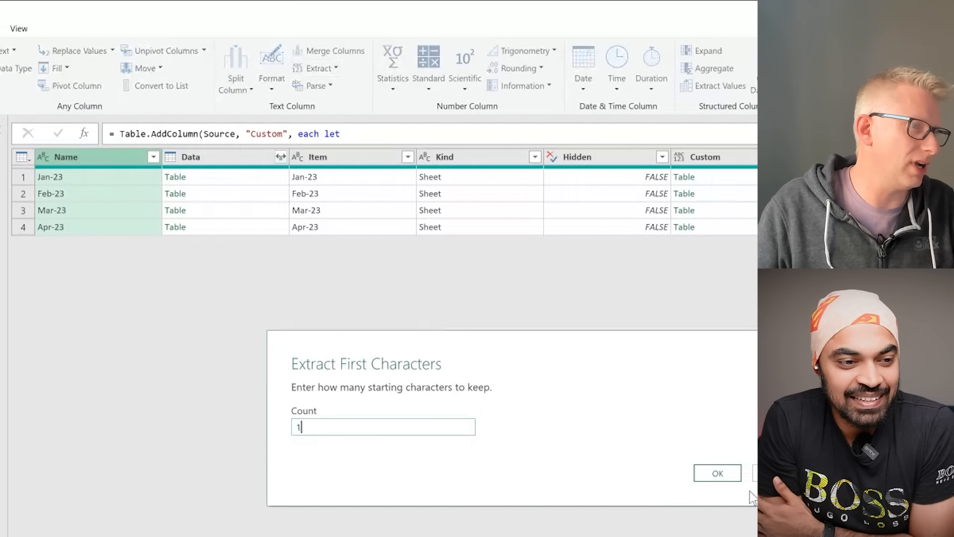
left_click(717, 475)
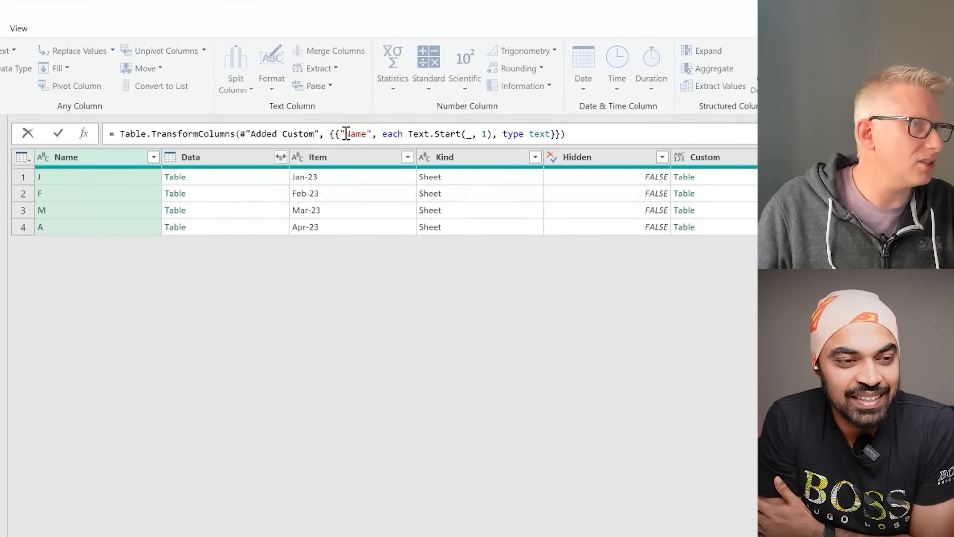
Step: In the Table.TransformColumns formula, replace "Name" with "Data" and change type text to type table
double_click(349, 134)
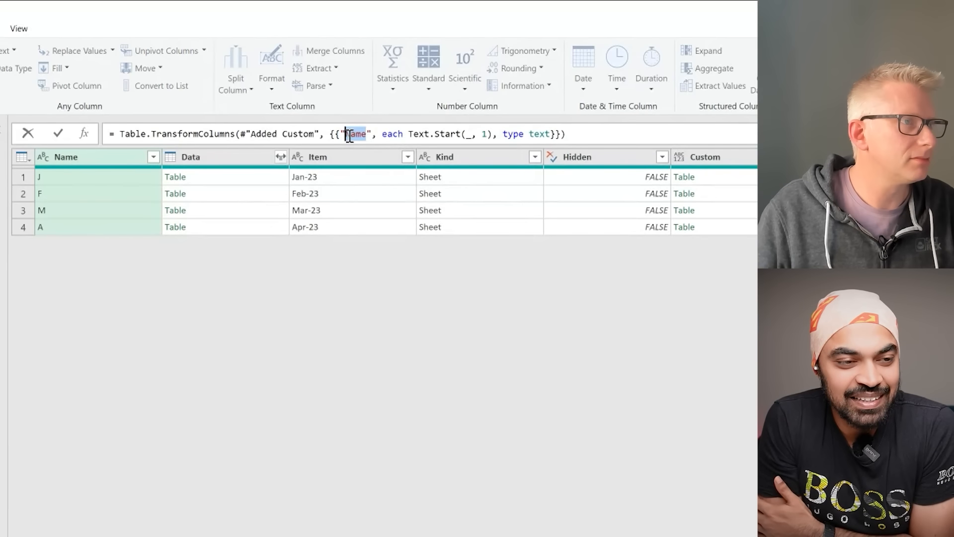
type("Data")
left_click_drag(530, 134, 550, 134)
type("t")
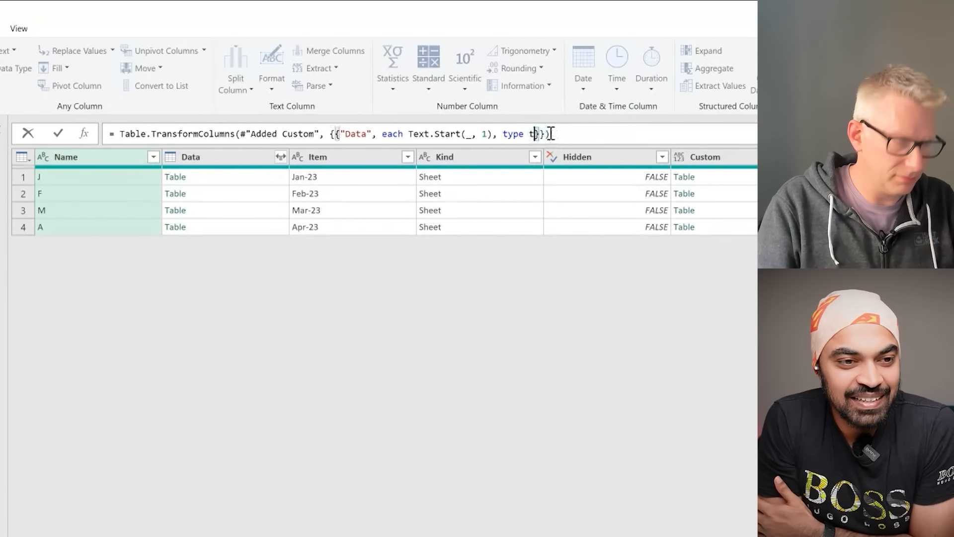
type("a")
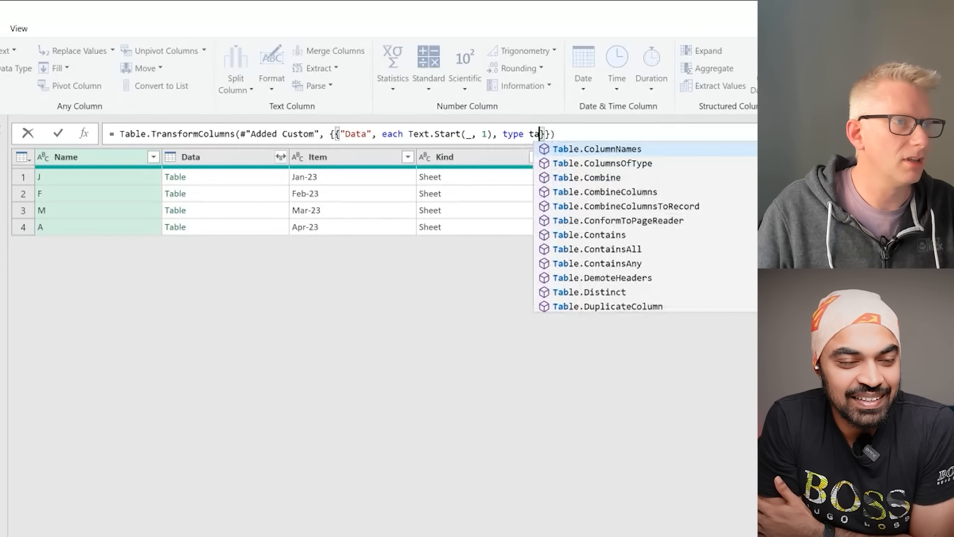
type("ble")
key("ctrl+shift+u")
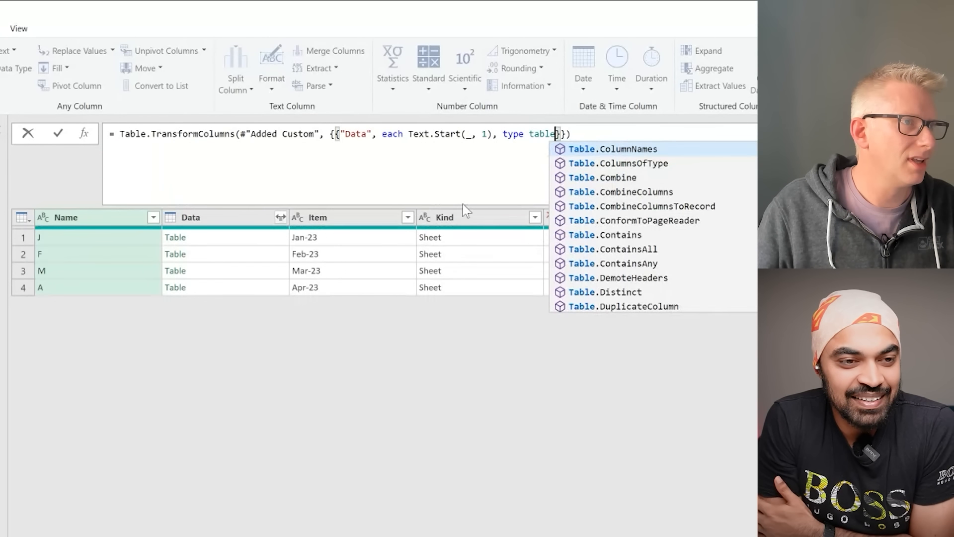
Step: Replace Text.Start(_, 1) with the copied let...in code and change [Data] in Table.SelectRows to an underscore
left_click_drag(409, 134, 493, 134)
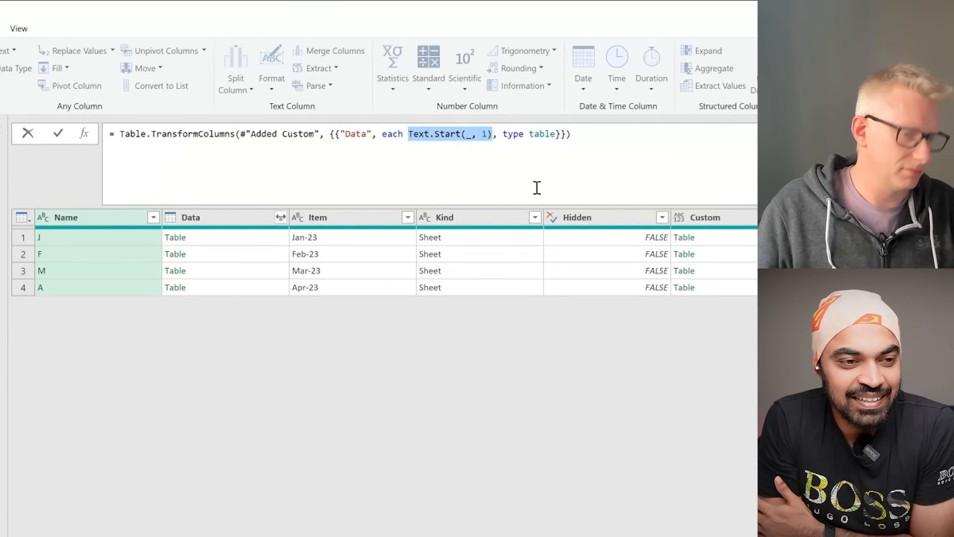
key("ctrl+v")
scroll(526, 193, "up", 1)
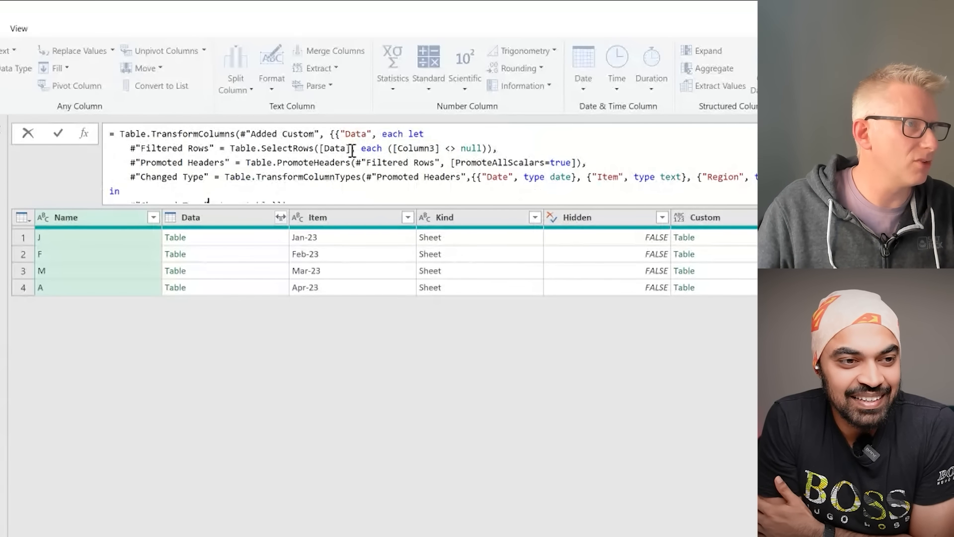
left_click_drag(352, 150, 323, 149)
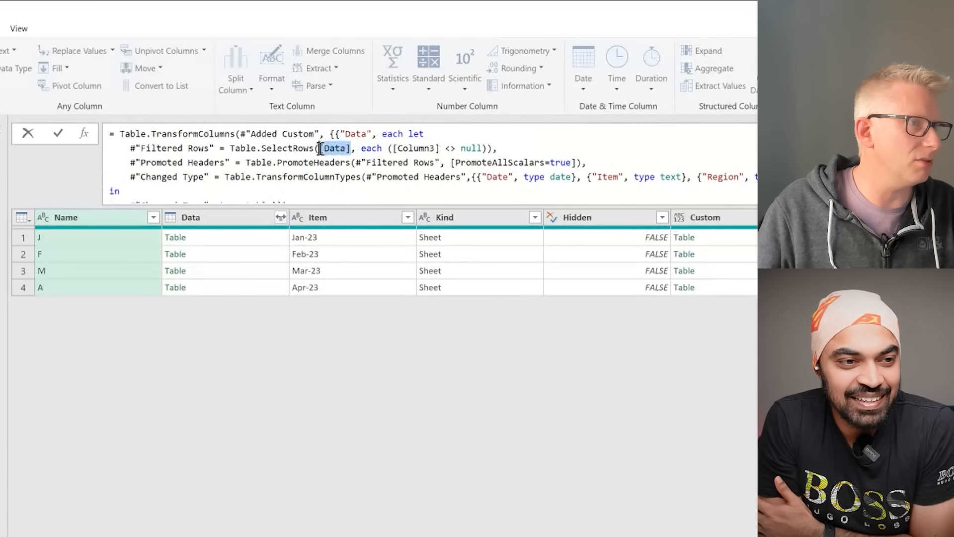
type("_")
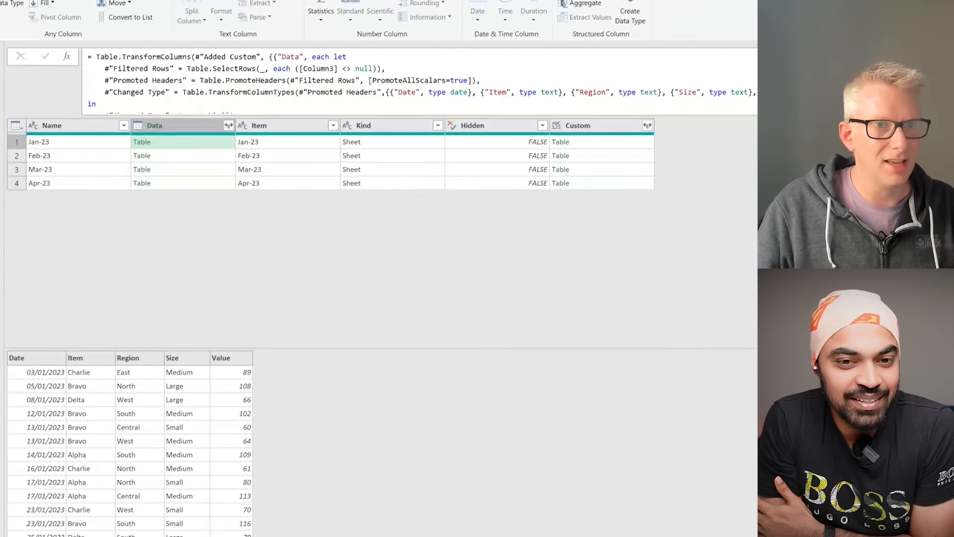
Step: Delete the Added Custom step so the Data transformation works directly on Source, and select the Data column
left_click(699, 177)
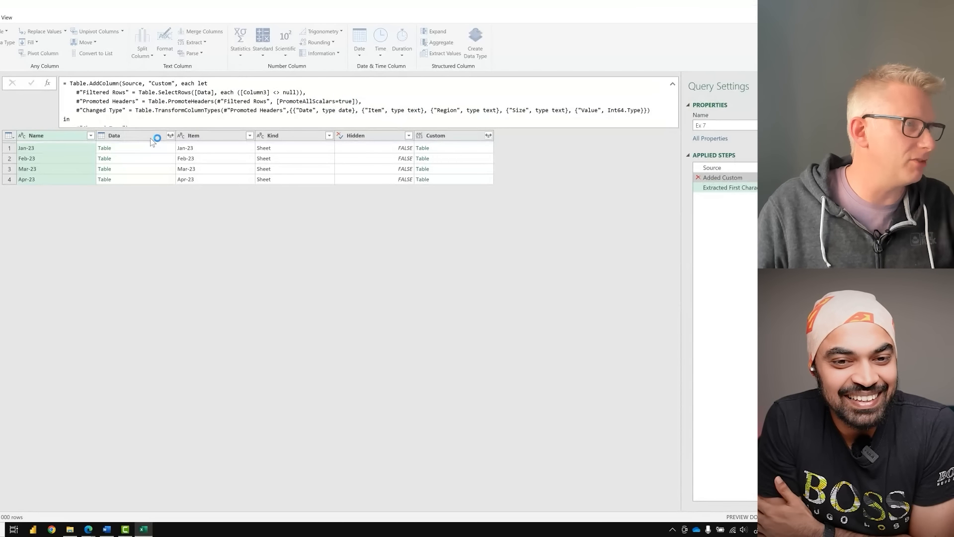
key("Delete")
key("Return")
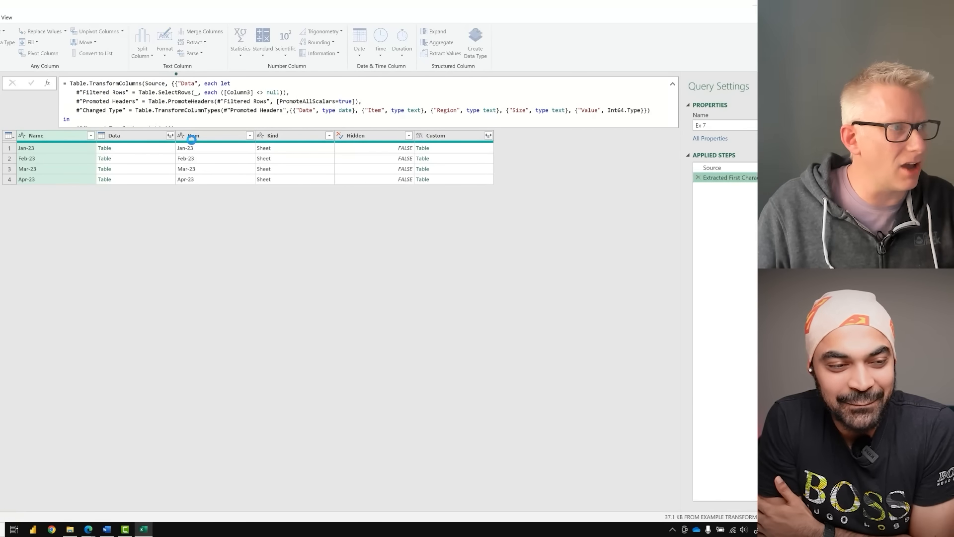
left_click(141, 137)
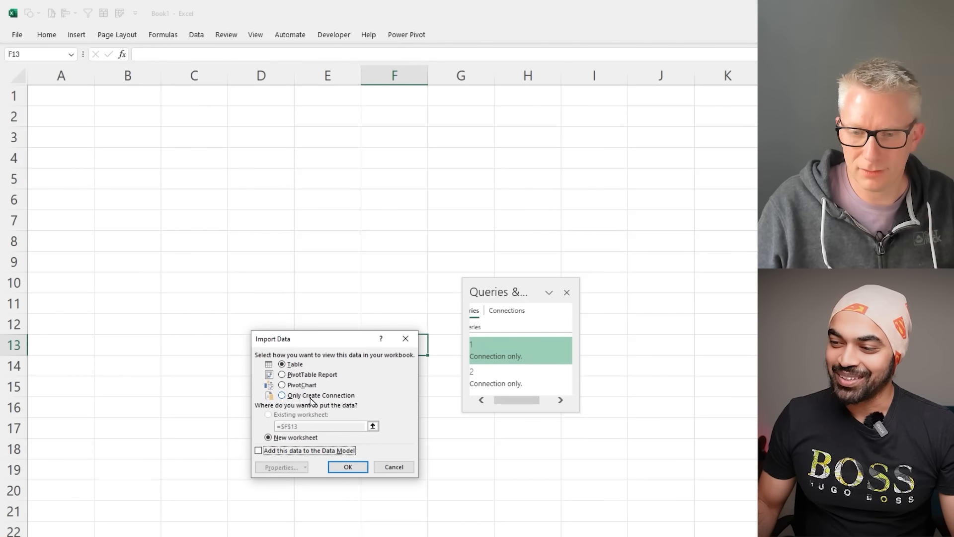
Step: Load the Book1 queries with Only Create Connection and switch to the Data workbook
left_click(310, 396)
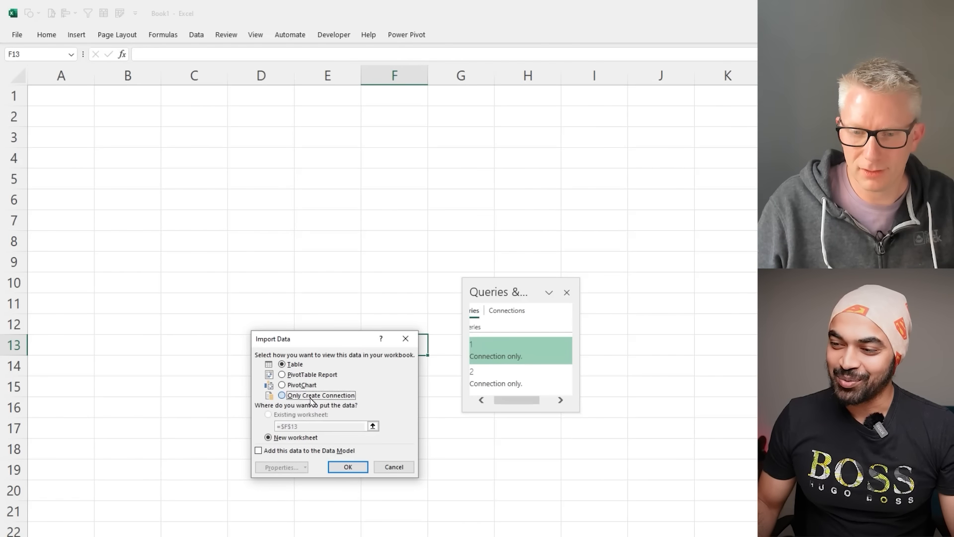
left_click(348, 466)
left_click(339, 295)
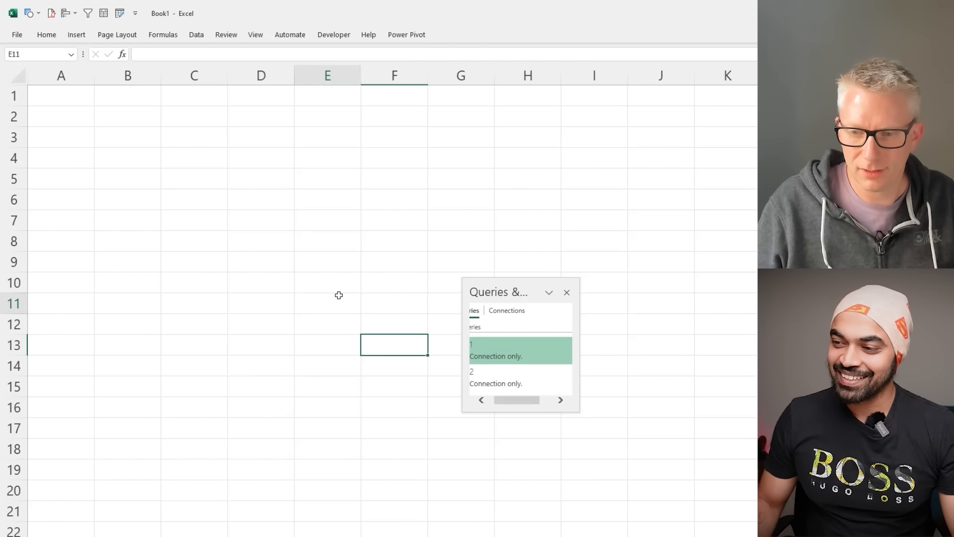
left_click(194, 470)
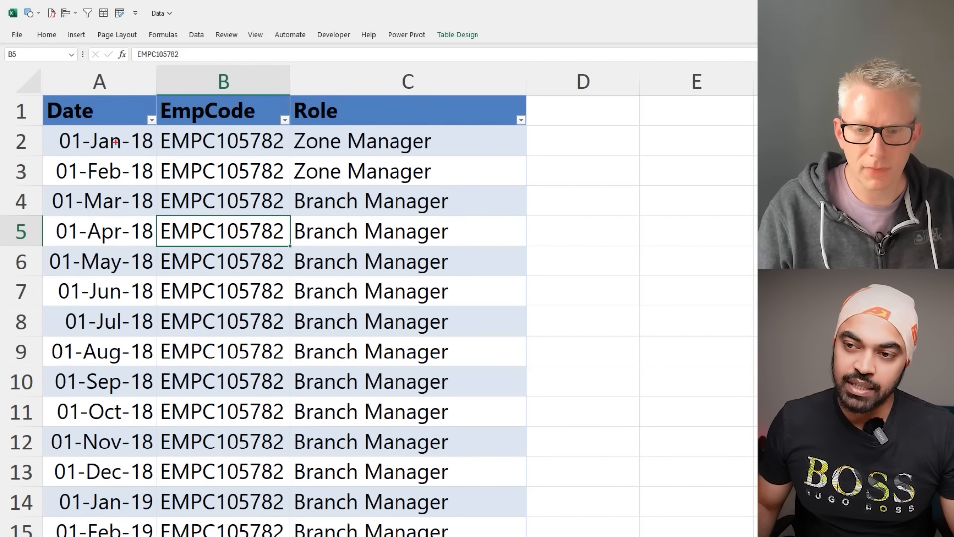
Step: Mark the run of monthly dates in the Date column and widen the EmpCode column
left_click_drag(107, 140, 96, 278)
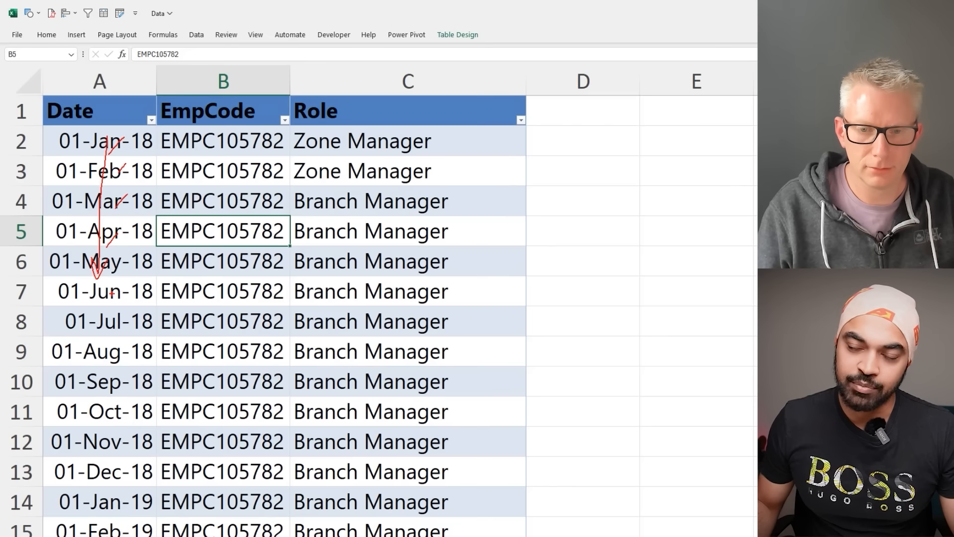
left_click_drag(291, 81, 323, 86)
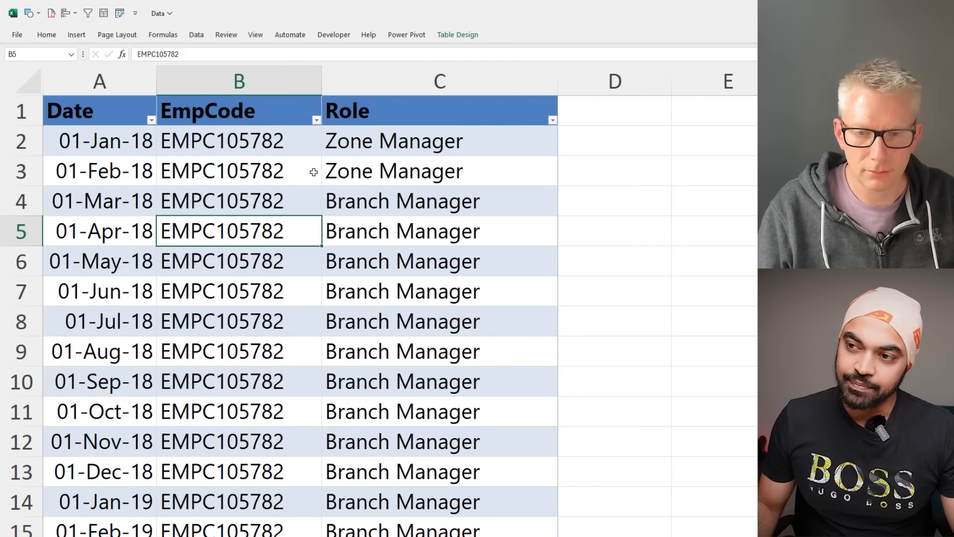
Step: Examine the monthly dates, the repeated employee code and the months held as Zone Manager and Branch Manager
left_click_drag(114, 136, 101, 211)
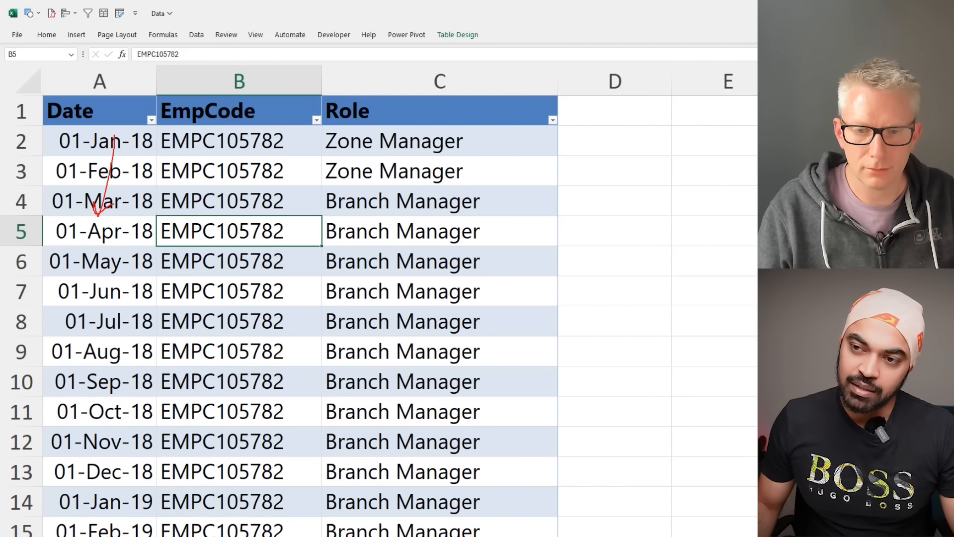
left_click_drag(248, 156, 243, 212)
key("e")
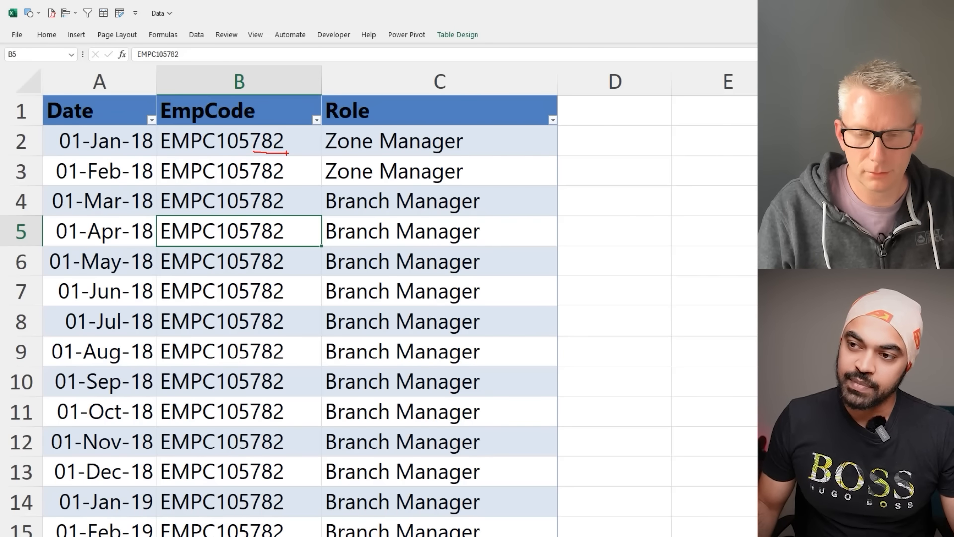
left_click_drag(481, 134, 470, 185)
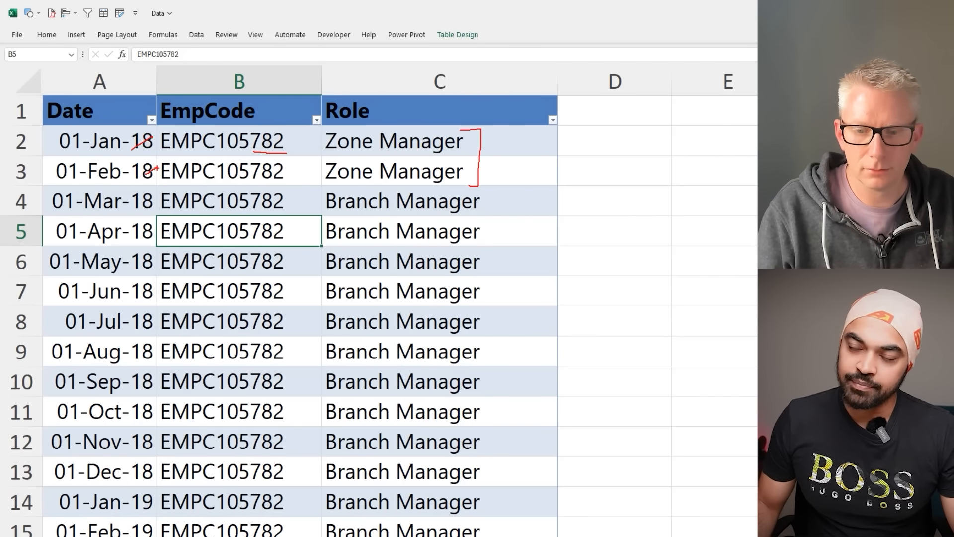
key("Escape")
left_click(501, 210)
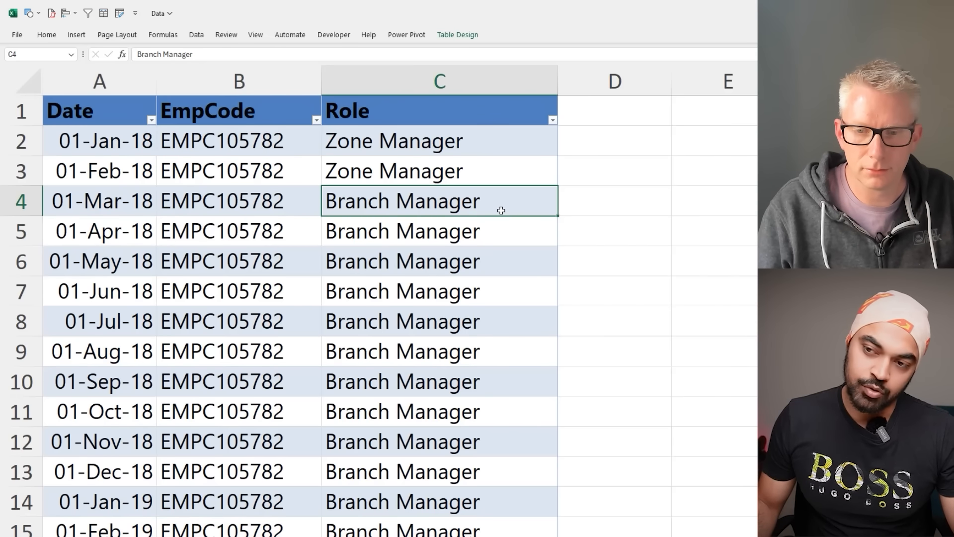
mouse_move(287, 189)
left_mouse_down()
mouse_move(295, 408)
mouse_move(284, 468)
left_mouse_up()
key("Escape")
left_click(501, 411)
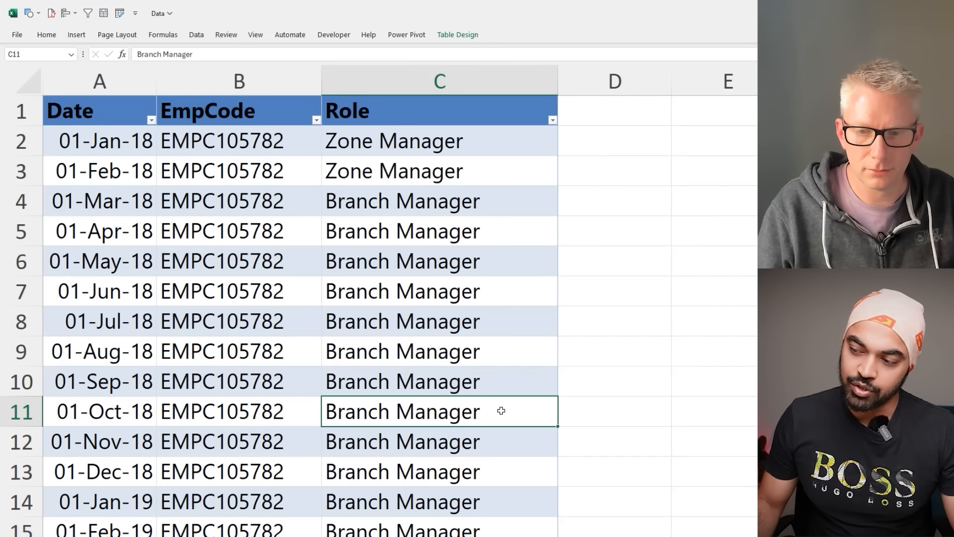
Step: Examine the first employee's monthly roles through October 2020 and mark the September 2020 role change
key("Down")
key("Down")
key("Down")
key("Down")
key("Down")
key("Down")
key("Down")
key("Down")
key("Down")
key("Down")
key("Down")
key("Down")
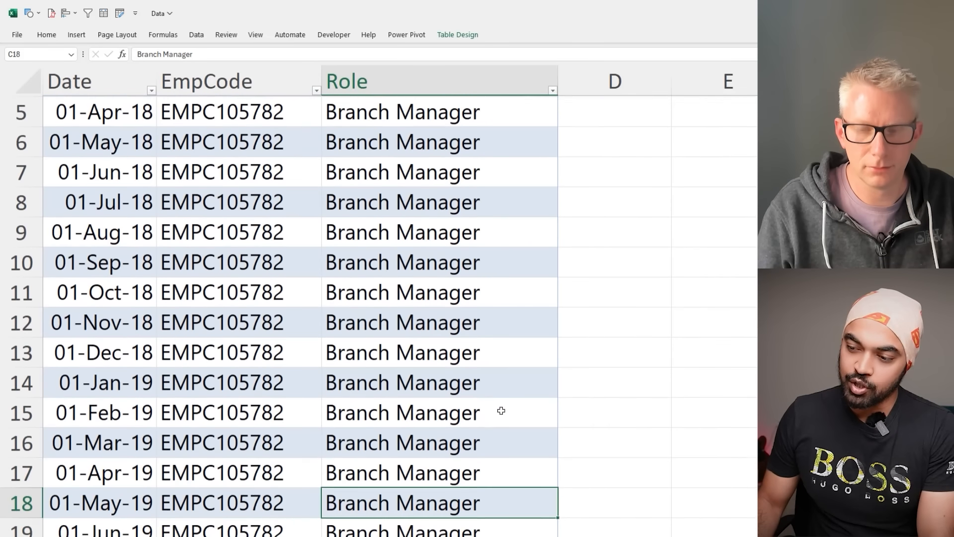
key("Down")
key("Down")
key("Down")
key("Down")
key("Down")
key("Down")
key("Down")
key("Down")
key("Down")
key("Down")
key("Down")
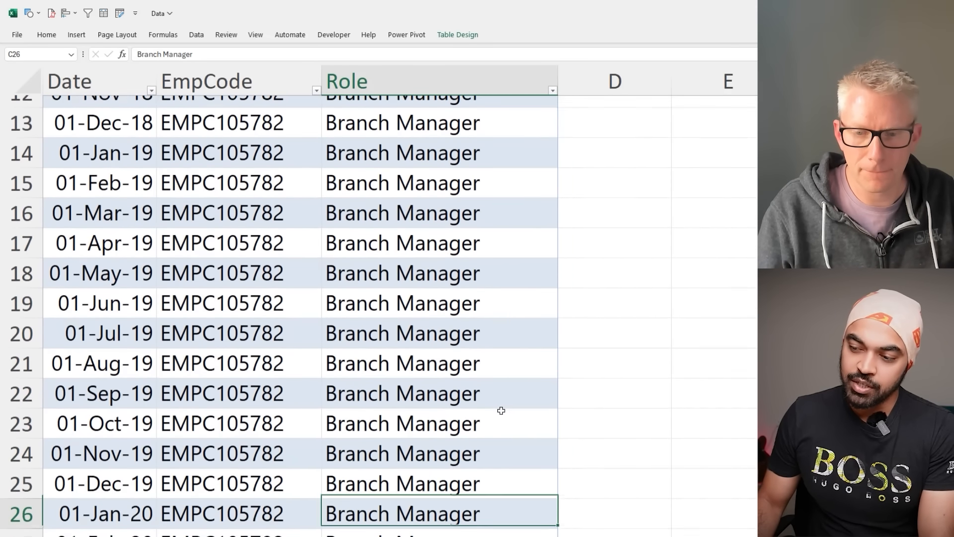
key("Down")
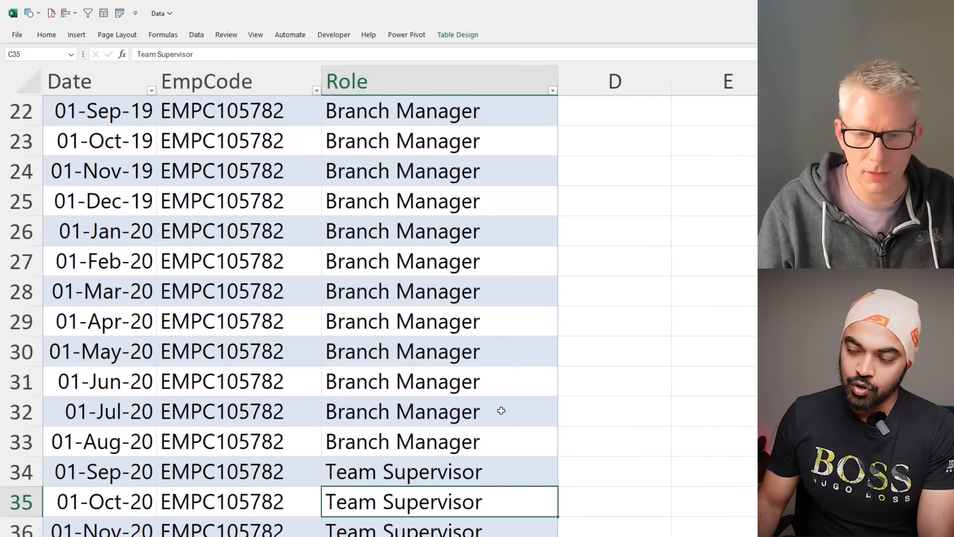
left_click_drag(259, 453, 298, 452)
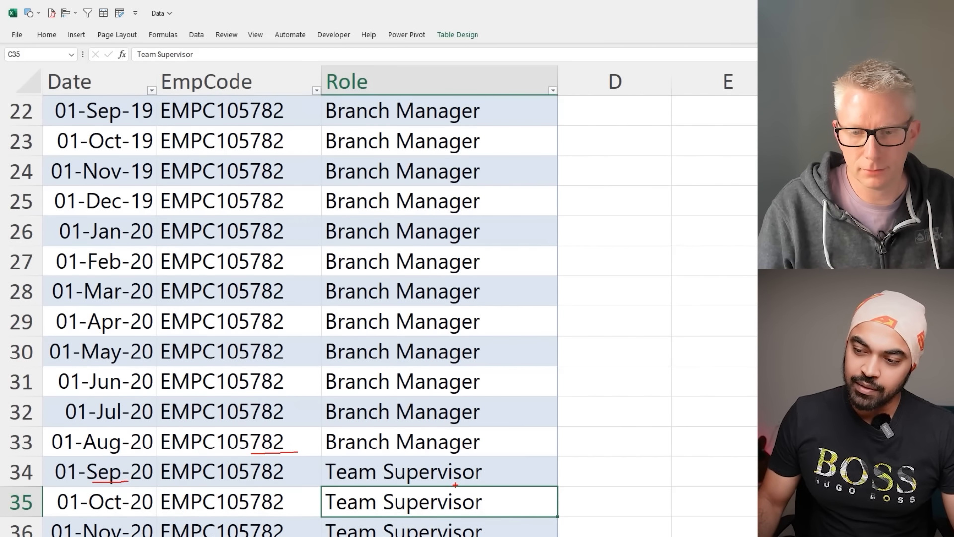
key("Escape")
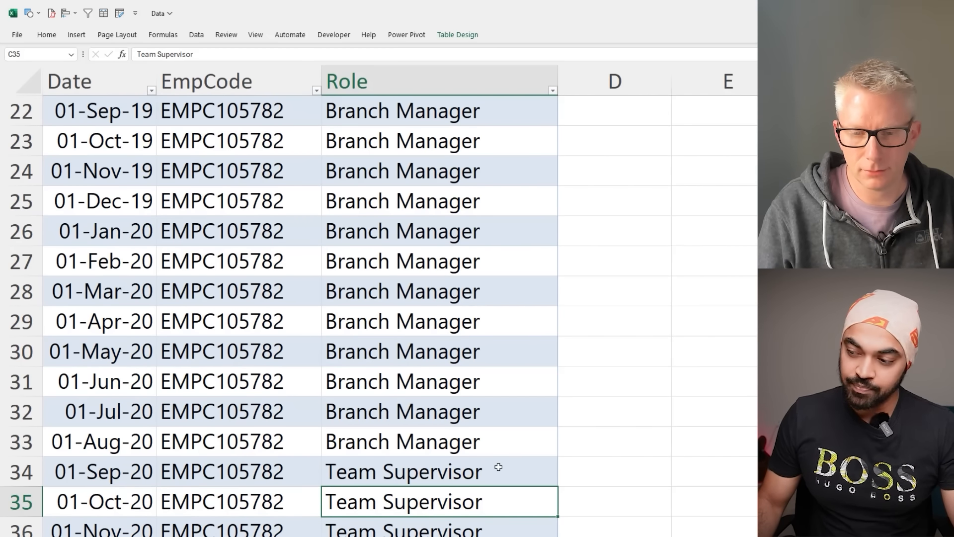
Step: Examine the first employee's remaining months through December 2021, marking the last record and the final Team Supervisor and Branch Manager runs
scroll(498, 467, "down", 2)
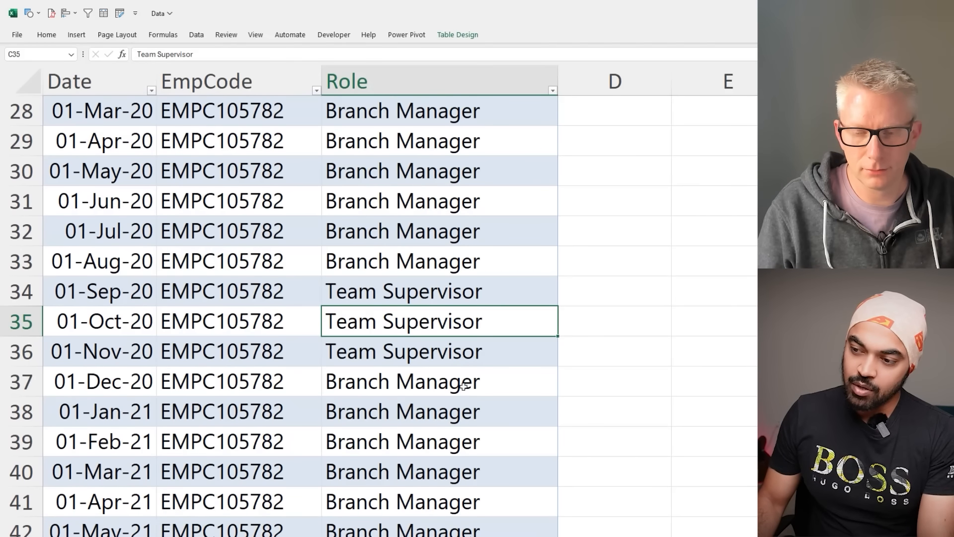
left_click(464, 386)
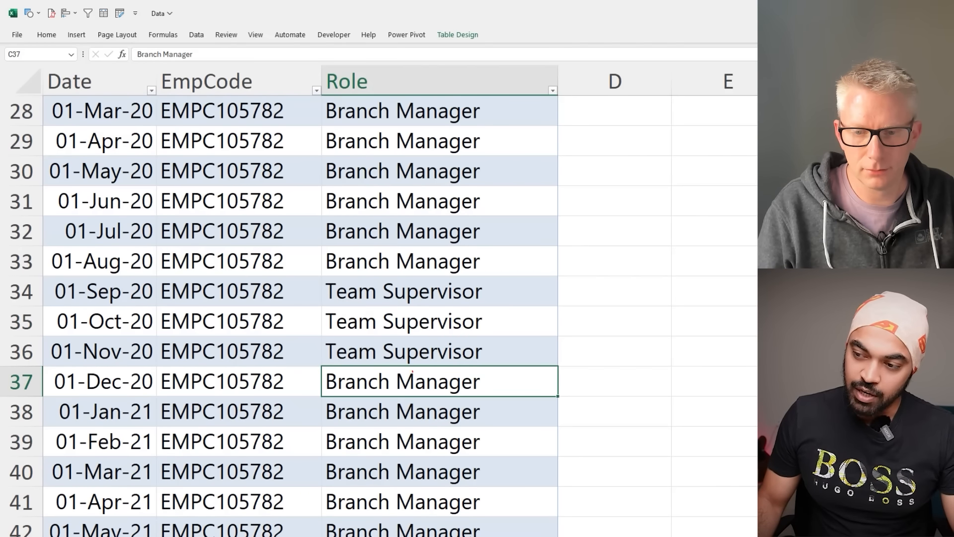
mouse_move(413, 370)
left_mouse_down()
mouse_move(318, 384)
mouse_move(477, 398)
mouse_move(373, 363)
left_mouse_up()
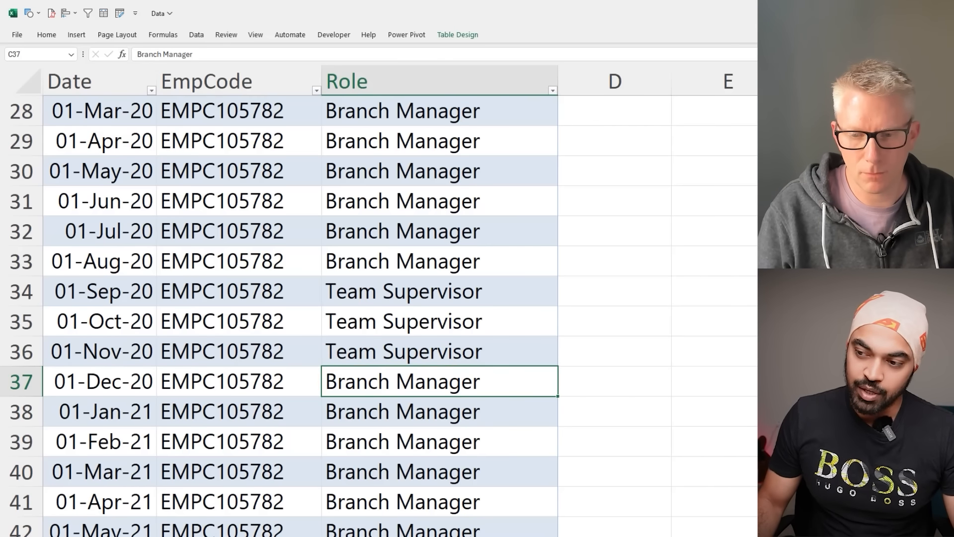
scroll(468, 404, "down", 2)
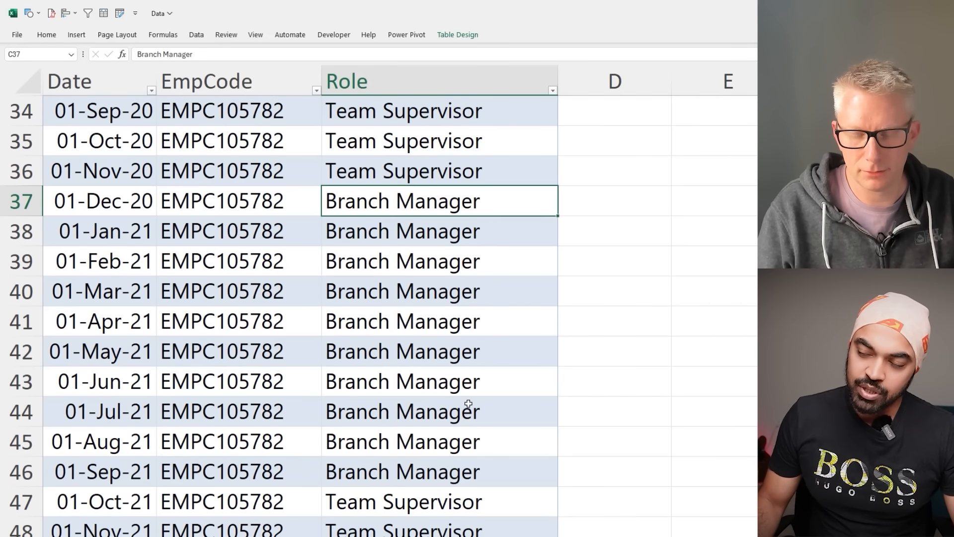
scroll(468, 404, "down", 1)
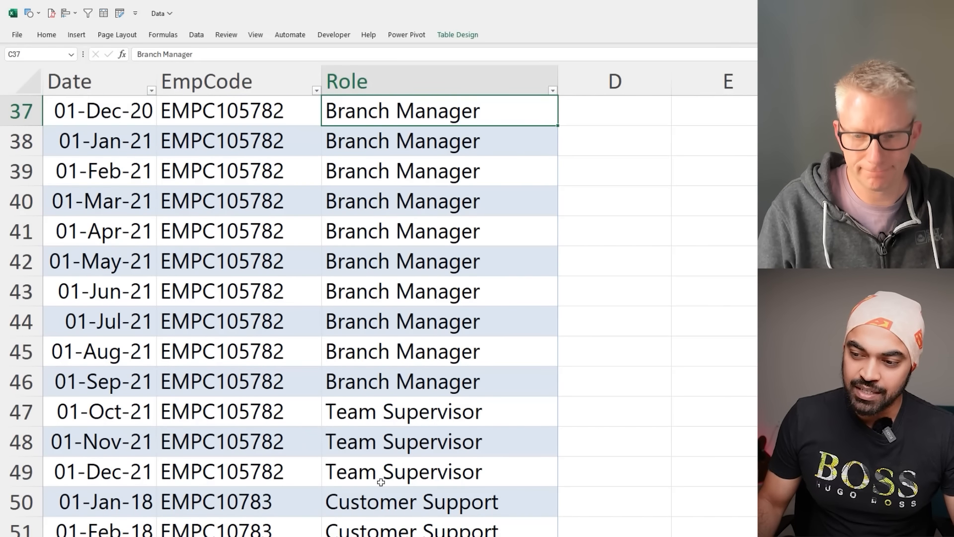
left_click_drag(30, 480, 516, 478)
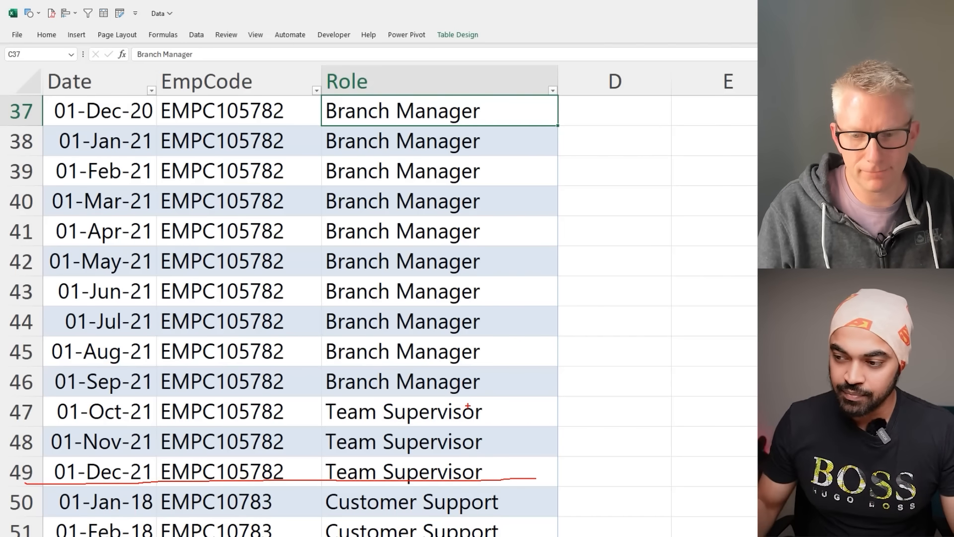
left_click_drag(478, 396, 485, 444)
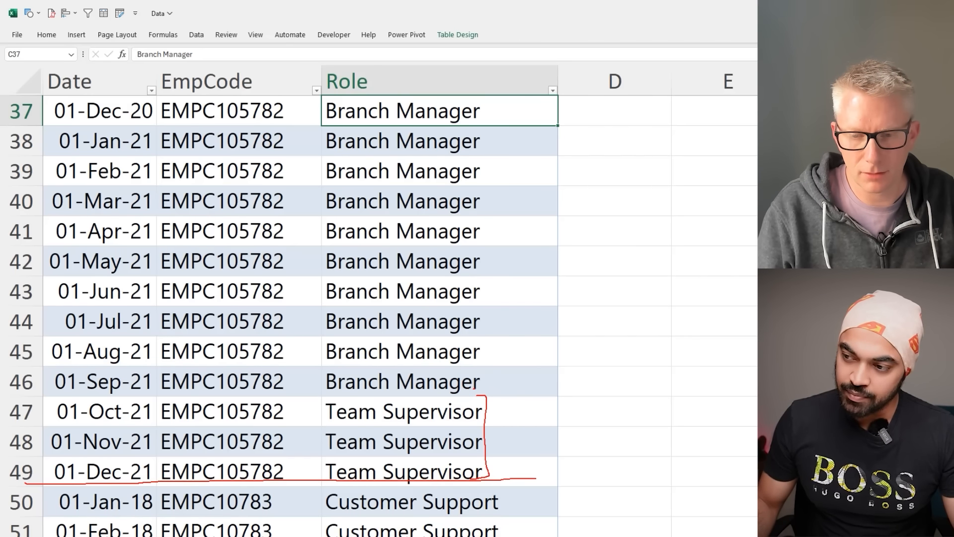
mouse_move(477, 380)
left_mouse_down()
mouse_move(495, 308)
mouse_move(506, 162)
mouse_move(488, 101)
left_mouse_up()
key("Escape")
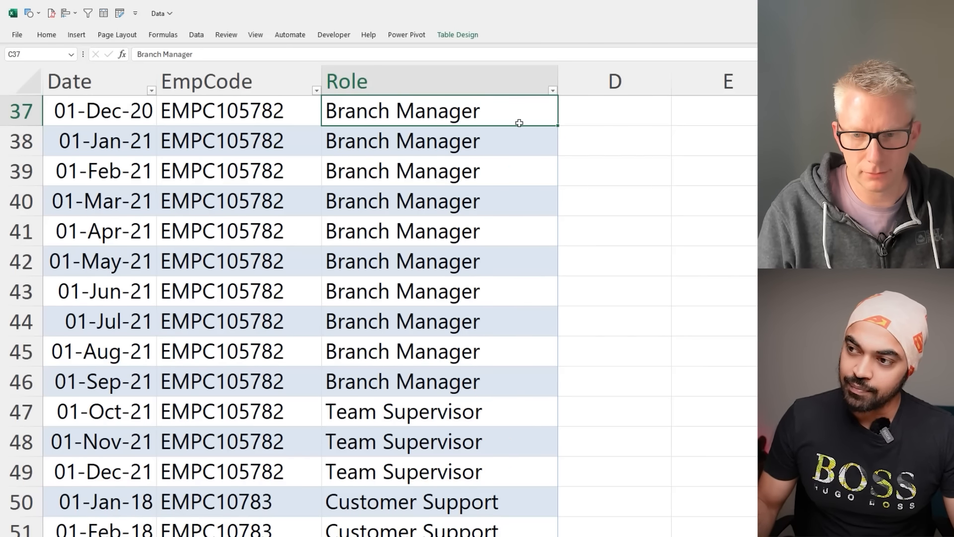
Step: Highlight in turn the first employee's earlier Team Supervisor, Branch Manager and Zone Manager runs in the Role column
scroll(519, 124, "up", 3)
left_click(452, 285)
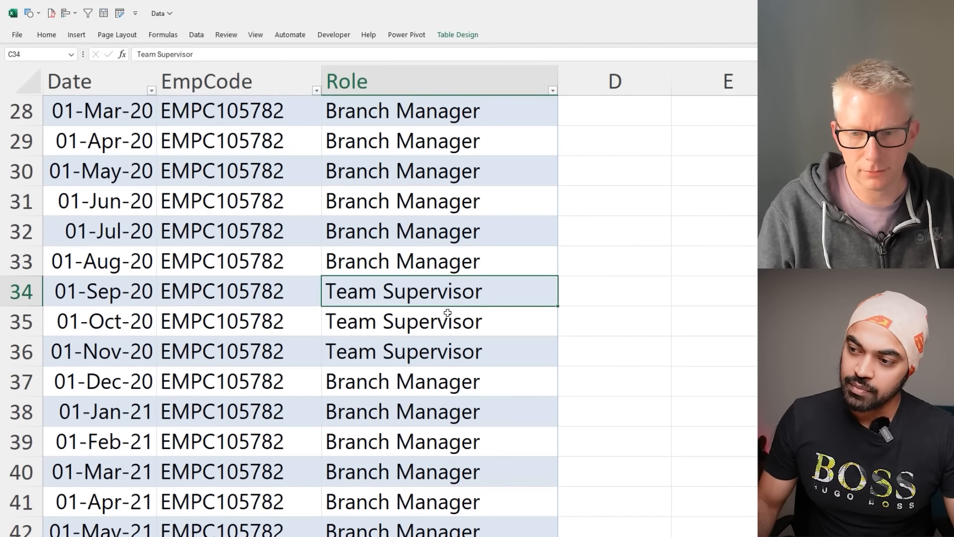
left_click_drag(447, 313, 453, 349)
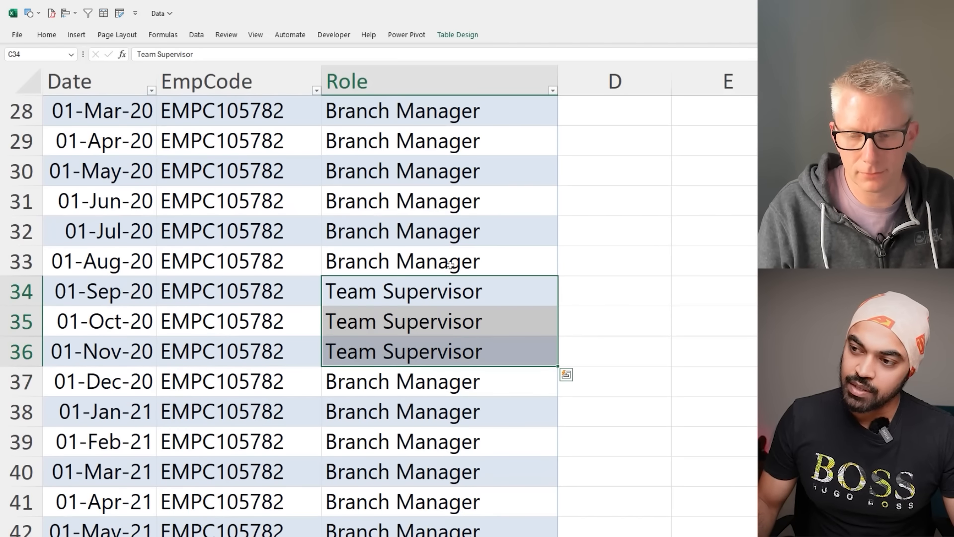
left_click_drag(450, 265, 438, 112)
scroll(437, 150, "up", 9)
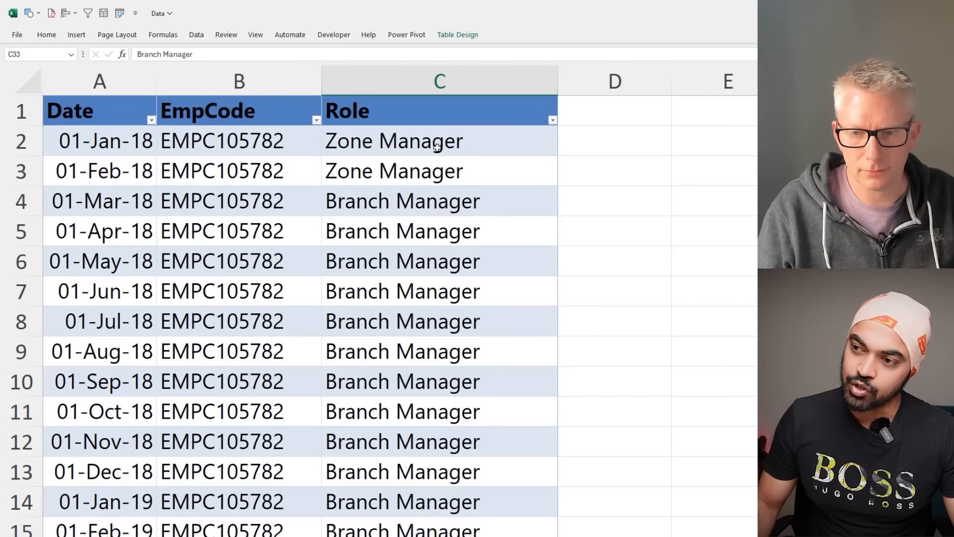
left_click_drag(437, 147, 522, 174)
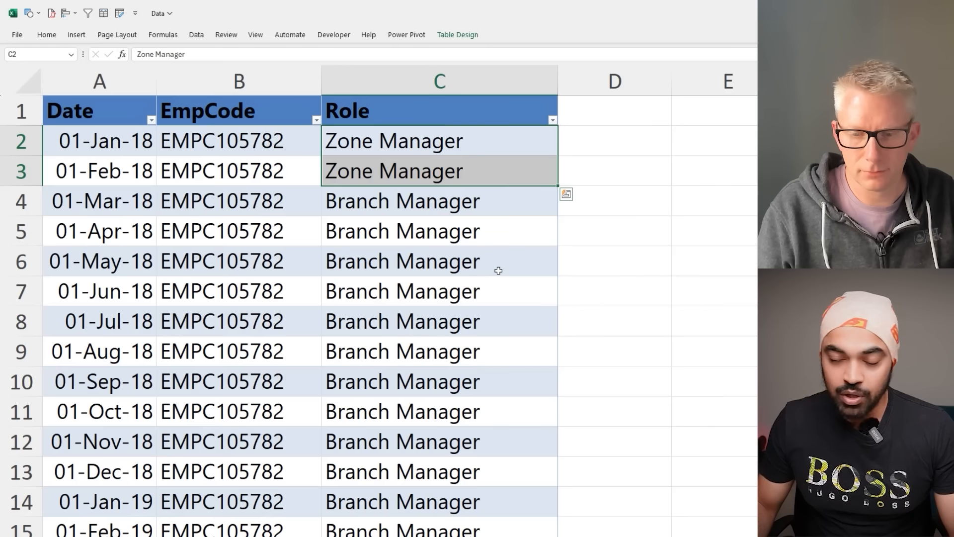
left_click(477, 277)
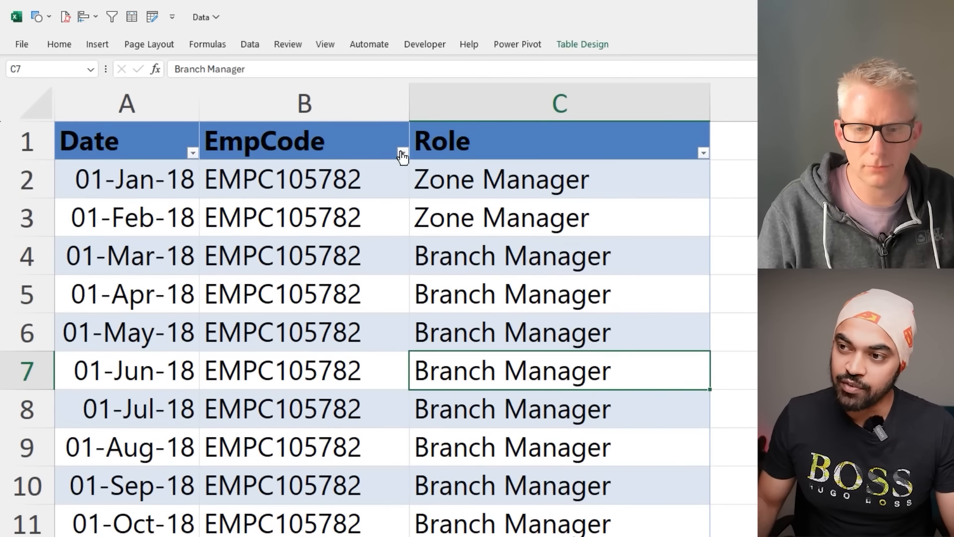
Step: Filter EmpCode to only the first employee and check which distinct roles the Role filter offers
left_click(403, 153)
left_click(273, 335)
left_click(276, 348)
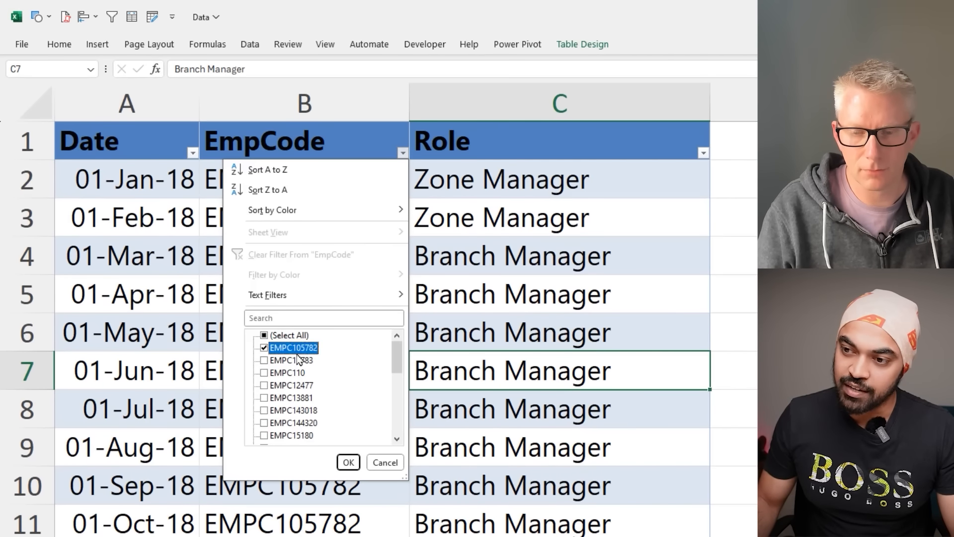
left_click(348, 462)
left_click(702, 153)
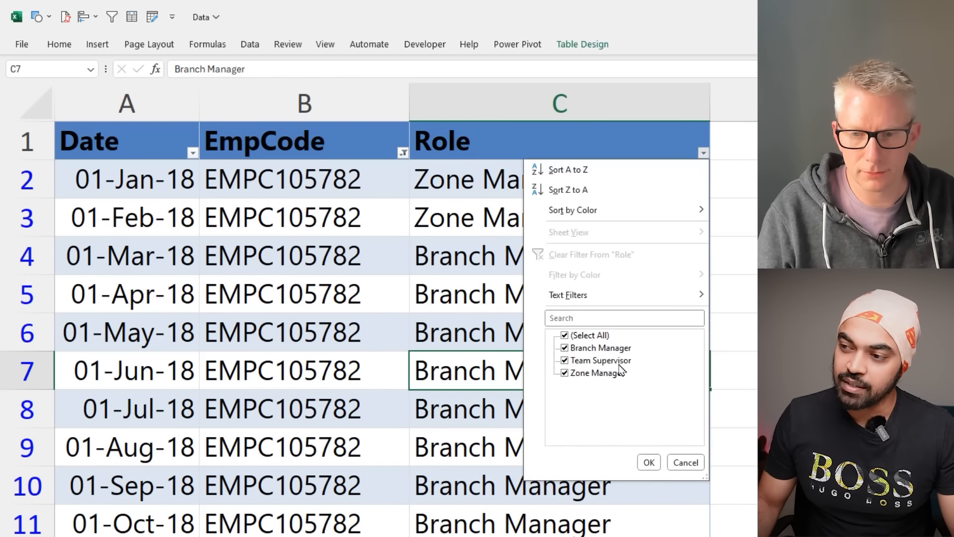
key("ctrl+2")
left_click_drag(557, 338, 649, 388)
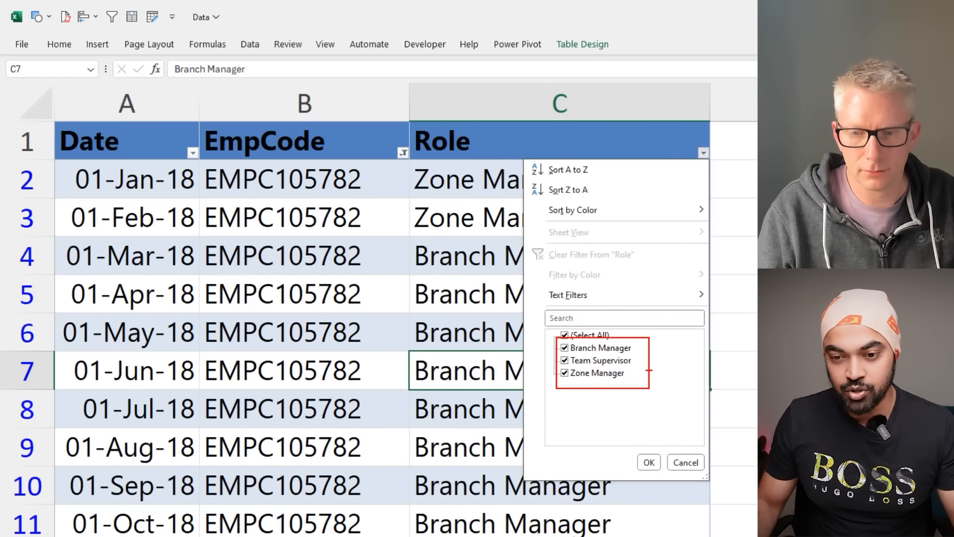
key("Escape")
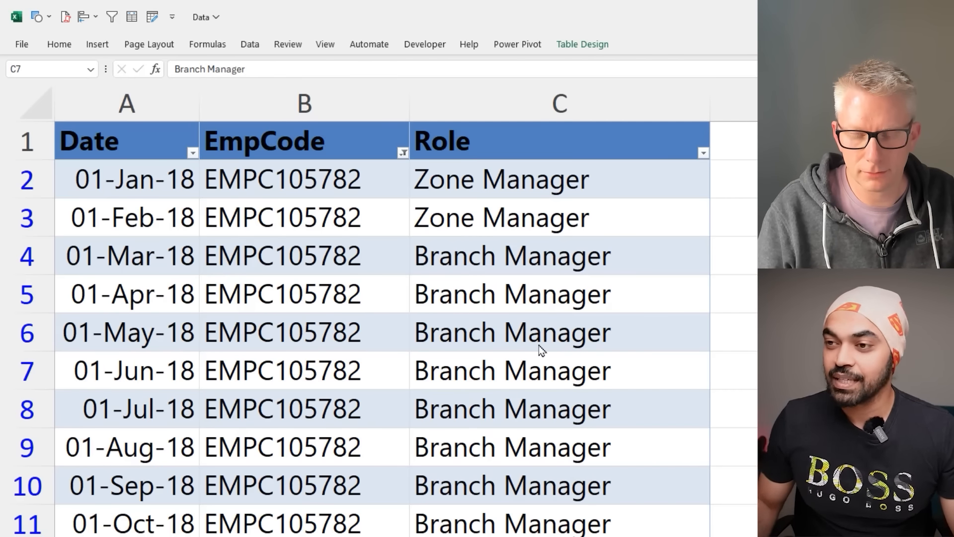
Step: Remove the filters from the role history table and load it into the Power Query Editor
key("ctrl+shift+l")
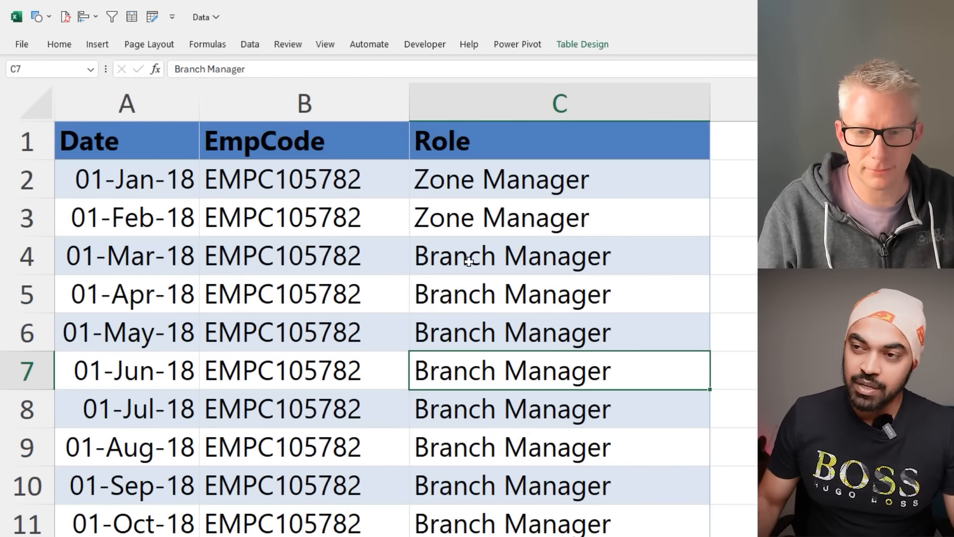
key("alt+5")
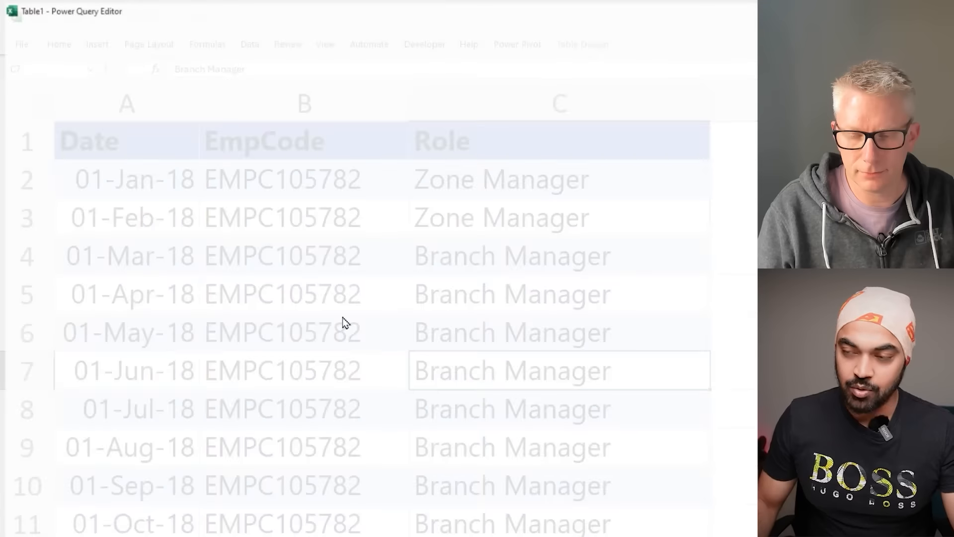
scroll(506, 330, "up", 5)
left_click(189, 130)
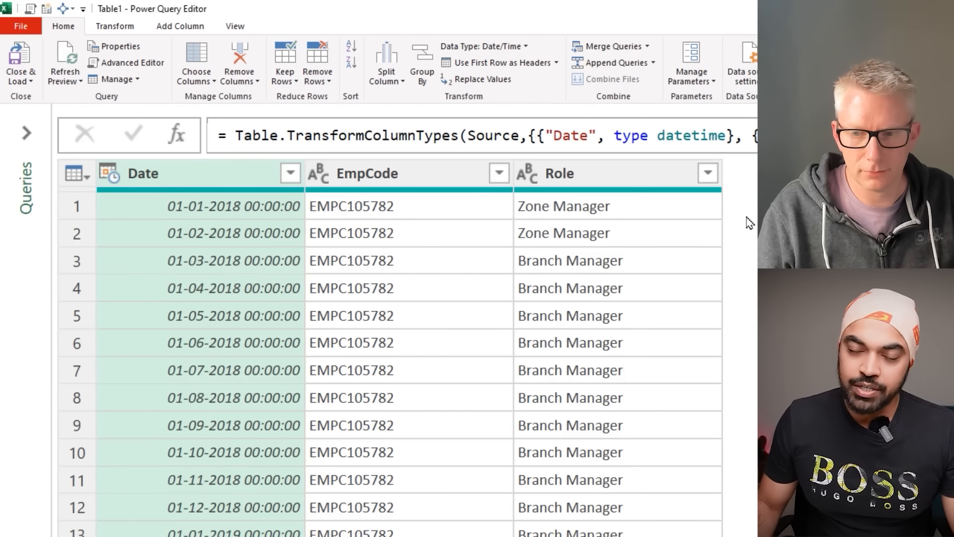
Step: Set up an advanced Group By with EmpCode and Role as the grouping columns
left_click(130, 26)
left_click(20, 62)
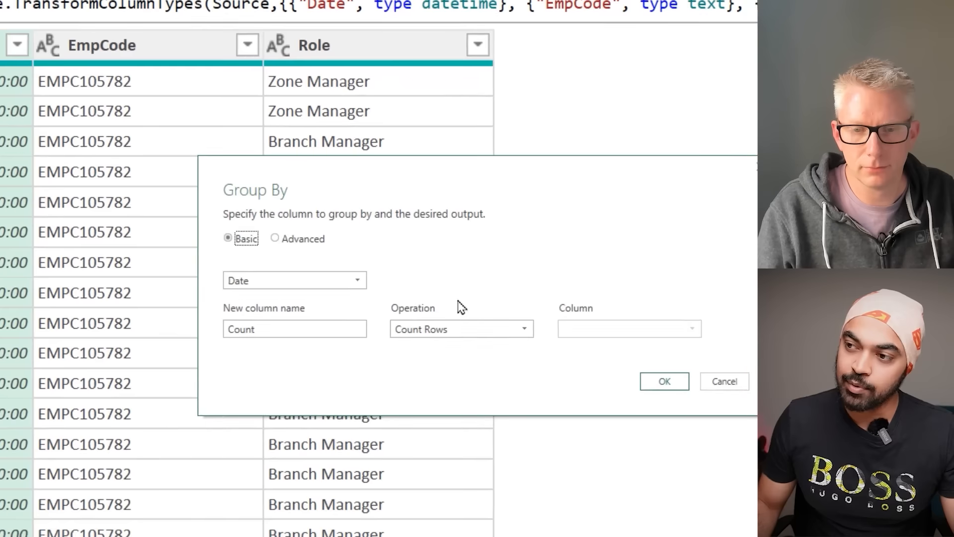
left_click(301, 239)
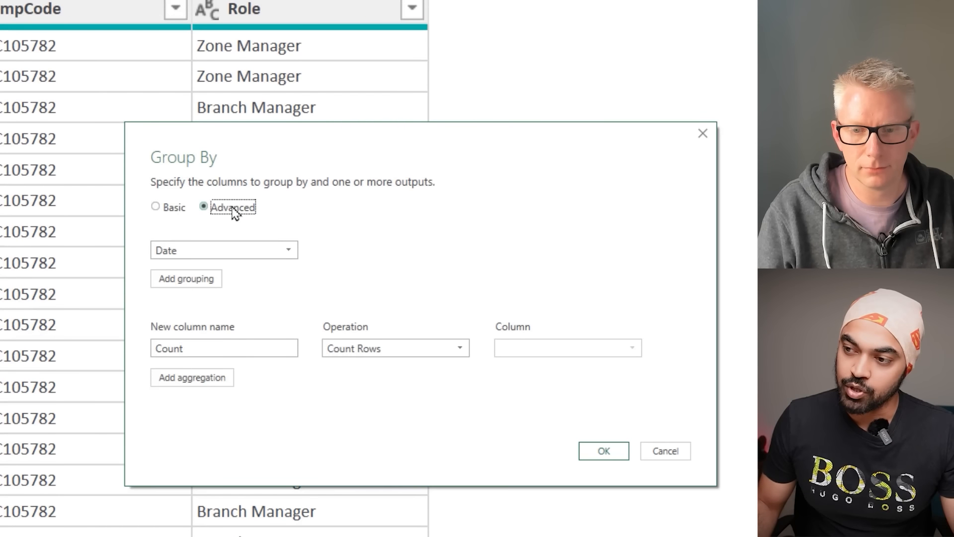
left_click(291, 280)
left_click(202, 285)
left_click(201, 279)
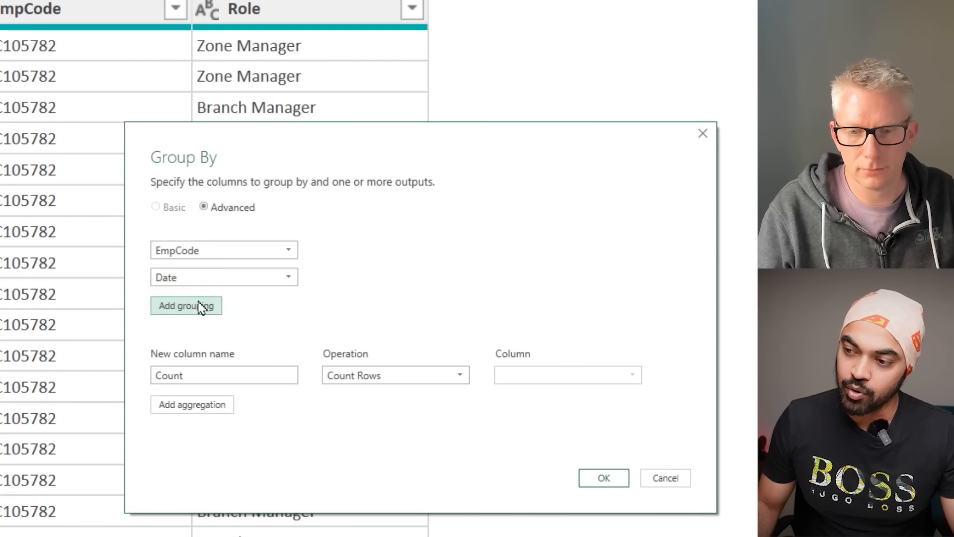
left_click(203, 277)
left_click(202, 330)
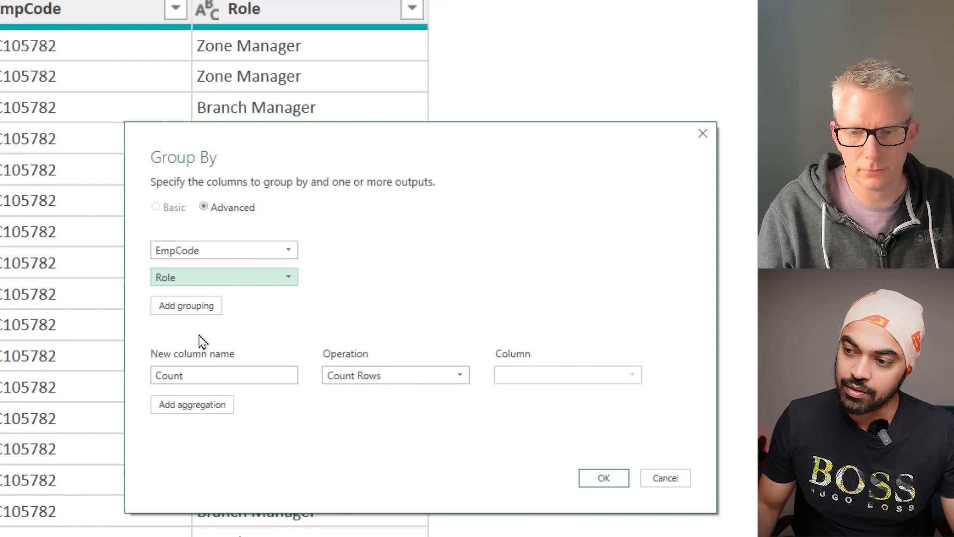
Step: Name the aggregation column AllRows, set its operation to All Rows and apply the grouping
double_click(225, 374)
type("AllRows")
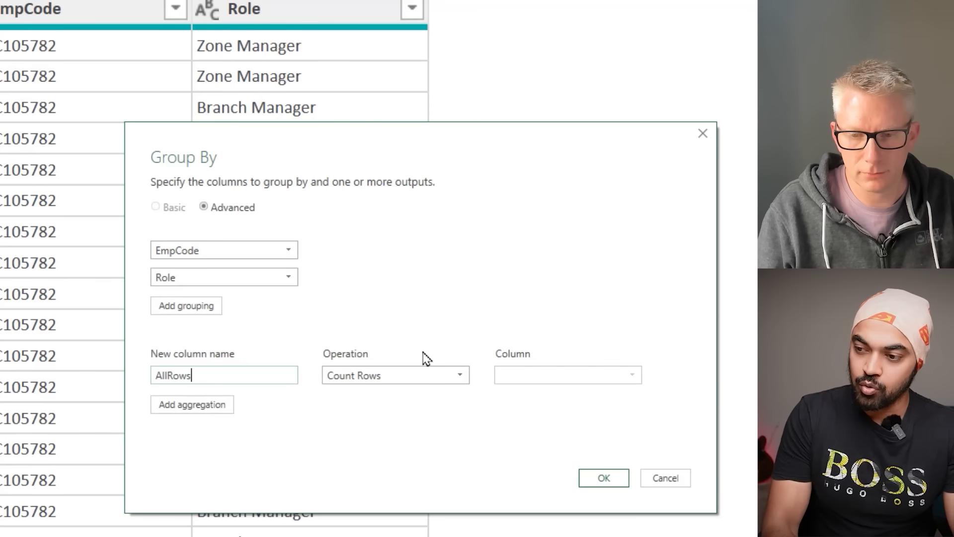
left_click(400, 376)
left_click(370, 512)
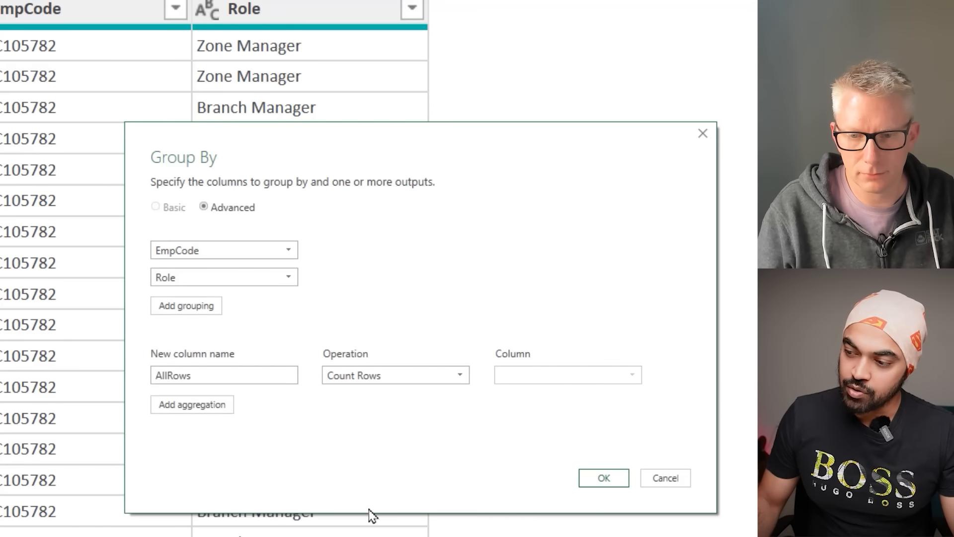
left_click(603, 479)
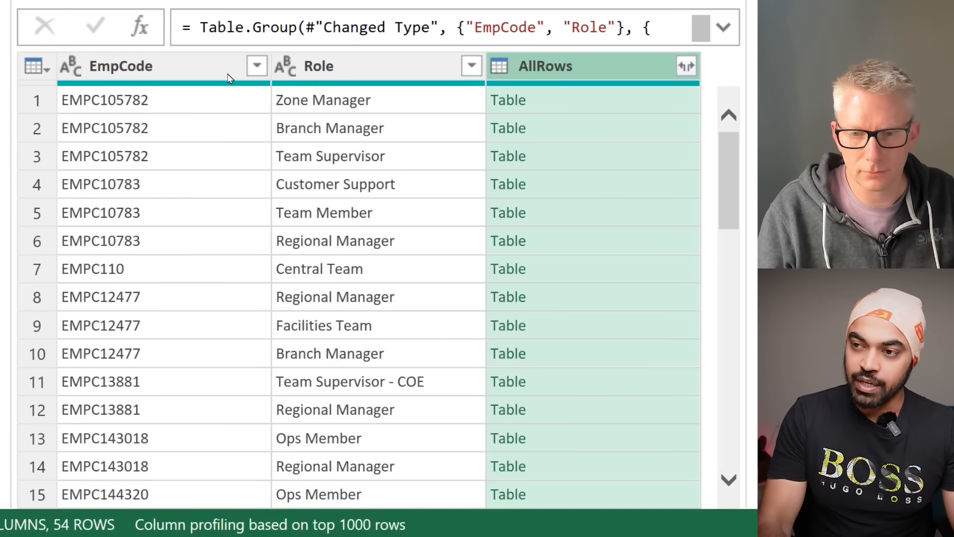
Step: Mark the first employee's grouped rows and examine the Branch Manager group with its nested table
left_click_drag(748, 79, 834, 80)
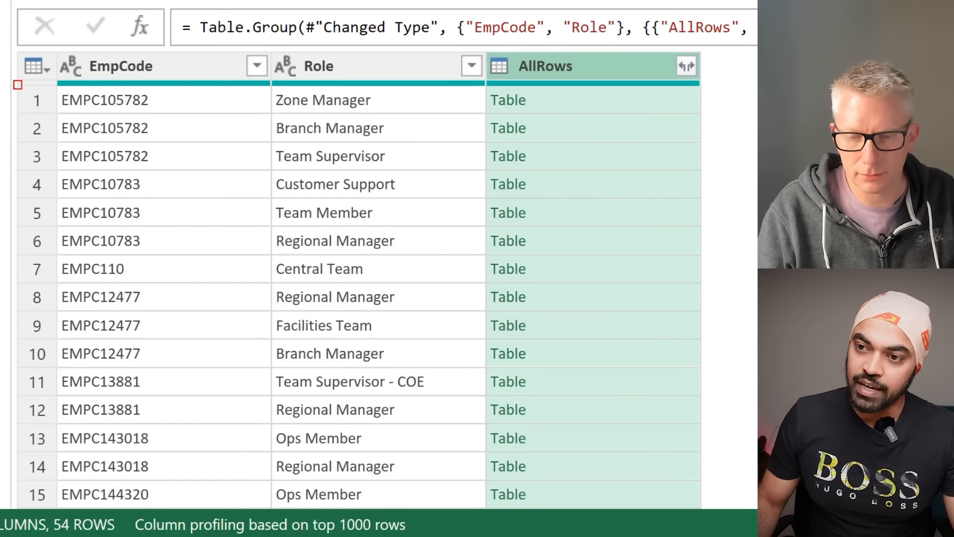
left_click_drag(15, 81, 675, 170)
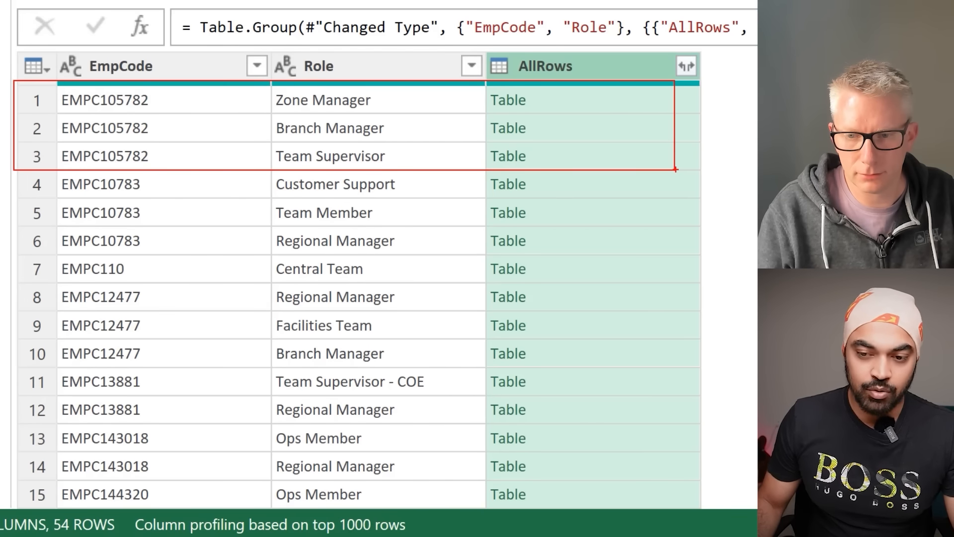
mouse_move(273, 115)
left_mouse_down()
mouse_move(271, 144)
mouse_move(396, 140)
mouse_move(253, 115)
left_mouse_up()
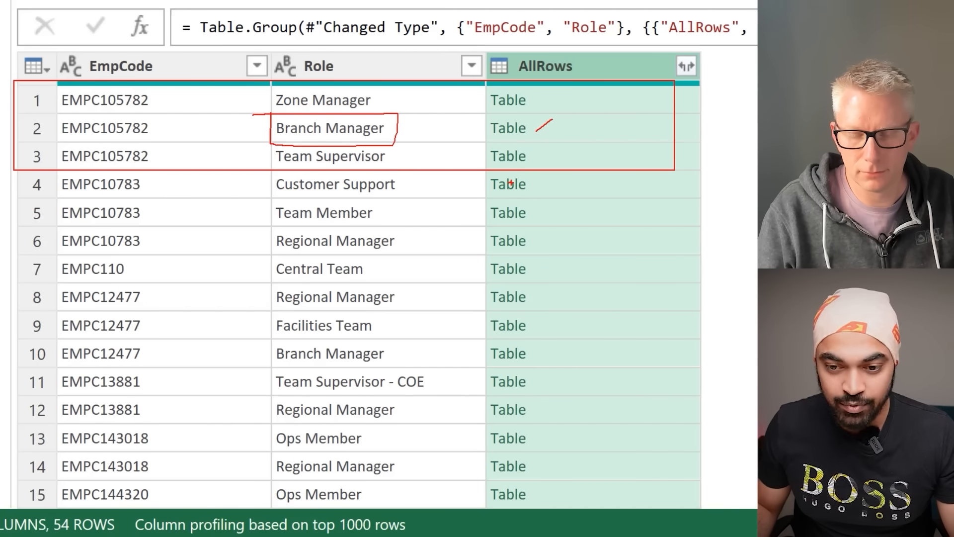
Step: Clear the annotations and expand the formula bar to show the complete Table.Group formula of the grouping step
key("Escape")
left_click(755, 27)
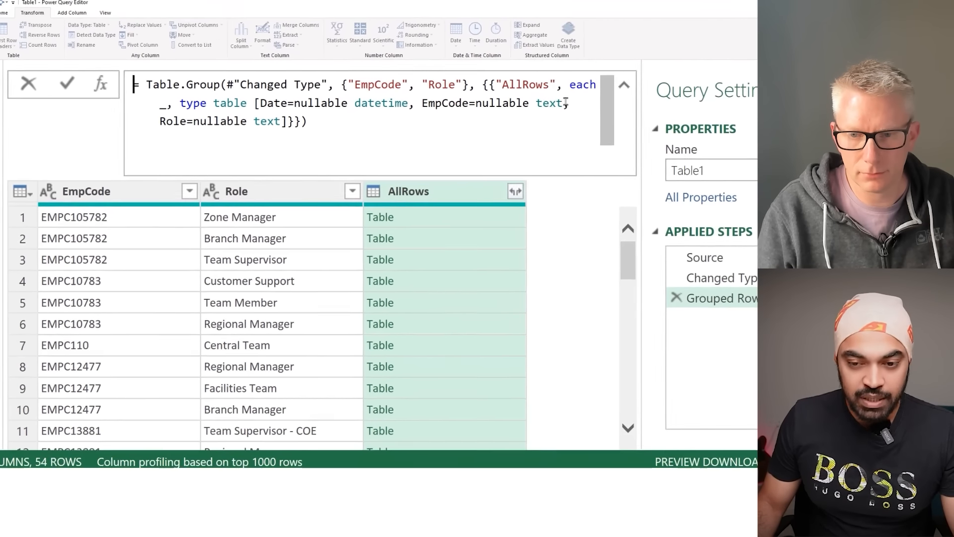
left_click(442, 102)
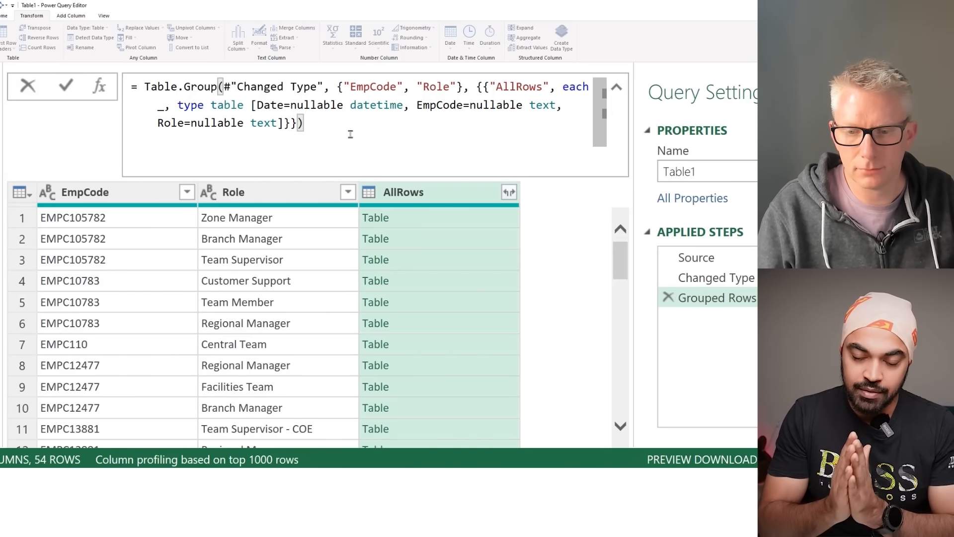
left_click(605, 291)
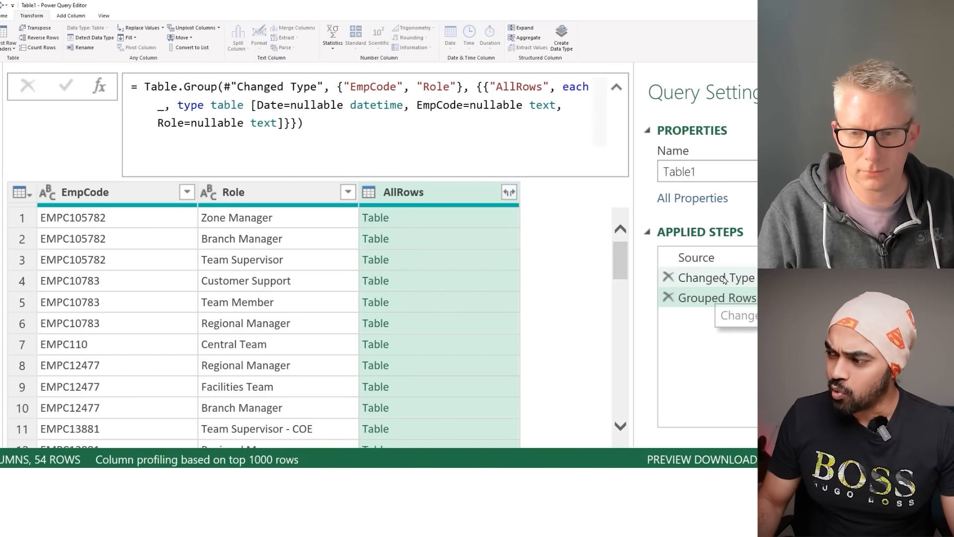
Step: Go back to the Changed Type step and mark how EmpCode and Role compare from row to row and where the role changes
left_click(706, 277)
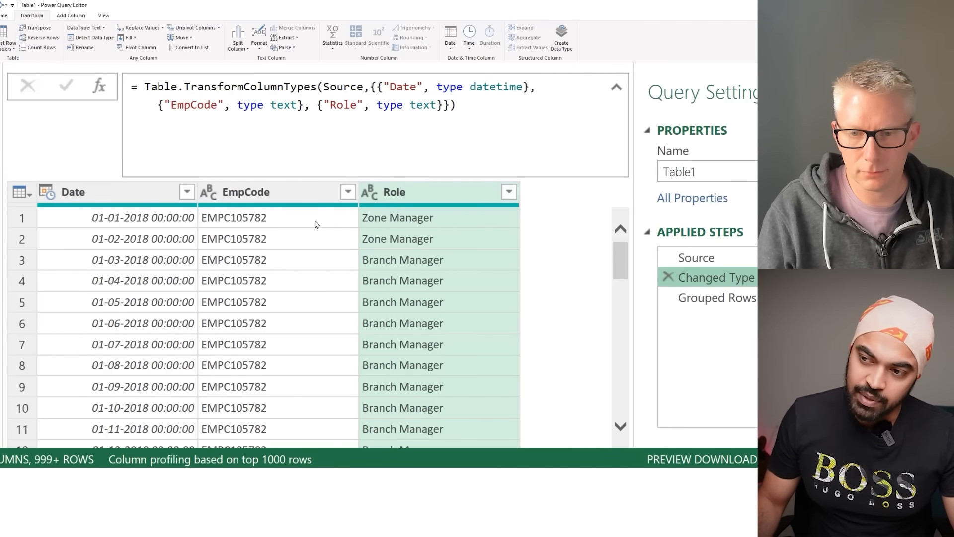
left_click_drag(199, 207, 453, 229)
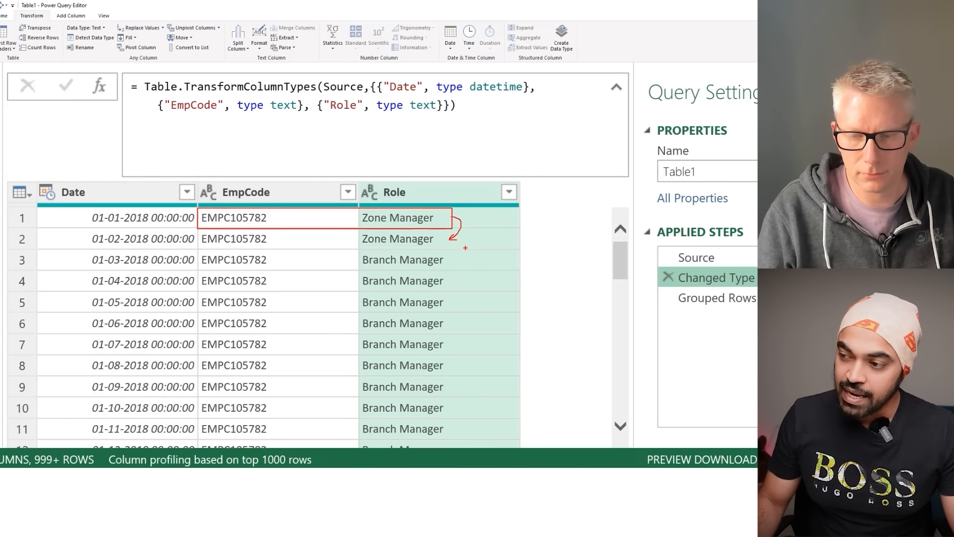
key("e")
left_click_drag(192, 228, 447, 248)
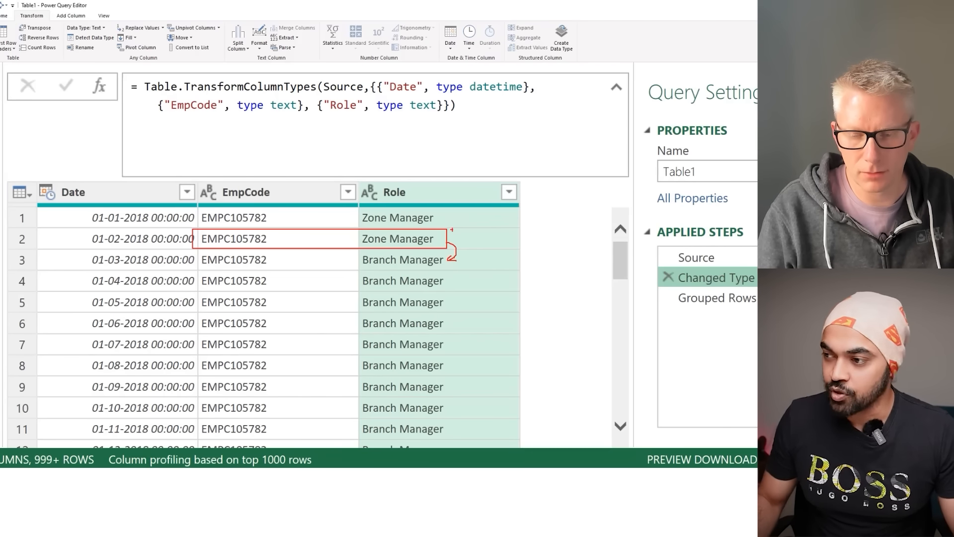
mouse_move(457, 207)
left_mouse_down()
mouse_move(456, 246)
mouse_move(474, 269)
mouse_move(467, 386)
left_mouse_up()
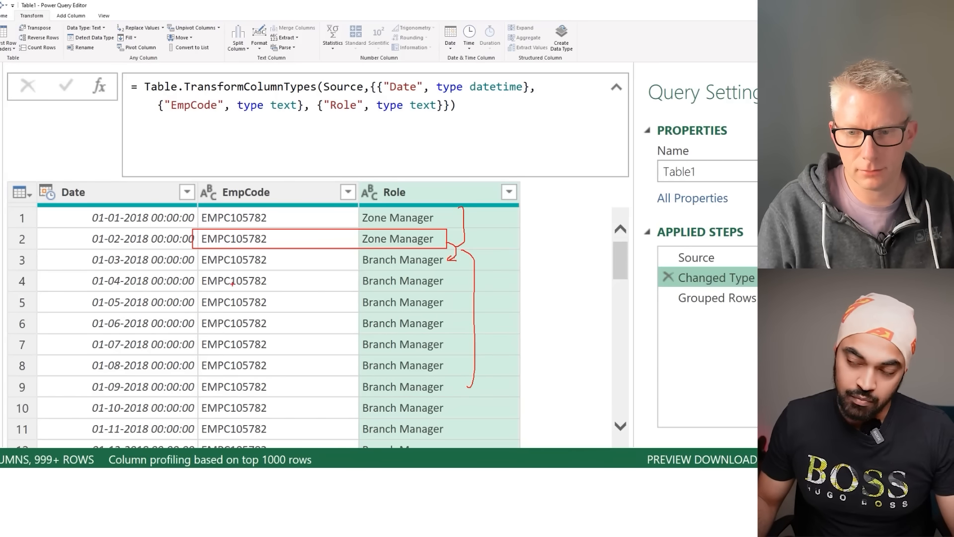
mouse_move(195, 271)
left_mouse_down()
mouse_move(502, 303)
mouse_move(447, 290)
left_mouse_up()
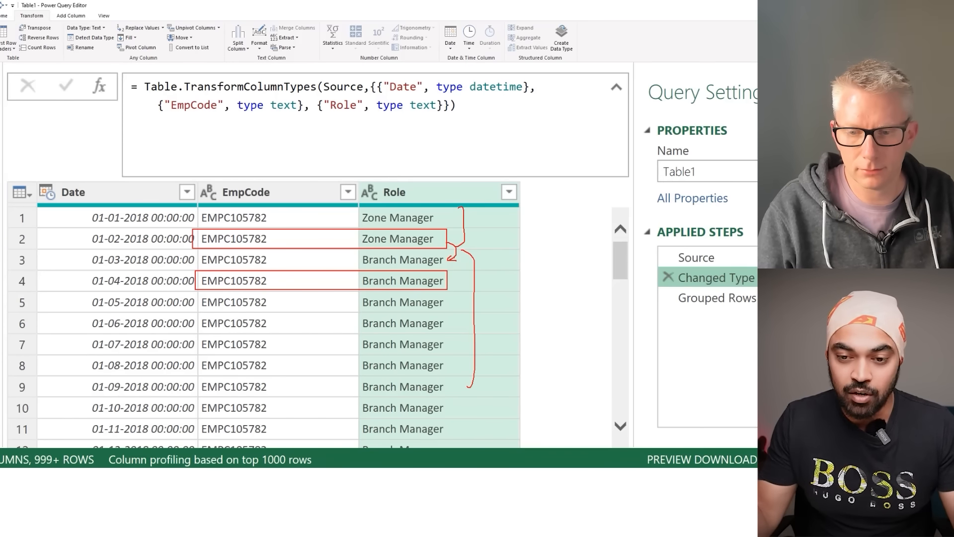
key("Escape")
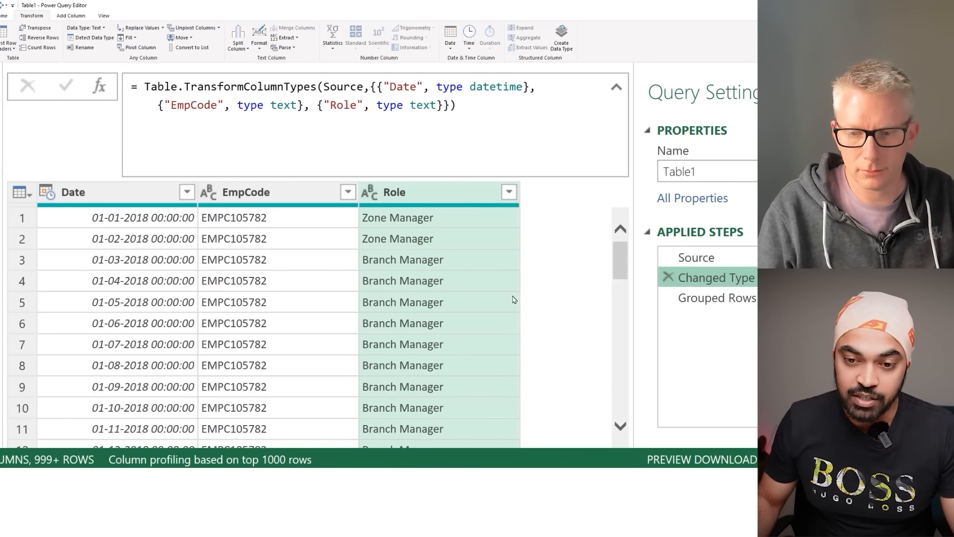
Step: Return to the Grouped Rows step and mark the EmpCode and Role grouping keys in the formula and column headers
left_click(716, 299)
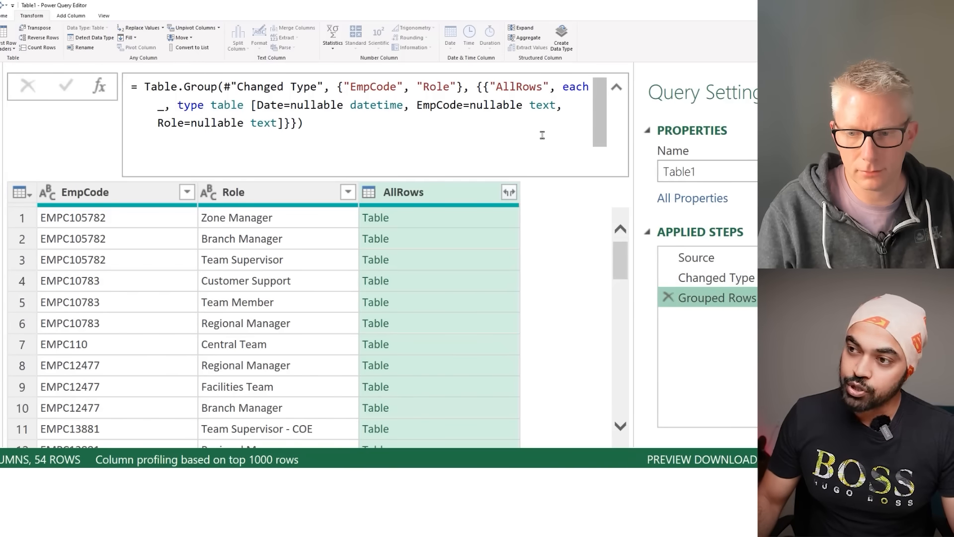
mouse_move(328, 73)
left_mouse_down()
mouse_move(383, 91)
mouse_move(466, 98)
left_mouse_up()
left_click_drag(109, 190, 117, 183)
left_click_drag(235, 193, 244, 183)
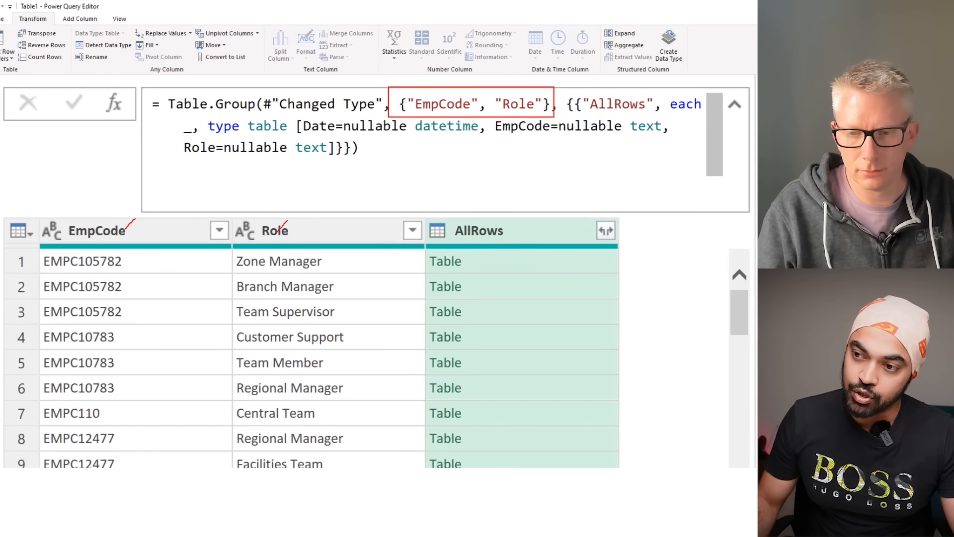
left_click_drag(287, 221, 298, 212)
key("Escape")
Step: Add GroupKind.Local as the fourth argument of the Table.Group formula and apply it
left_click(438, 157)
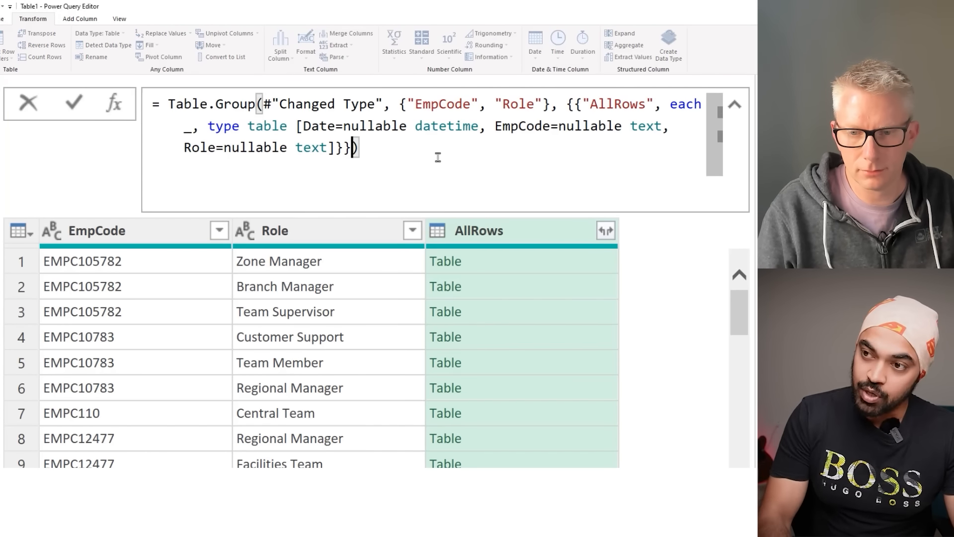
type(",")
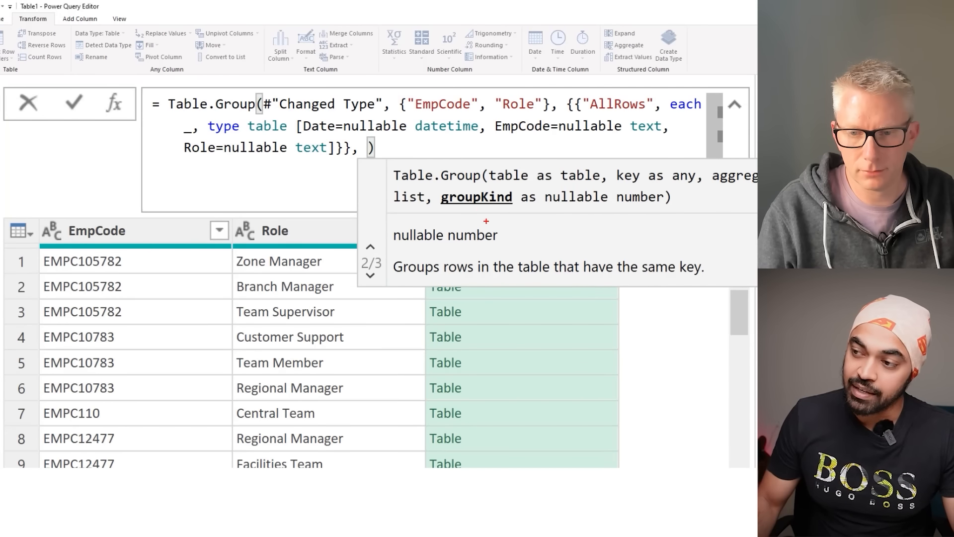
left_click_drag(478, 208, 478, 239)
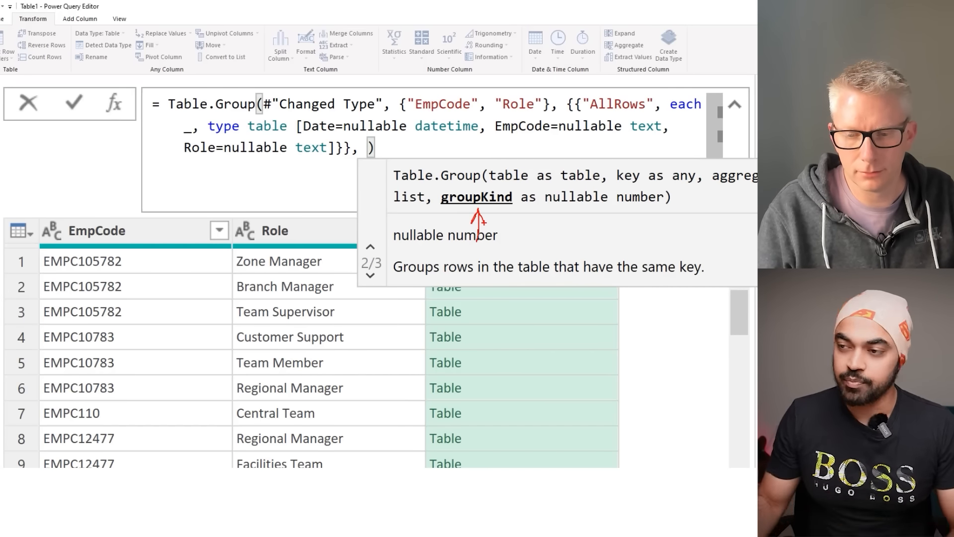
key("Return")
type("Group")
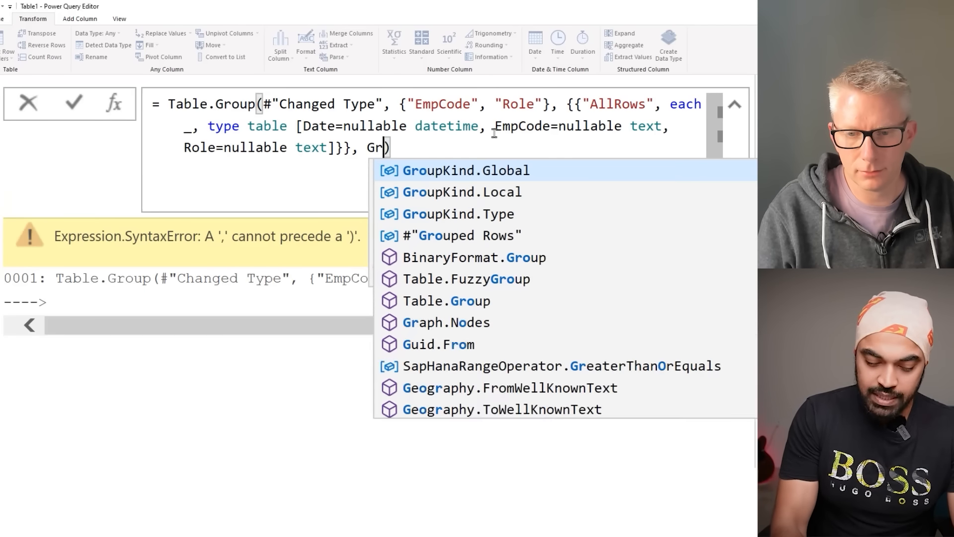
key("Down")
key("Tab")
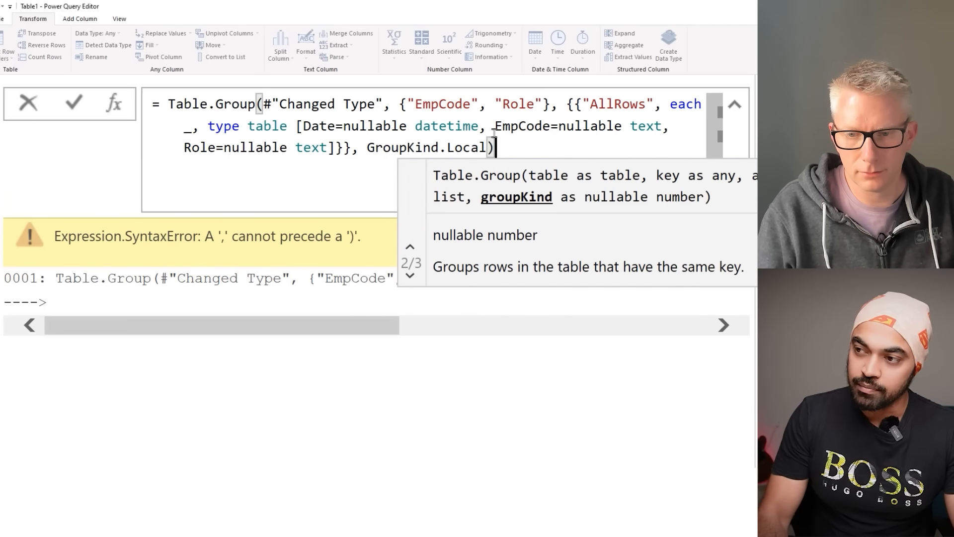
key("Right")
key("Return")
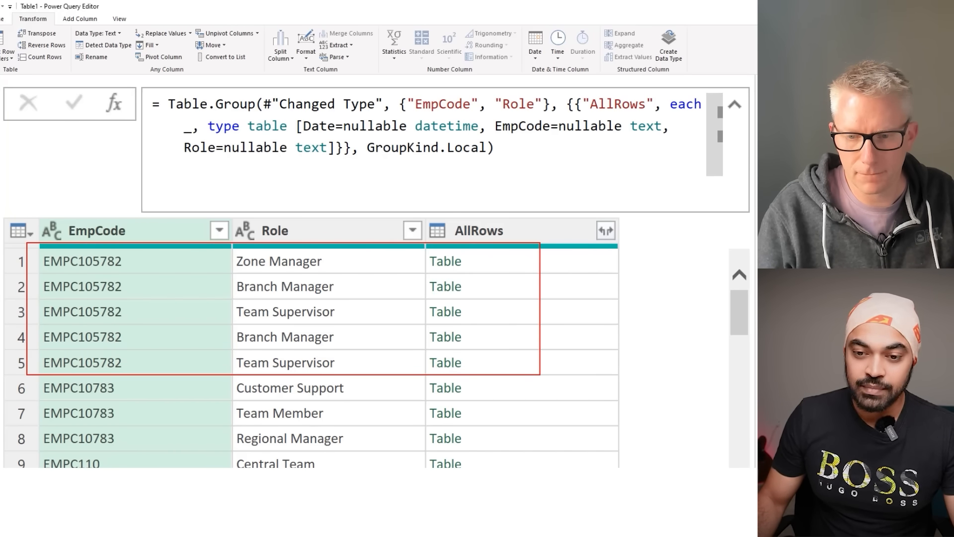
Step: Mark the first employee's rows in the locally grouped result, including their EmpCode values and nested tables
left_click_drag(487, 263, 500, 256)
left_click_drag(493, 284, 504, 277)
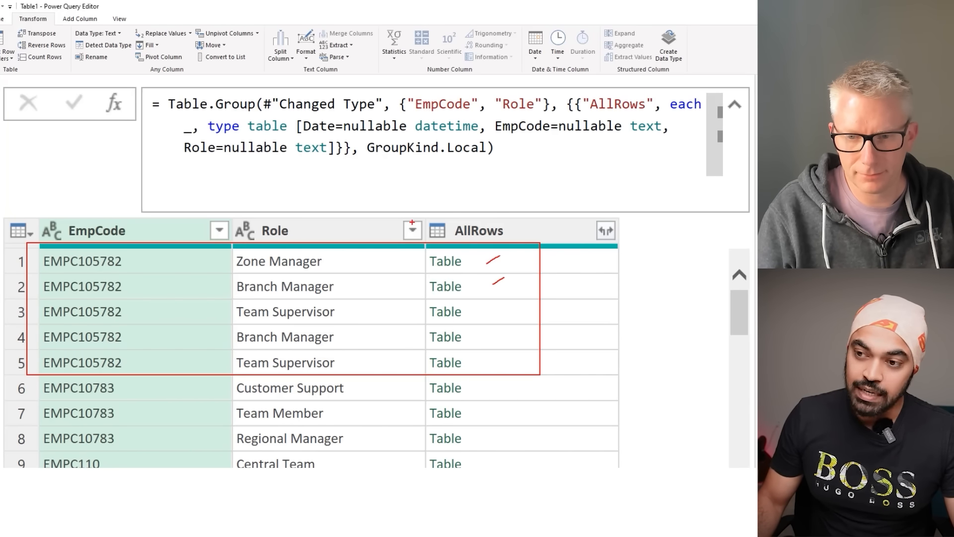
left_click_drag(197, 191, 190, 227)
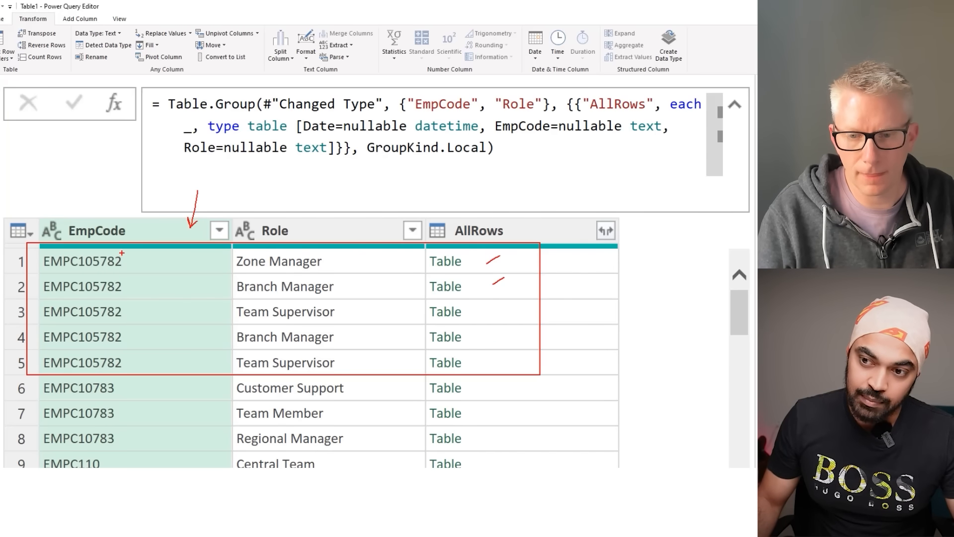
left_click_drag(122, 254, 141, 346)
mouse_move(179, 288)
left_mouse_down()
mouse_move(184, 312)
mouse_move(193, 281)
left_mouse_up()
key("Escape")
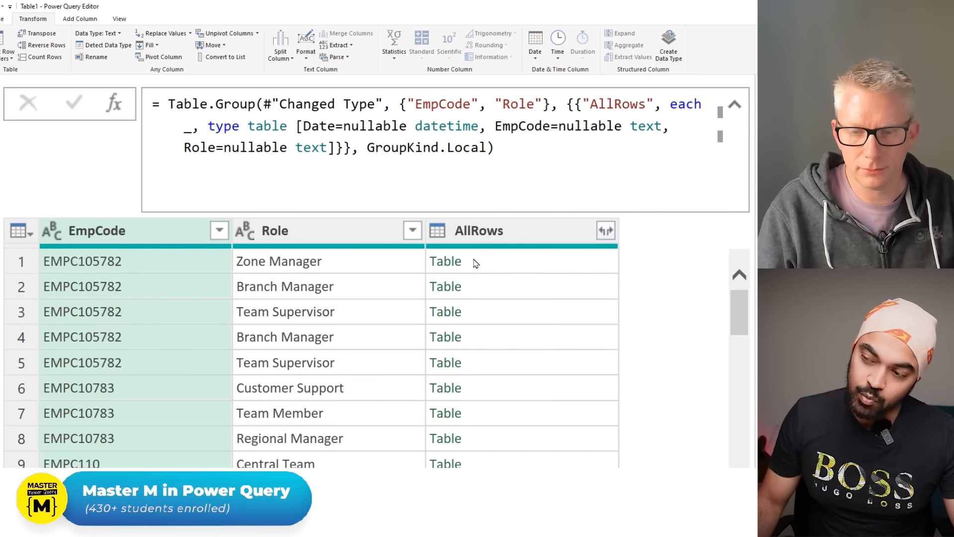
Step: Preview the nested AllRows tables of the first employee's first four role periods
left_click(473, 261)
left_click(473, 288)
left_click(474, 312)
left_click(476, 348)
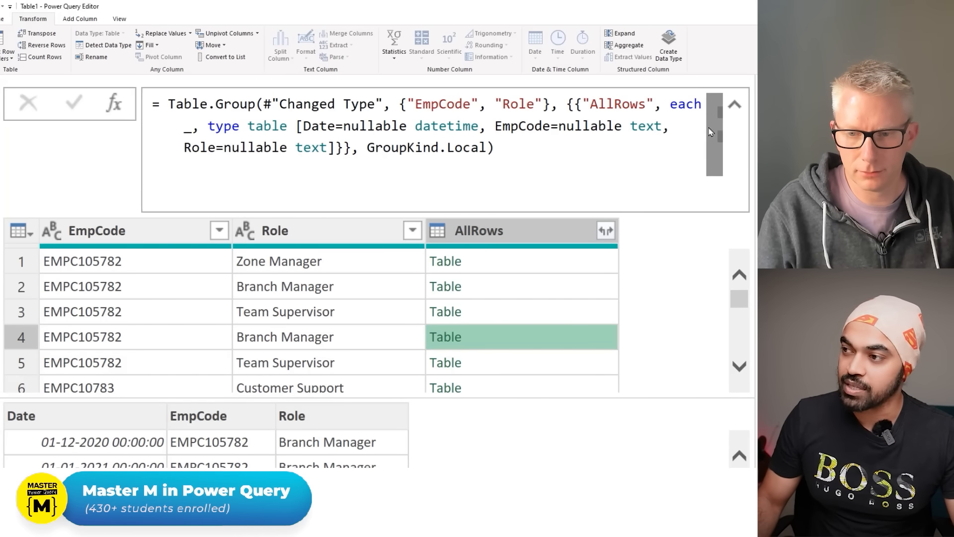
Step: Wrap the underscore in the AllRows aggregation as Table.RowCount(_) so each group returns its row count, and apply the formula
left_click(188, 128)
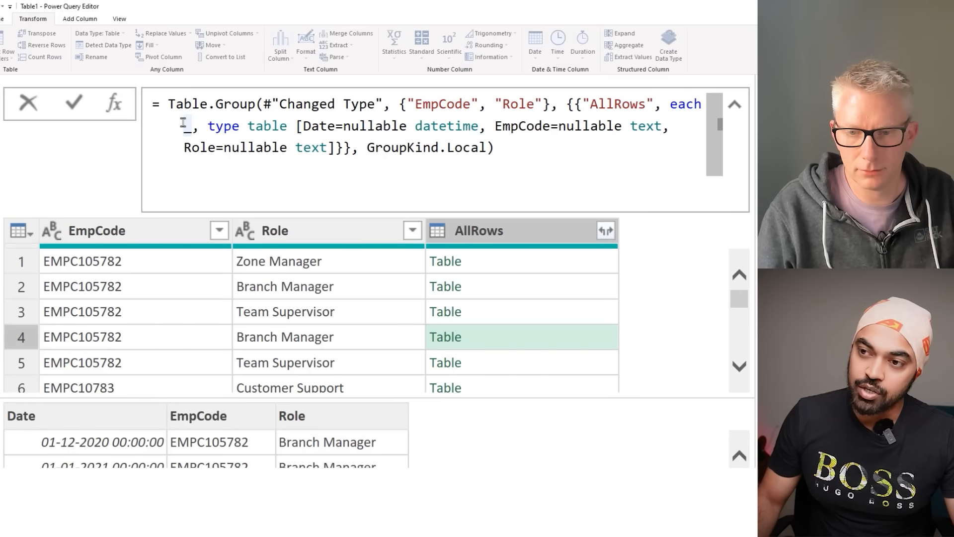
left_click_drag(178, 120, 427, 265)
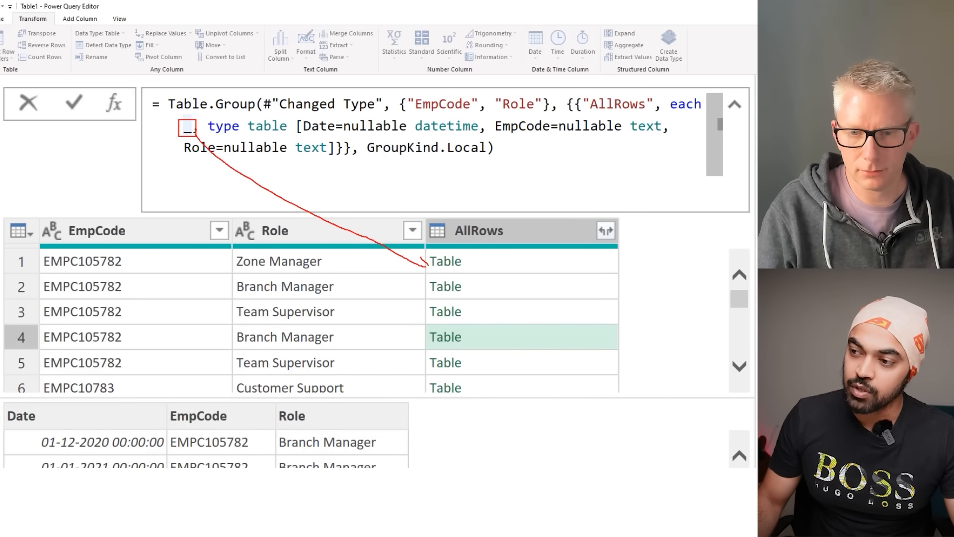
key("Escape")
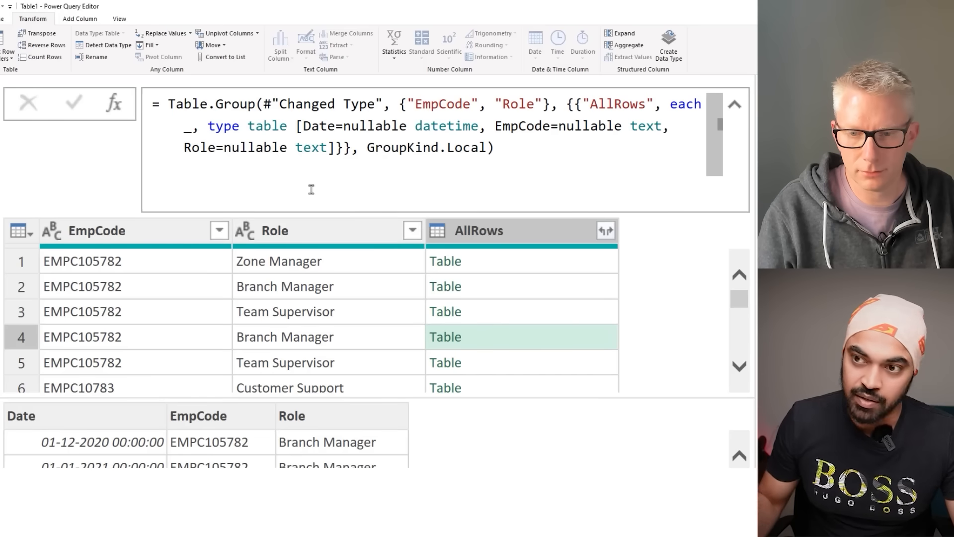
key("Left")
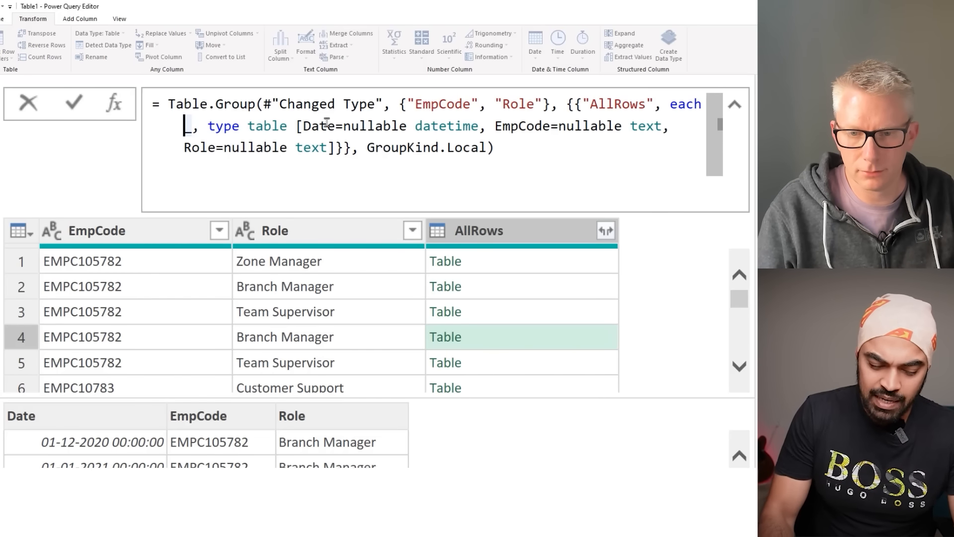
type("Table.RowCount")
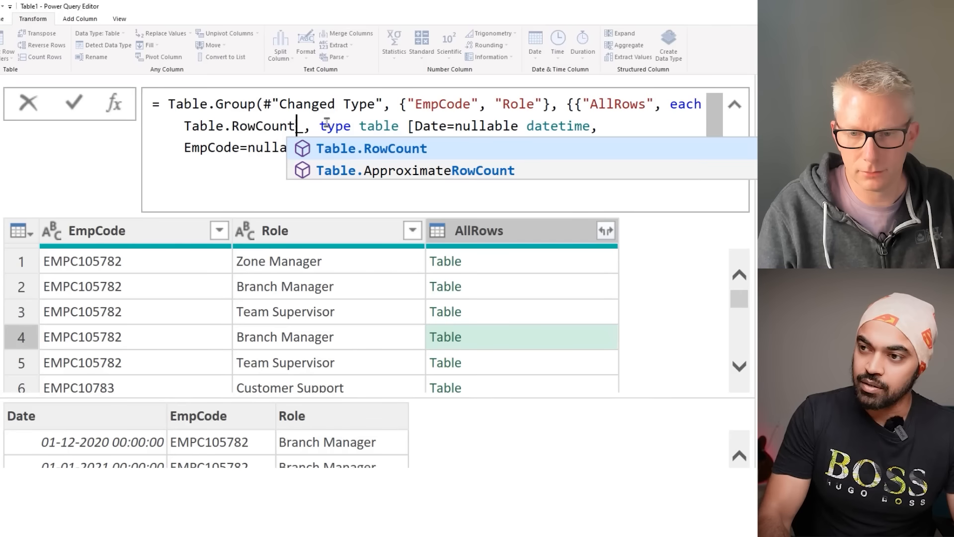
type("(")
key("Right")
type(")")
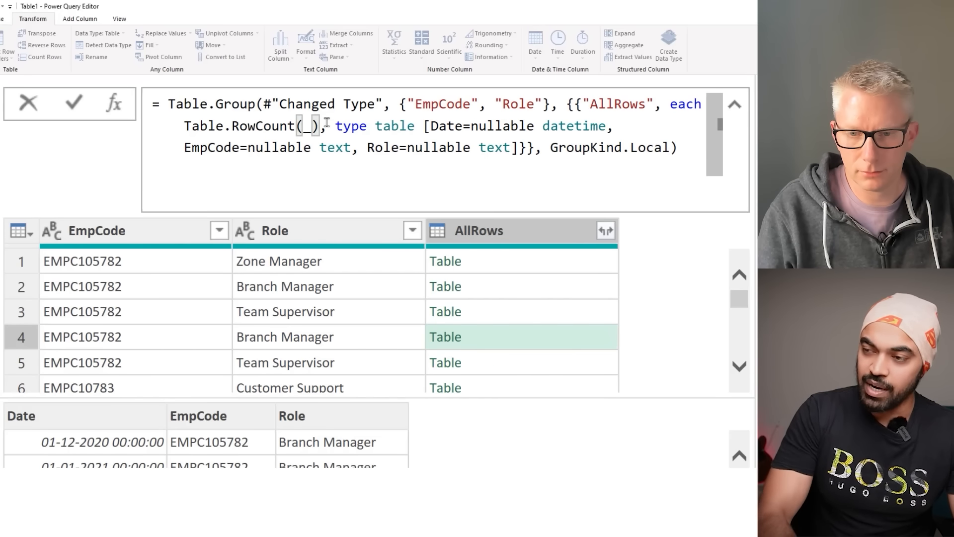
key("Return")
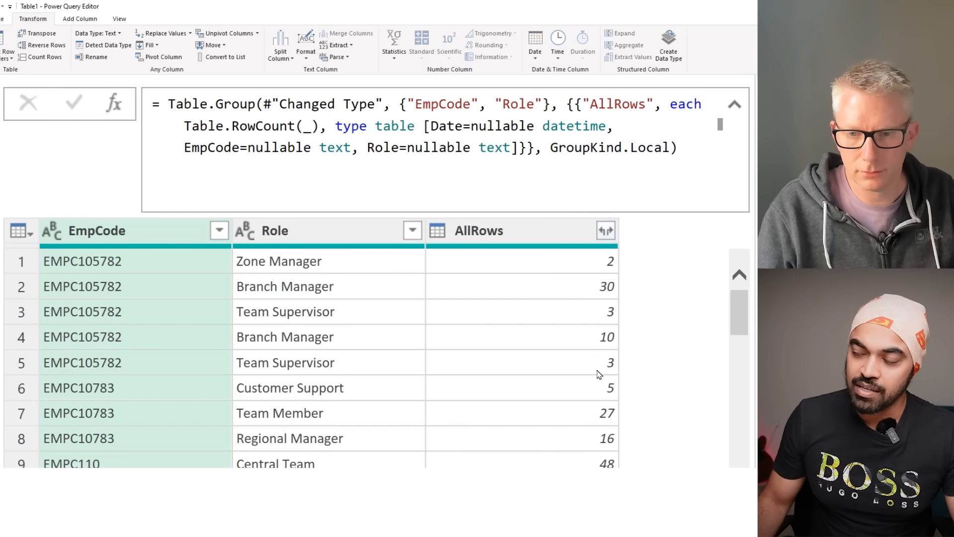